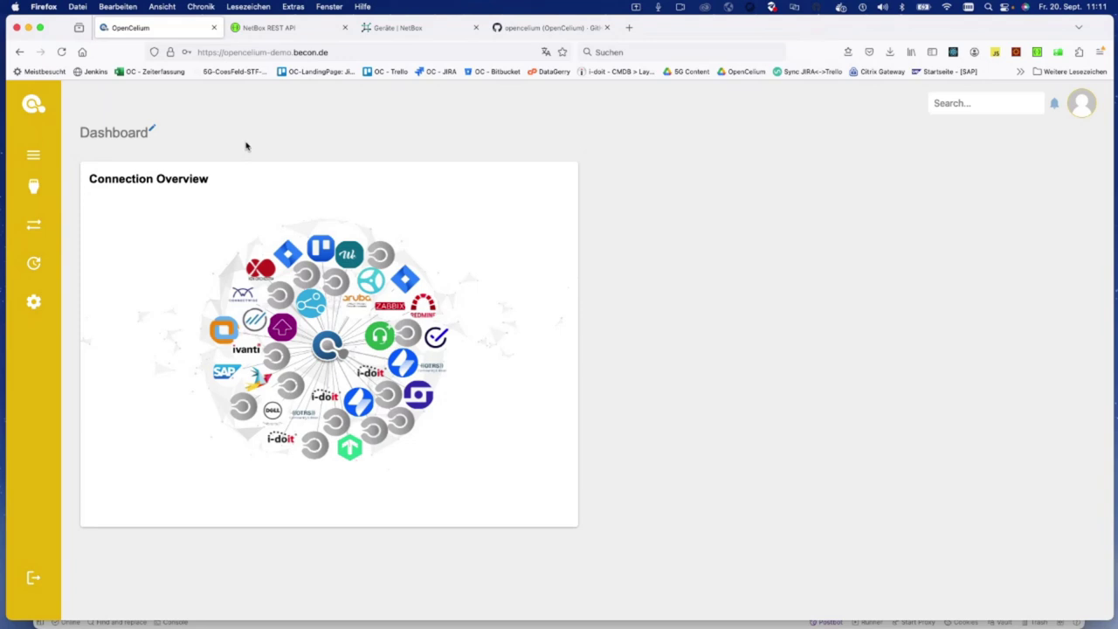
Step: Open the Connectors page and delete the leftover 'net' search text to list all connectors
{"action": "mouse_move", "coordinate": [42, 186]}
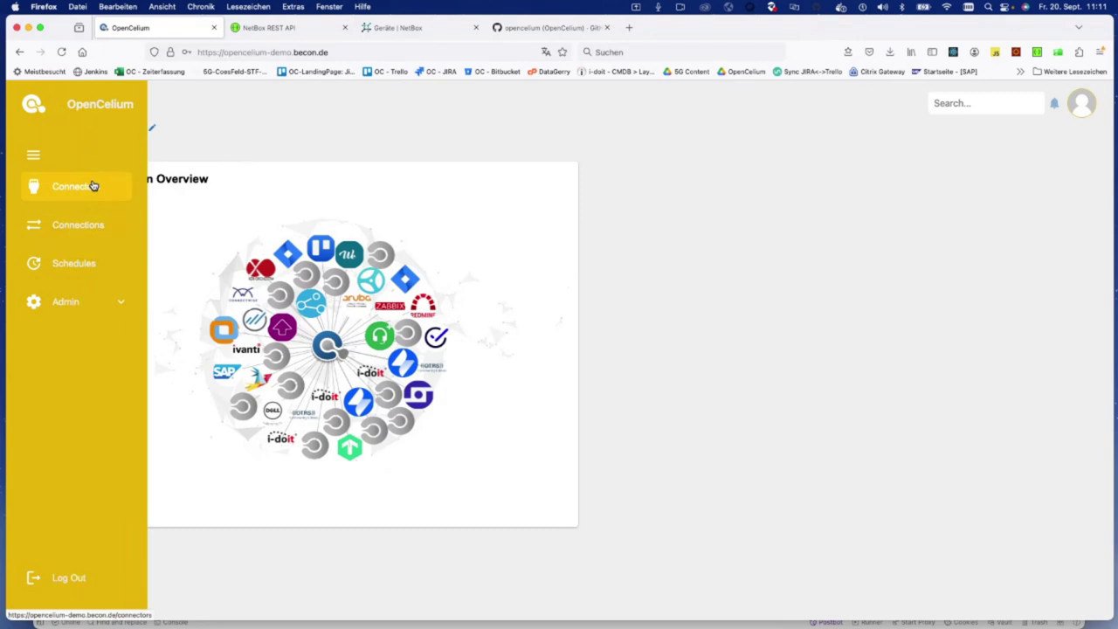
{"action": "left_click", "coordinate": [94, 186]}
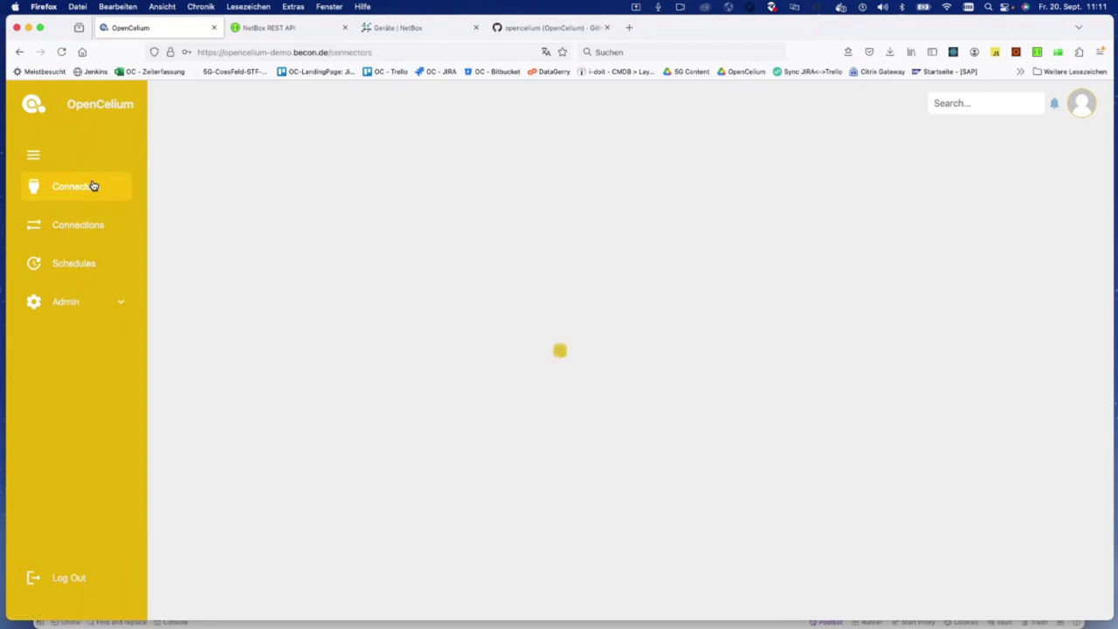
{"action": "double_click", "coordinate": [307, 171]}
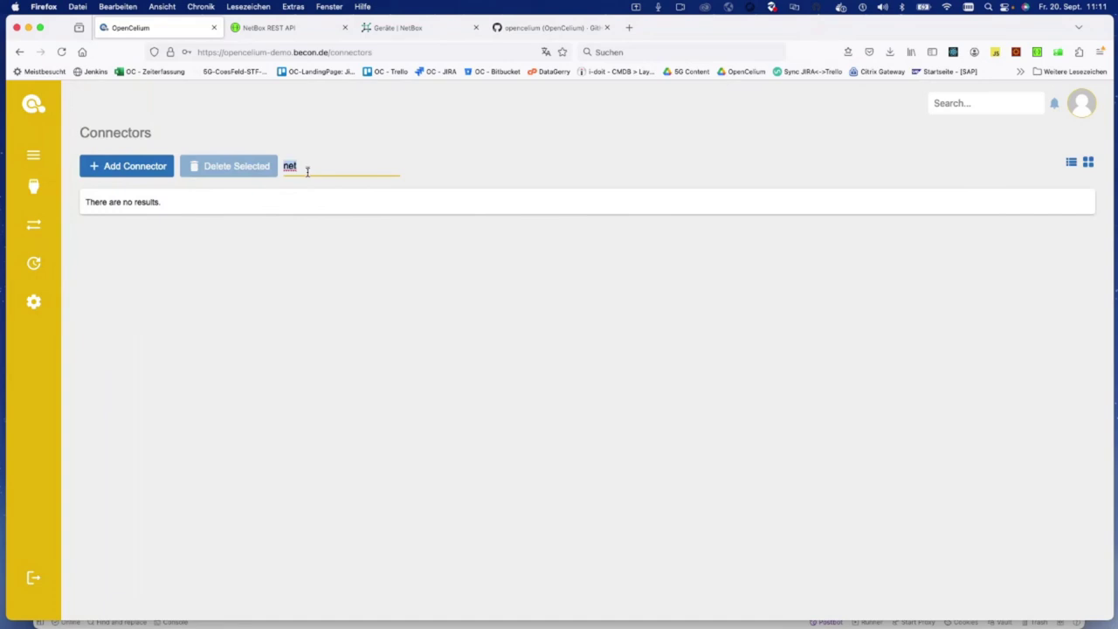
{"action": "key", "text": "BackSpace"}
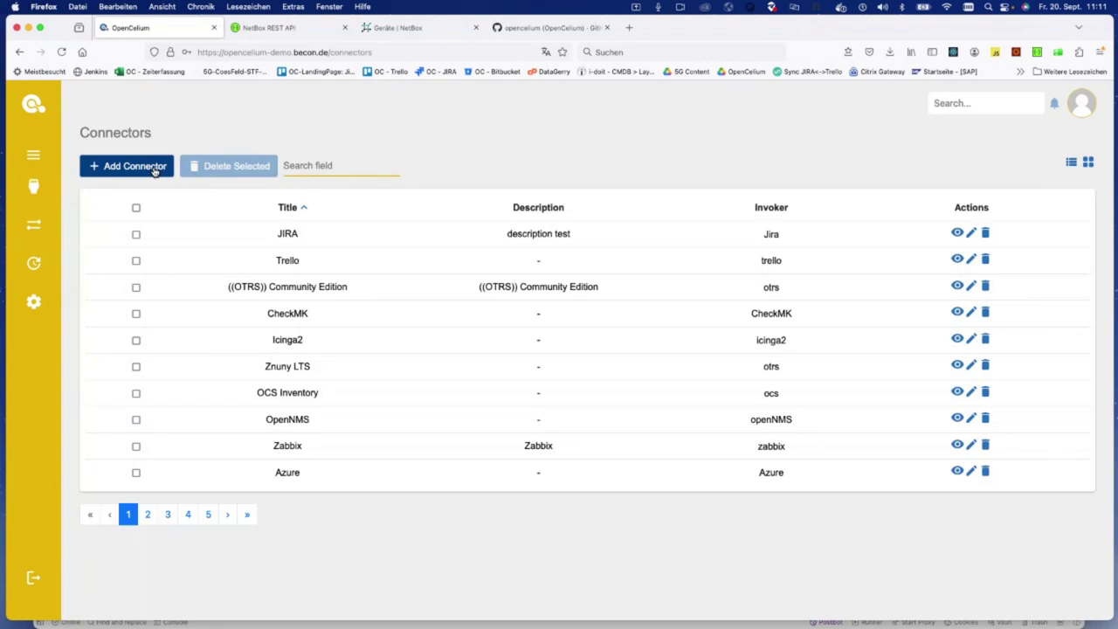
Step: Add a new connector titled 'i-doit' and choose the I-doit invoker
{"action": "left_click", "coordinate": [154, 171]}
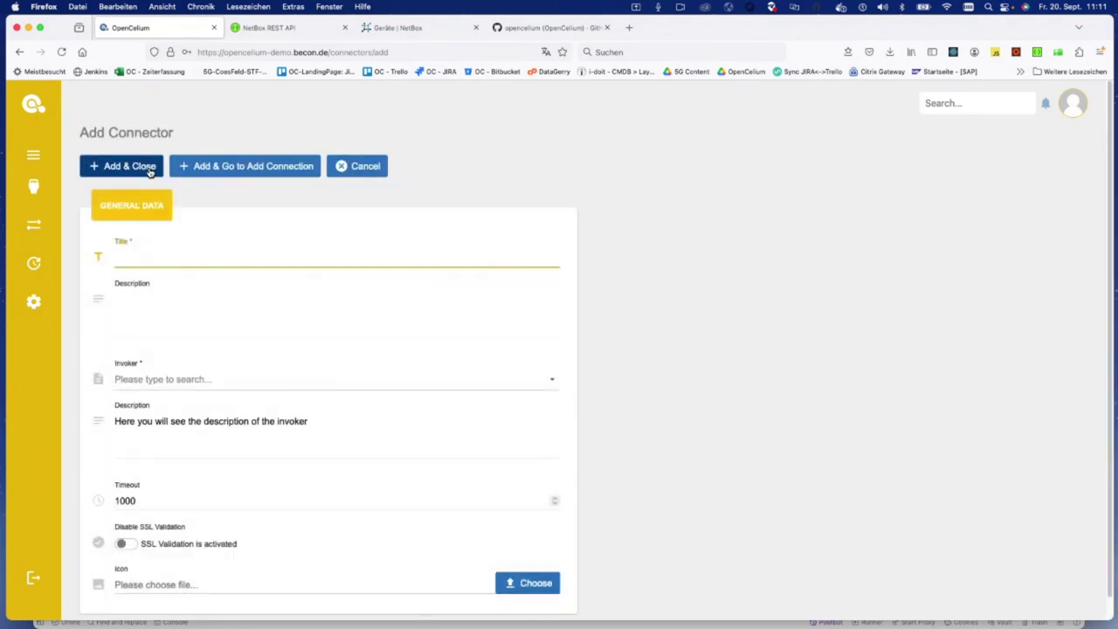
{"action": "type", "text": "i-doit"}
{"action": "left_click", "coordinate": [199, 380]}
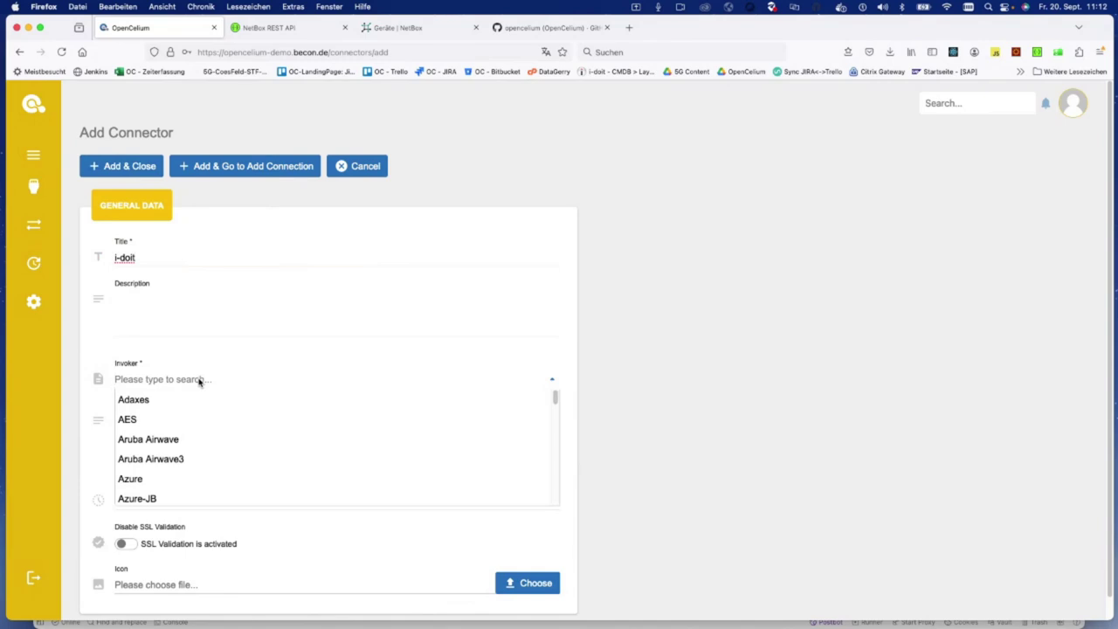
{"action": "type", "text": "i-"}
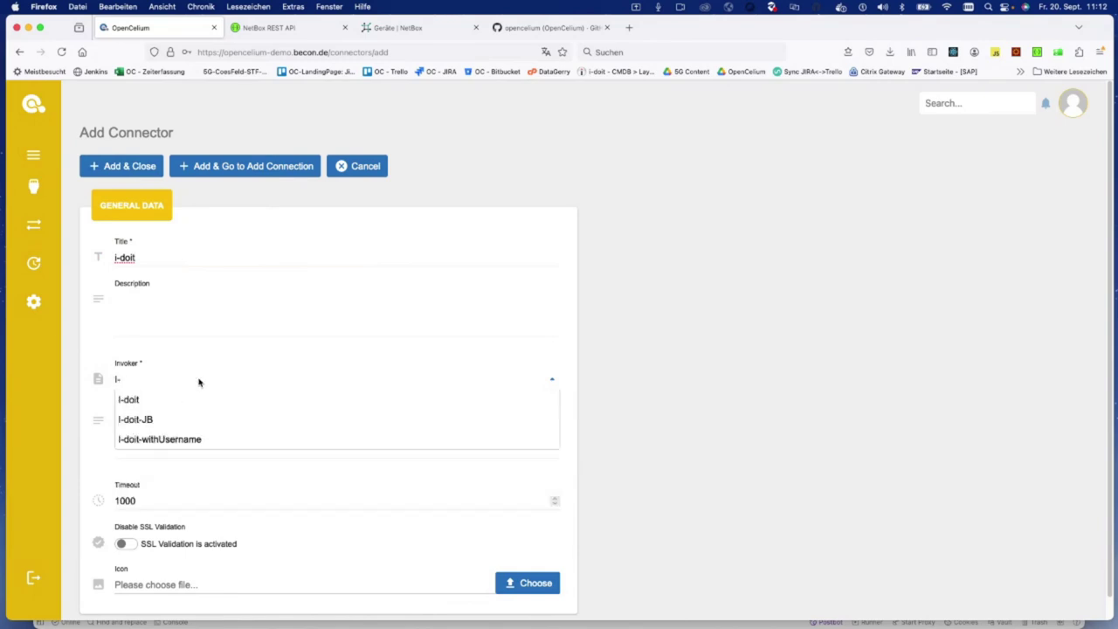
{"action": "left_click", "coordinate": [167, 399]}
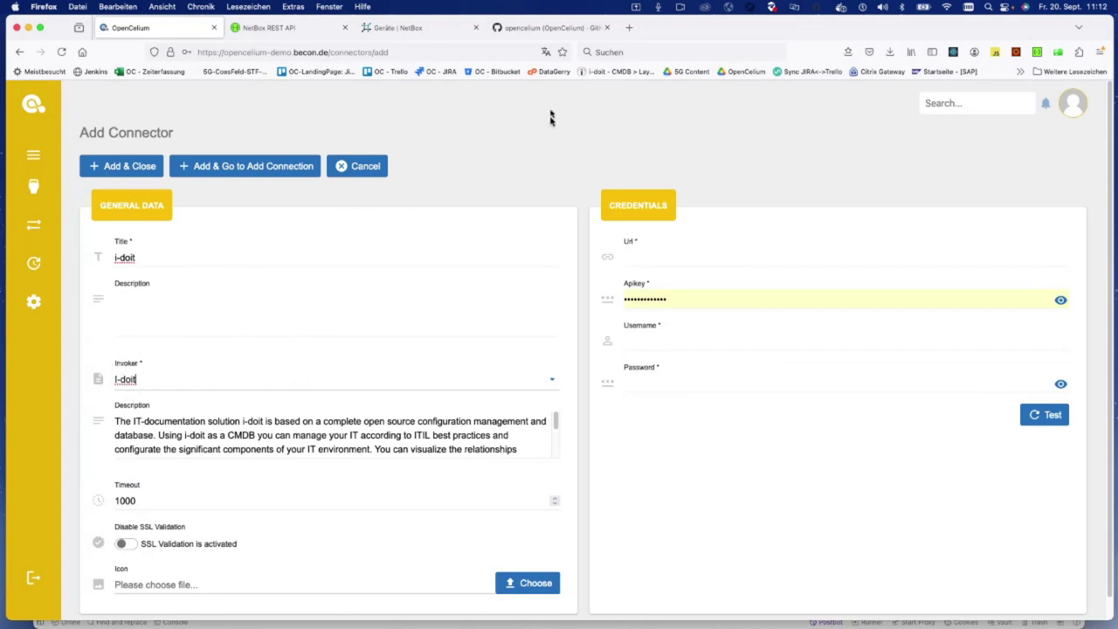
{"action": "left_click", "coordinate": [563, 33]}
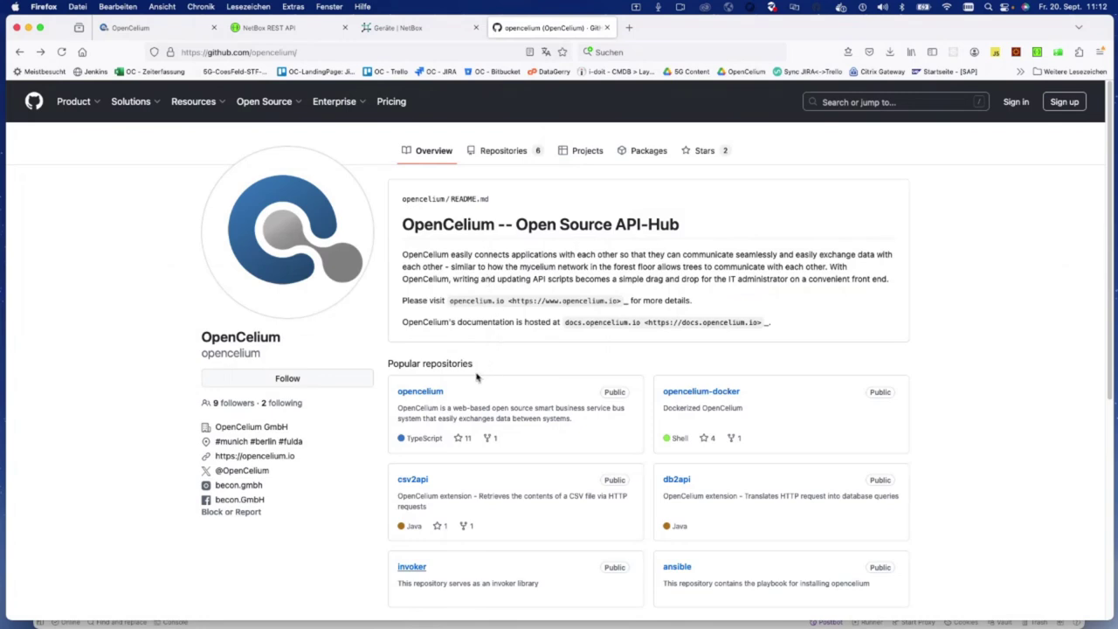
Step: On GitHub, open the opencelium invoker repository and its i-doit.xml file
{"action": "scroll", "coordinate": [478, 374], "scroll_direction": "down", "scroll_amount": 1}
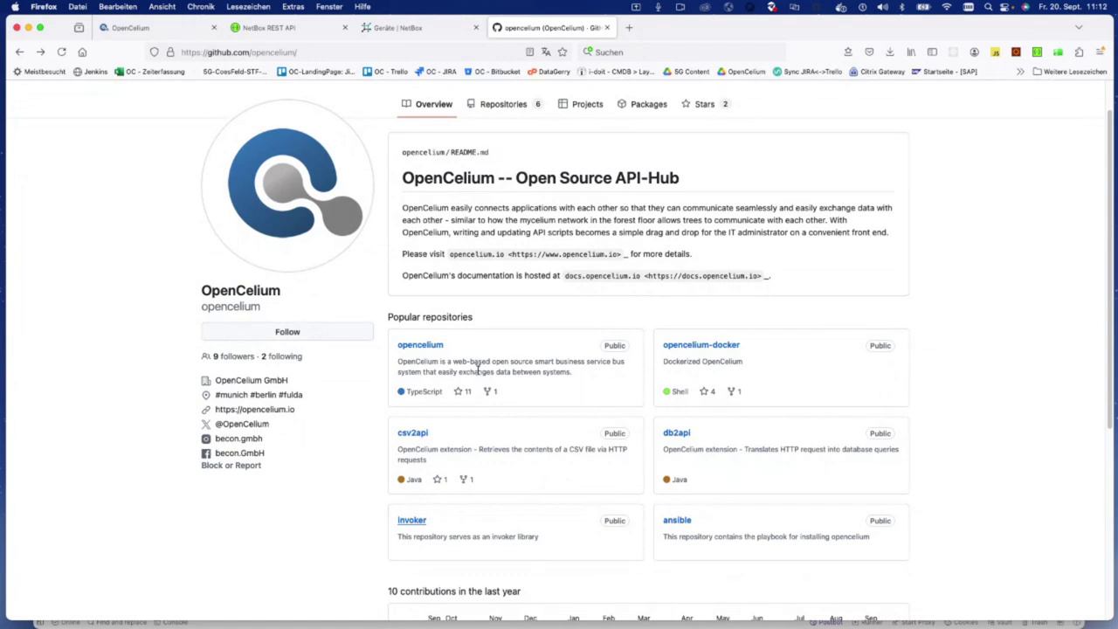
{"action": "scroll", "coordinate": [478, 370], "scroll_direction": "up", "scroll_amount": 1}
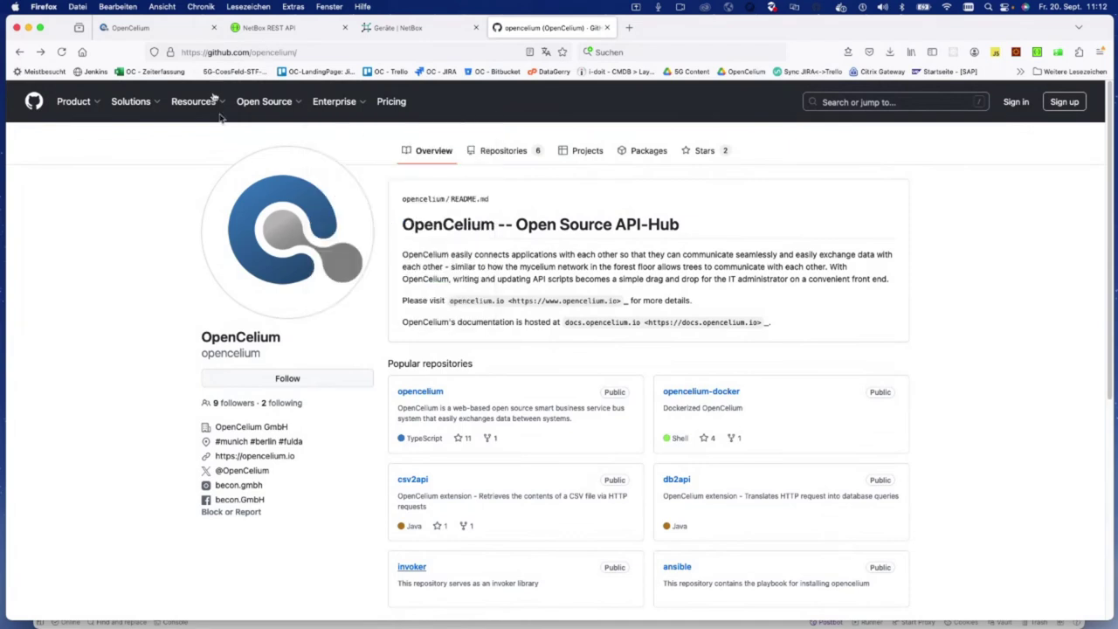
{"action": "mouse_move", "coordinate": [262, 103]}
{"action": "scroll", "coordinate": [528, 284], "scroll_direction": "down", "scroll_amount": 1}
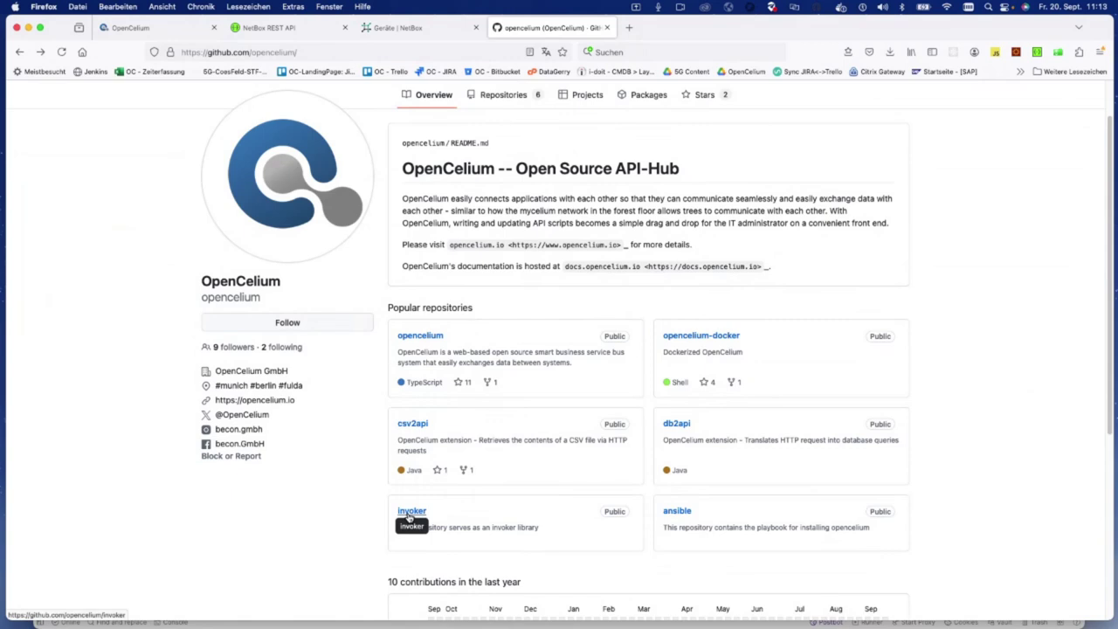
{"action": "left_click", "coordinate": [409, 513]}
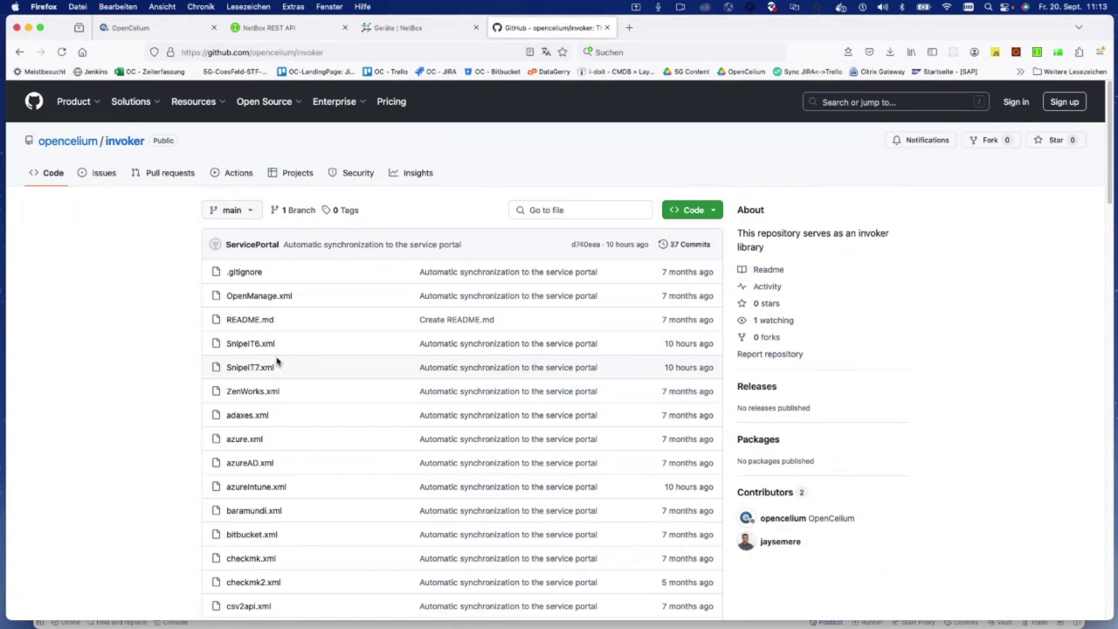
{"action": "scroll", "coordinate": [277, 361], "scroll_direction": "down", "scroll_amount": 5}
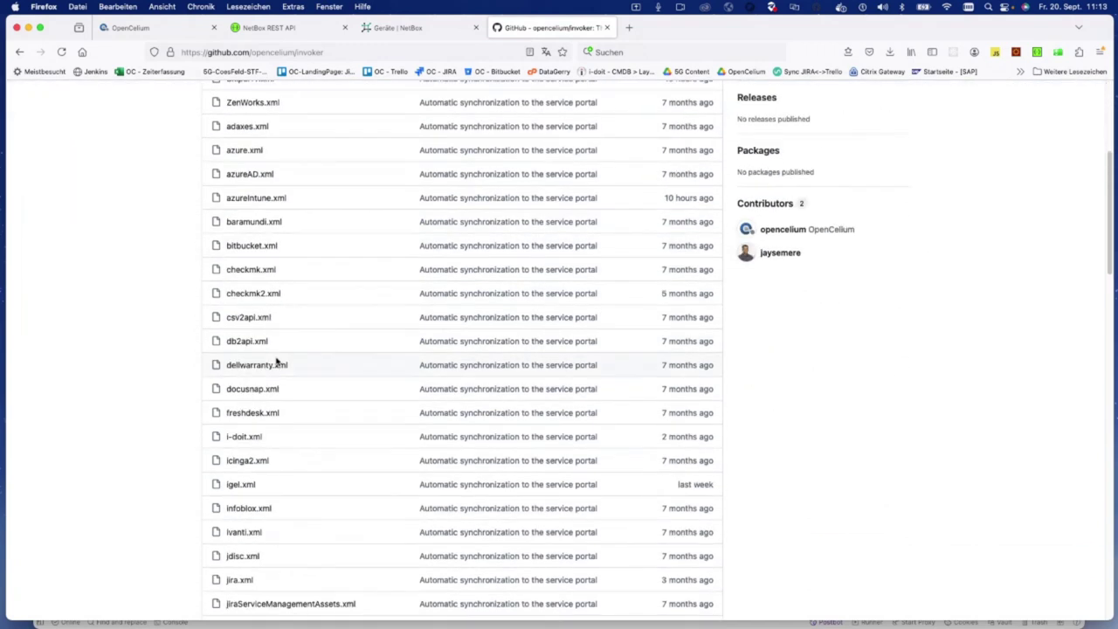
{"action": "scroll", "coordinate": [277, 360], "scroll_direction": "down", "scroll_amount": 1}
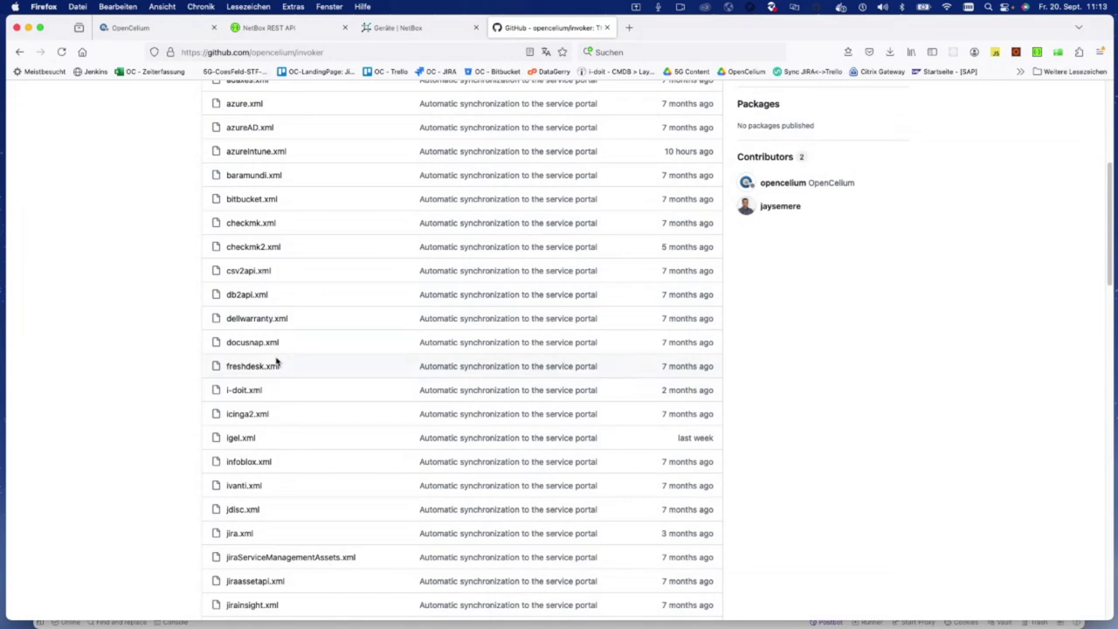
{"action": "left_click", "coordinate": [249, 395]}
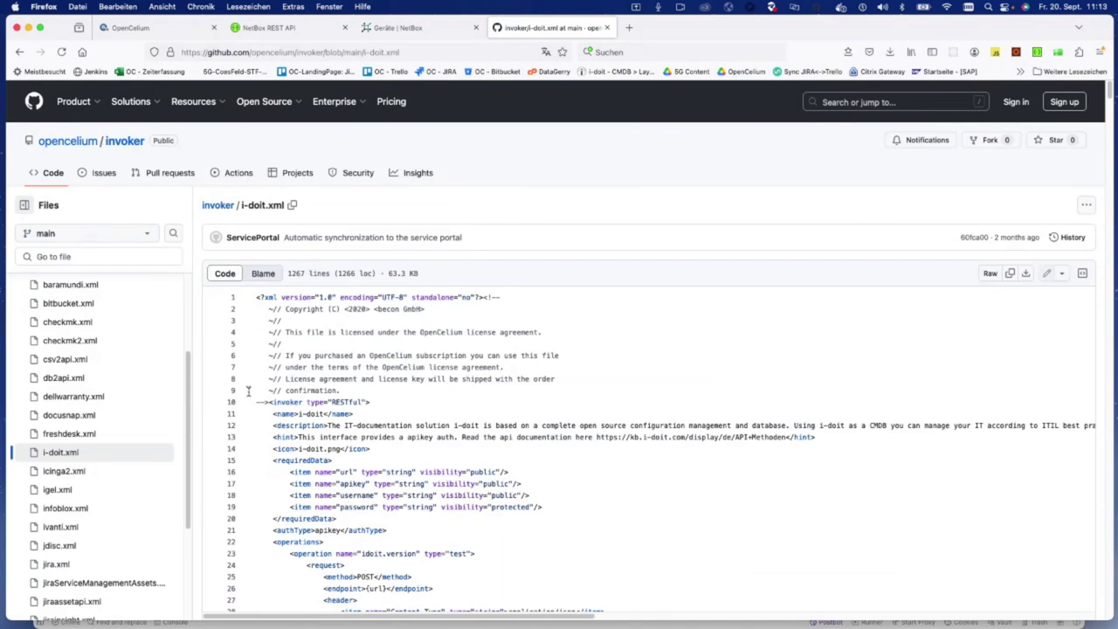
Step: Highlight the XML declaration, description and requiredData credential fields in i-doit.xml
{"action": "left_click_drag", "start_coordinate": [254, 296], "coordinate": [539, 298]}
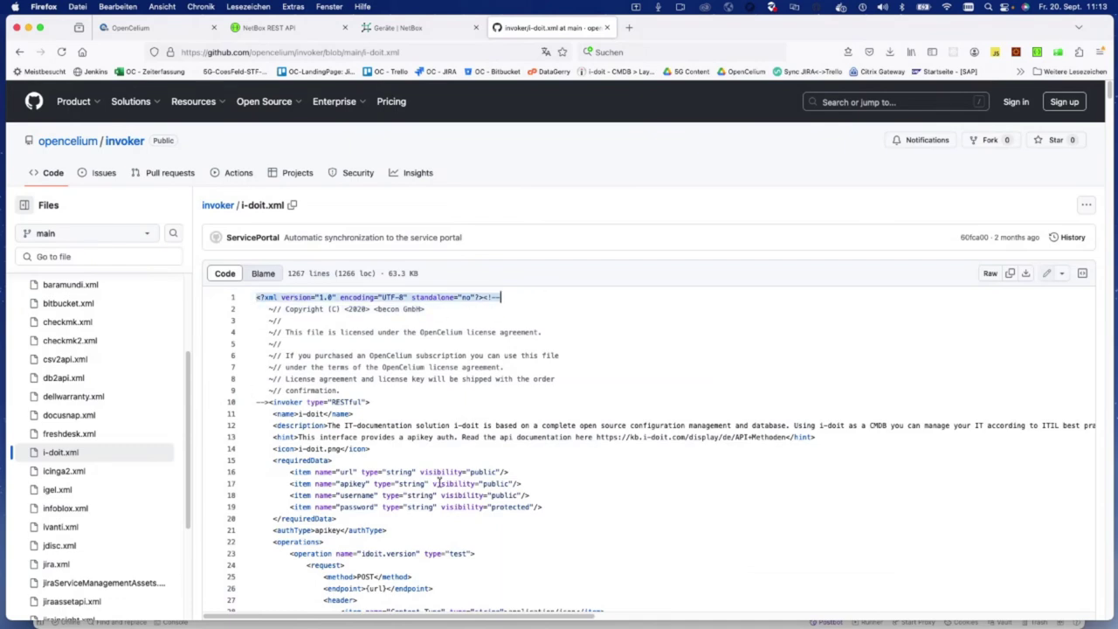
{"action": "scroll", "coordinate": [439, 483], "scroll_direction": "down", "scroll_amount": 2}
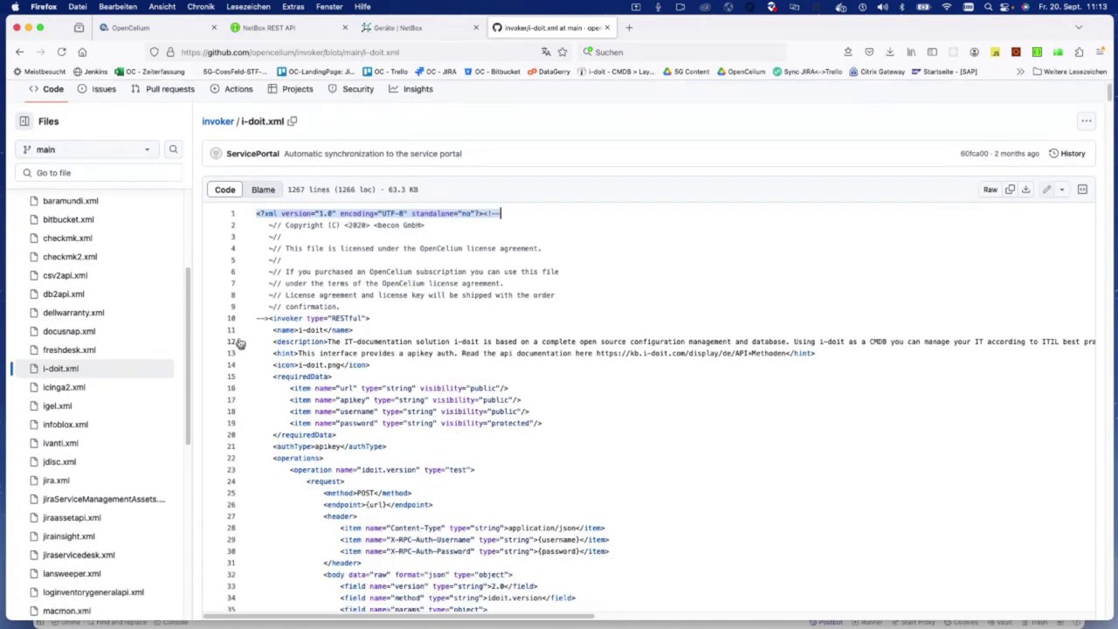
{"action": "left_click_drag", "start_coordinate": [269, 330], "coordinate": [382, 340]}
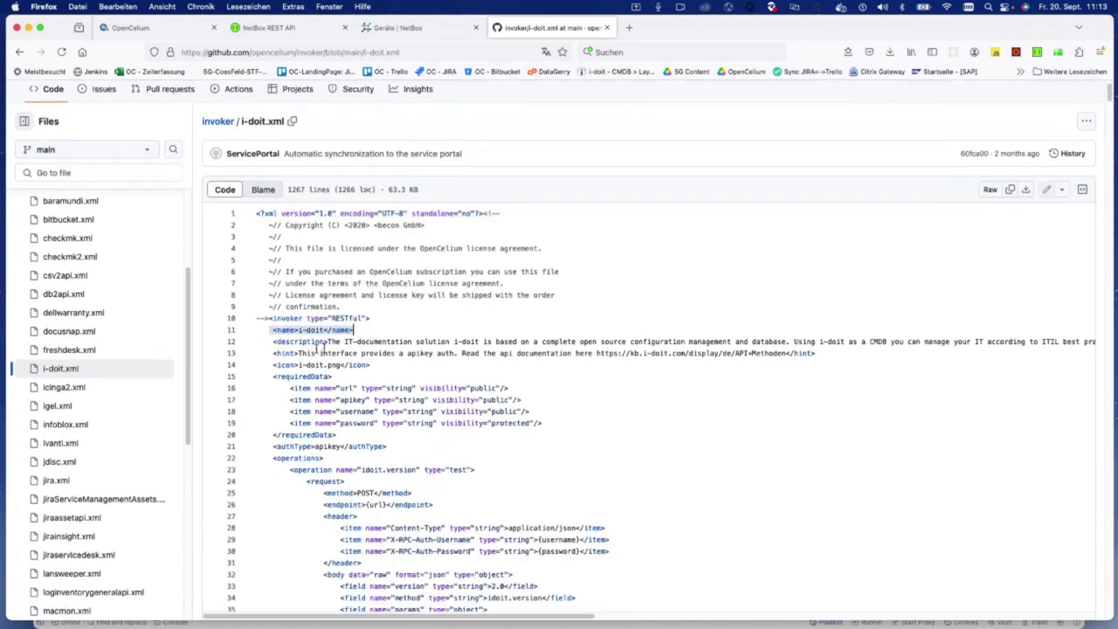
{"action": "left_click_drag", "start_coordinate": [271, 341], "coordinate": [477, 363]}
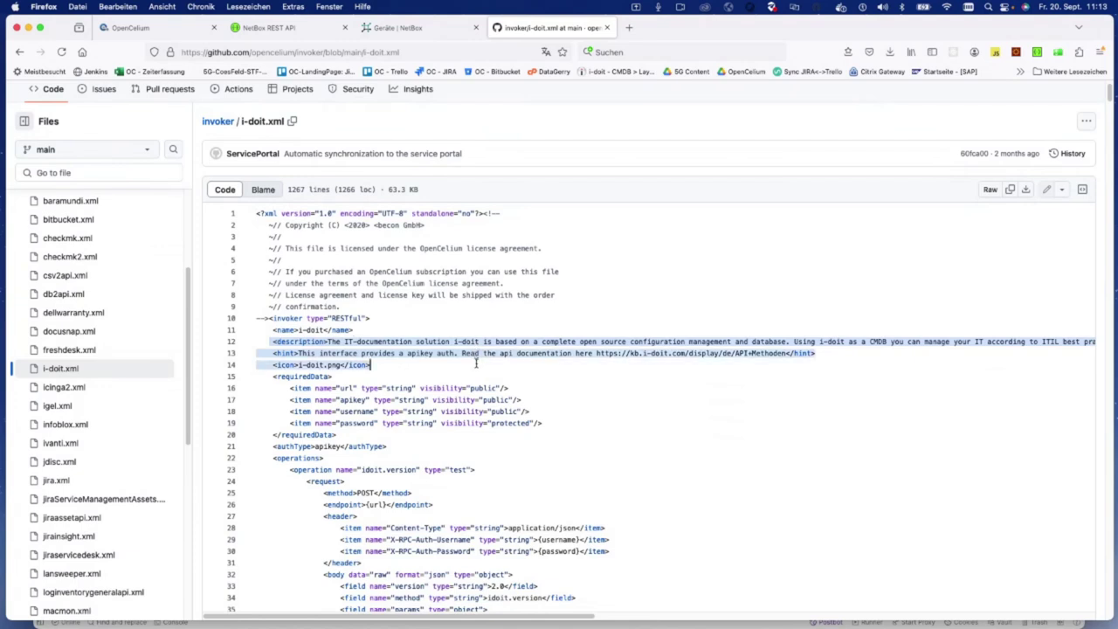
{"action": "scroll", "coordinate": [399, 394], "scroll_direction": "down", "scroll_amount": 2}
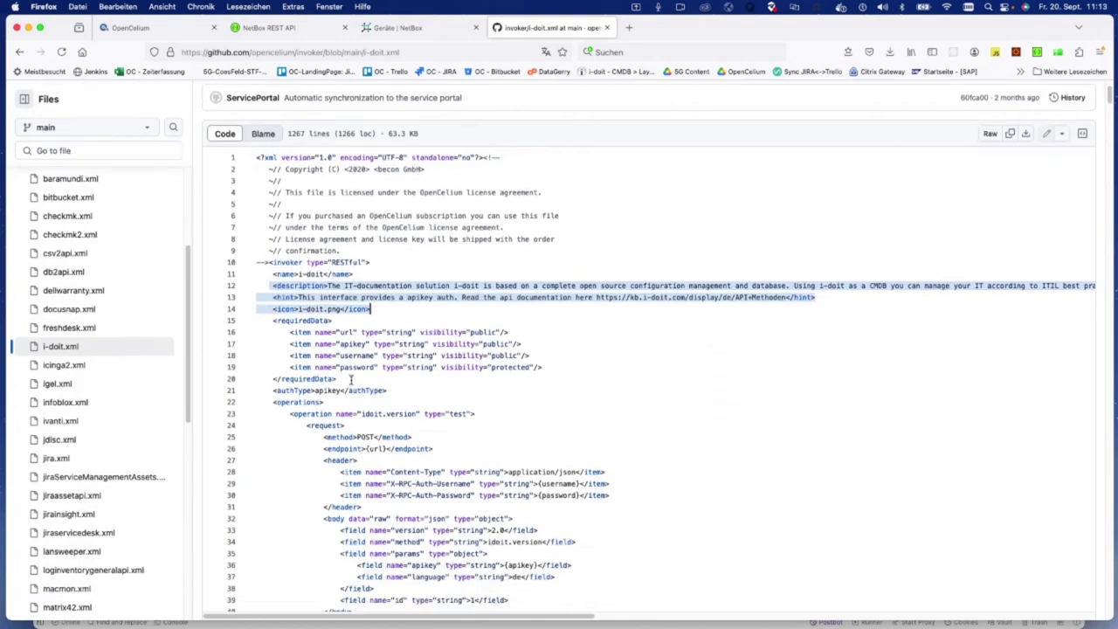
{"action": "left_click_drag", "start_coordinate": [351, 379], "coordinate": [235, 321]}
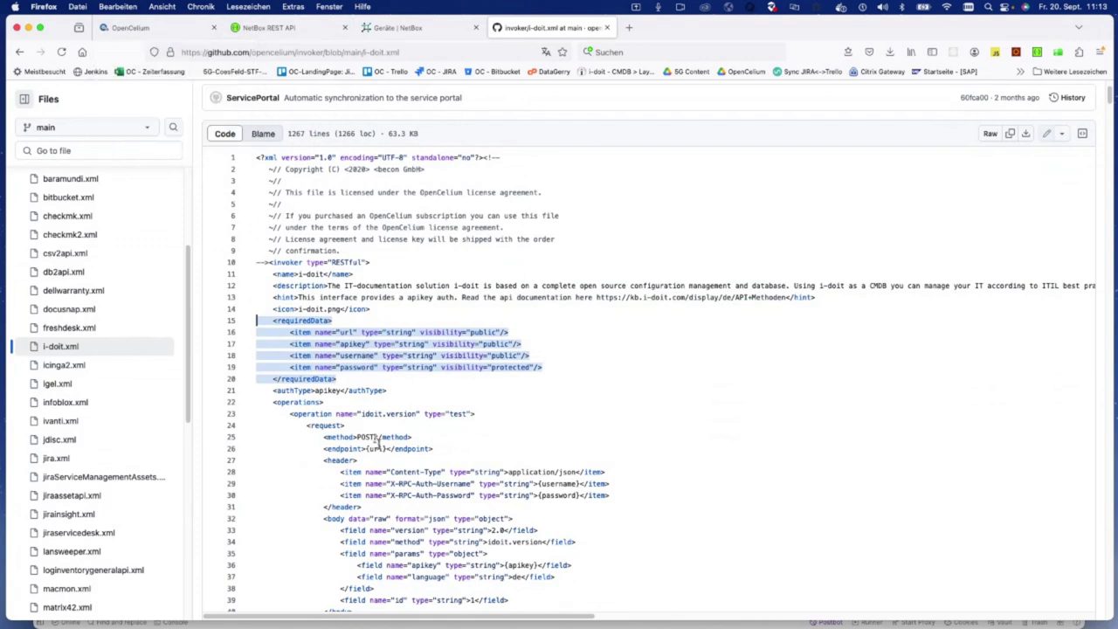
Step: Glance back at the connector form, then highlight the authType apikey line in i-doit.xml
{"action": "left_click", "coordinate": [166, 27]}
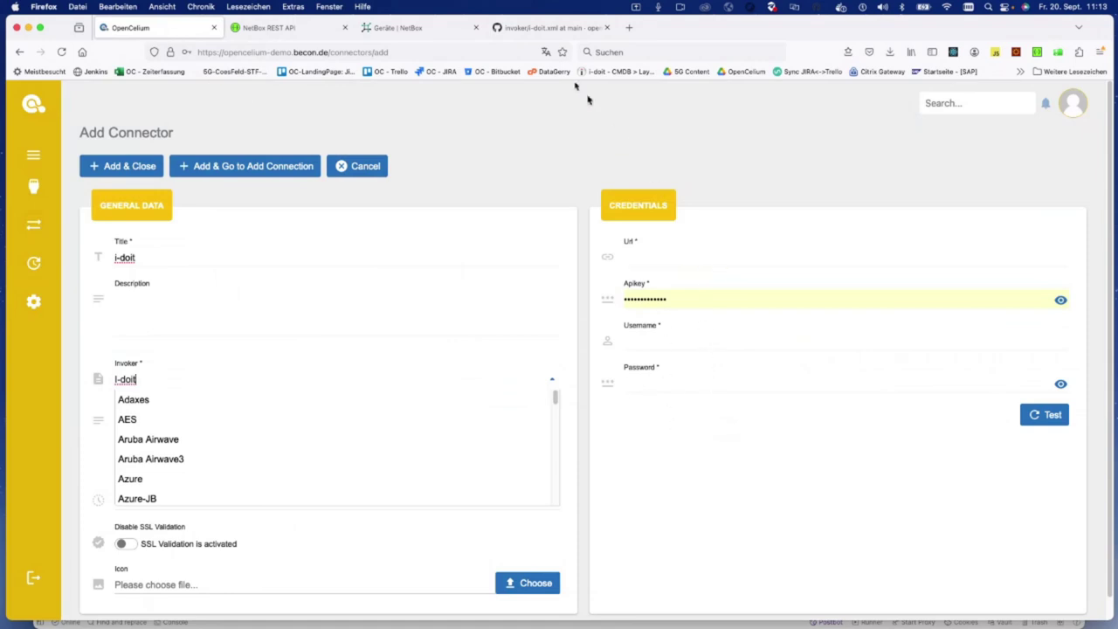
{"action": "left_click", "coordinate": [550, 28]}
{"action": "scroll", "coordinate": [377, 420], "scroll_direction": "down", "scroll_amount": 3}
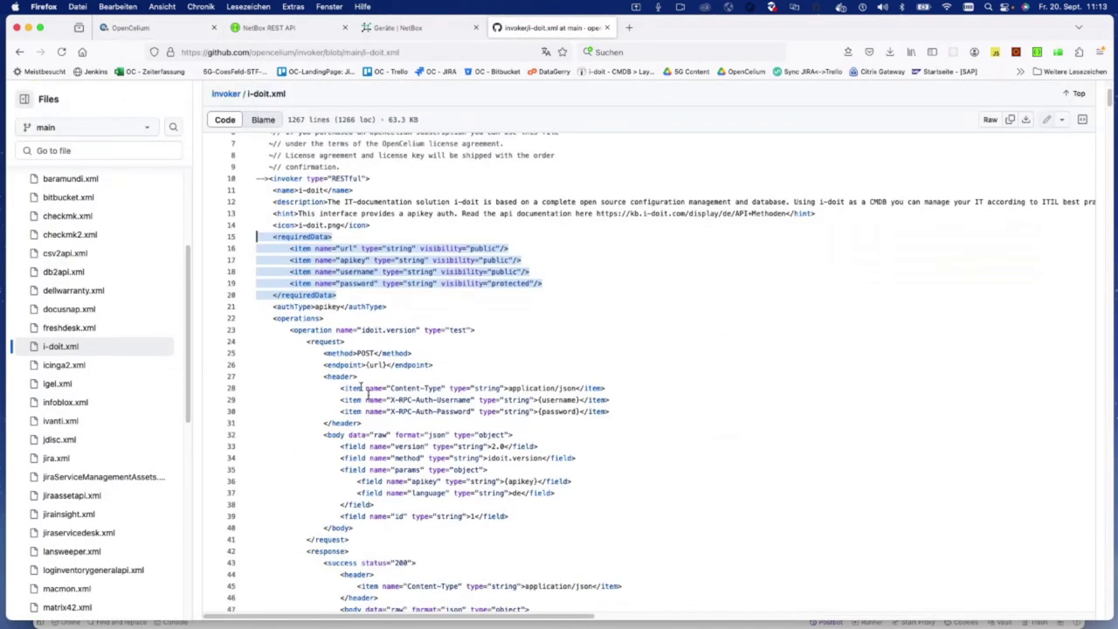
{"action": "triple_click", "coordinate": [292, 307]}
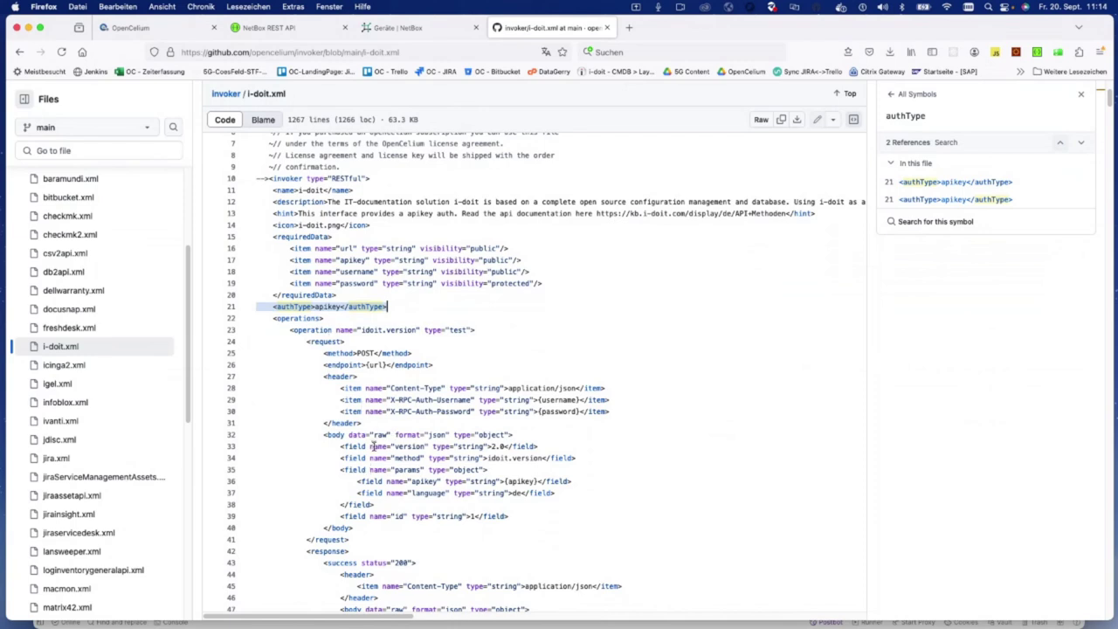
{"action": "scroll", "coordinate": [372, 446], "scroll_direction": "down", "scroll_amount": 2}
{"action": "left_click_drag", "start_coordinate": [272, 234], "coordinate": [325, 234]}
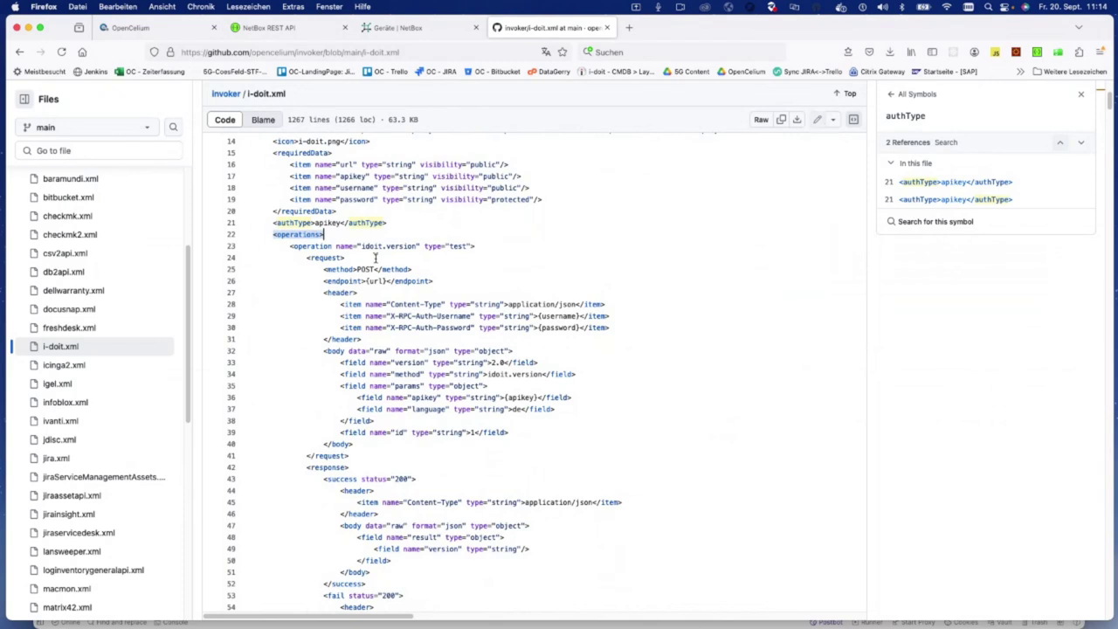
{"action": "left_click_drag", "start_coordinate": [288, 245], "coordinate": [350, 566]}
{"action": "scroll", "coordinate": [392, 419], "scroll_direction": "up", "scroll_amount": 5}
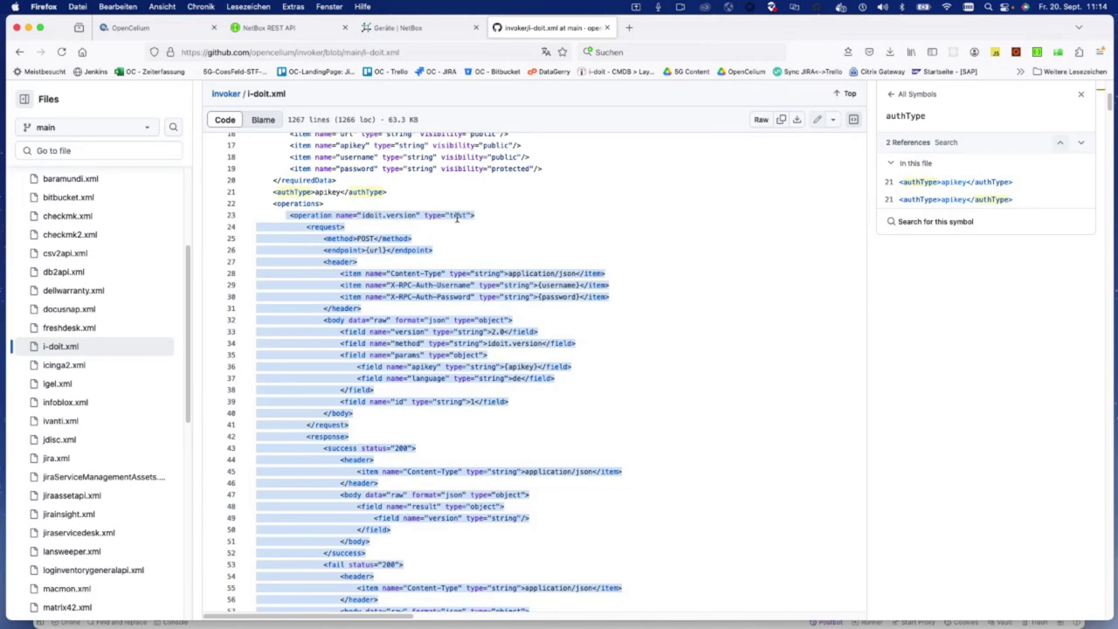
{"action": "scroll", "coordinate": [456, 217], "scroll_direction": "down", "scroll_amount": 2}
{"action": "left_click_drag", "start_coordinate": [305, 180], "coordinate": [381, 377]}
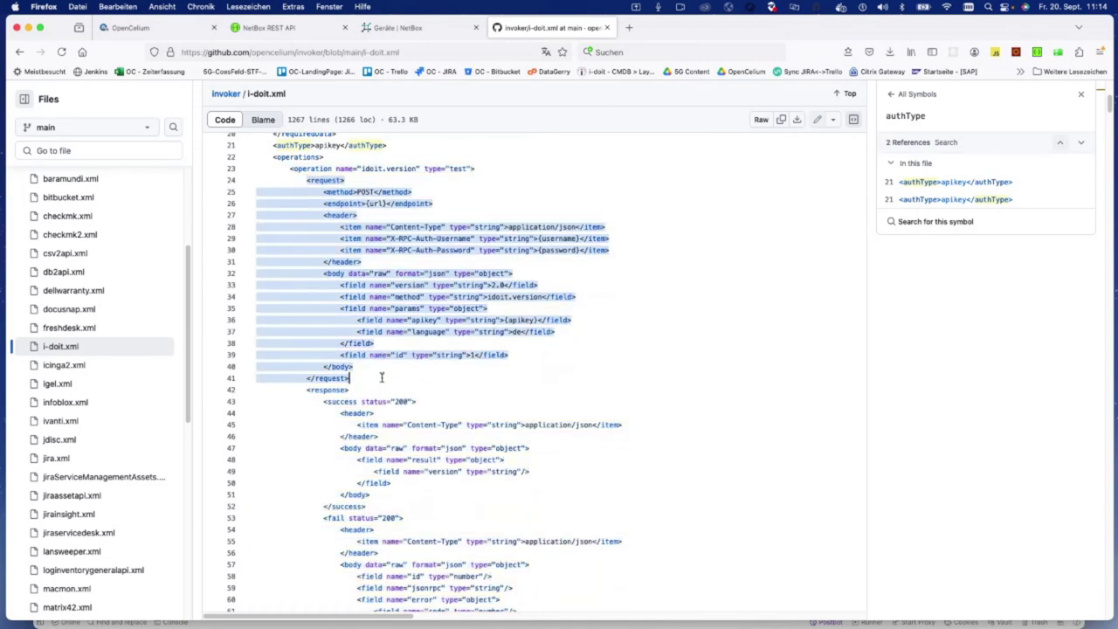
{"action": "scroll", "coordinate": [381, 377], "scroll_direction": "down", "scroll_amount": 5}
{"action": "left_click_drag", "start_coordinate": [305, 288], "coordinate": [381, 574]}
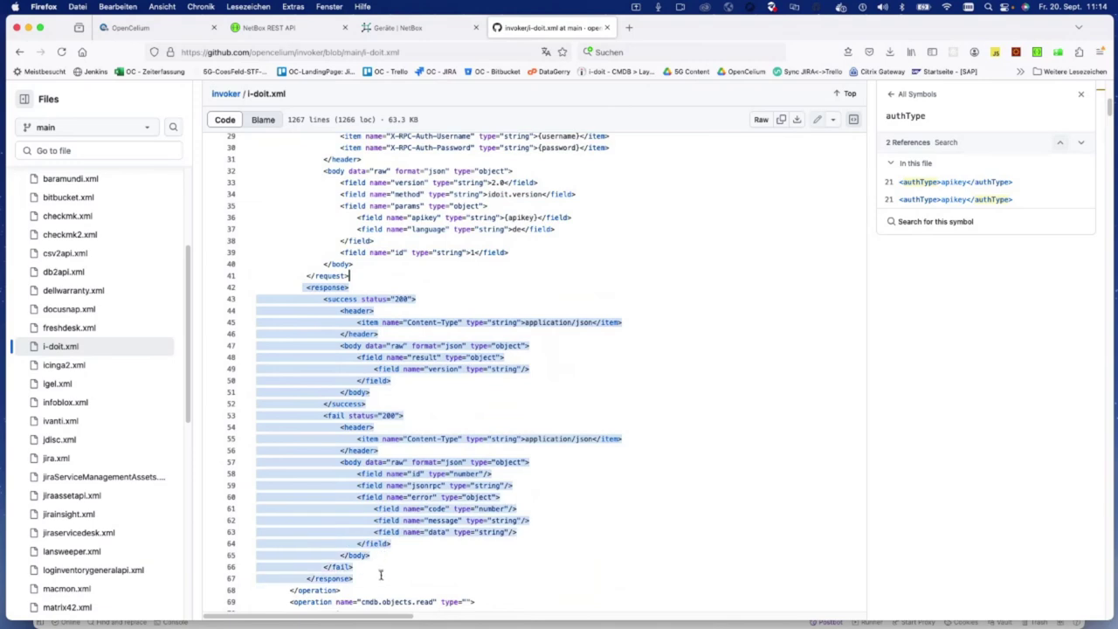
{"action": "left_click", "coordinate": [369, 345]}
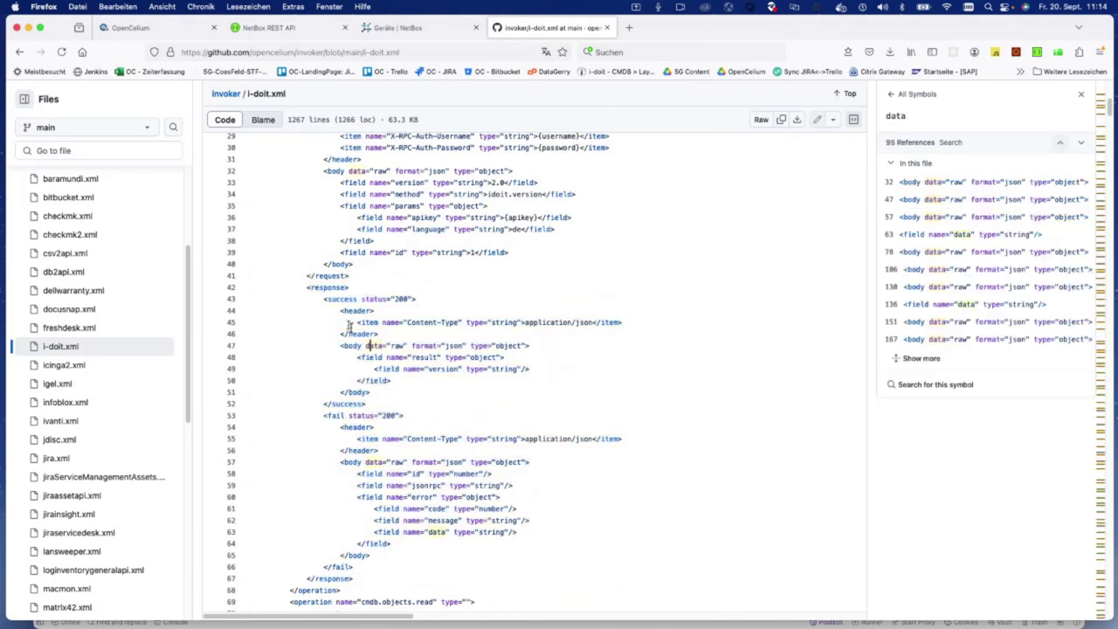
{"action": "left_click_drag", "start_coordinate": [323, 299], "coordinate": [395, 404]}
{"action": "left_click_drag", "start_coordinate": [323, 415], "coordinate": [357, 566]}
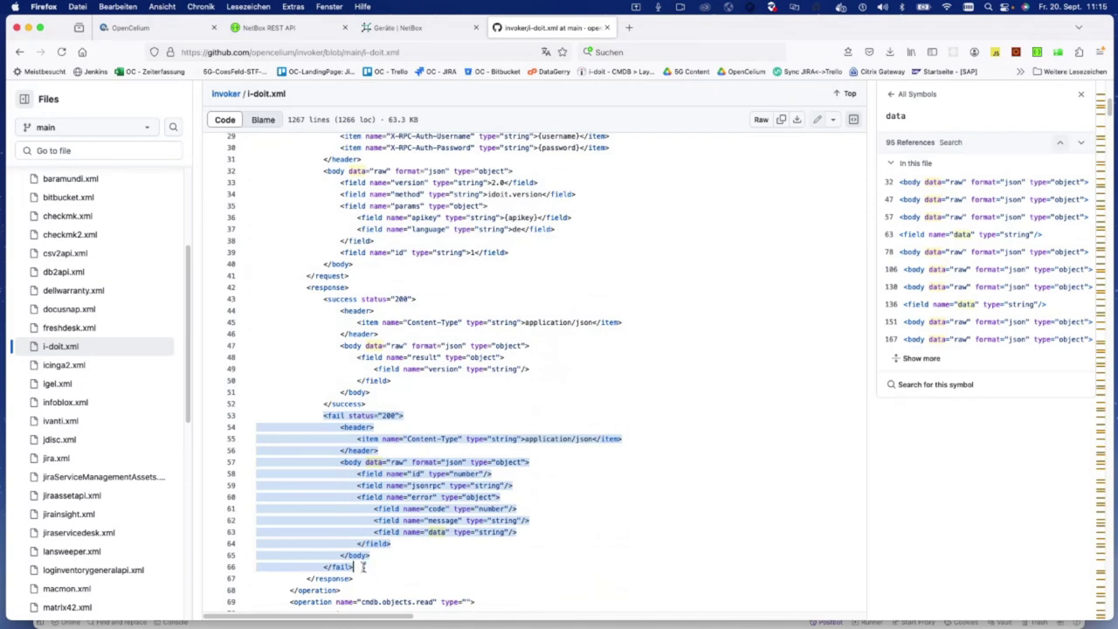
{"action": "scroll", "coordinate": [464, 417], "scroll_direction": "up", "scroll_amount": 2}
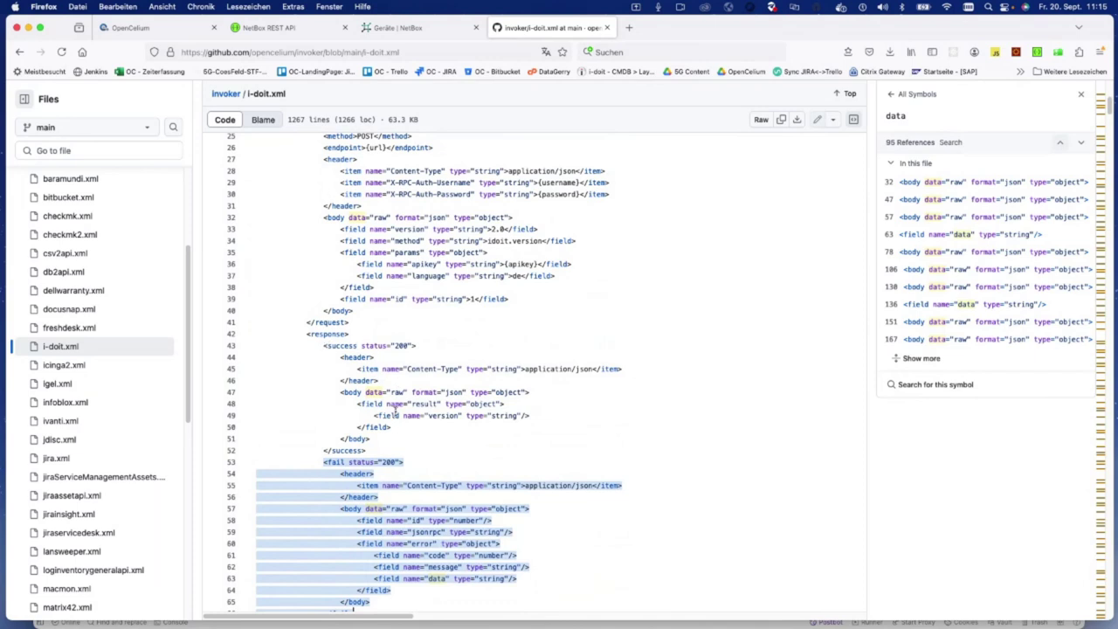
{"action": "scroll", "coordinate": [395, 411], "scroll_direction": "up", "scroll_amount": 3}
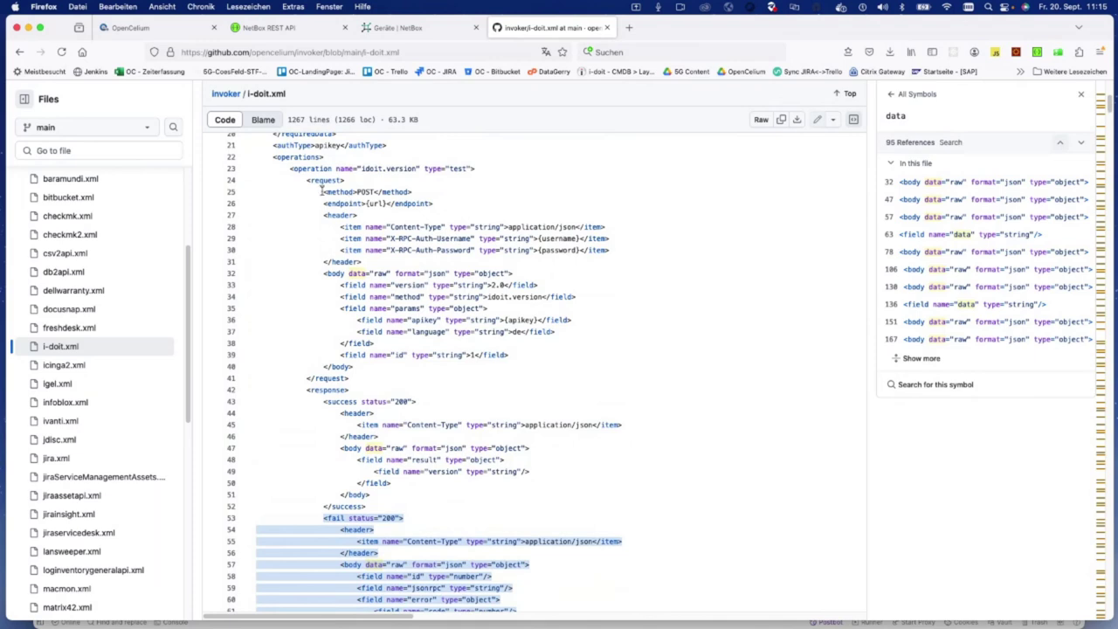
{"action": "left_click_drag", "start_coordinate": [298, 180], "coordinate": [358, 332]}
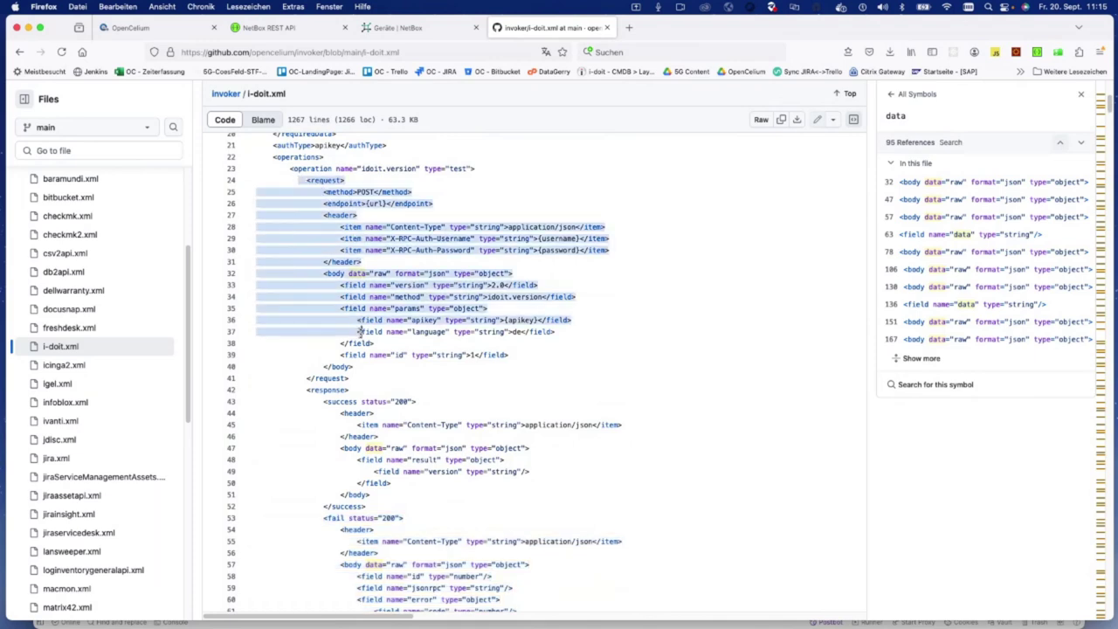
{"action": "left_click", "coordinate": [358, 331]}
{"action": "left_click_drag", "start_coordinate": [324, 273], "coordinate": [372, 370]}
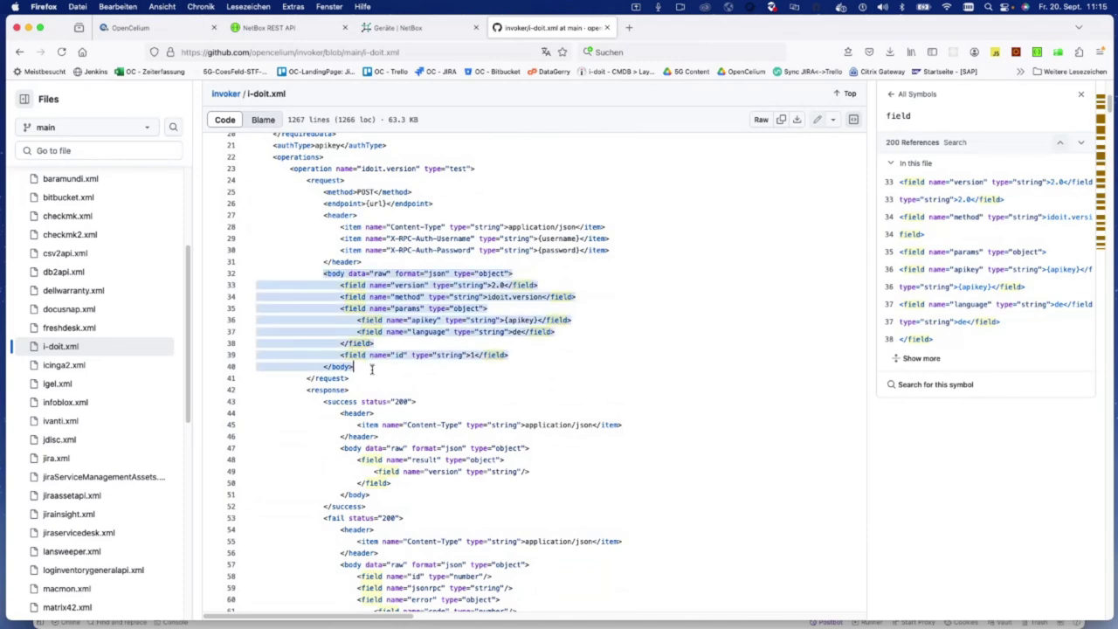
{"action": "scroll", "coordinate": [372, 371], "scroll_direction": "down", "scroll_amount": 1}
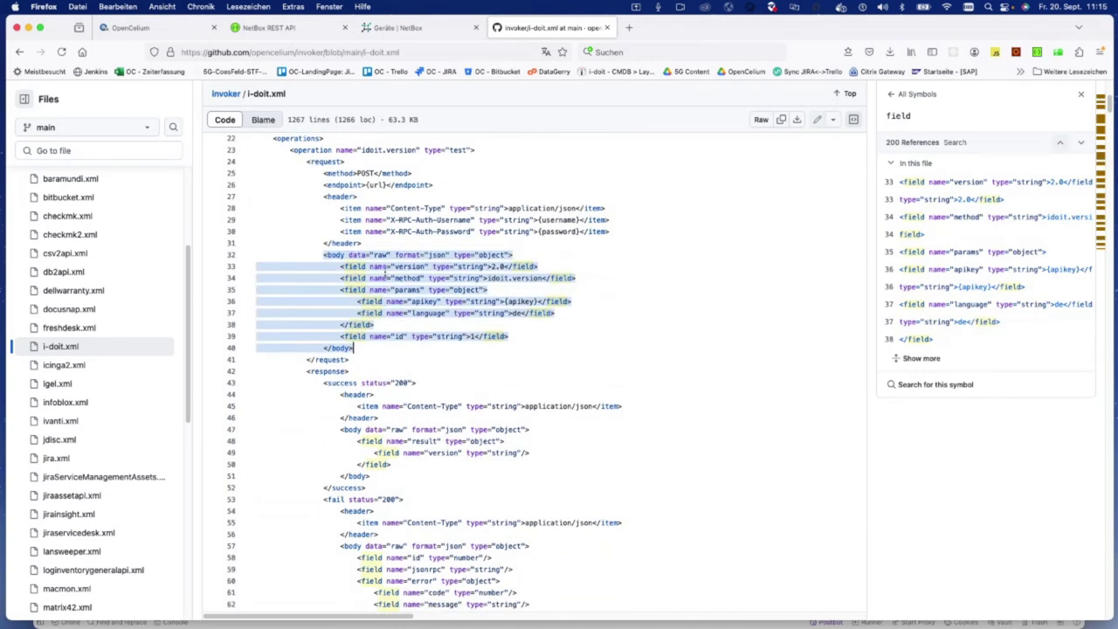
{"action": "scroll", "coordinate": [385, 273], "scroll_direction": "down", "scroll_amount": 3}
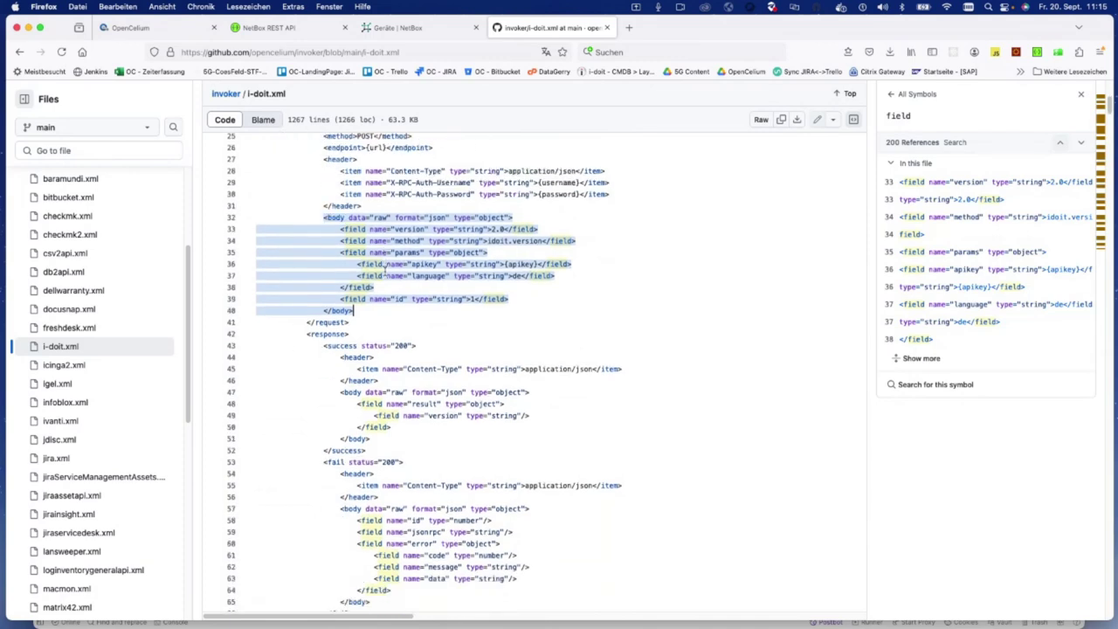
{"action": "scroll", "coordinate": [384, 267], "scroll_direction": "up", "scroll_amount": 4}
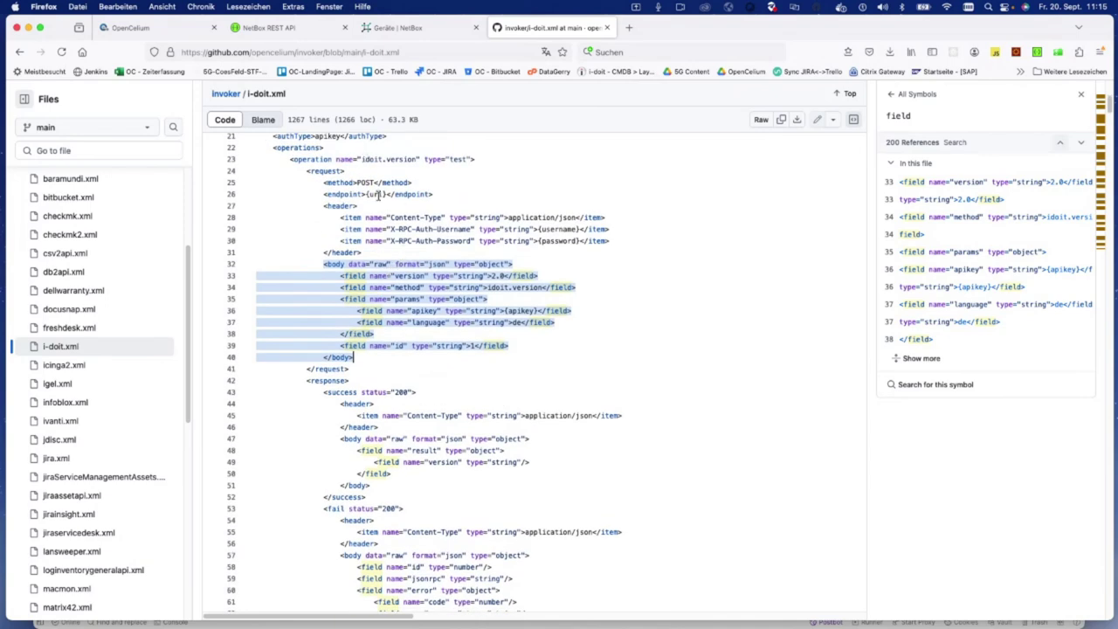
{"action": "scroll", "coordinate": [447, 315], "scroll_direction": "down", "scroll_amount": 5}
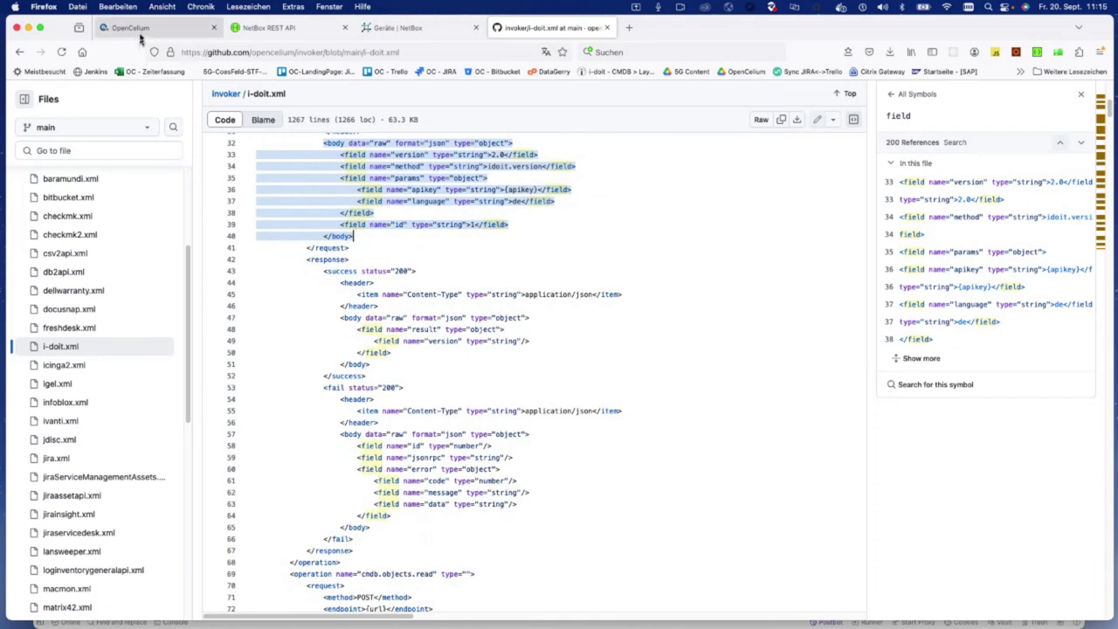
{"action": "mouse_move", "coordinate": [140, 35]}
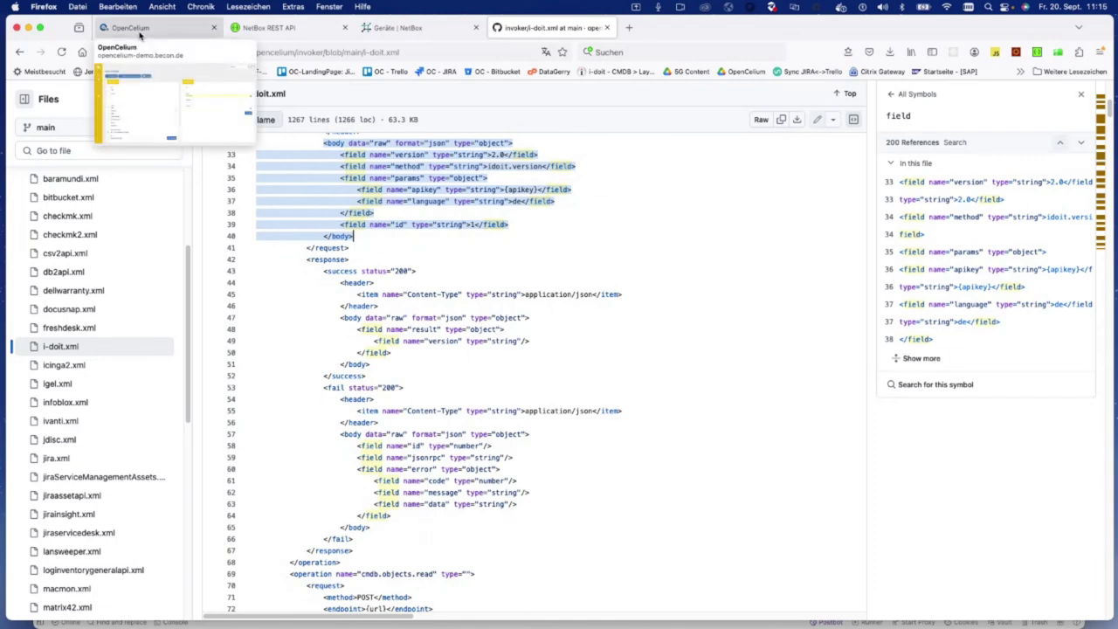
Step: Start a new connection via the editor titled 'Beispiel i-doit test'
{"action": "left_click", "coordinate": [139, 32]}
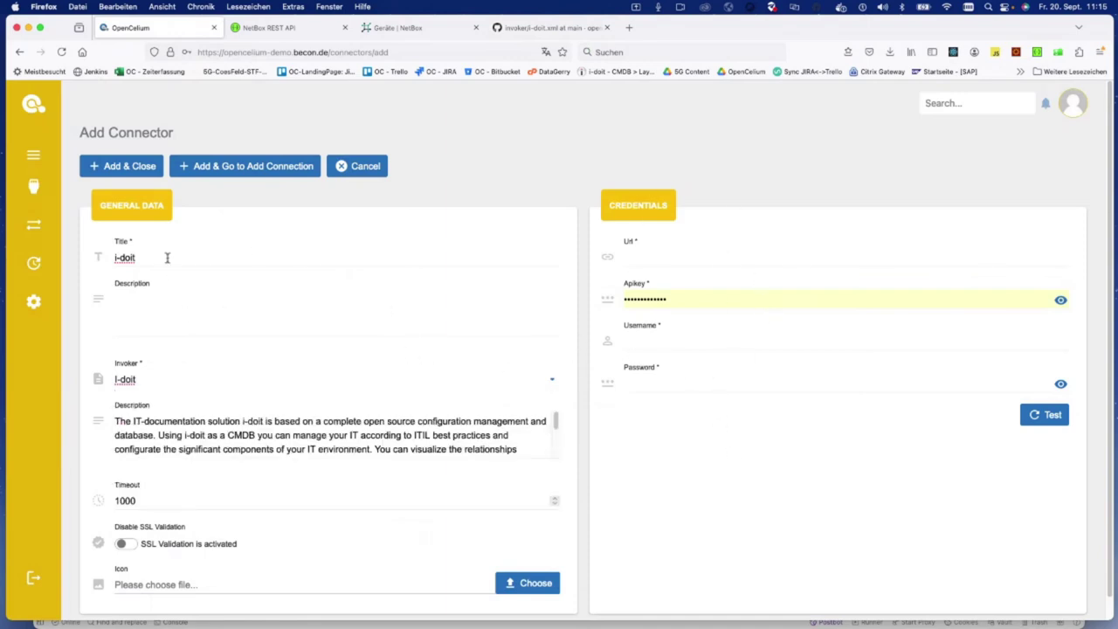
{"action": "left_click", "coordinate": [61, 229]}
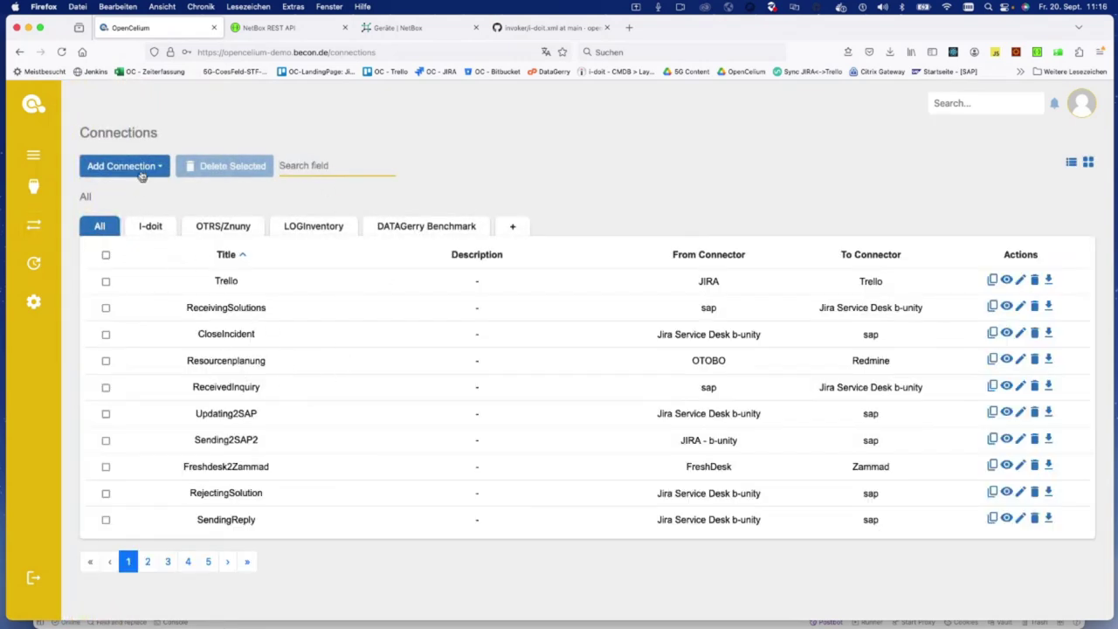
{"action": "left_click", "coordinate": [148, 166]}
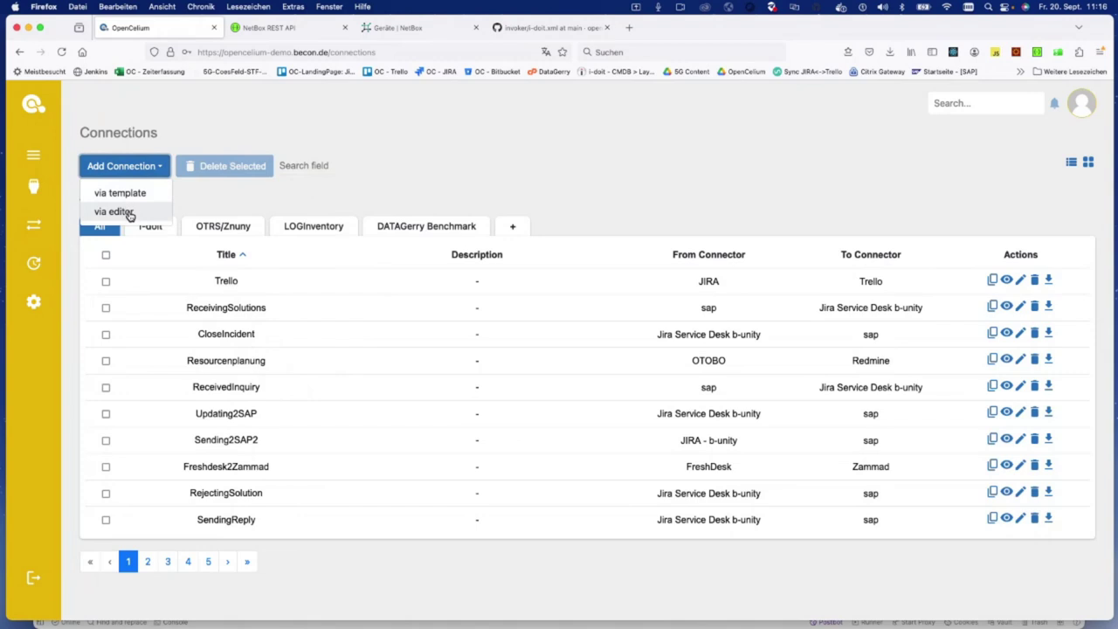
{"action": "left_click", "coordinate": [116, 212]}
{"action": "left_click", "coordinate": [210, 261]}
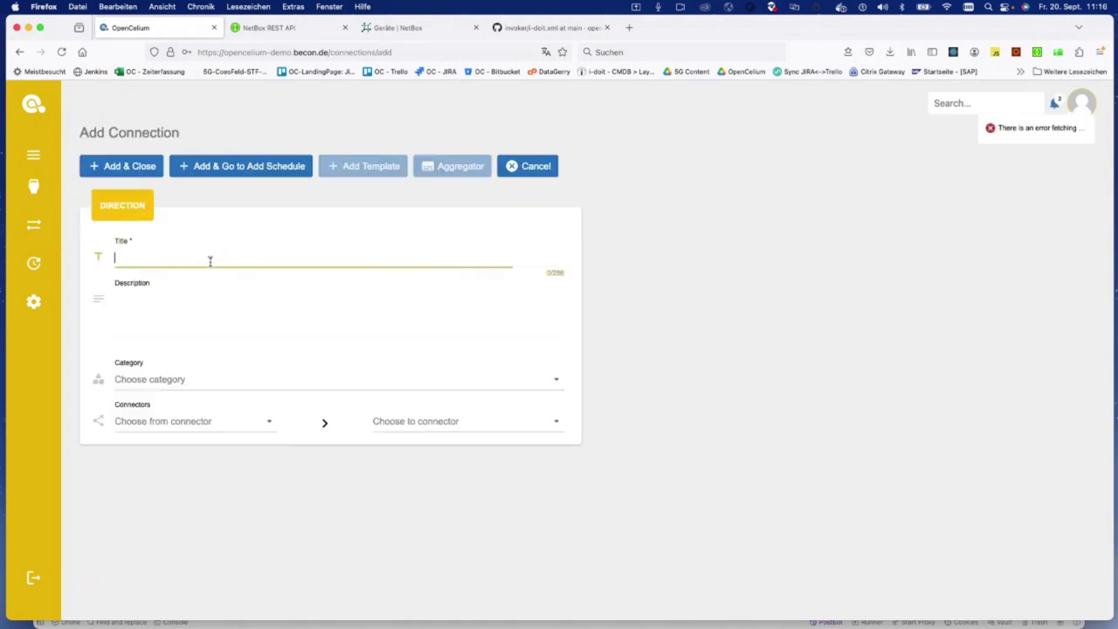
{"action": "type", "text": "Bei"}
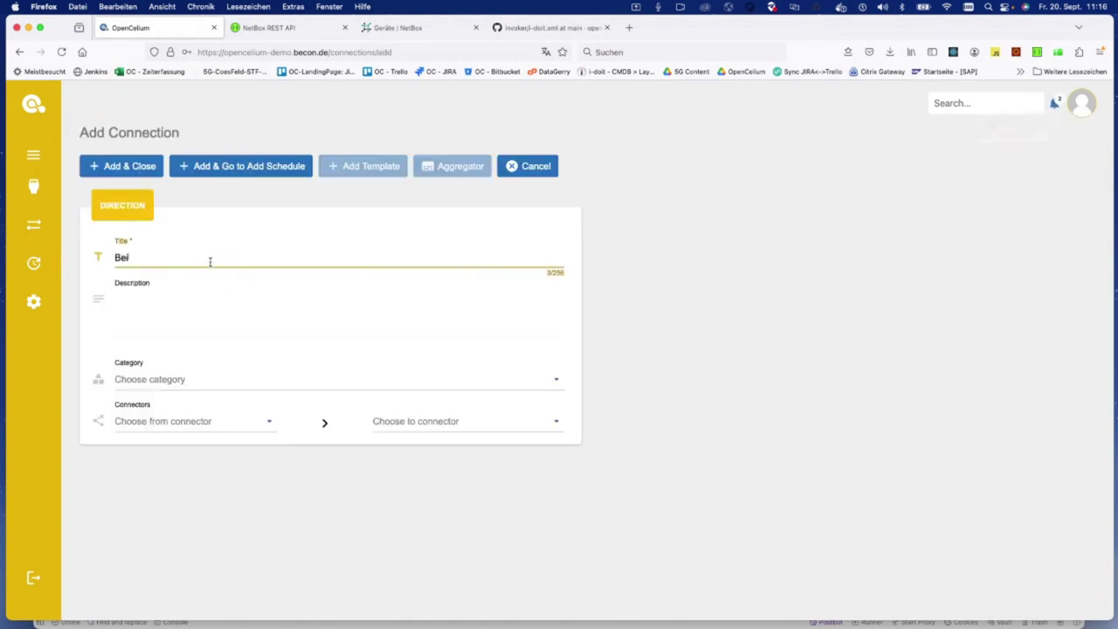
{"action": "type", "text": "spiel i-doit test"}
Step: Set I-doit Prod as source and ((OTRS)) Community Edition as target connector
{"action": "left_click", "coordinate": [198, 415]}
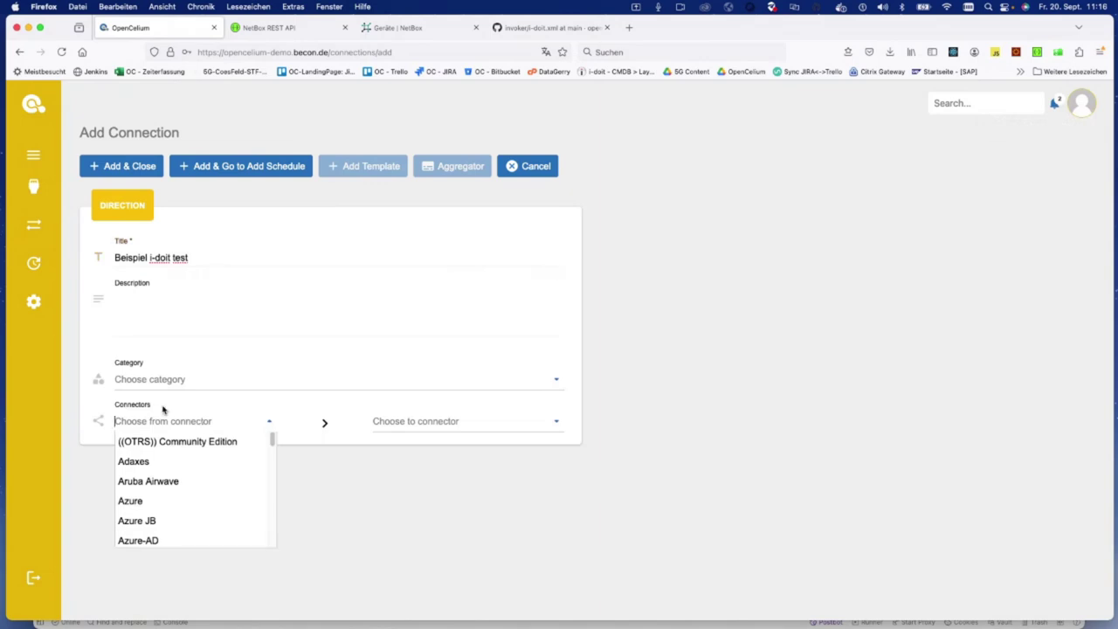
{"action": "type", "text": "I-doit"}
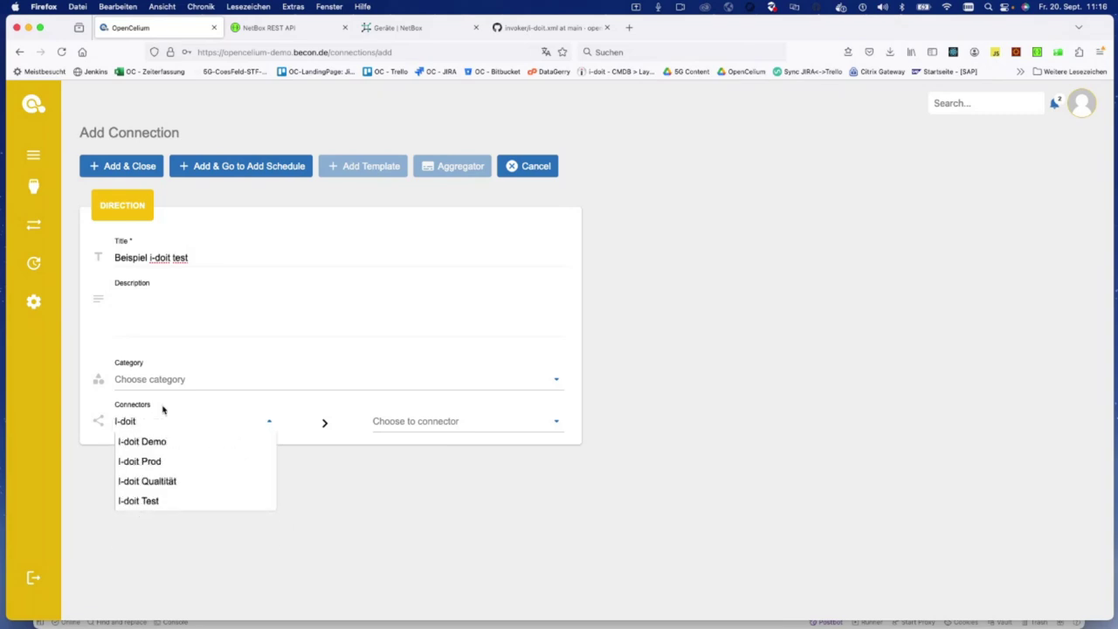
{"action": "left_click", "coordinate": [164, 461]}
{"action": "left_click", "coordinate": [443, 419]}
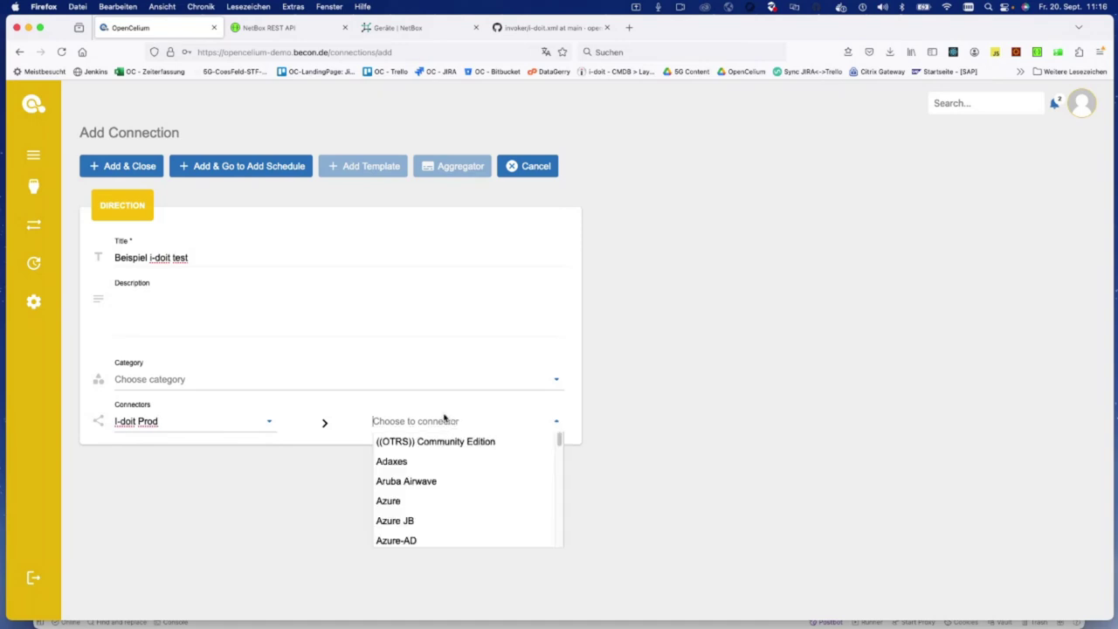
{"action": "type", "text": "Otrs"}
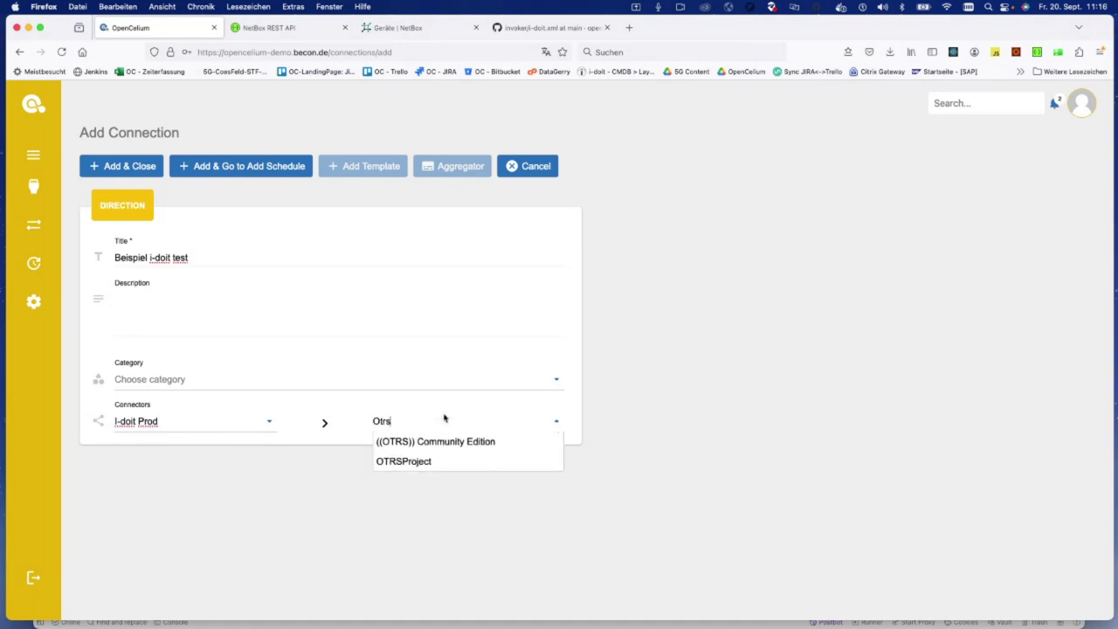
{"action": "left_click", "coordinate": [467, 441]}
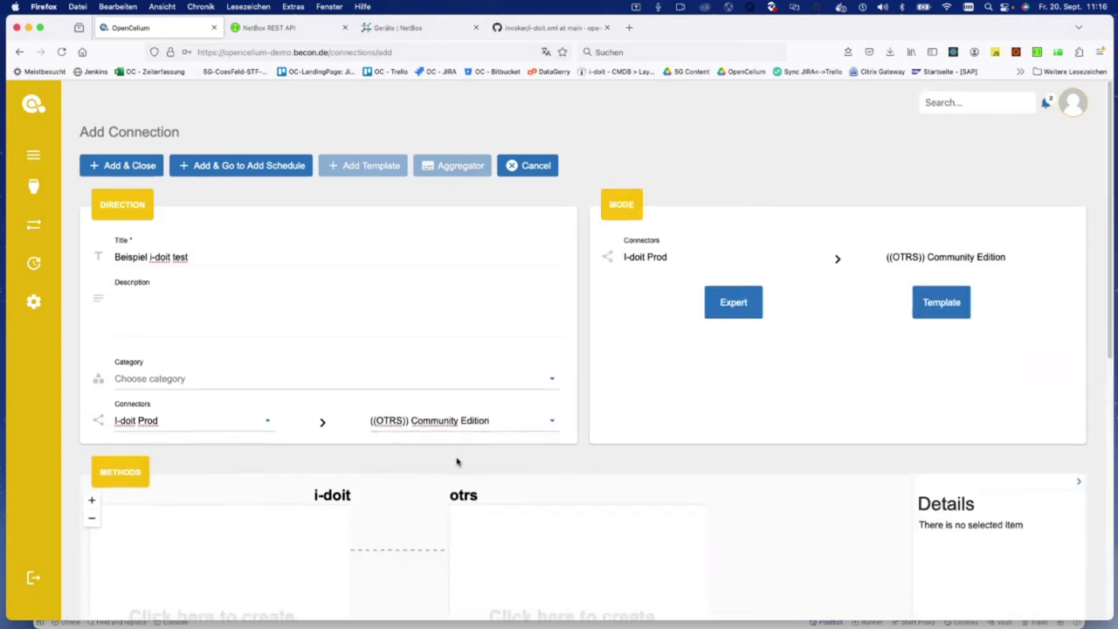
{"action": "scroll", "coordinate": [457, 460], "scroll_direction": "down", "scroll_amount": 2}
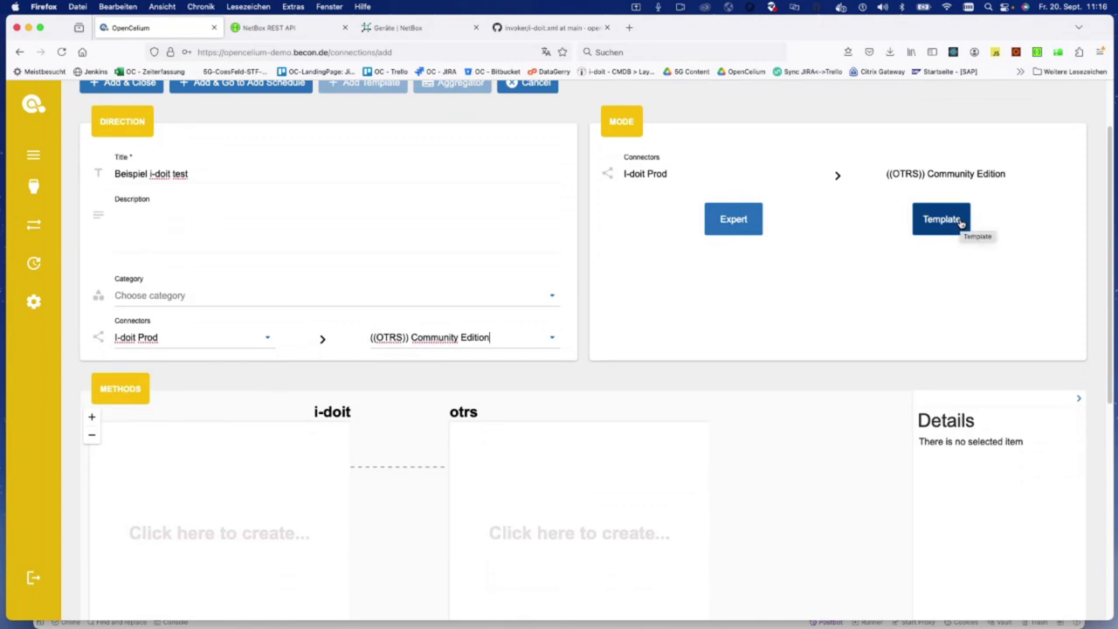
Step: Scroll to the Methods canvas and start a new item in the i-doit box
{"action": "scroll", "coordinate": [705, 454], "scroll_direction": "down", "scroll_amount": 4}
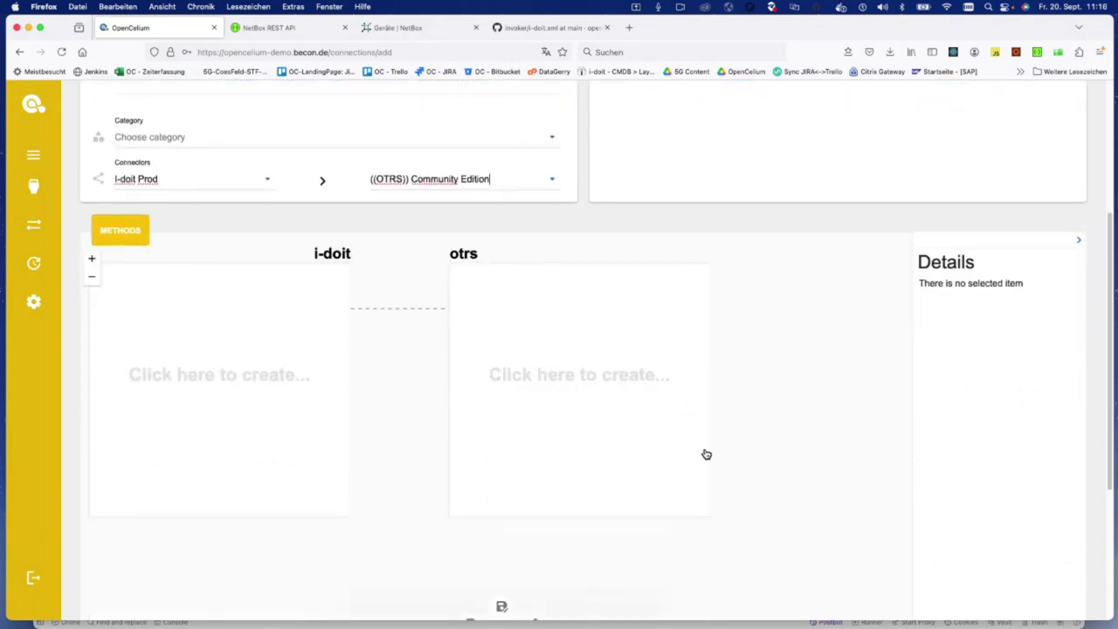
{"action": "left_click_drag", "start_coordinate": [412, 403], "coordinate": [492, 425]}
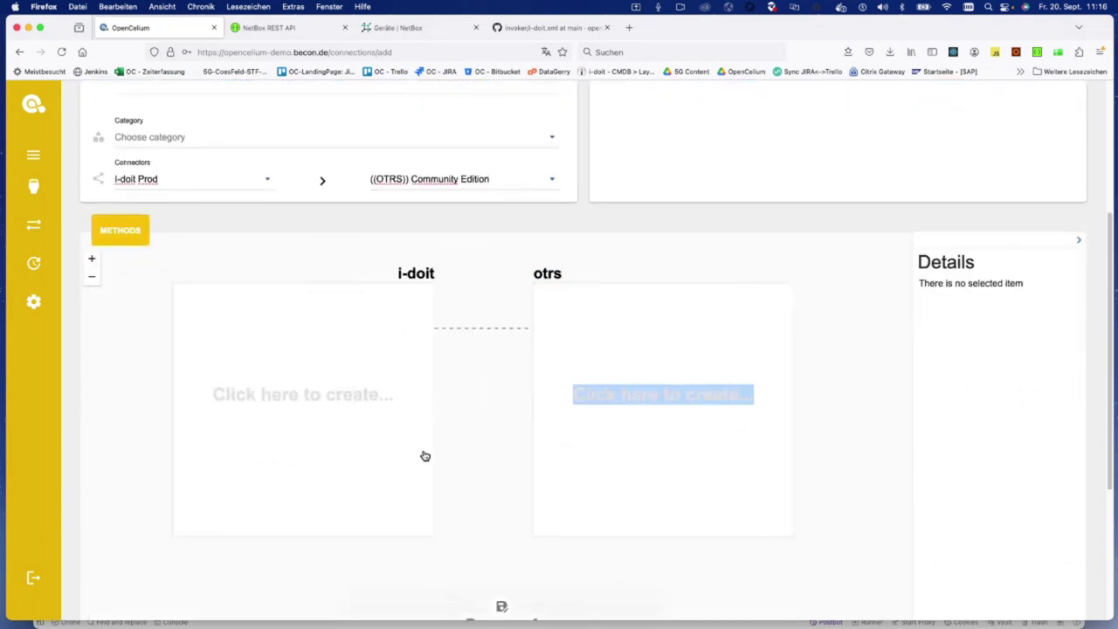
{"action": "scroll", "coordinate": [424, 454], "scroll_direction": "down", "scroll_amount": 1}
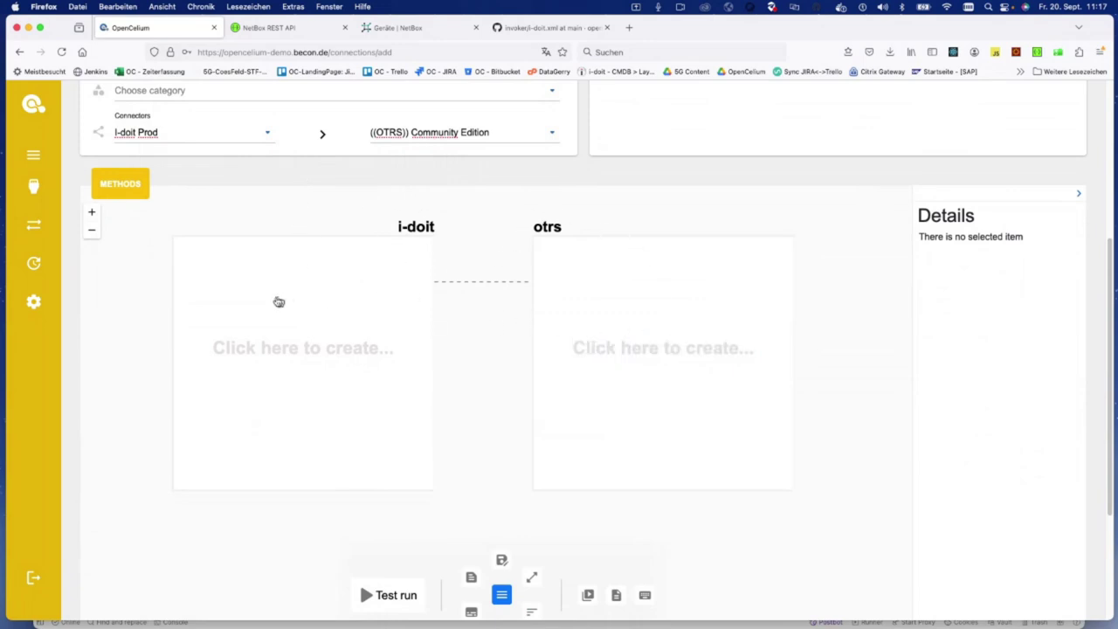
{"action": "left_click", "coordinate": [234, 298]}
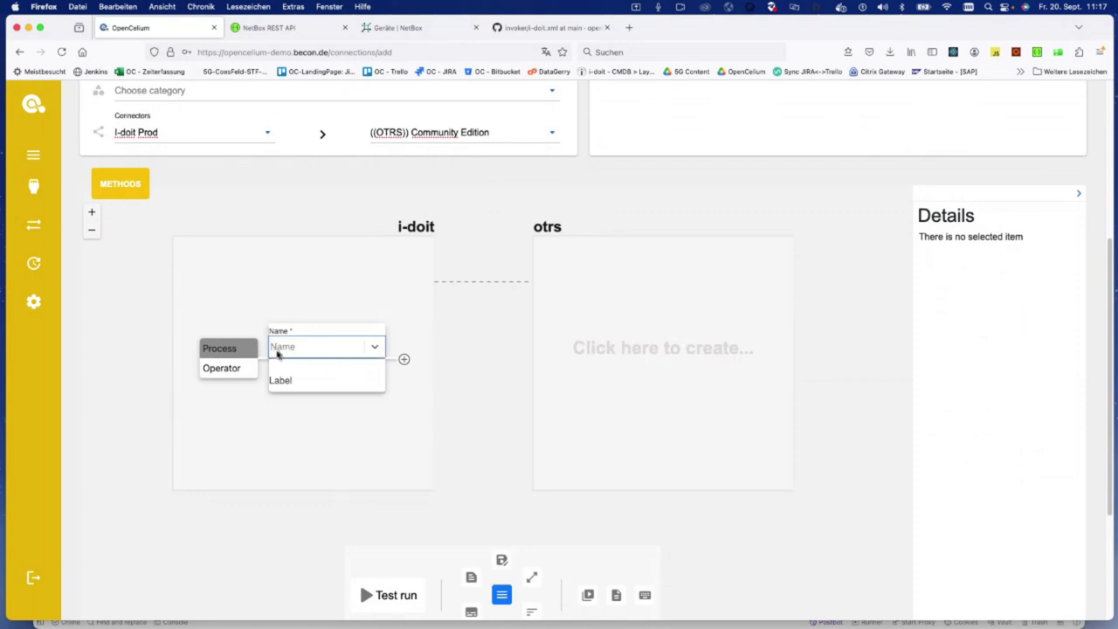
Step: Create an idoit.version process call labelled HoltDieVersion on the i-doit side
{"action": "left_click", "coordinate": [229, 349]}
{"action": "left_click", "coordinate": [286, 348]}
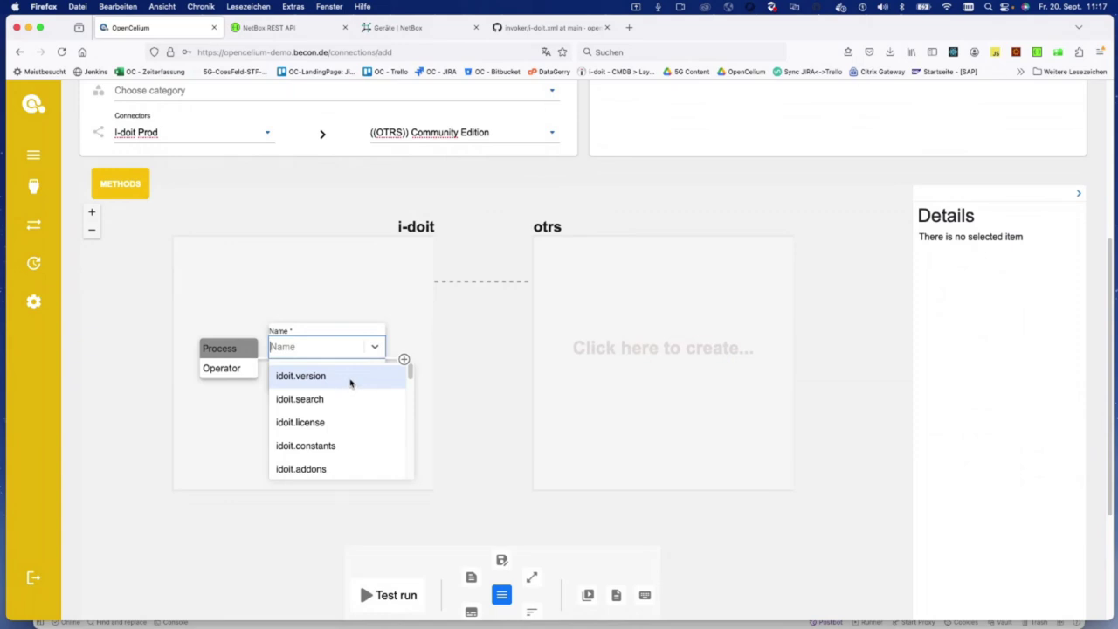
{"action": "left_click", "coordinate": [348, 380]}
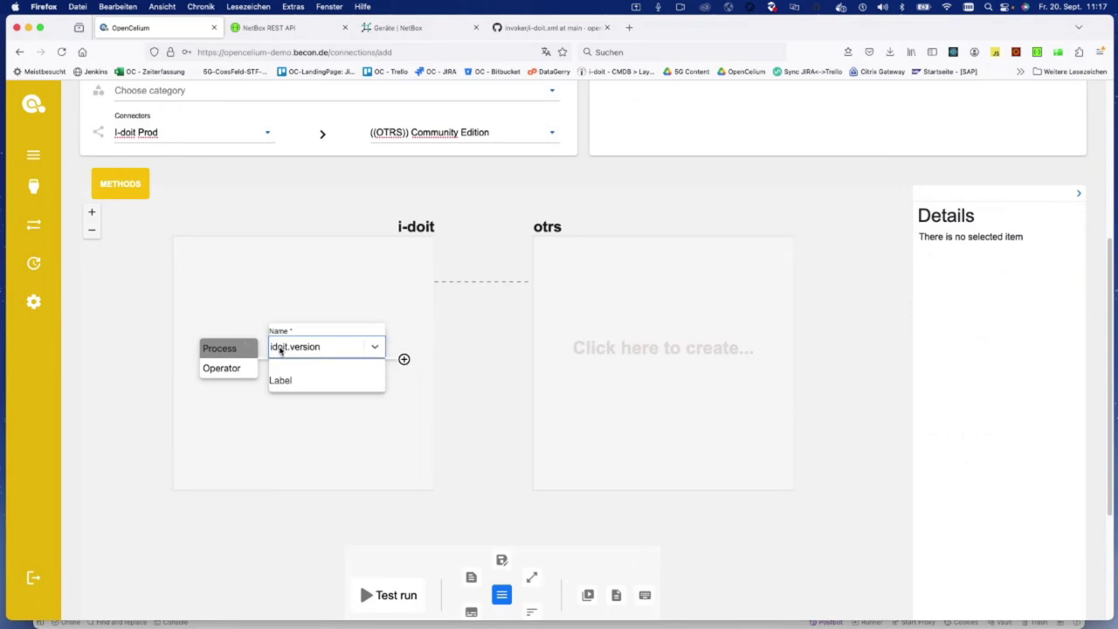
{"action": "left_click", "coordinate": [289, 378]}
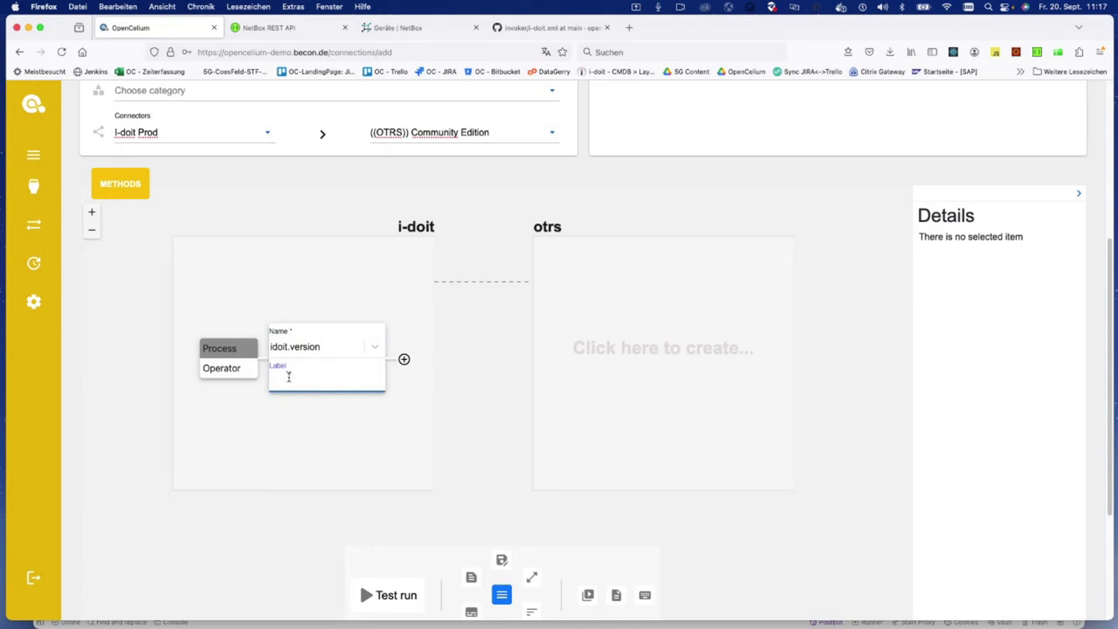
{"action": "type", "text": "HoleDieVersion"}
{"action": "left_click", "coordinate": [405, 361]}
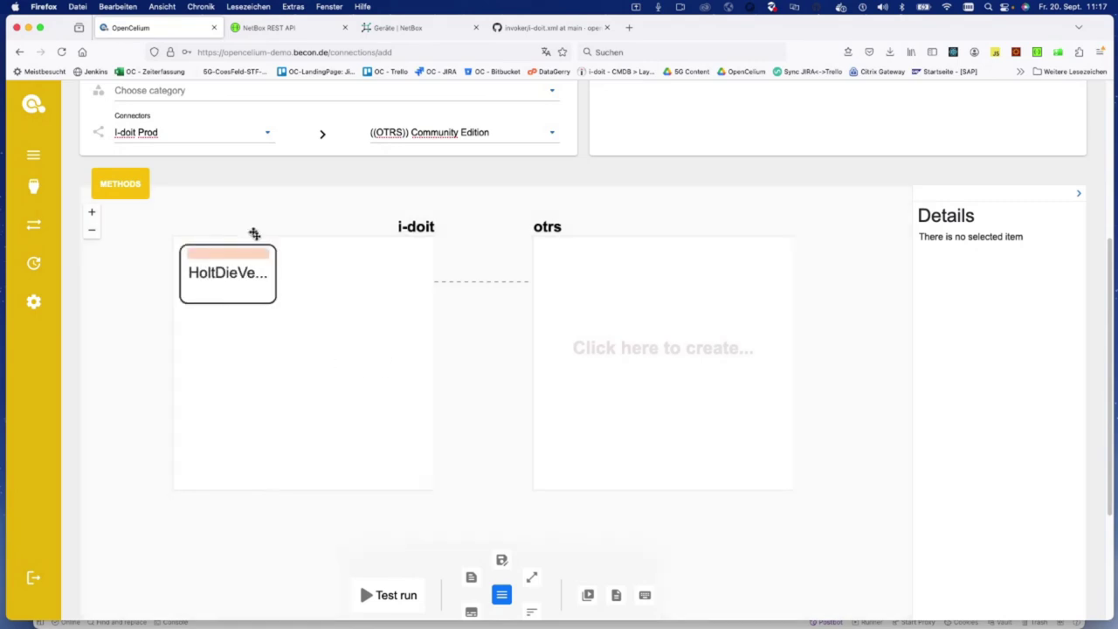
{"action": "left_click", "coordinate": [232, 277]}
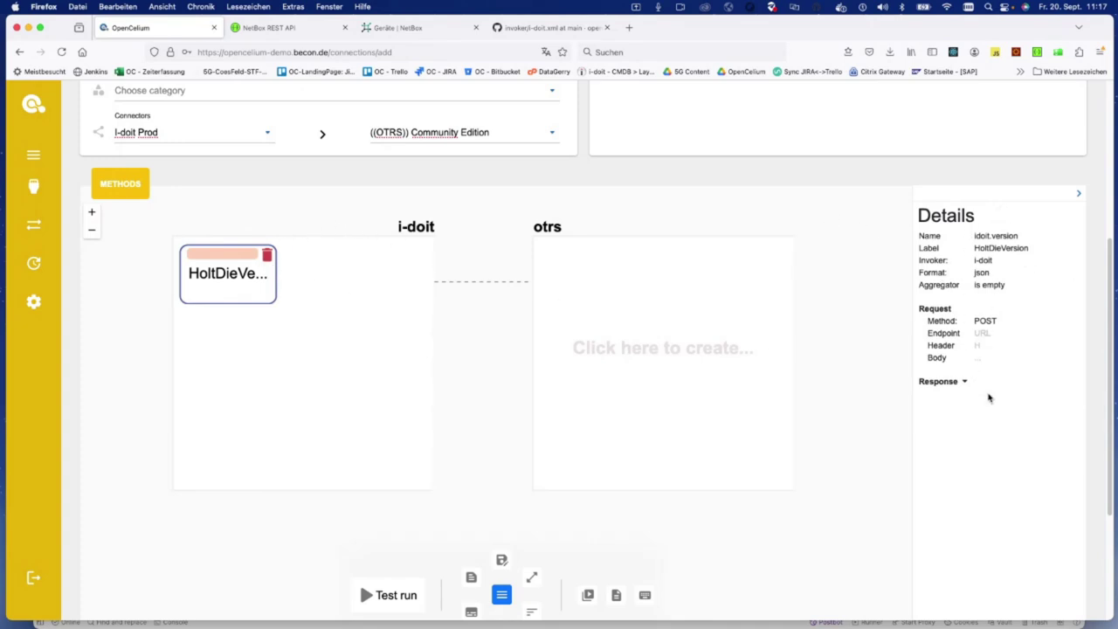
Step: Chain a cmdb.object.read call named HoltClients after HoltDieVersion
{"action": "left_click", "coordinate": [290, 266]}
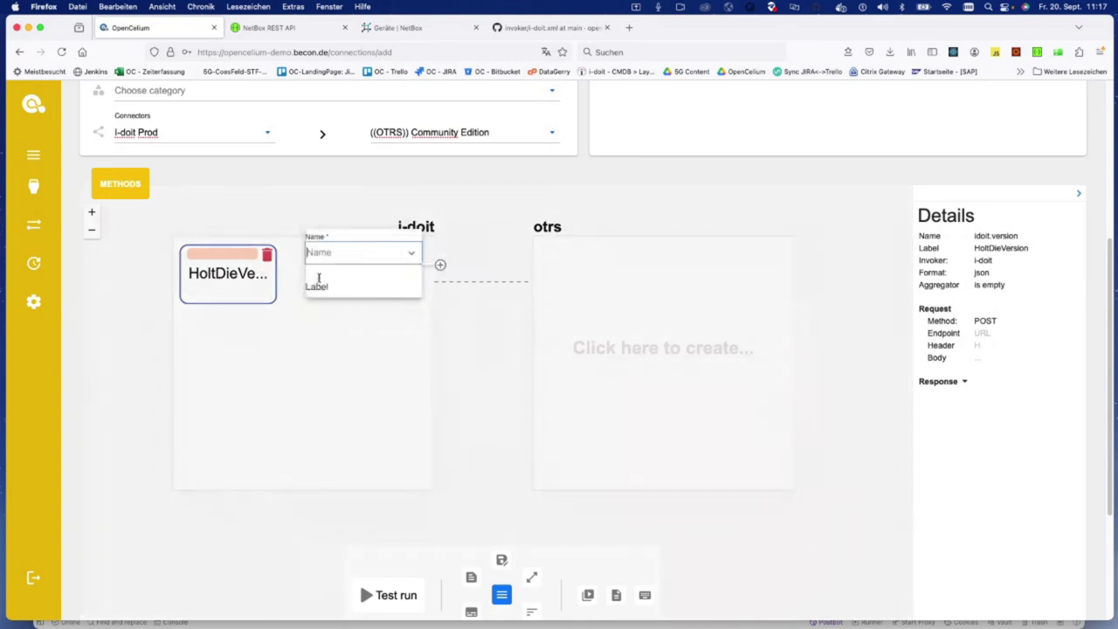
{"action": "left_click", "coordinate": [325, 259]}
{"action": "type", "text": "obj"}
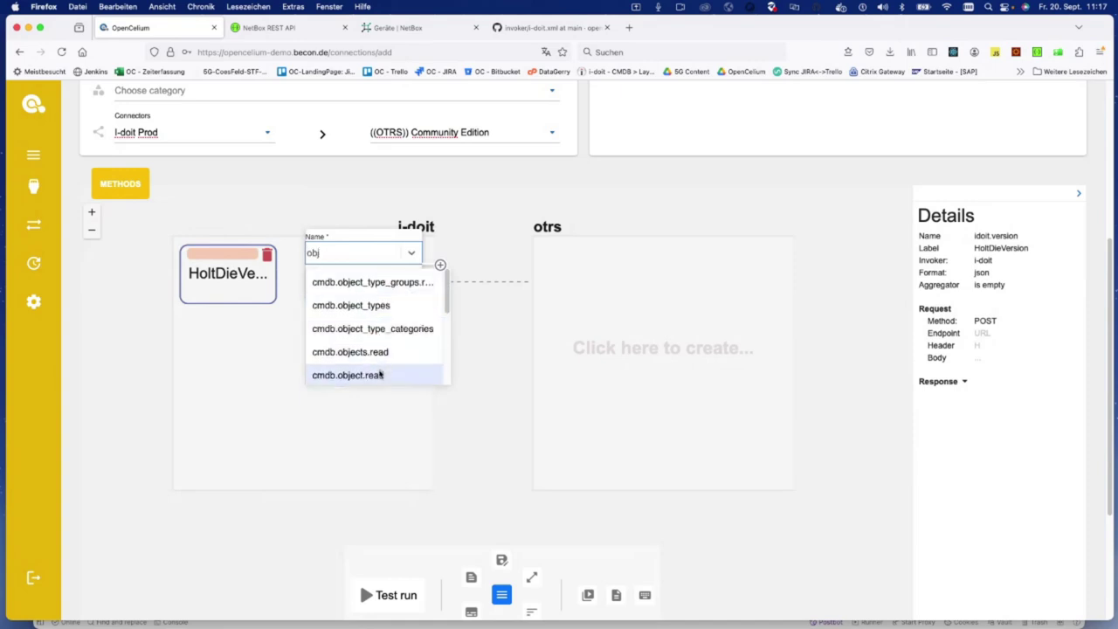
{"action": "left_click", "coordinate": [379, 375]}
{"action": "left_click", "coordinate": [346, 288]}
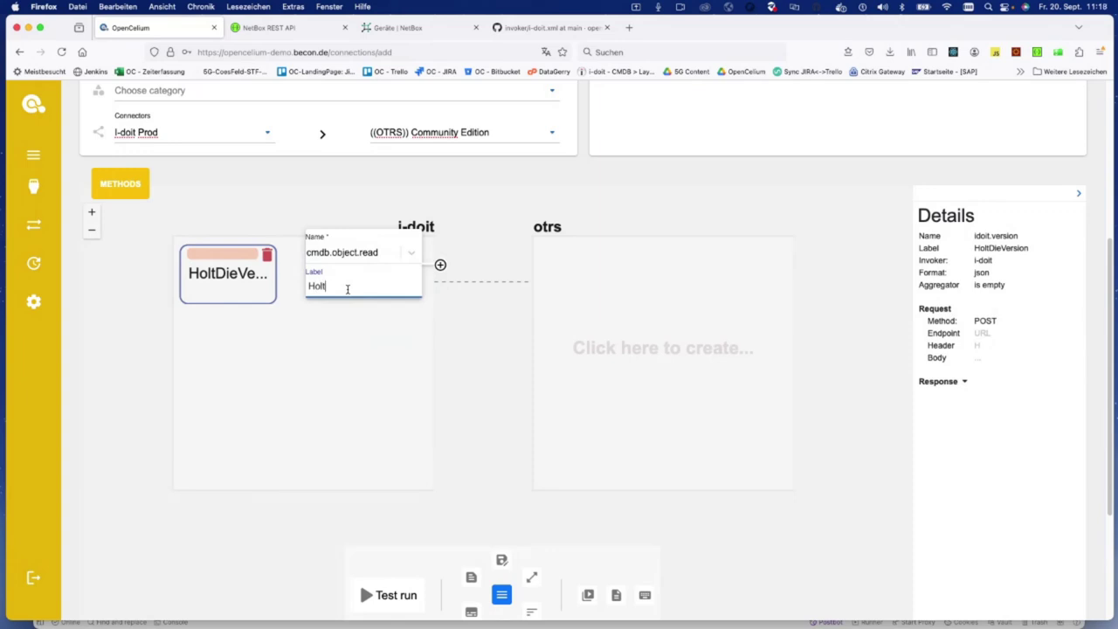
{"action": "key", "text": "Return"}
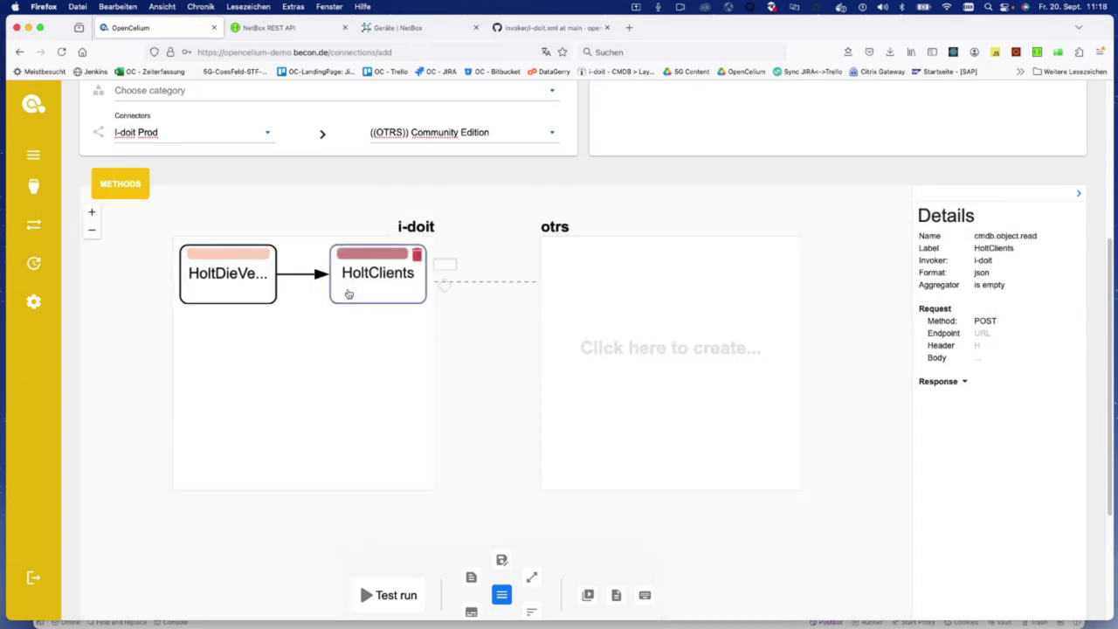
Step: Compare the two calls' details and inspect the HoltClients request body
{"action": "left_click", "coordinate": [237, 274]}
{"action": "left_click", "coordinate": [376, 296]}
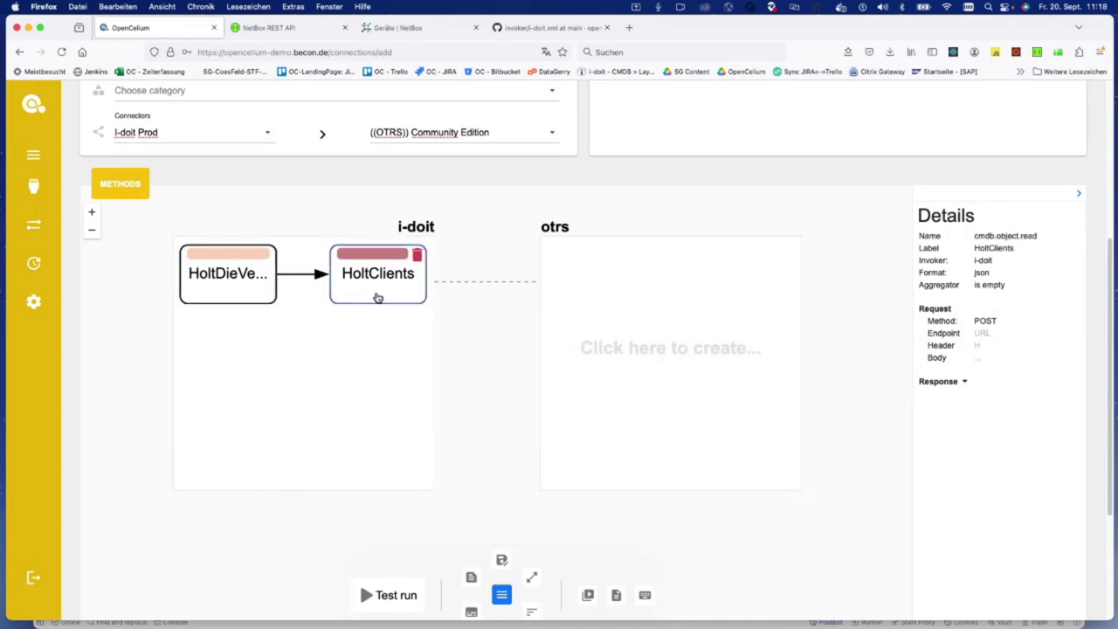
{"action": "left_click", "coordinate": [976, 358]}
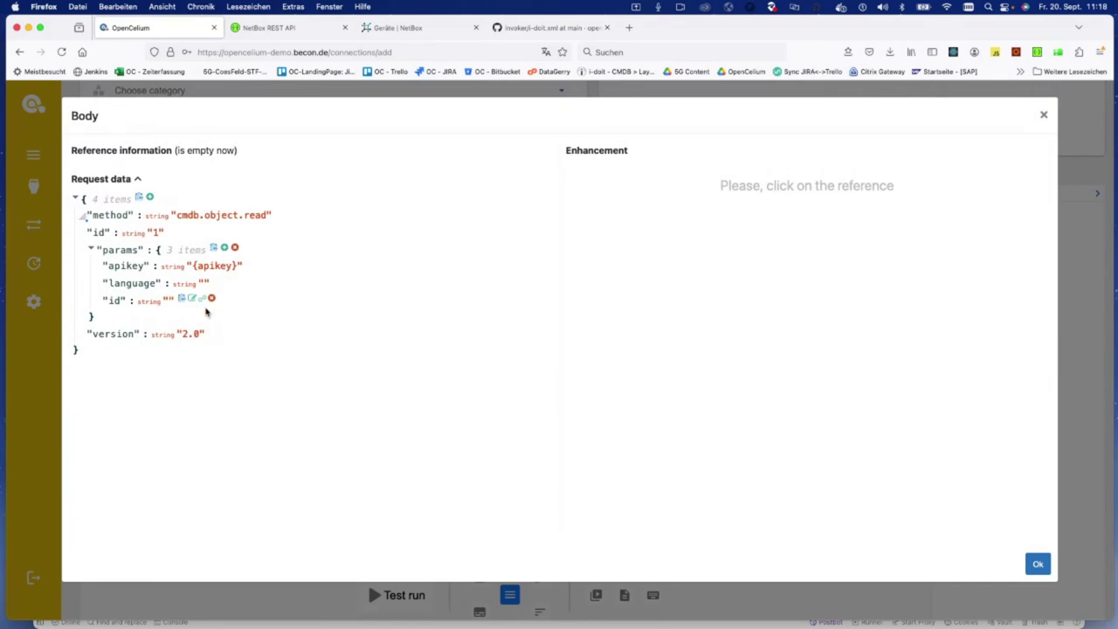
{"action": "left_click", "coordinate": [1044, 117]}
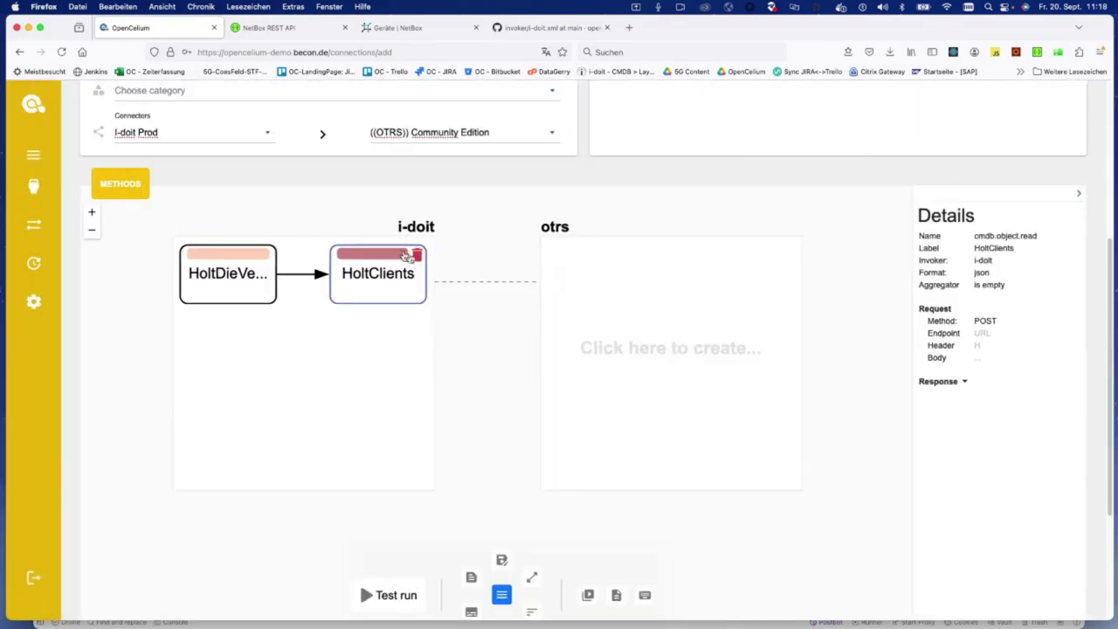
{"action": "left_click", "coordinate": [611, 302]}
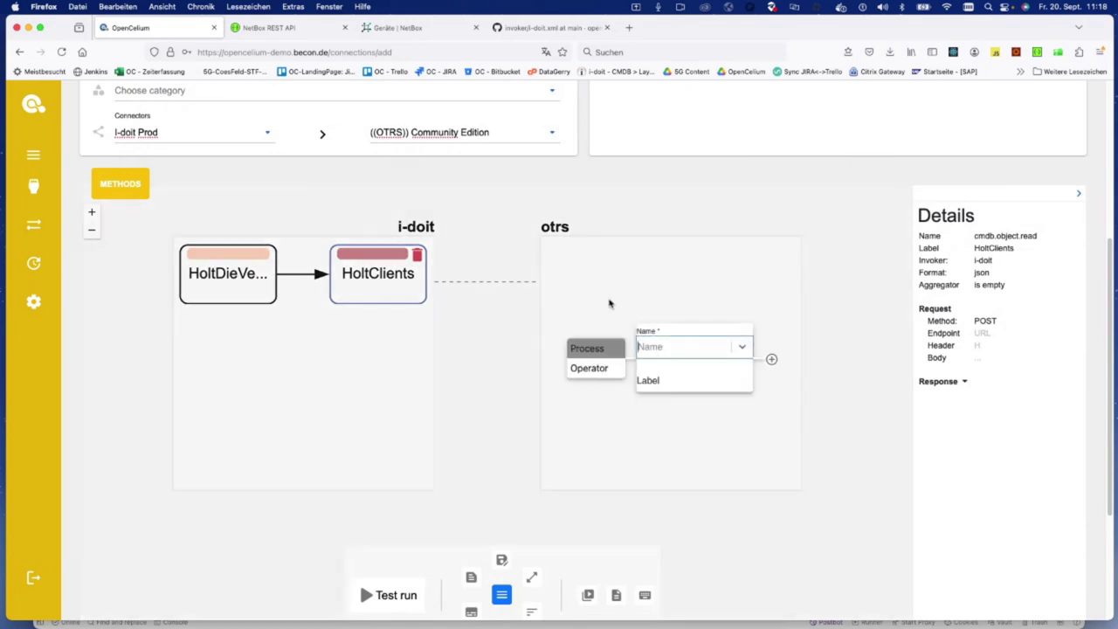
Step: Add a loop operator as the first step on the otrs side
{"action": "left_click", "coordinate": [661, 349]}
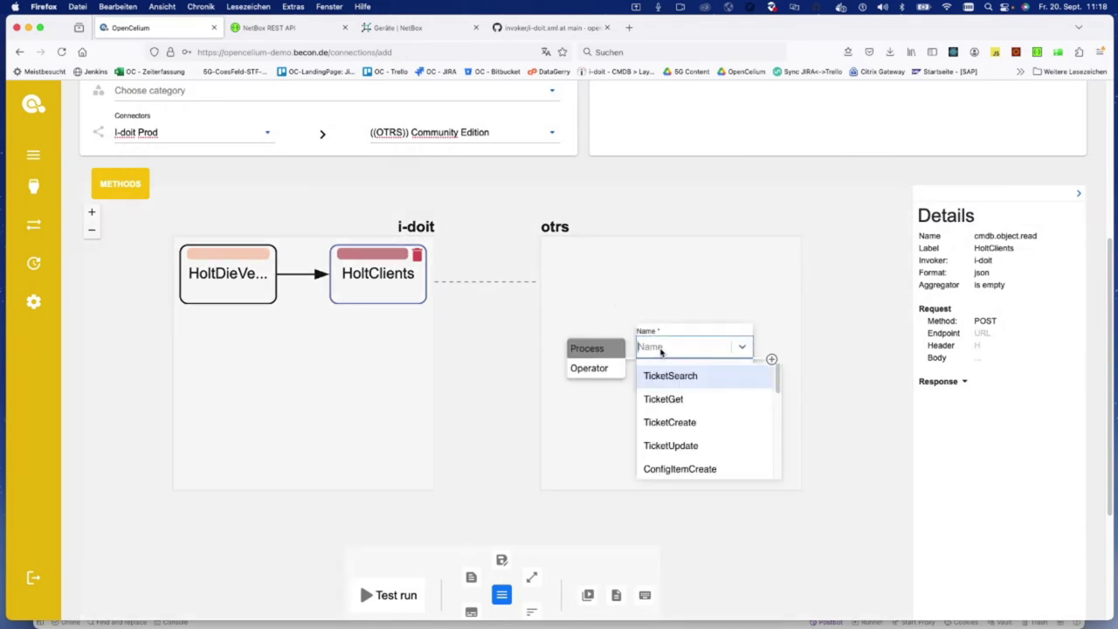
{"action": "left_click", "coordinate": [602, 369]}
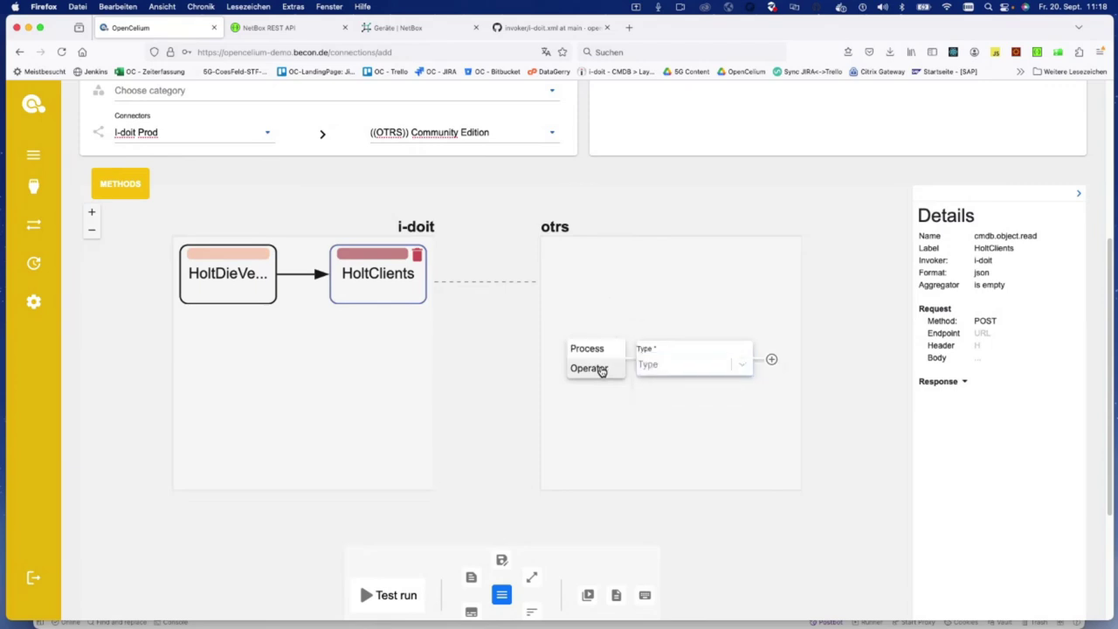
{"action": "left_click", "coordinate": [692, 370]}
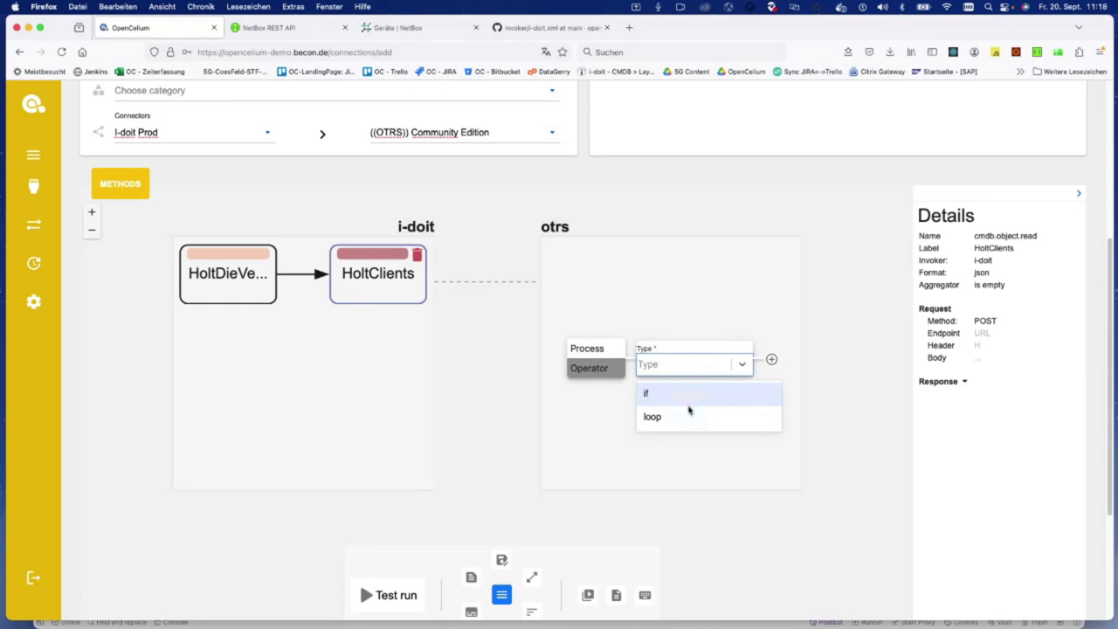
{"action": "left_click", "coordinate": [688, 418]}
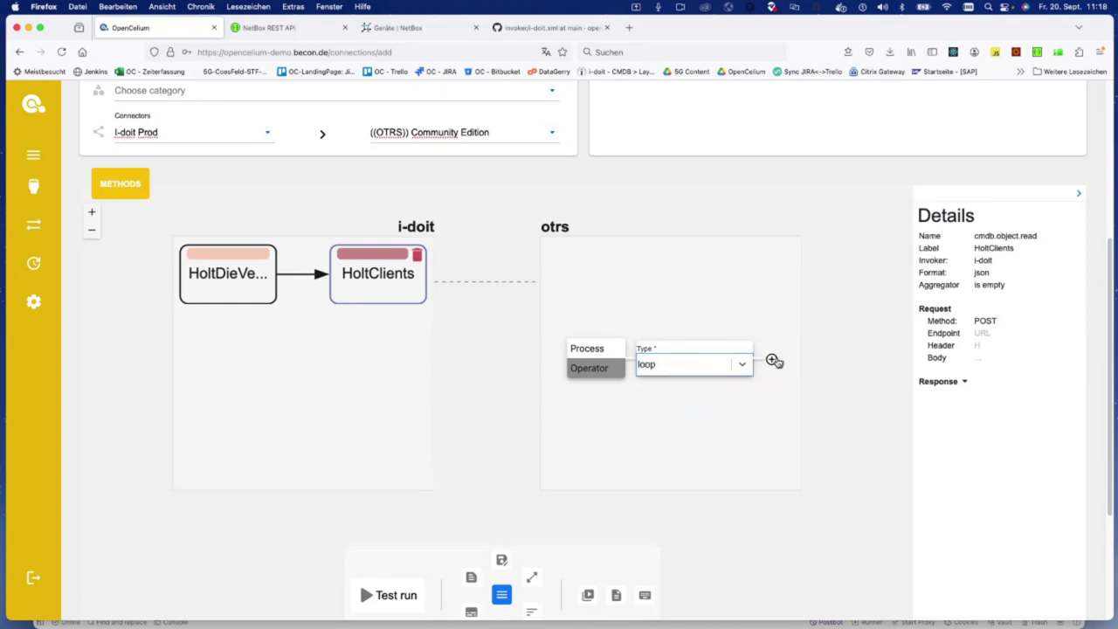
{"action": "left_click", "coordinate": [771, 359]}
Step: Try setting the loop condition to HoltClients' result field, closing without applying
{"action": "left_click", "coordinate": [581, 272]}
{"action": "mouse_move", "coordinate": [571, 267]}
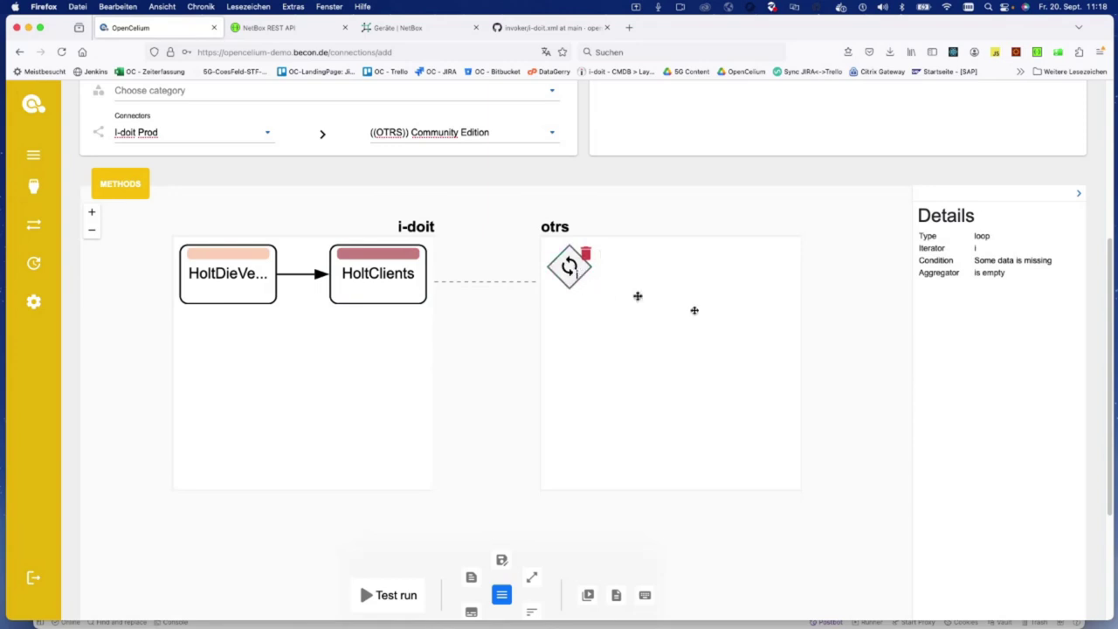
{"action": "left_click", "coordinate": [1078, 262]}
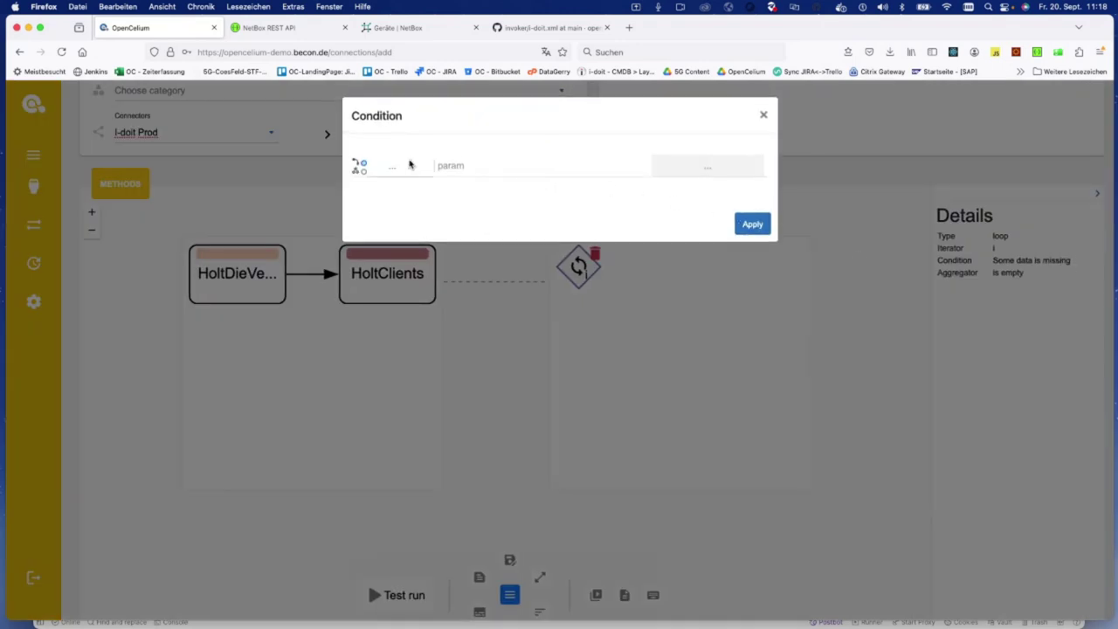
{"action": "left_click", "coordinate": [410, 167]}
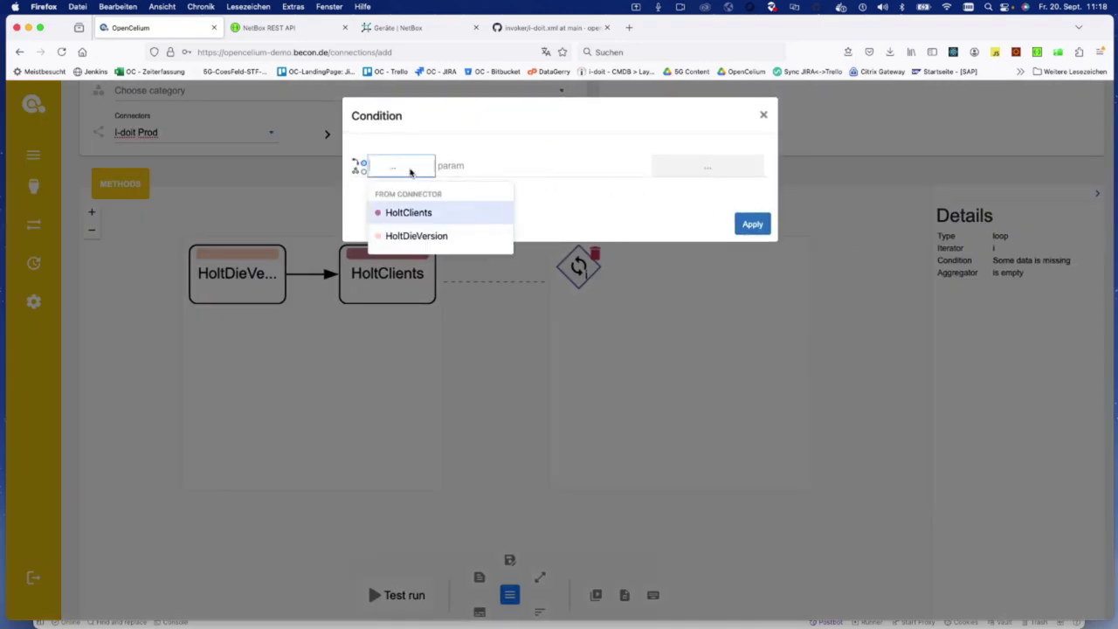
{"action": "left_click", "coordinate": [395, 213]}
{"action": "left_click", "coordinate": [471, 168]}
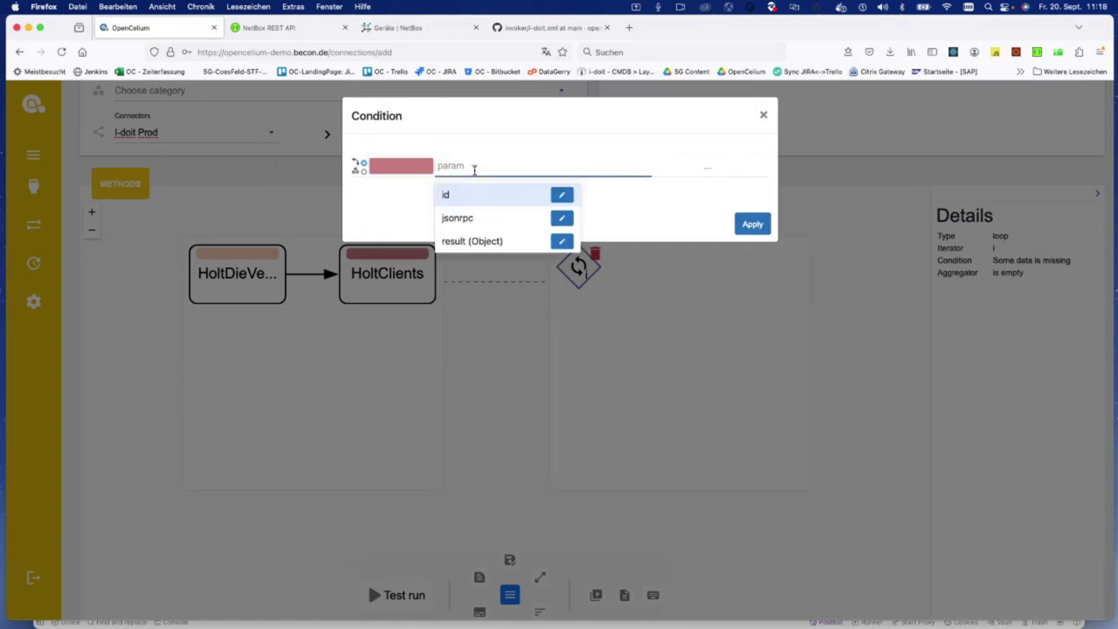
{"action": "left_click", "coordinate": [500, 244]}
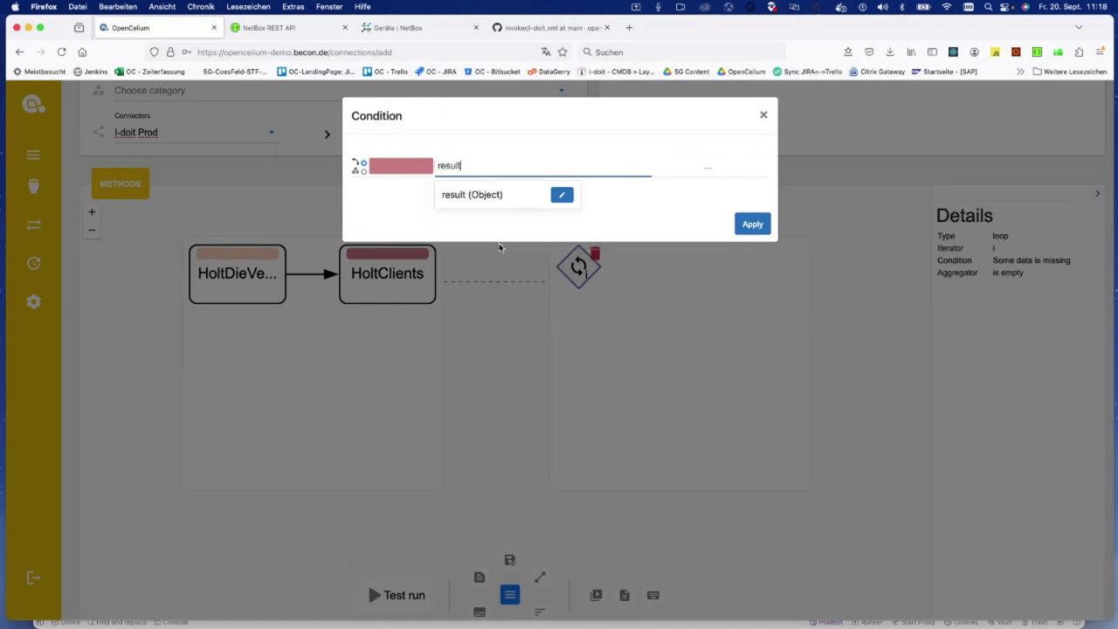
{"action": "left_click", "coordinate": [764, 116]}
Step: Check the HoltClients method name and delete that call
{"action": "left_click", "coordinate": [376, 273]}
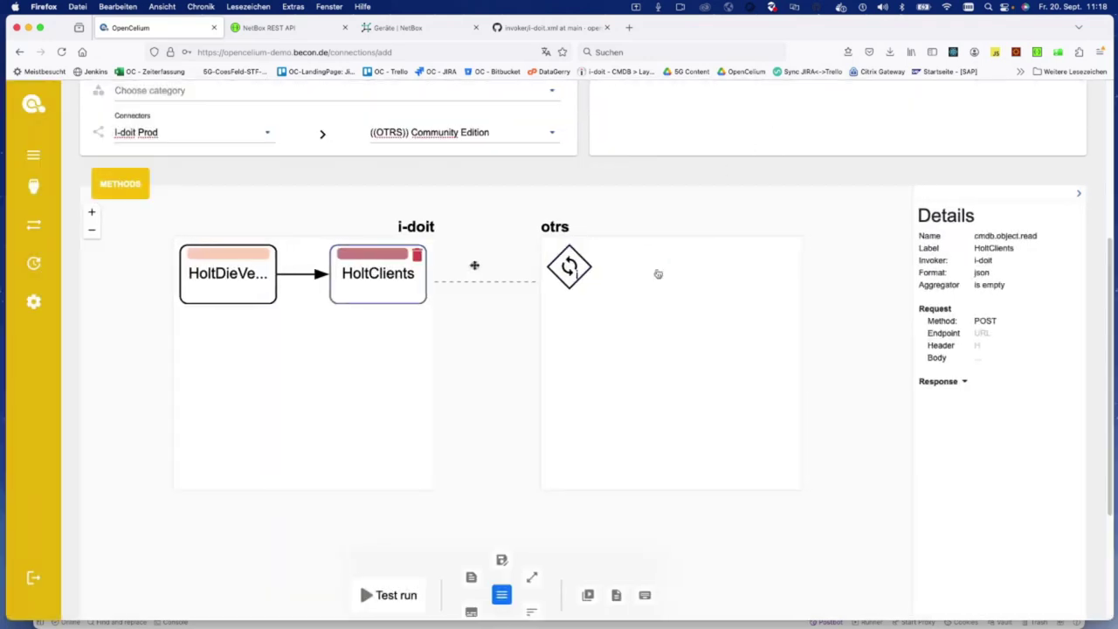
{"action": "mouse_move", "coordinate": [1039, 238]}
{"action": "left_mouse_down"}
{"action": "mouse_move", "coordinate": [1011, 237]}
{"action": "mouse_move", "coordinate": [1039, 241]}
{"action": "left_mouse_up"}
{"action": "left_click", "coordinate": [1001, 237]}
{"action": "left_click", "coordinate": [416, 254]}
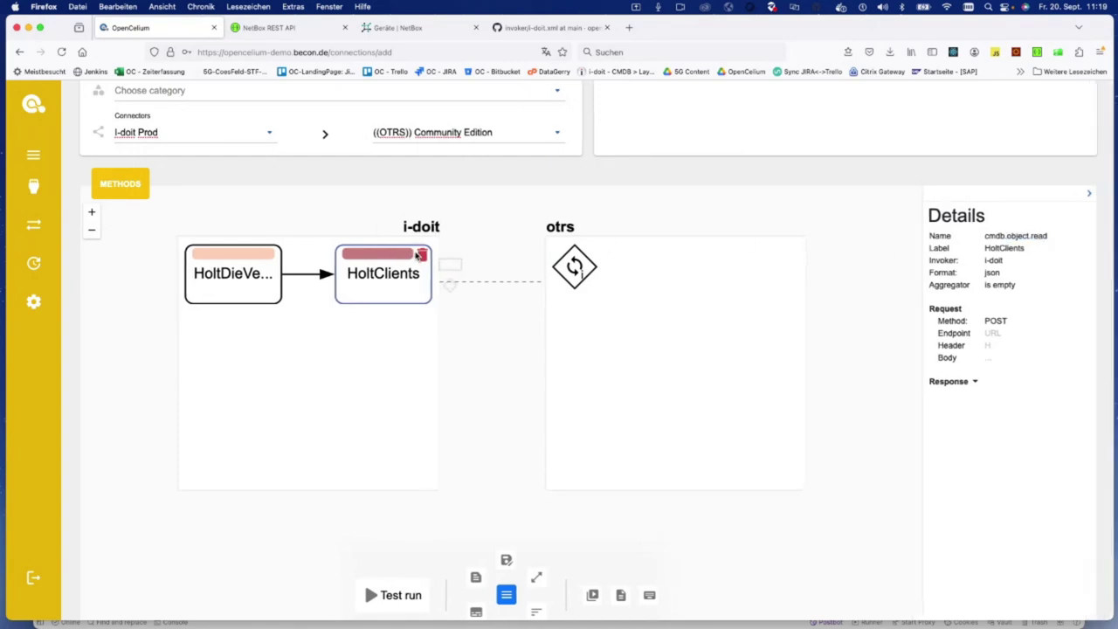
Step: Replace it with a cmdb.objects.read call named HolteClients after HoltDieVersion
{"action": "left_click", "coordinate": [638, 194]}
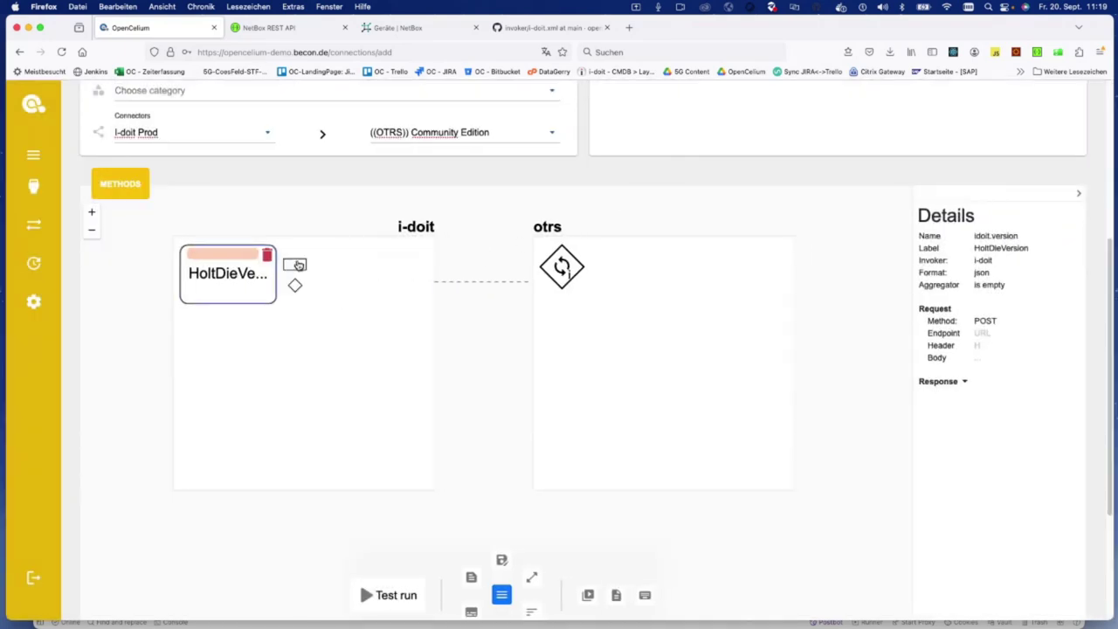
{"action": "left_click", "coordinate": [295, 265]}
{"action": "left_click", "coordinate": [369, 255]}
{"action": "type", "text": "object"}
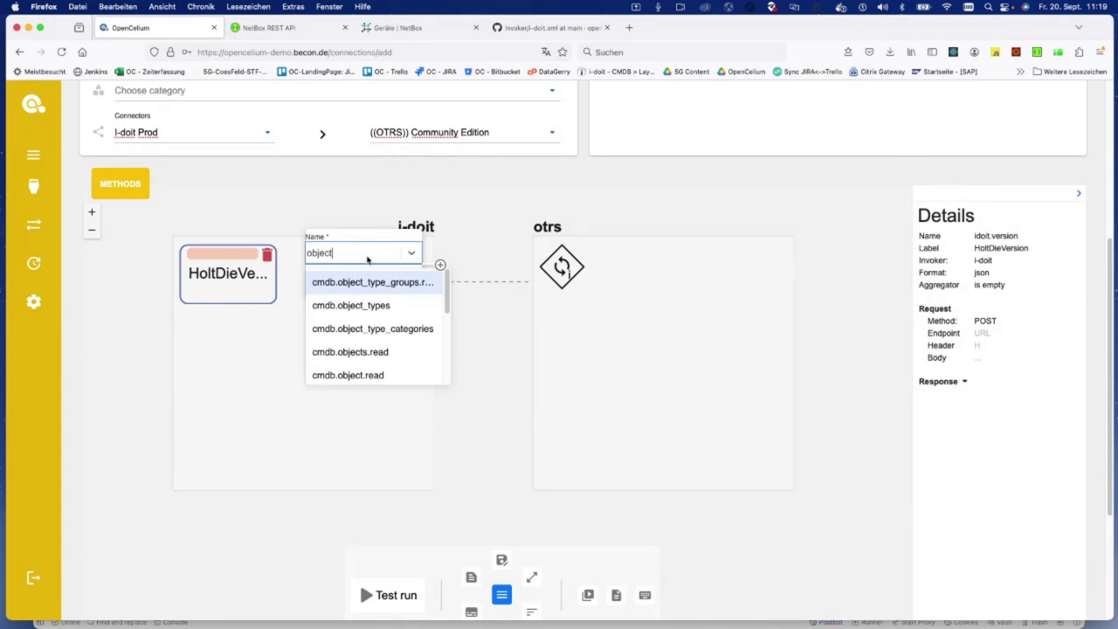
{"action": "type", "text": "s"}
{"action": "left_click", "coordinate": [386, 279]}
{"action": "left_click", "coordinate": [348, 292]}
{"action": "type", "text": "HolteCli"}
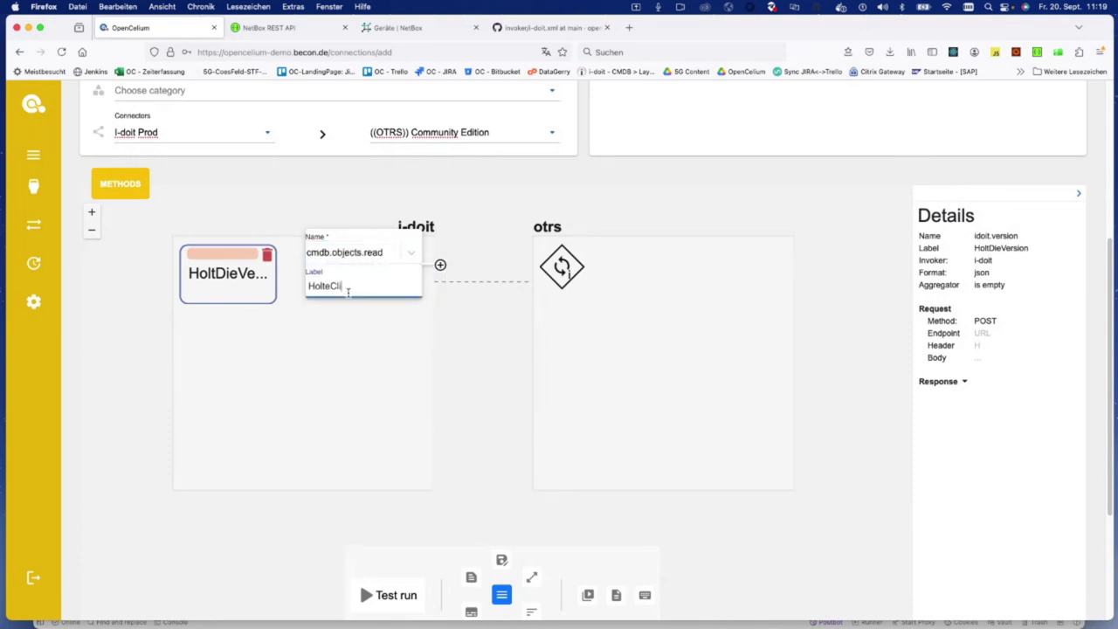
{"action": "key", "text": "Return"}
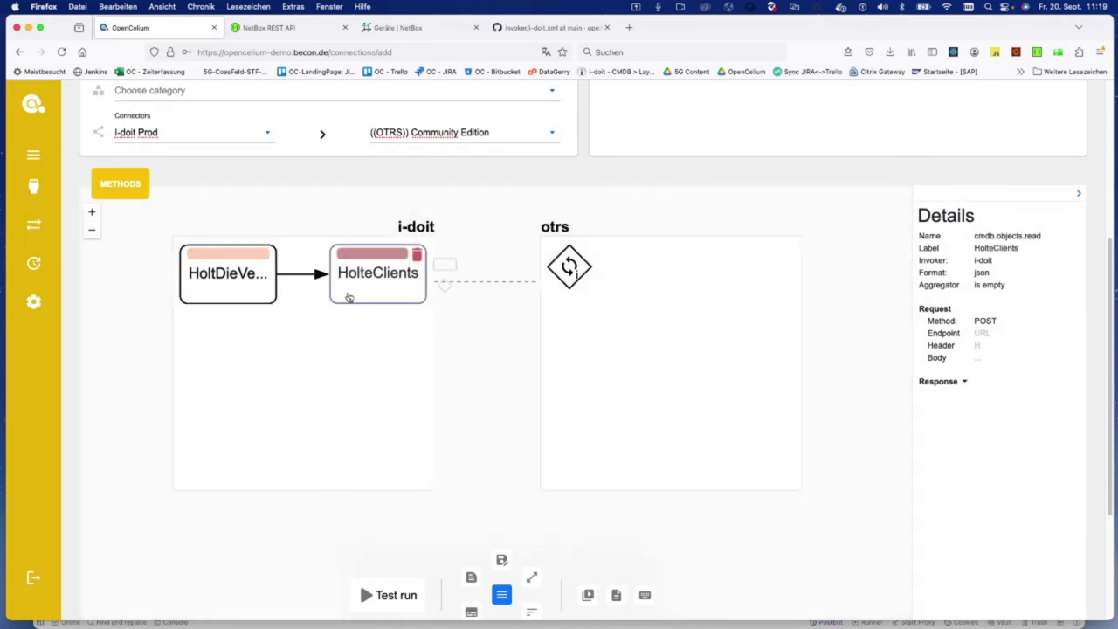
Step: Apply the loop condition over HolteClients' result[*] array
{"action": "left_click", "coordinate": [563, 265]}
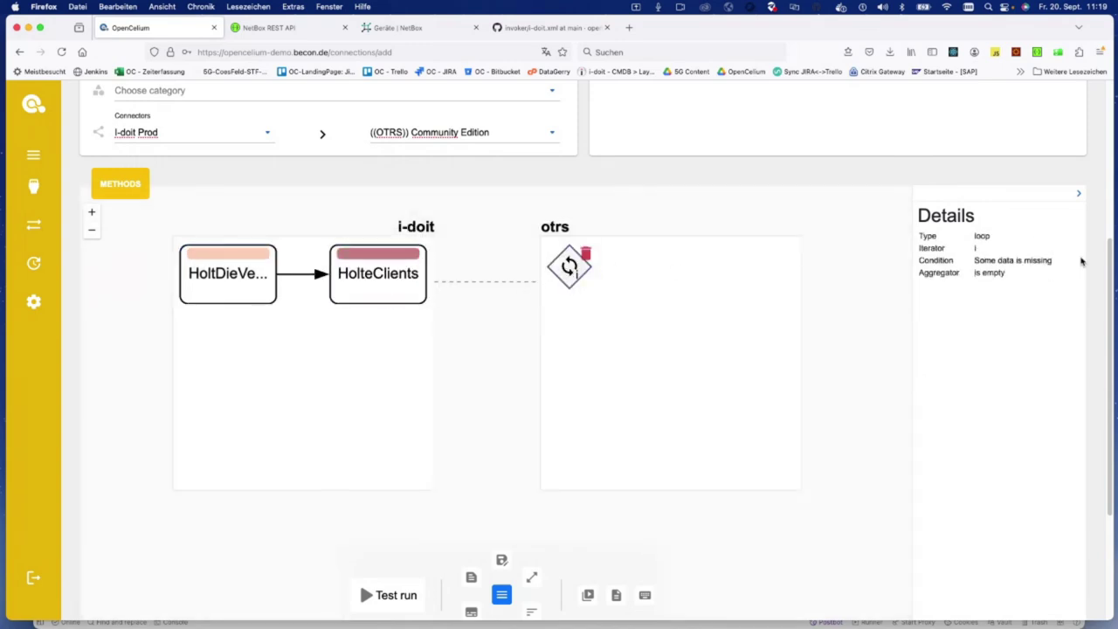
{"action": "left_click", "coordinate": [1075, 260]}
{"action": "left_click", "coordinate": [407, 171]}
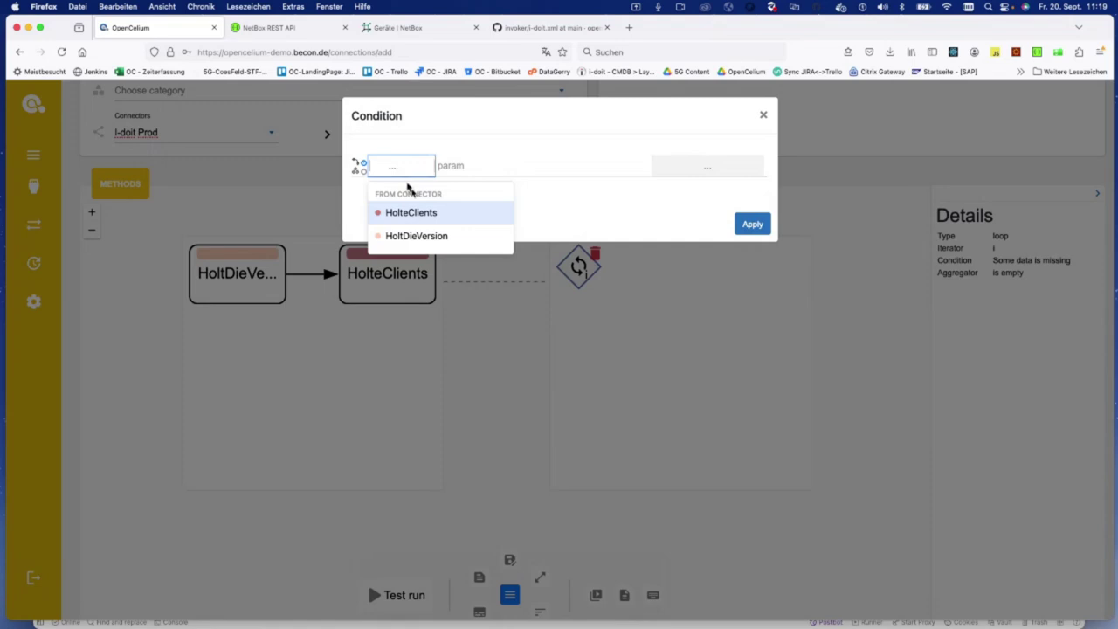
{"action": "left_click", "coordinate": [441, 211]}
{"action": "left_click", "coordinate": [463, 165]}
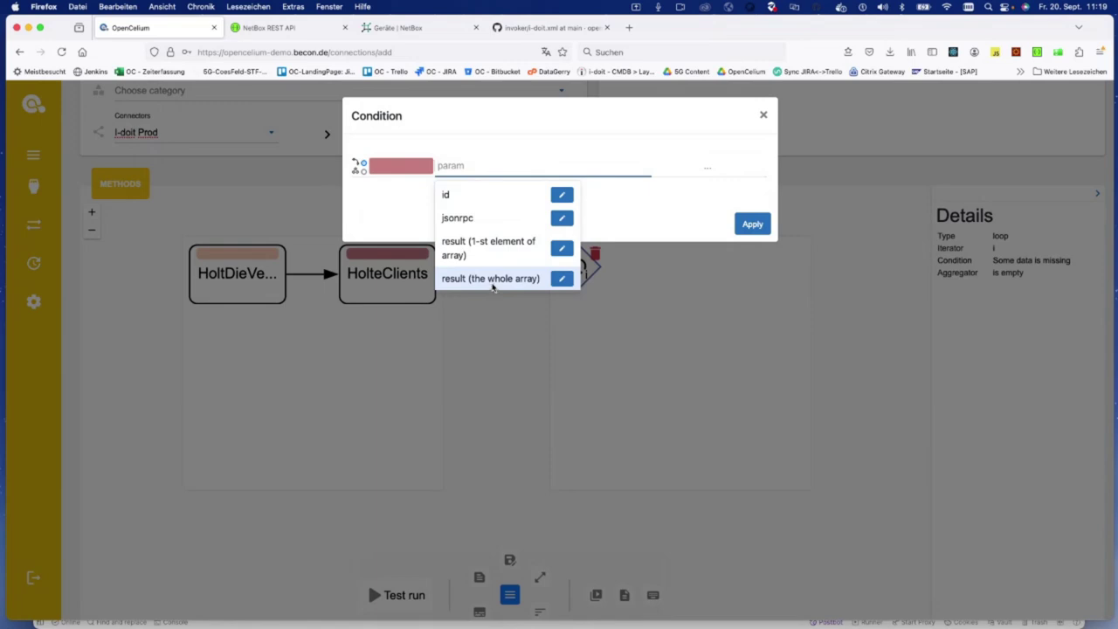
{"action": "left_click", "coordinate": [491, 281]}
{"action": "left_click", "coordinate": [704, 223]}
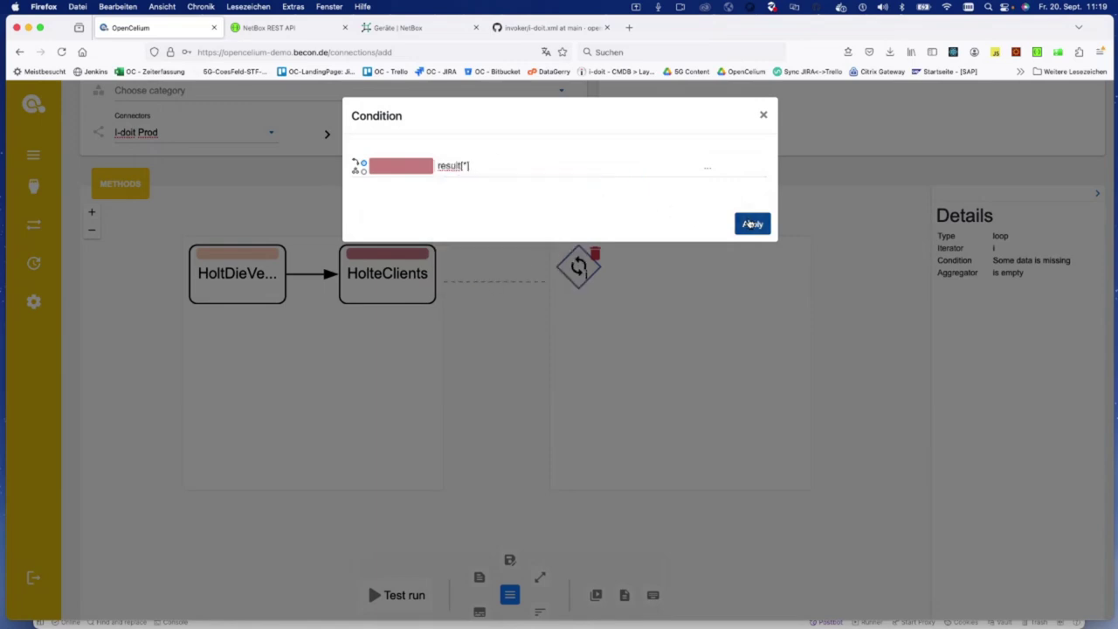
{"action": "left_click", "coordinate": [749, 225]}
{"action": "left_click", "coordinate": [750, 224]}
{"action": "mouse_move", "coordinate": [570, 262]}
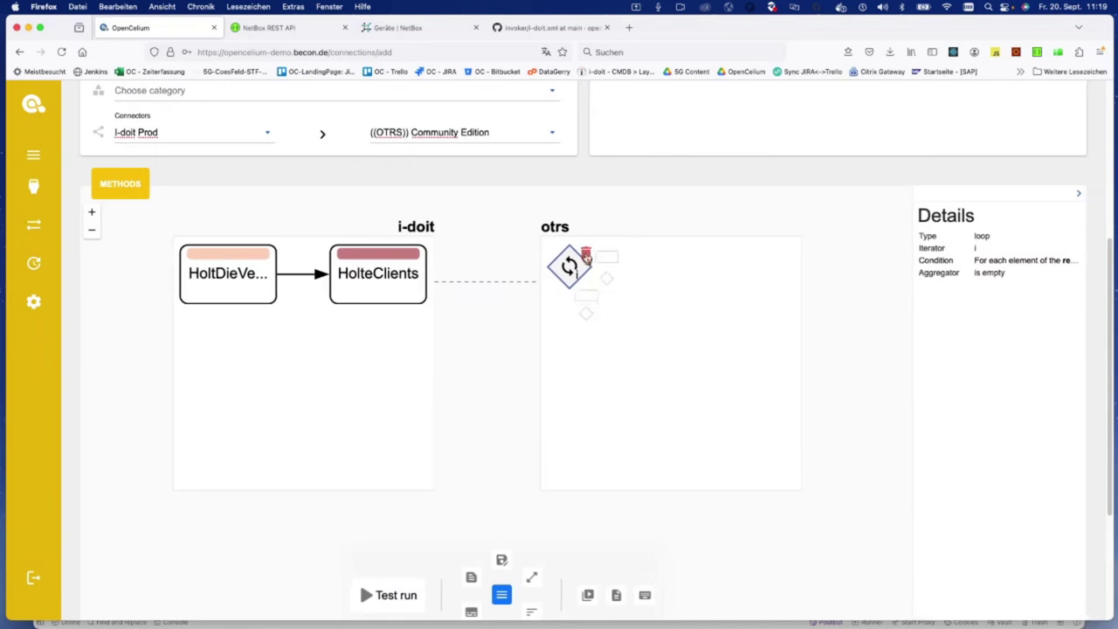
{"action": "left_click", "coordinate": [585, 300]}
Step: Place an otrs ConfigItemSearch call inside the loop and open its ConfigItem request body
{"action": "left_click", "coordinate": [679, 290]}
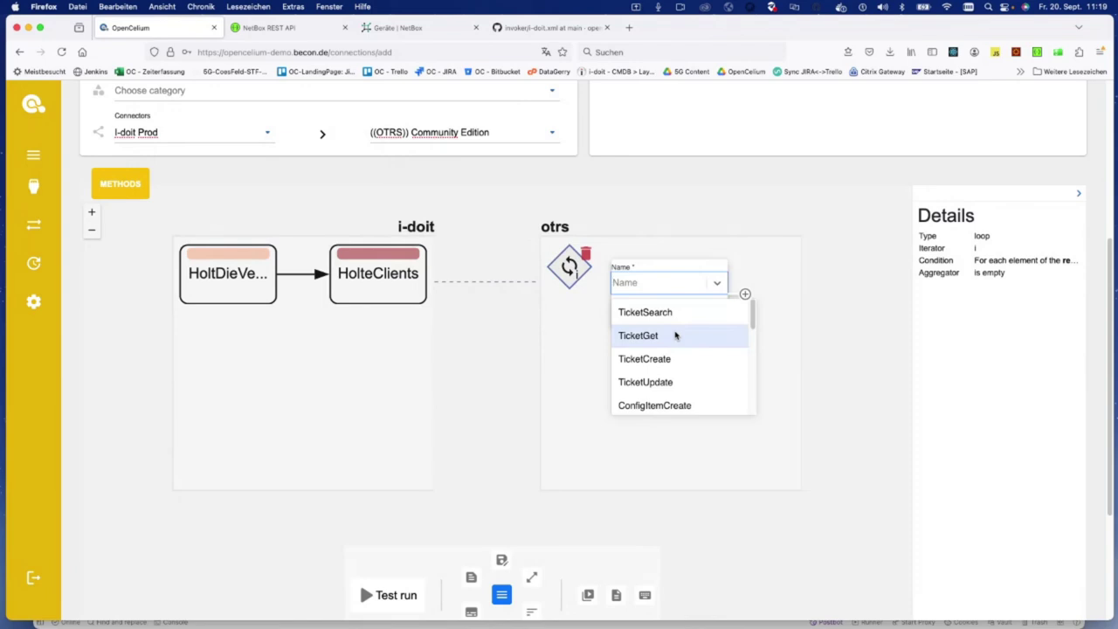
{"action": "scroll", "coordinate": [675, 335], "scroll_direction": "down", "scroll_amount": 3}
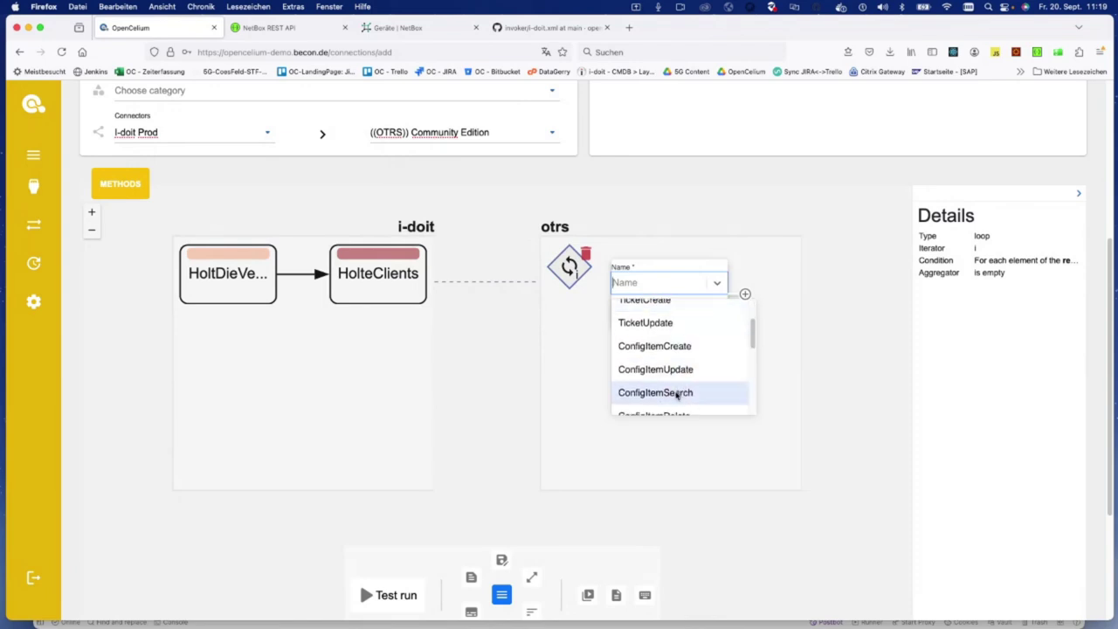
{"action": "left_click", "coordinate": [676, 394]}
{"action": "left_click", "coordinate": [744, 294]}
{"action": "left_click", "coordinate": [579, 392]}
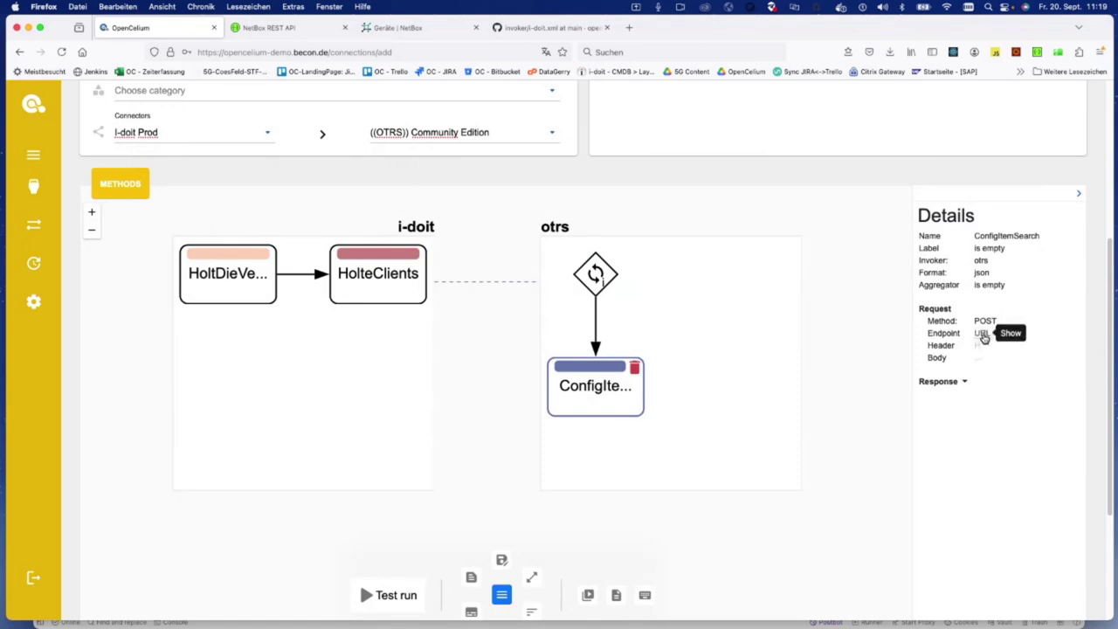
{"action": "left_click", "coordinate": [980, 359]}
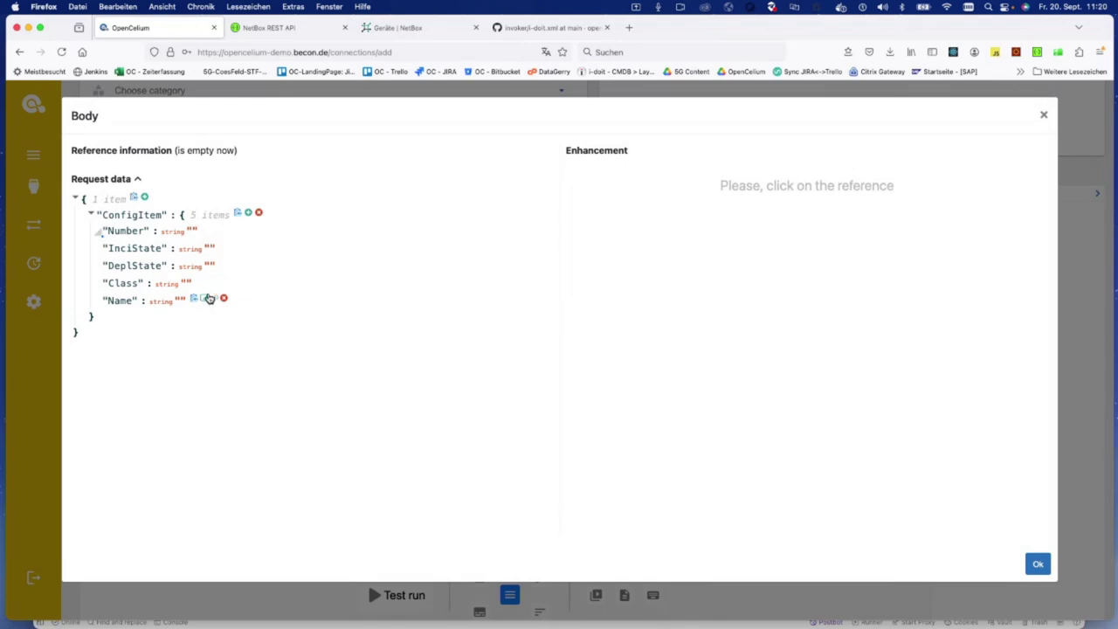
Step: Map the ConfigItem Name field to HolteClients' loop value result[i].title
{"action": "left_click", "coordinate": [216, 302]}
{"action": "left_click", "coordinate": [174, 304]}
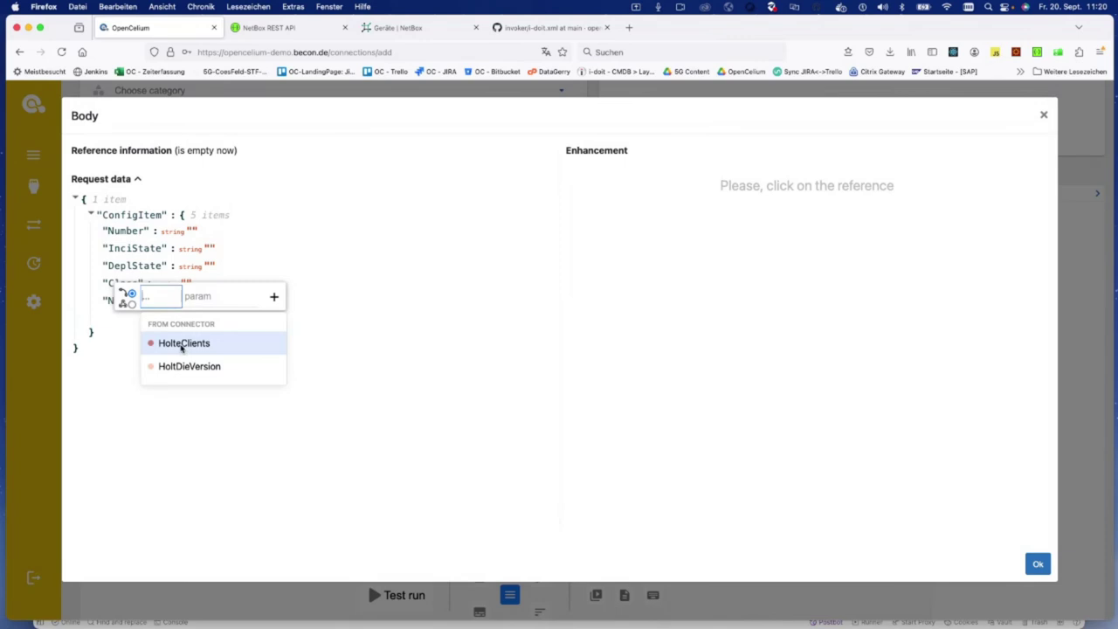
{"action": "left_click", "coordinate": [183, 343]}
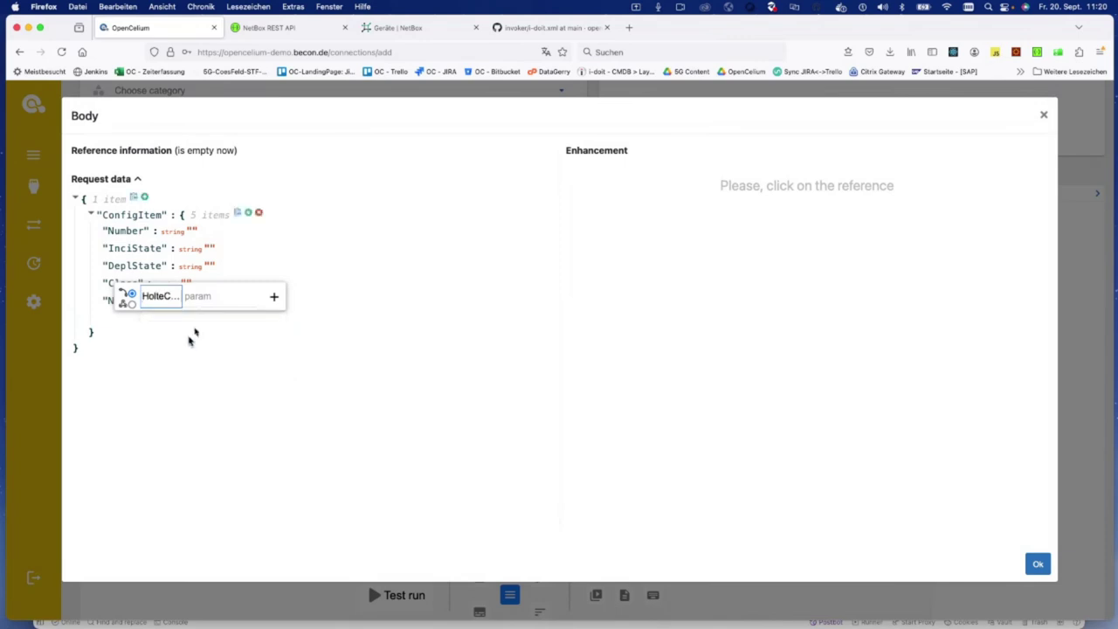
{"action": "left_click", "coordinate": [225, 402]}
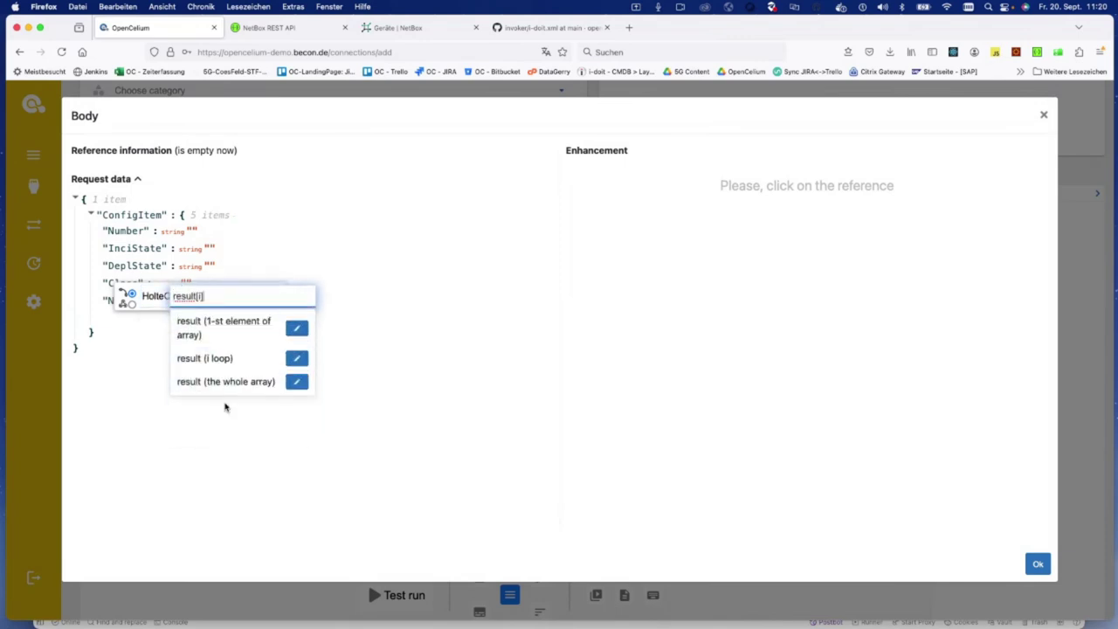
{"action": "type", "text": "."}
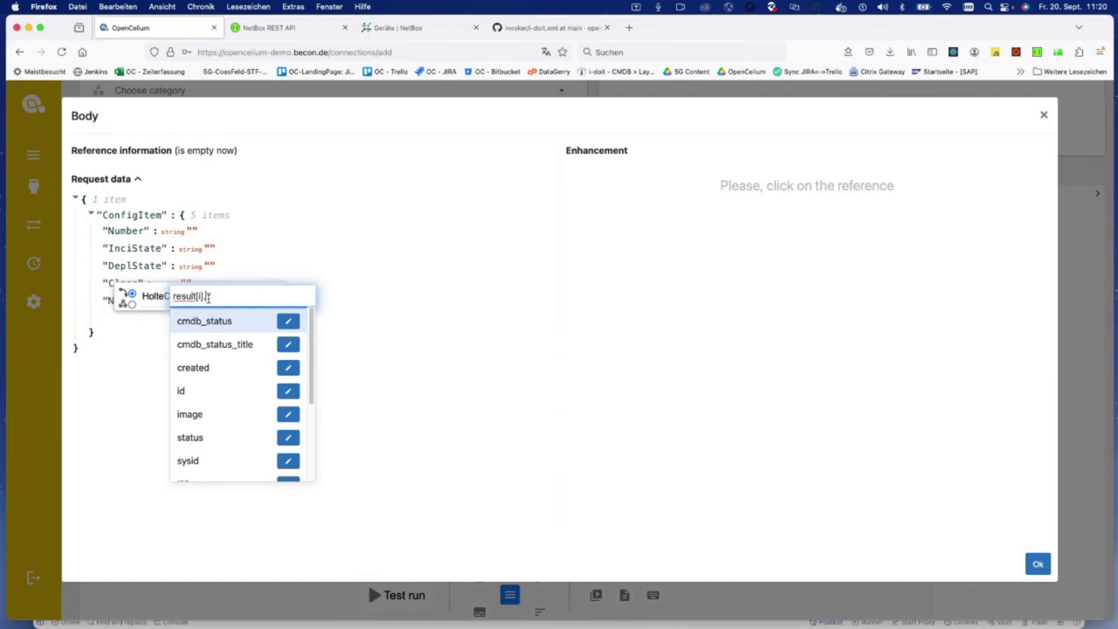
{"action": "key", "text": "BackSpace"}
{"action": "key", "text": "Up"}
{"action": "key", "text": "Down"}
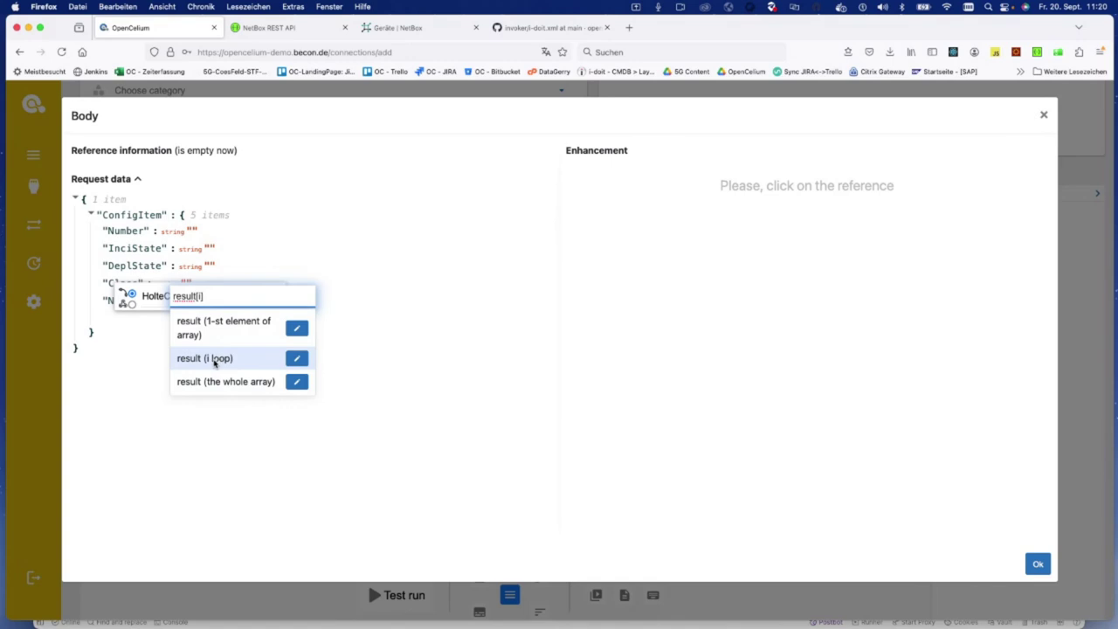
{"action": "left_click", "coordinate": [214, 363]}
{"action": "scroll", "coordinate": [220, 367], "scroll_direction": "down", "scroll_amount": 3}
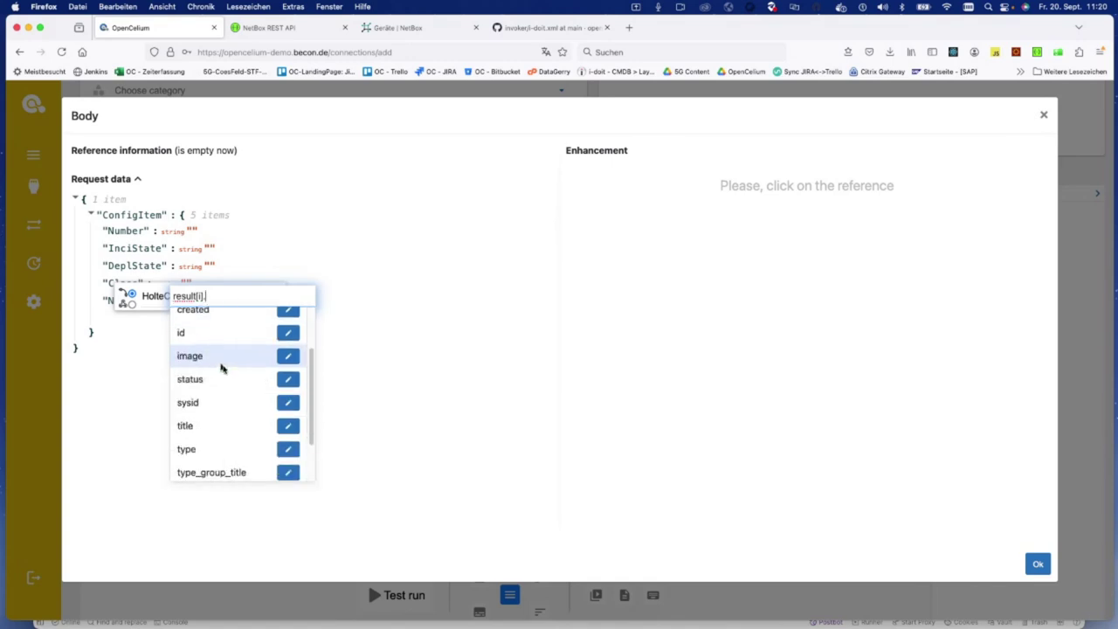
{"action": "left_click", "coordinate": [225, 416]}
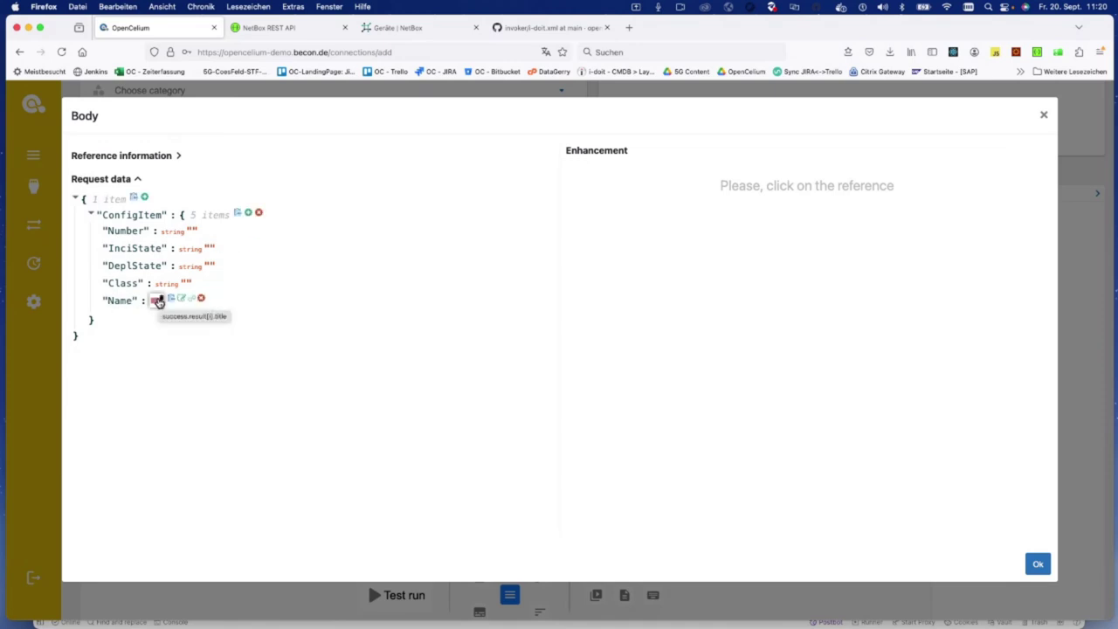
Step: Close the connection's request body editor
{"action": "left_click", "coordinate": [1046, 117]}
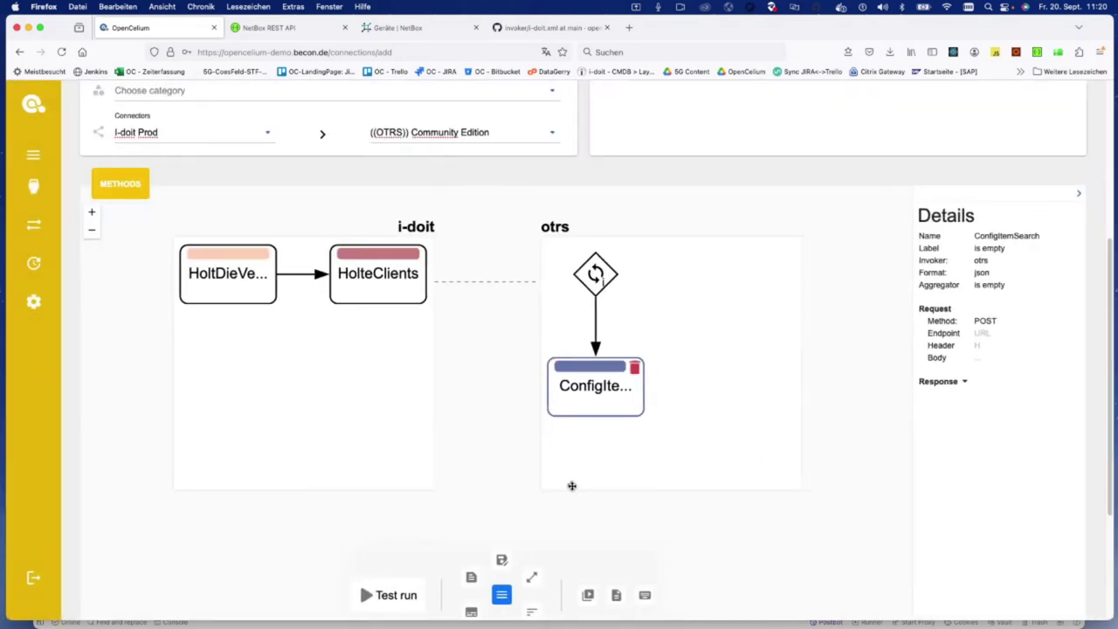
{"action": "scroll", "coordinate": [572, 483], "scroll_direction": "down", "scroll_amount": 1}
{"action": "scroll", "coordinate": [572, 483], "scroll_direction": "down", "scroll_amount": 1}
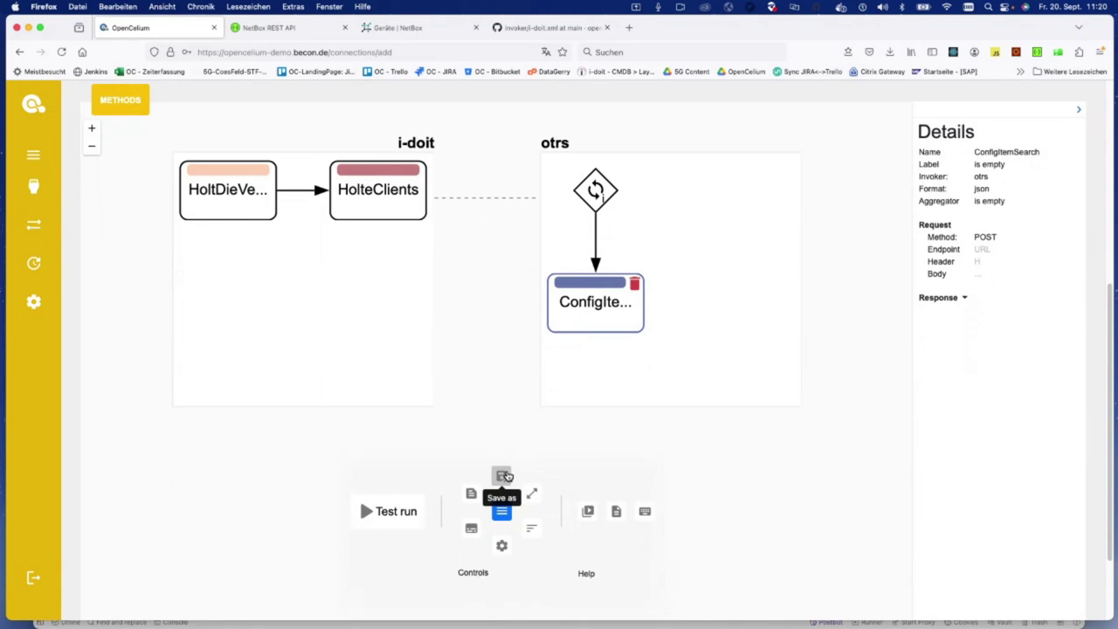
{"action": "scroll", "coordinate": [494, 270], "scroll_direction": "up", "scroll_amount": 3}
Step: Go to Schedules and clear the test123 search filter to list all schedules
{"action": "mouse_move", "coordinate": [38, 278]}
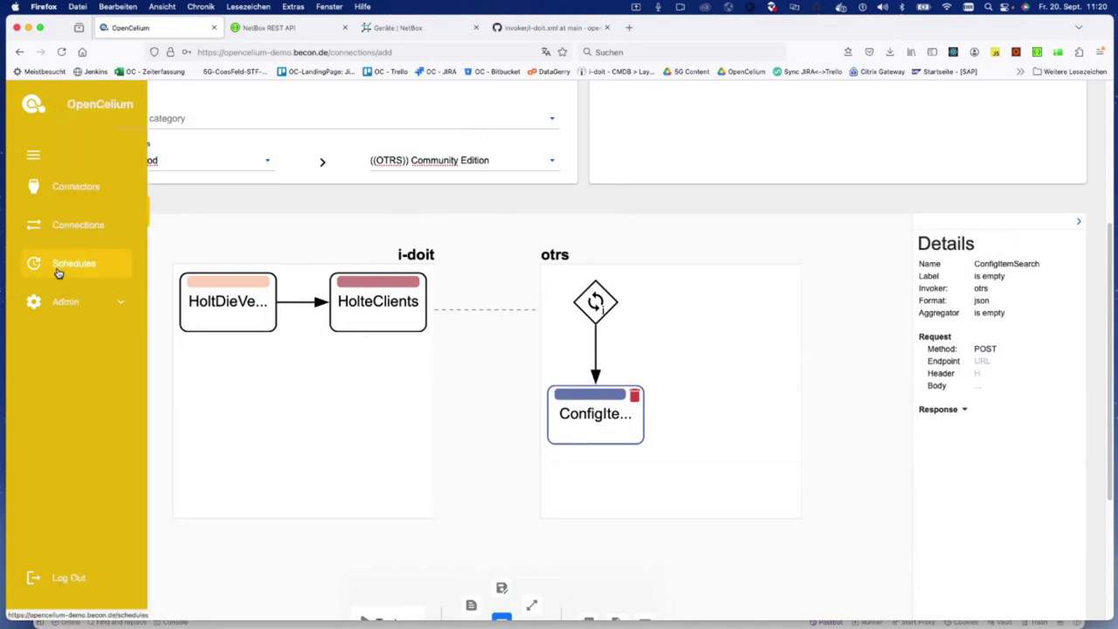
{"action": "left_click", "coordinate": [58, 273]}
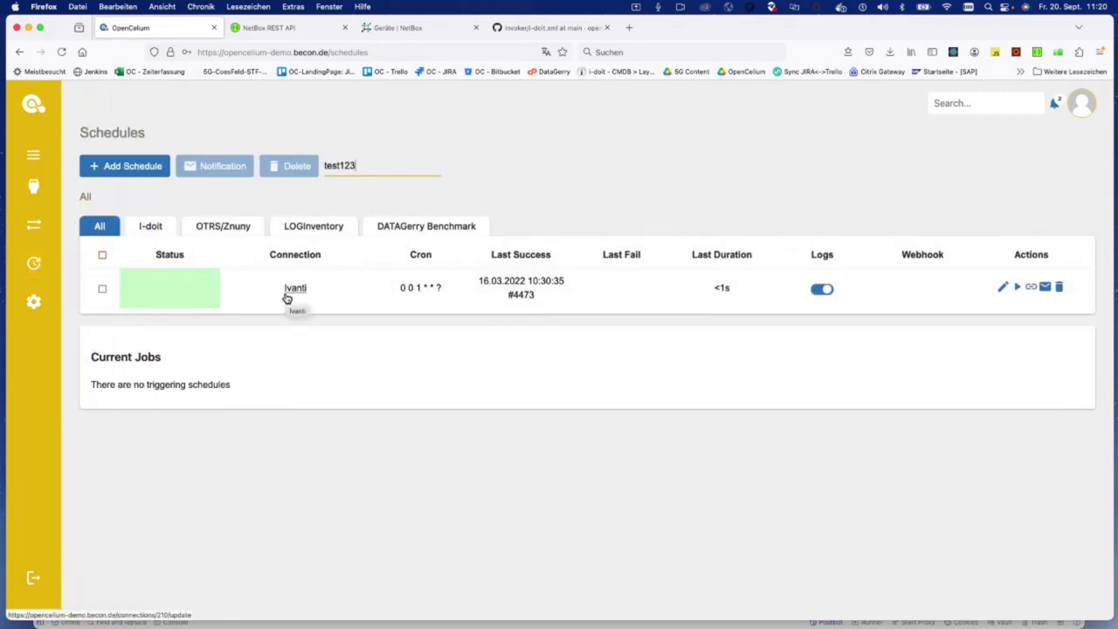
{"action": "double_click", "coordinate": [349, 166]}
{"action": "key", "text": "BackSpace"}
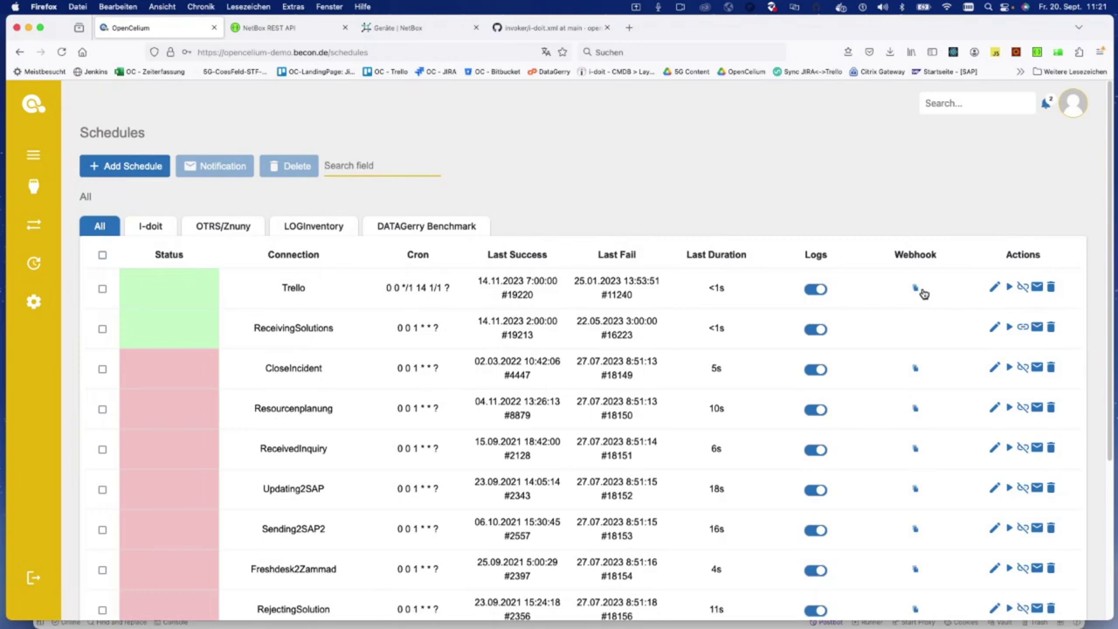
{"action": "left_click", "coordinate": [633, 170]}
{"action": "mouse_move", "coordinate": [42, 192]}
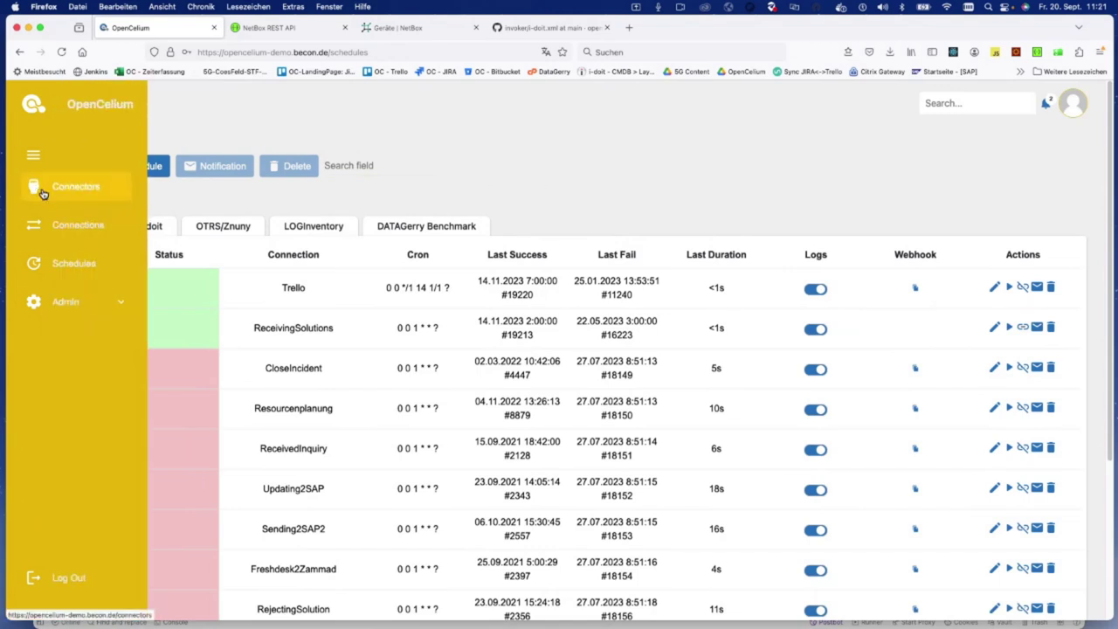
Step: Add a new connection via the editor and title it test
{"action": "left_click", "coordinate": [42, 192]}
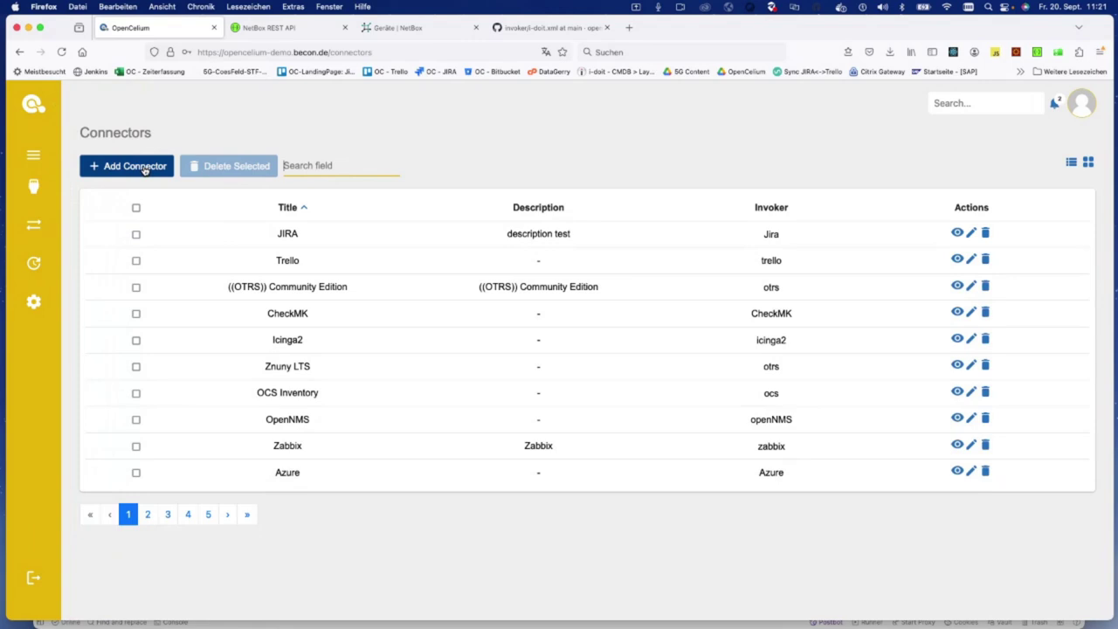
{"action": "left_click", "coordinate": [61, 227]}
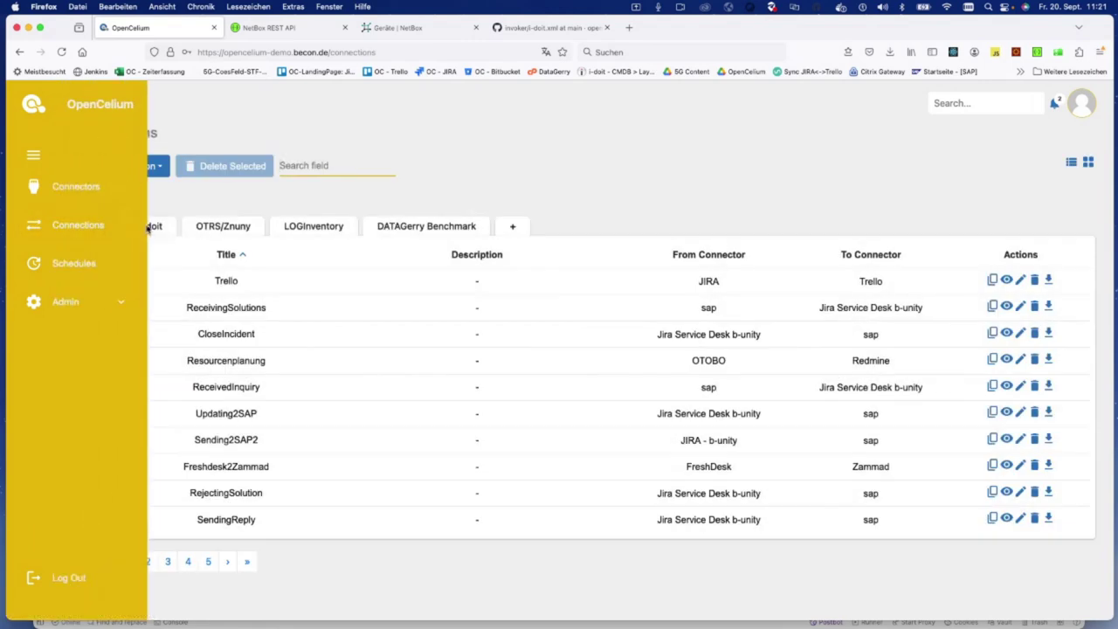
{"action": "left_click", "coordinate": [124, 166]}
{"action": "left_click", "coordinate": [131, 212]}
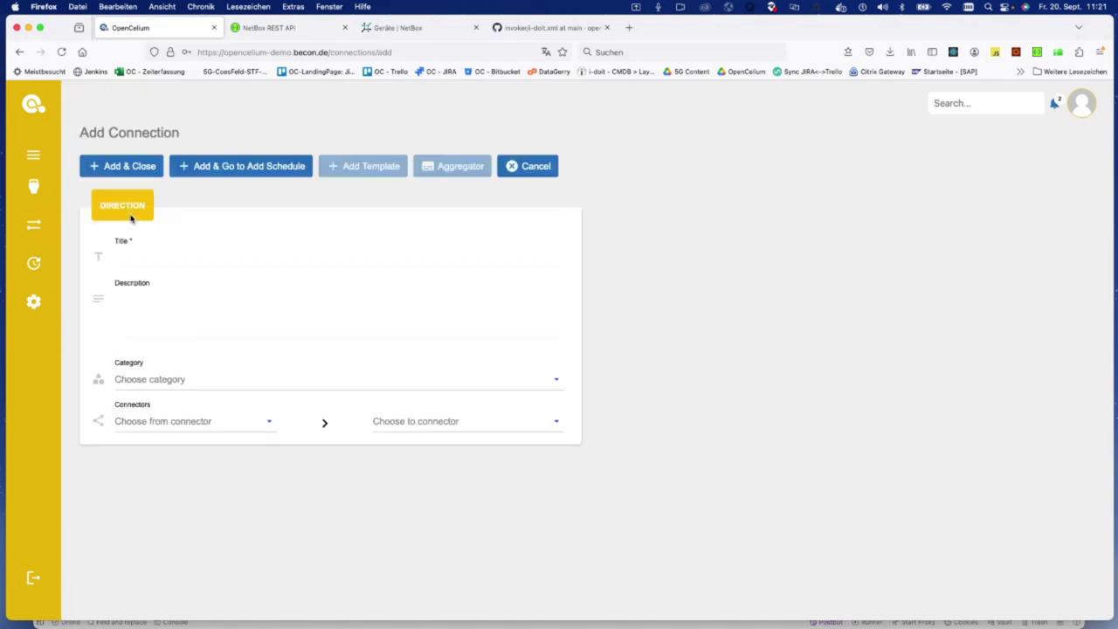
{"action": "left_click", "coordinate": [171, 258]}
{"action": "type", "text": "test"}
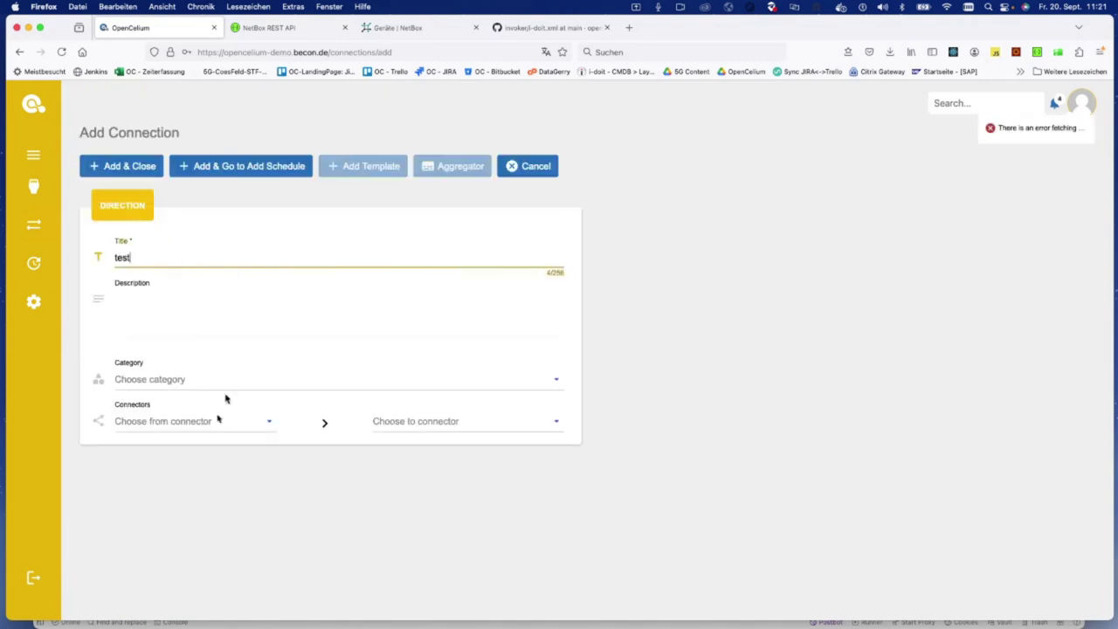
Step: Set I-doit Prod as source and ((OTRS)) Community Edition as target connector
{"action": "left_click", "coordinate": [203, 420]}
{"action": "type", "text": "id"}
{"action": "key", "text": "BackSpace"}
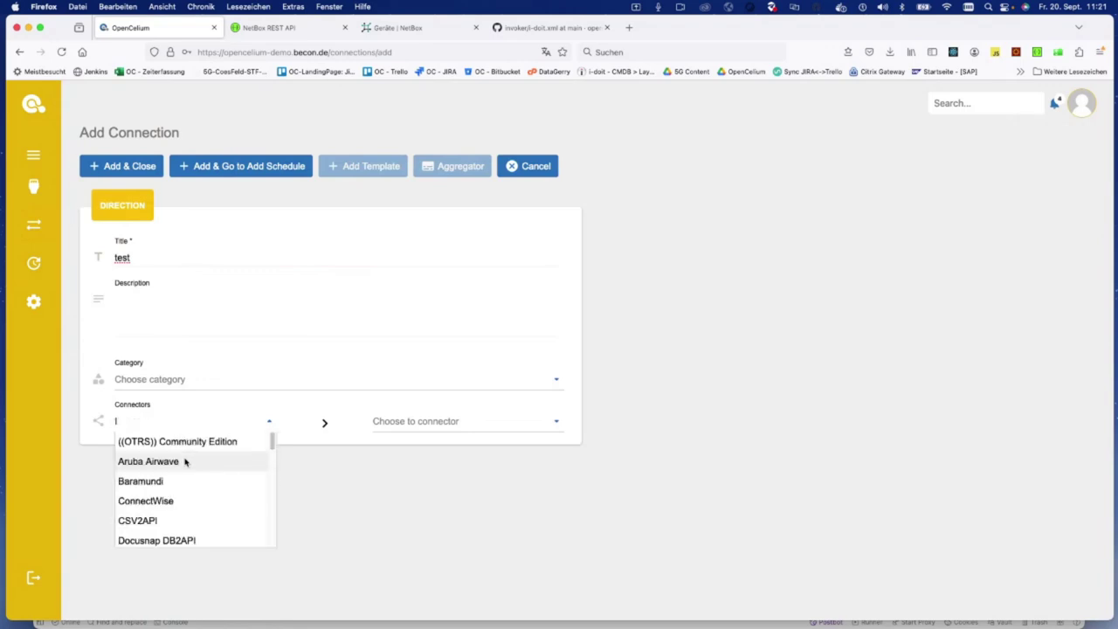
{"action": "type", "text": "-d"}
{"action": "left_click", "coordinate": [183, 461]}
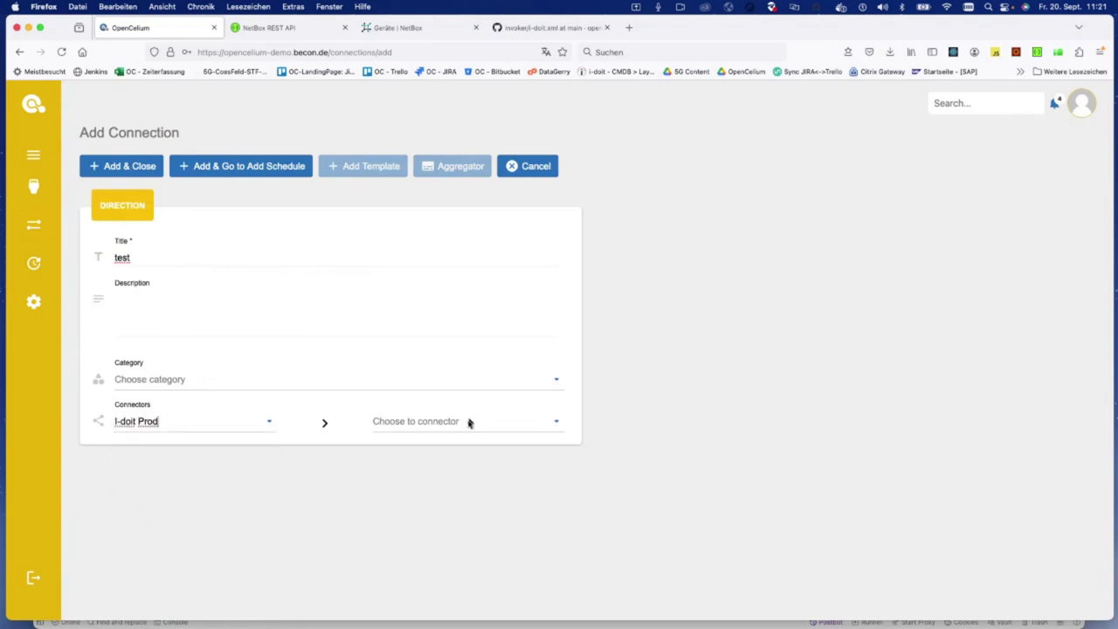
{"action": "left_click", "coordinate": [468, 422]}
{"action": "type", "text": "Otrs"}
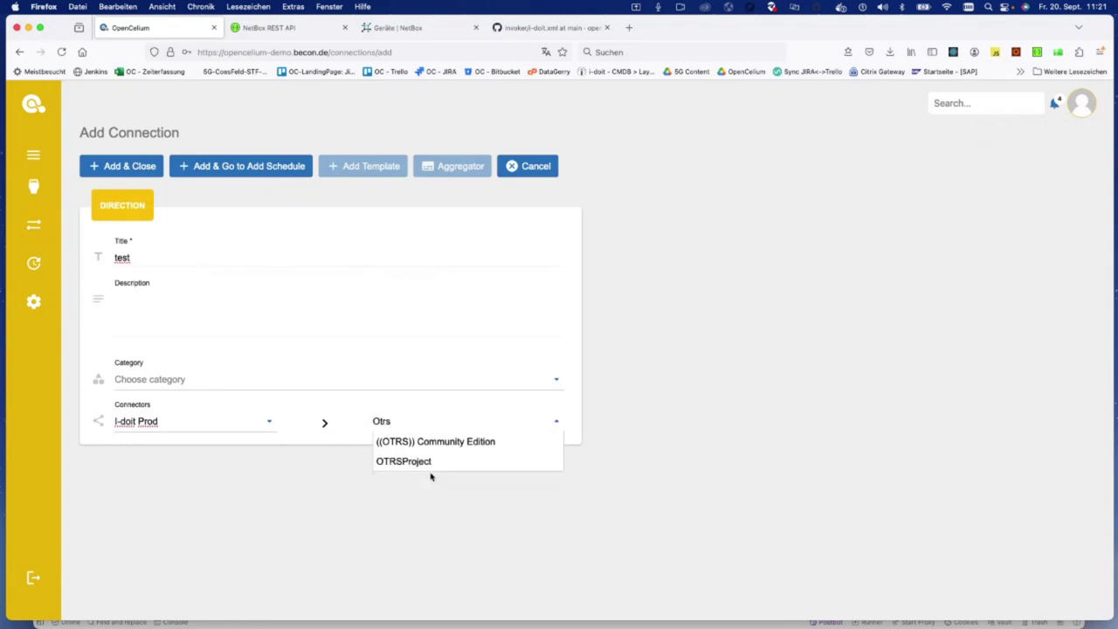
{"action": "left_click", "coordinate": [451, 442]}
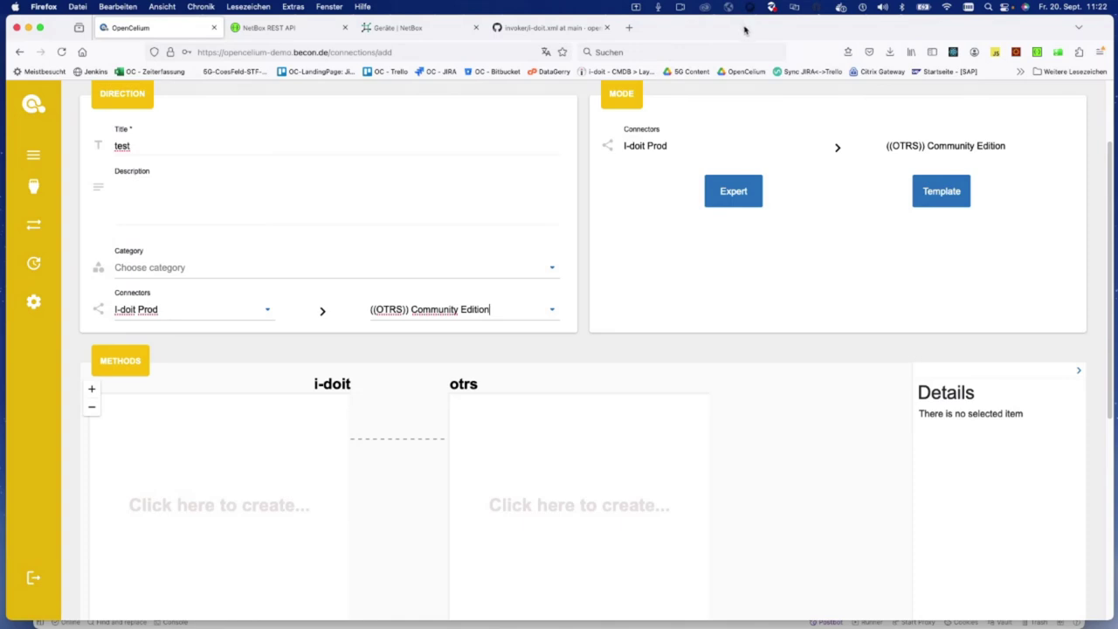
Step: Move the browser aside, bring Postman forward and collapse the boxnet collection
{"action": "left_click_drag", "start_coordinate": [743, 30], "coordinate": [5, 18]}
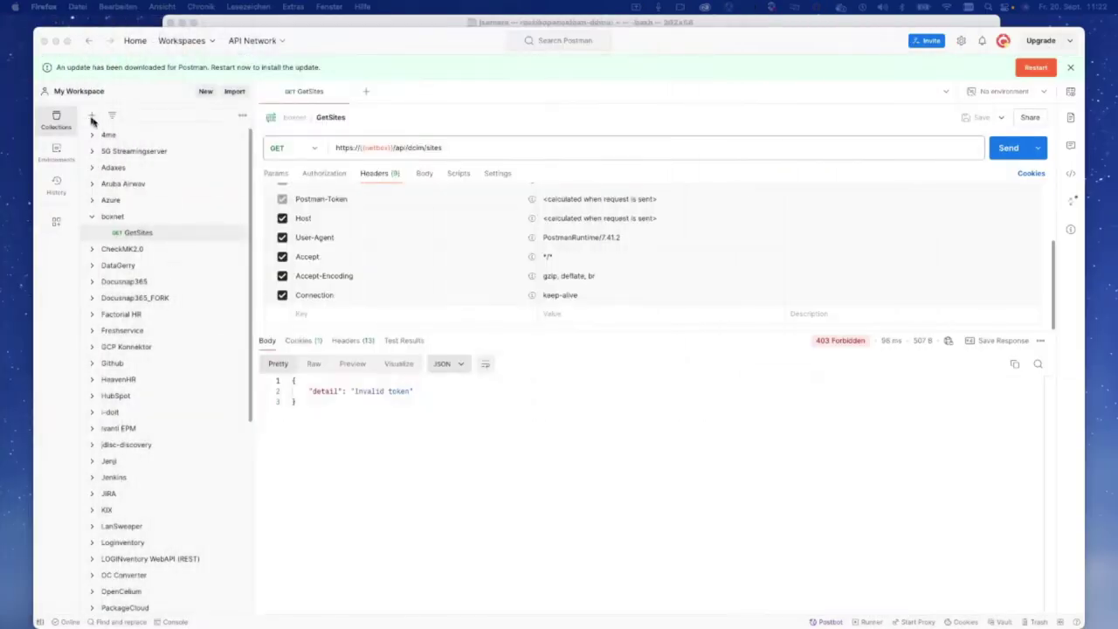
{"action": "left_click", "coordinate": [92, 216]}
{"action": "left_click", "coordinate": [92, 216]}
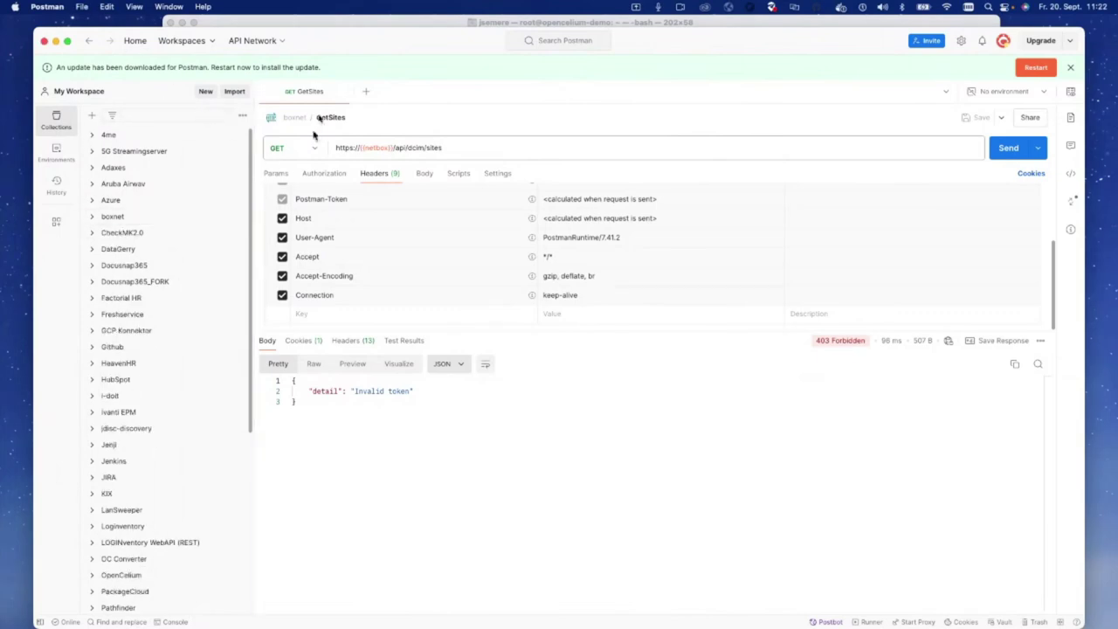
{"action": "left_click_drag", "start_coordinate": [381, 53], "coordinate": [376, 44]}
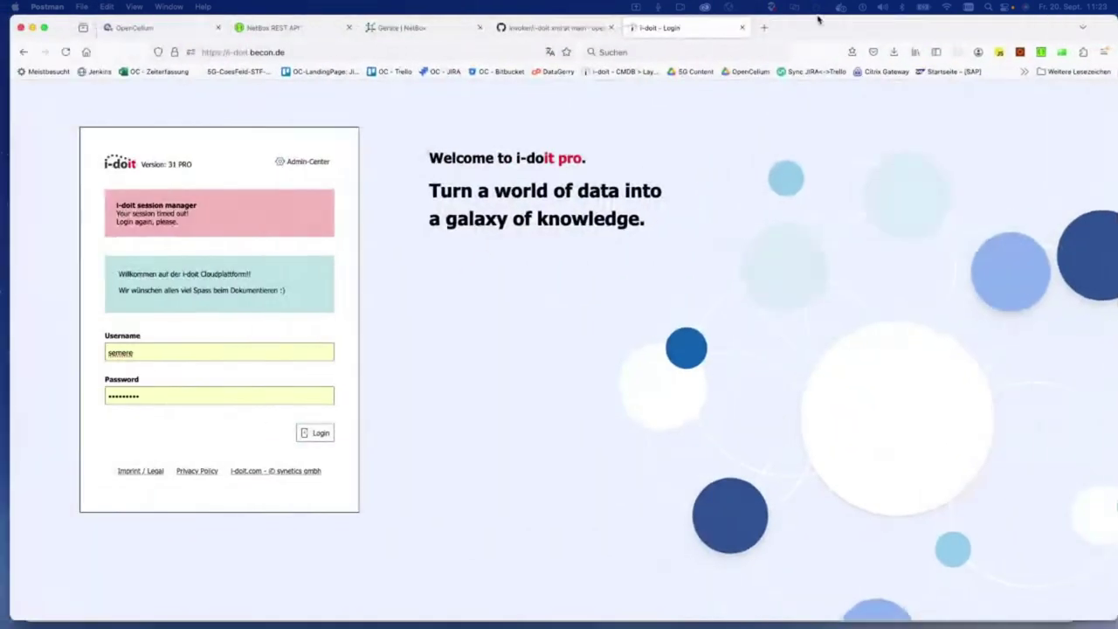
Step: Log back in to i-doit, show the Systeme object types, then switch to Postman
{"action": "left_click", "coordinate": [192, 387]}
{"action": "key", "text": "Return"}
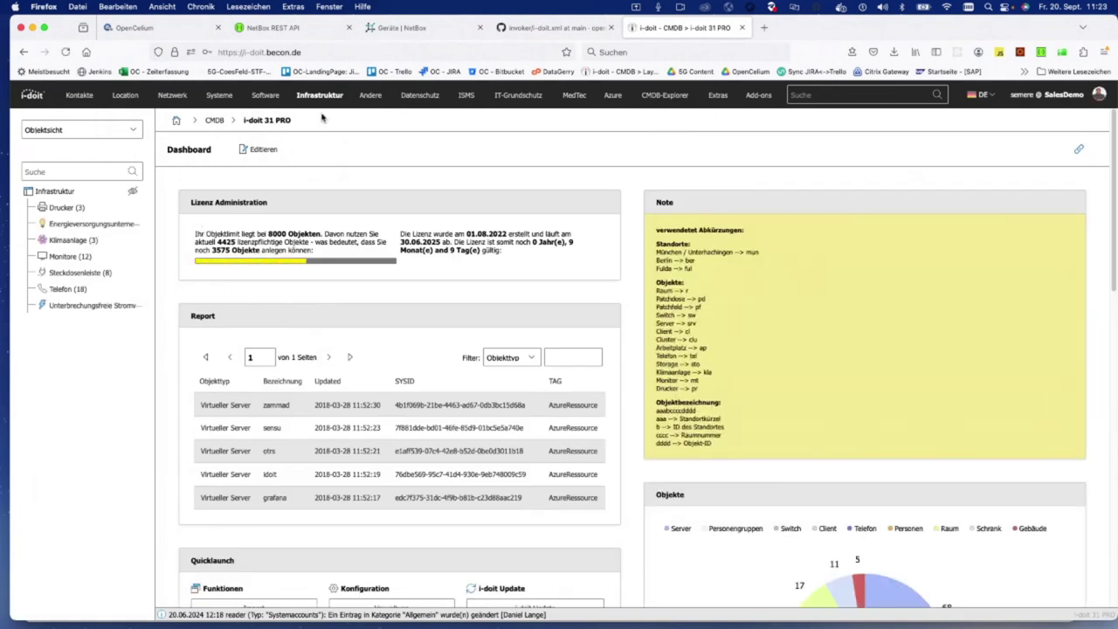
{"action": "left_click", "coordinate": [226, 97]}
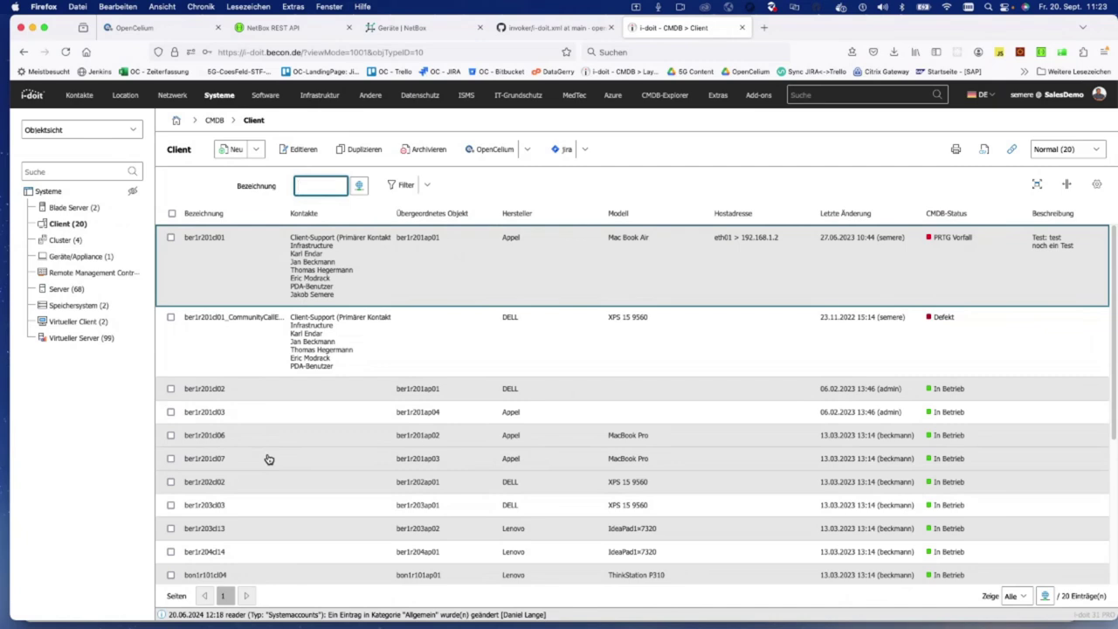
{"action": "key", "text": "ctrl+Right"}
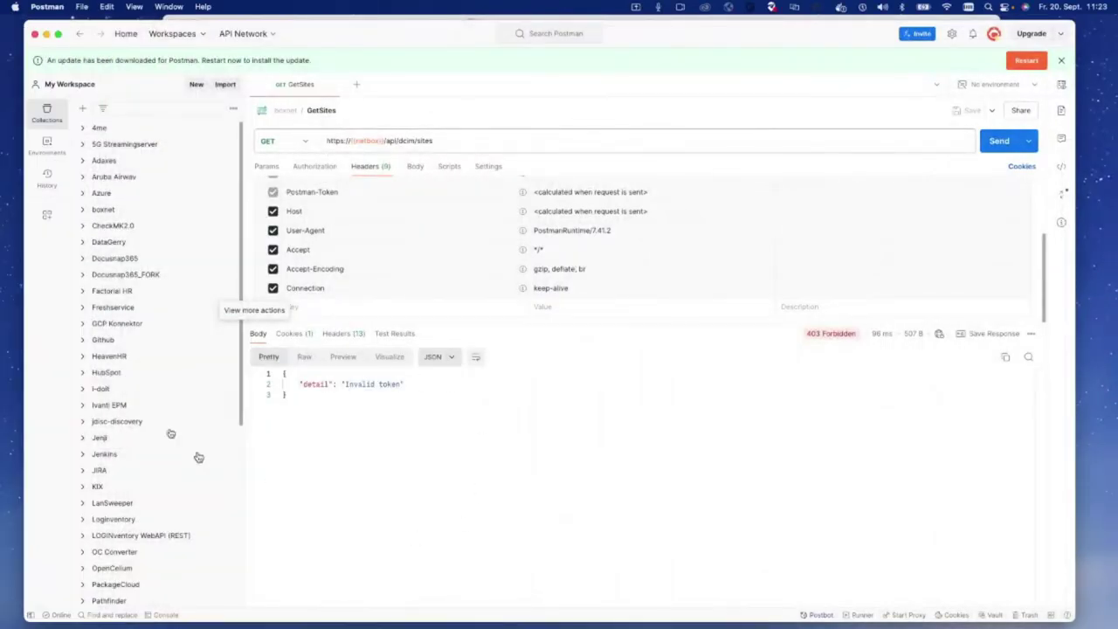
Step: Open the i-doit collection's cmd.objects.read request and send it
{"action": "left_click", "coordinate": [82, 388]}
{"action": "scroll", "coordinate": [130, 421], "scroll_direction": "down", "scroll_amount": 3}
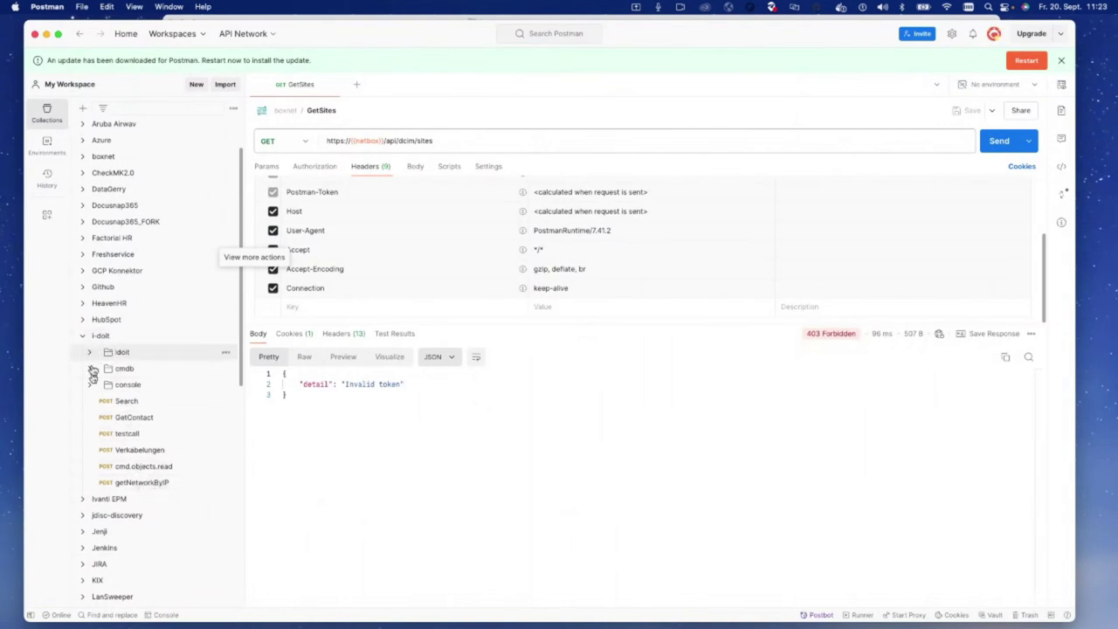
{"action": "left_click", "coordinate": [142, 465]}
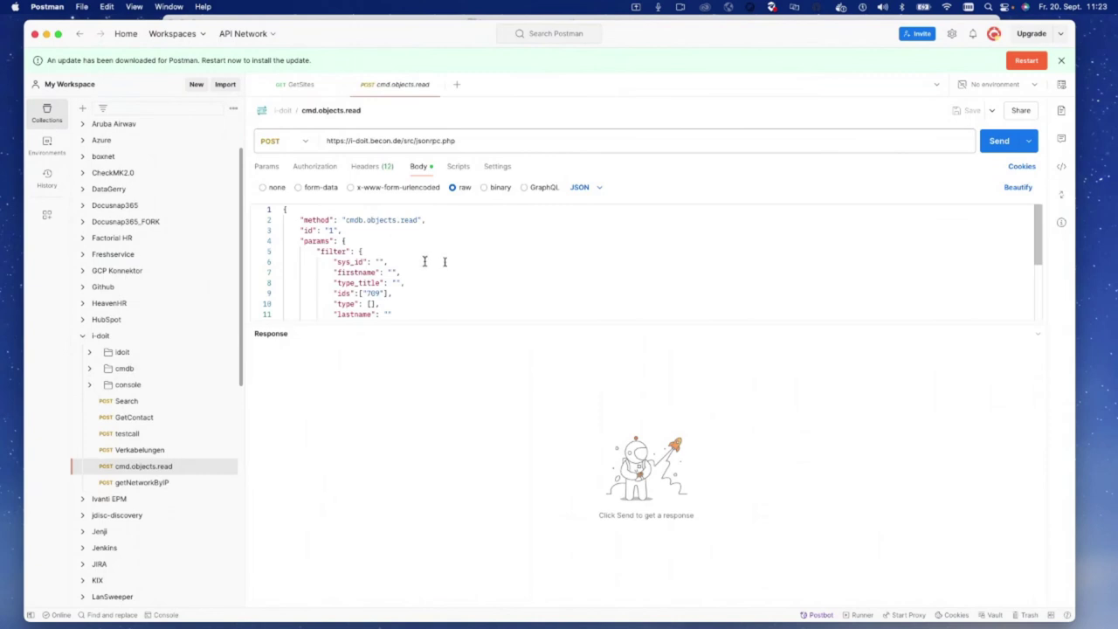
{"action": "left_click", "coordinate": [1006, 149]}
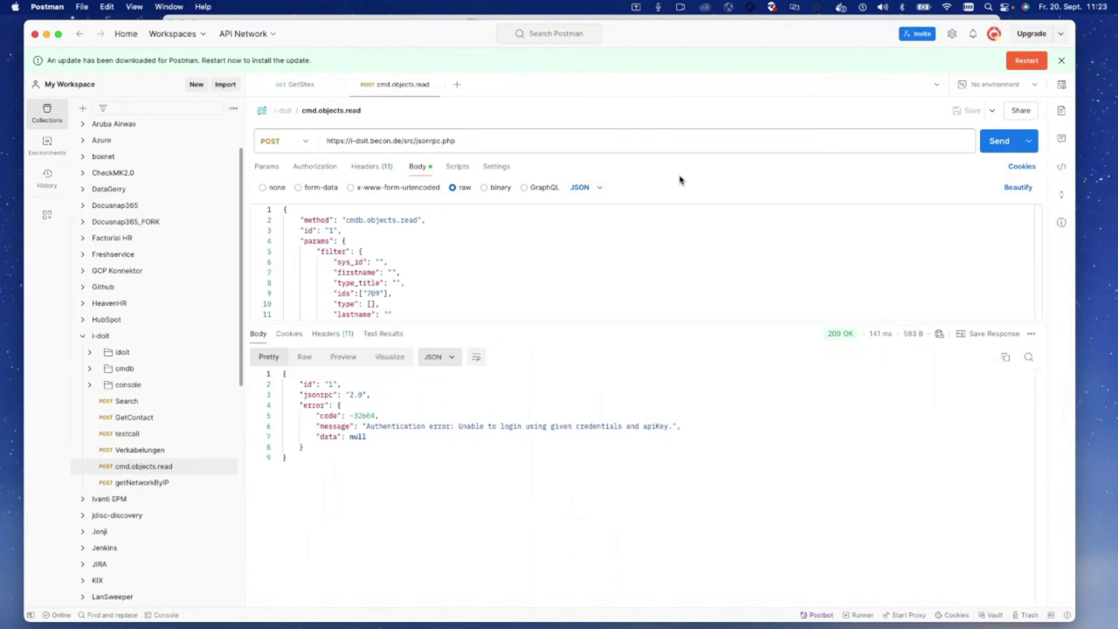
{"action": "left_click", "coordinate": [111, 337]}
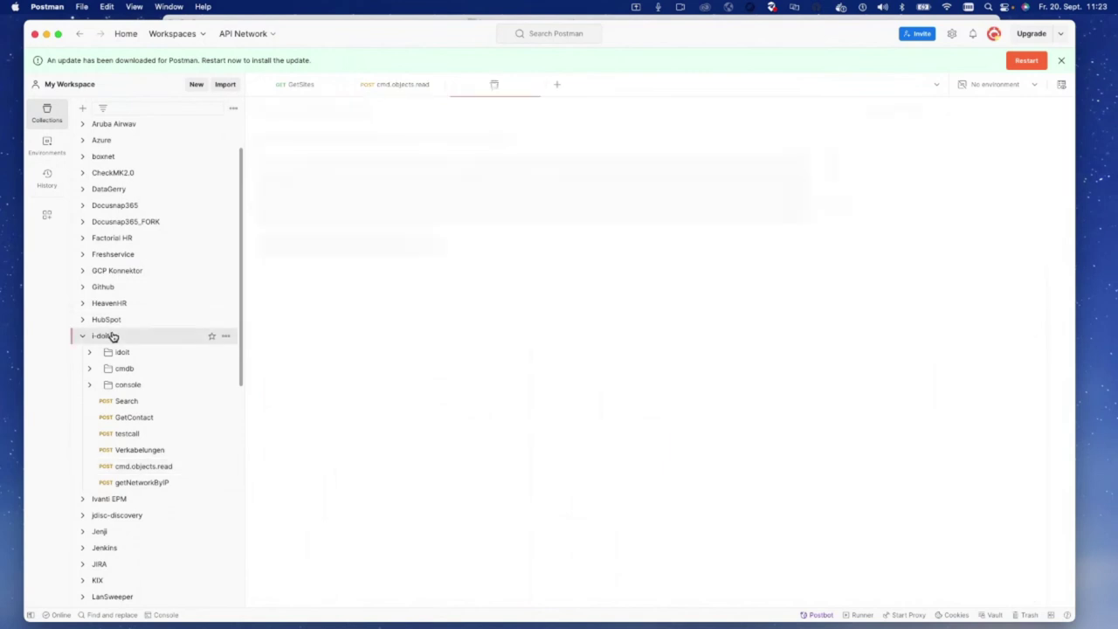
{"action": "left_click", "coordinate": [145, 465]}
Step: Replace the body's apikey value with {{apikey}}, save and resend the request
{"action": "double_click", "coordinate": [381, 287]}
{"action": "key", "text": "super+slash"}
{"action": "type", "text": "{{apikey}}\","}
{"action": "key", "text": "super+s"}
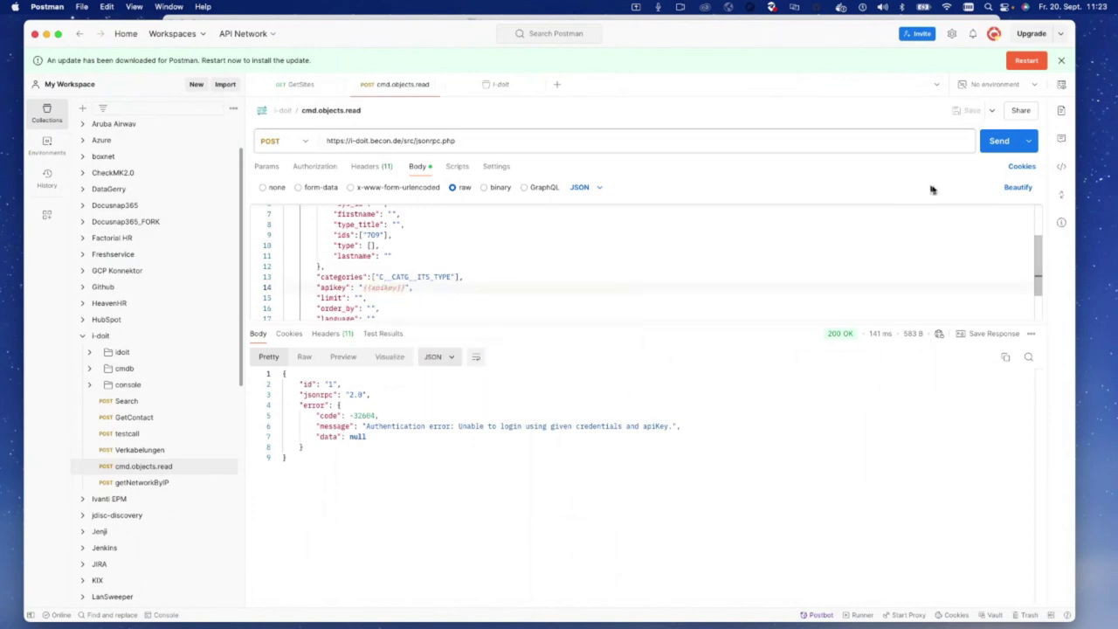
{"action": "left_click", "coordinate": [998, 142]}
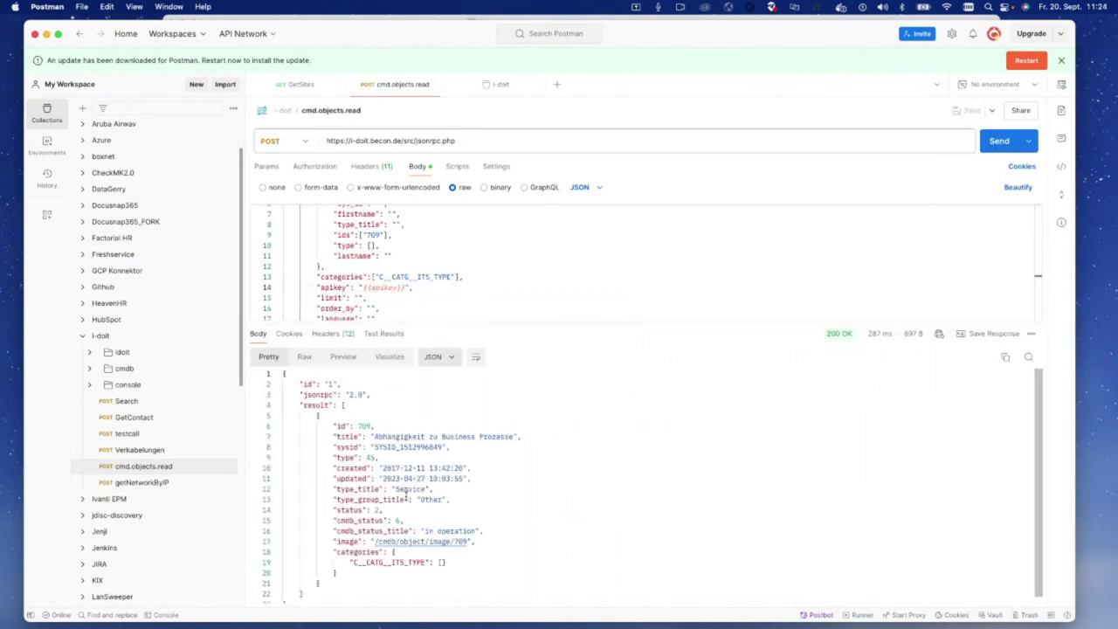
Step: Review the request URL, body lines and returned object 709 fields
{"action": "scroll", "coordinate": [352, 224], "scroll_direction": "up", "scroll_amount": 3}
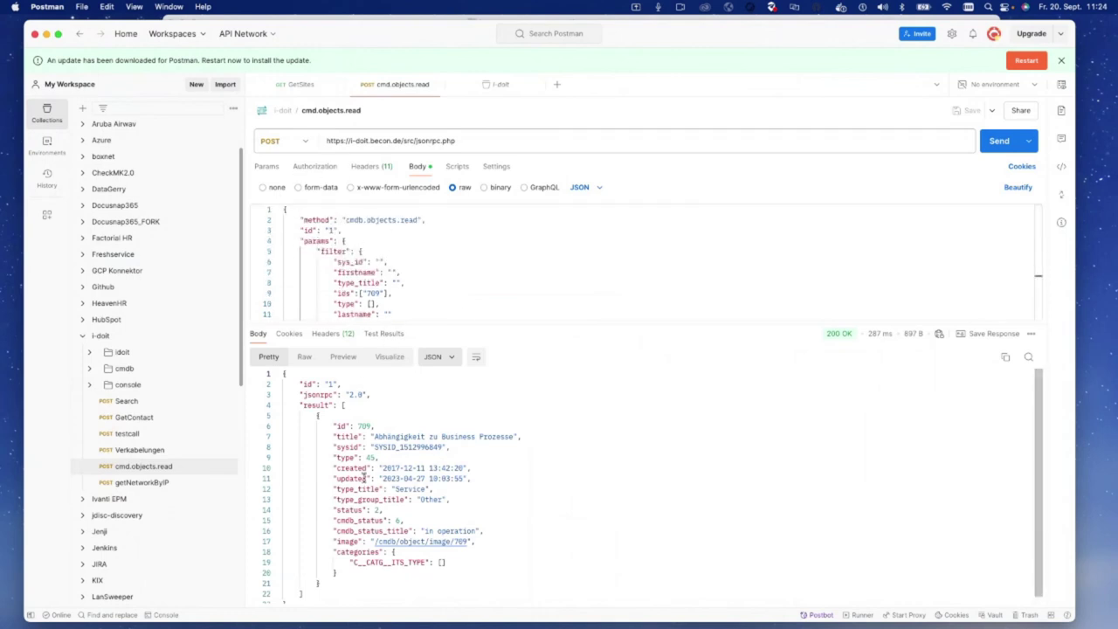
{"action": "left_click_drag", "start_coordinate": [455, 141], "coordinate": [318, 138]}
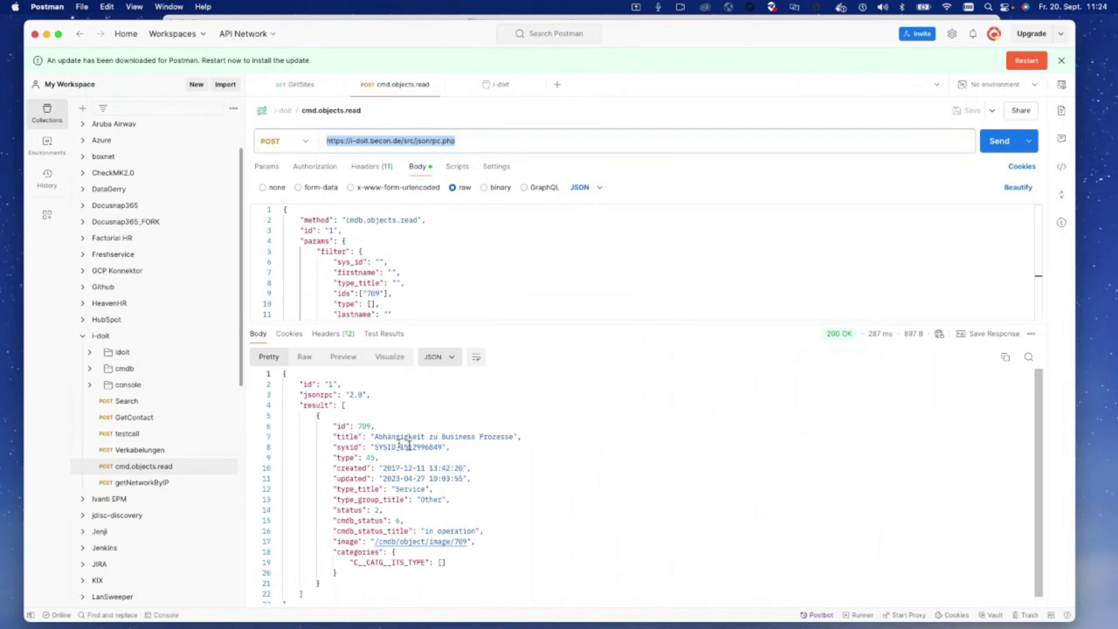
{"action": "left_click", "coordinate": [357, 260]}
{"action": "left_click_drag", "start_coordinate": [365, 219], "coordinate": [414, 302]}
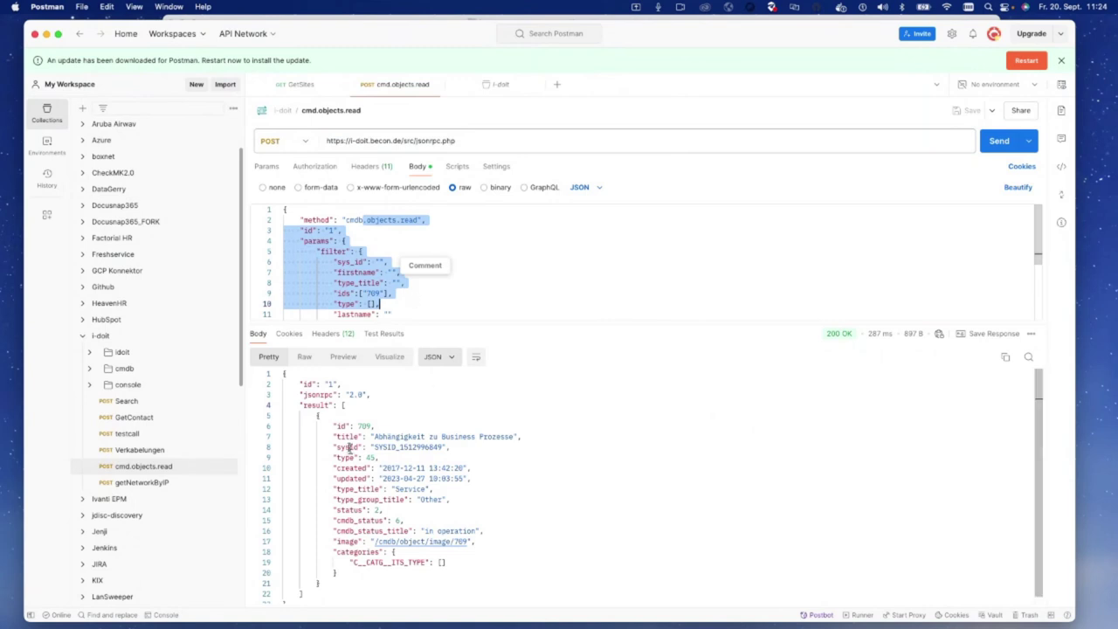
{"action": "left_click_drag", "start_coordinate": [334, 404], "coordinate": [404, 520]}
{"action": "left_click", "coordinate": [583, 499]}
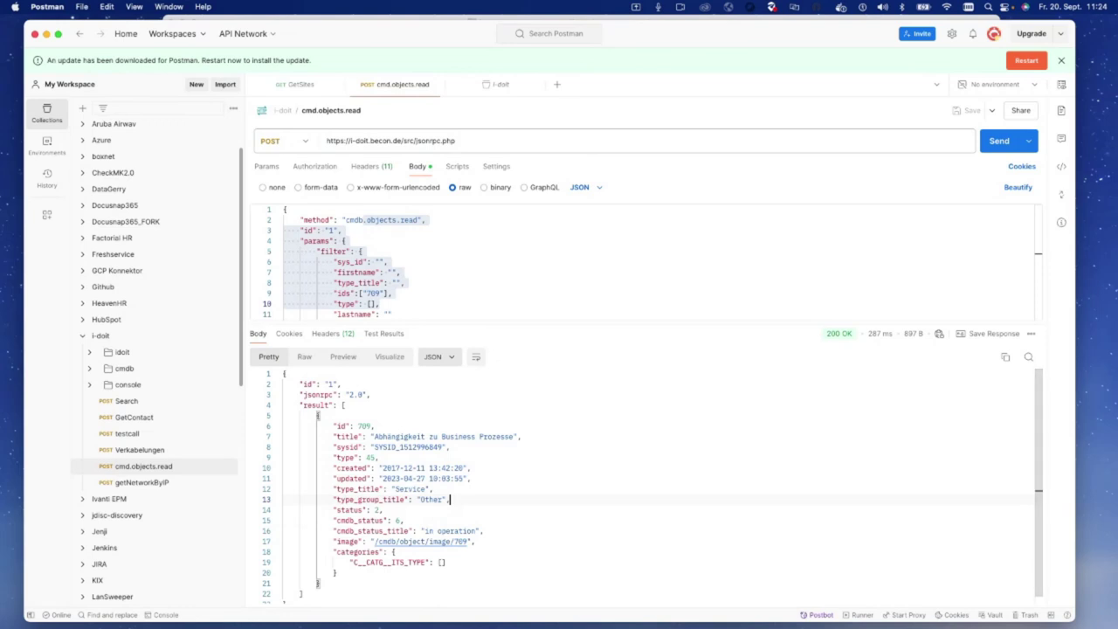
{"action": "key", "text": "ctrl+Left"}
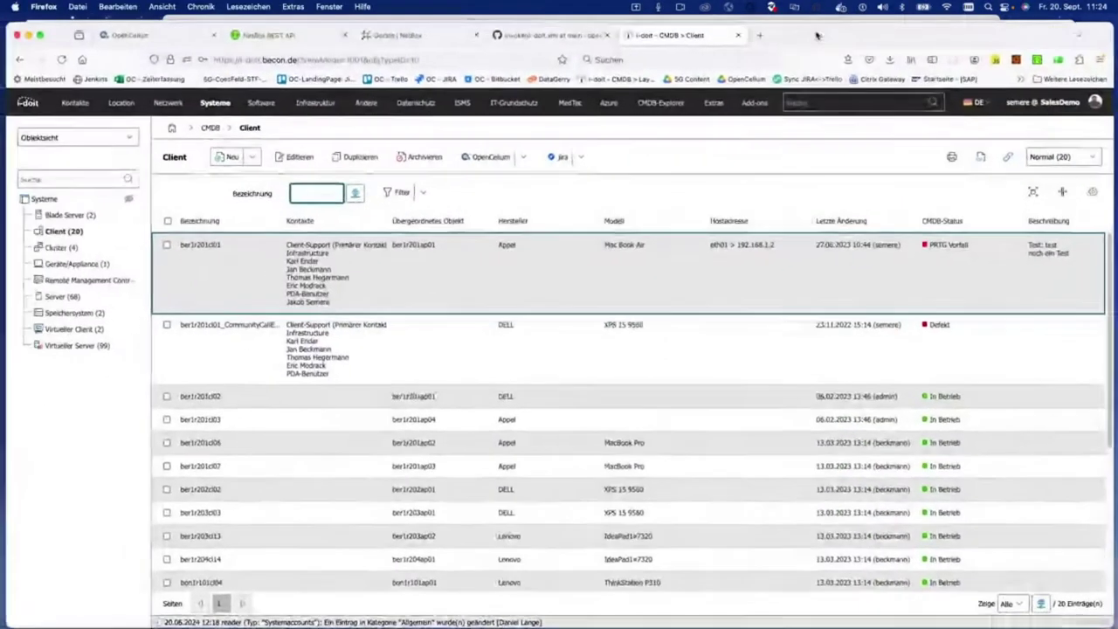
Step: Add a cmdb.objects.read process node to the connection's i-doit column
{"action": "left_click", "coordinate": [225, 27]}
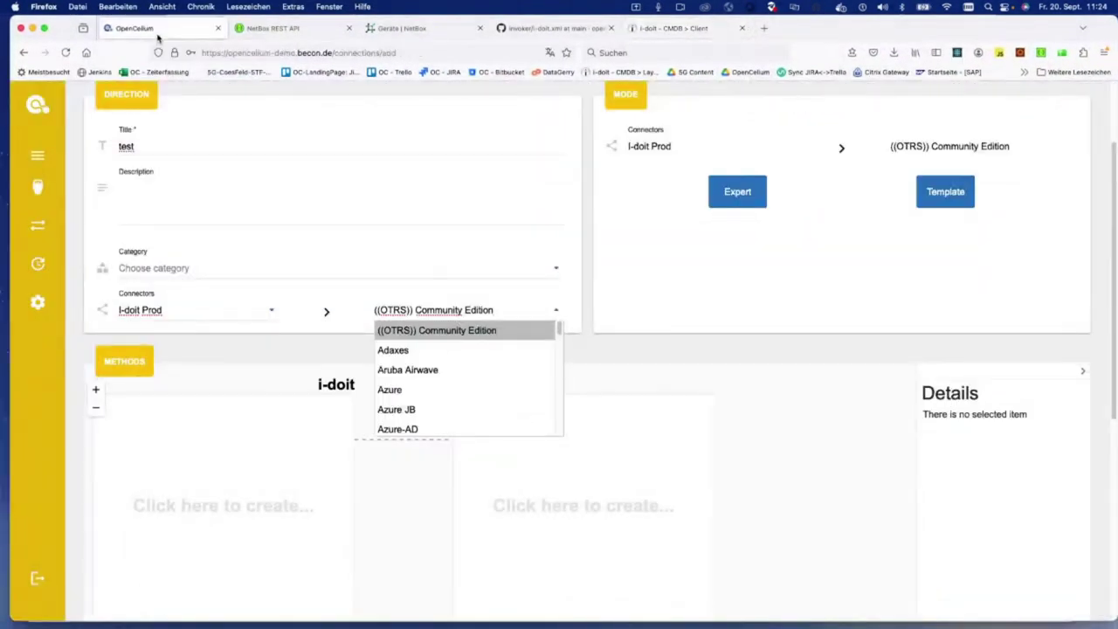
{"action": "left_click", "coordinate": [184, 475]}
{"action": "left_click", "coordinate": [231, 505]}
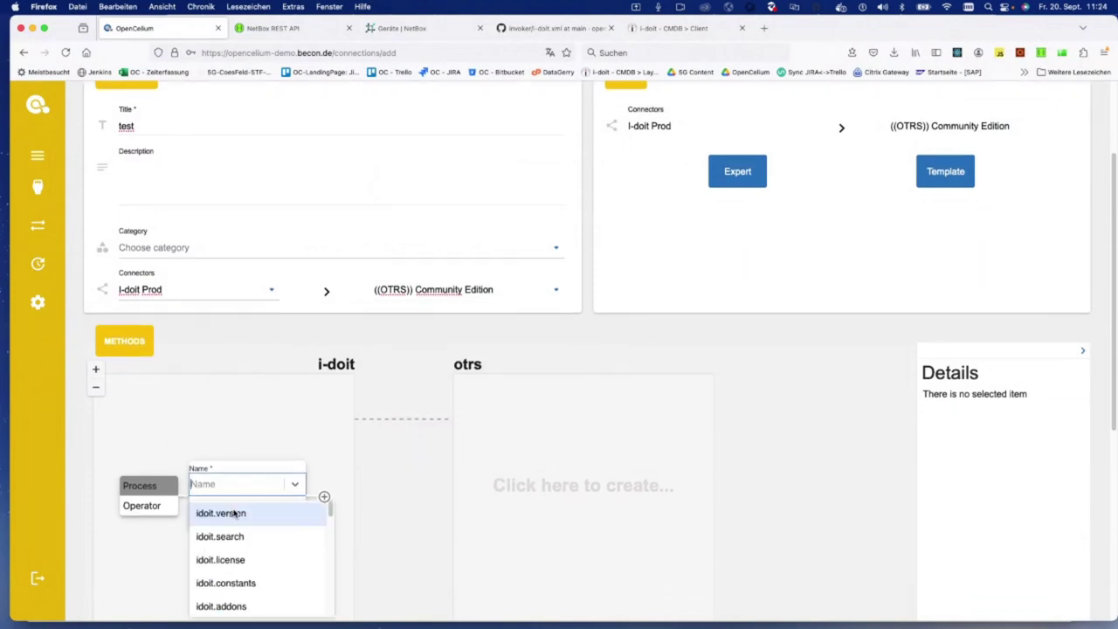
{"action": "type", "text": "obje"}
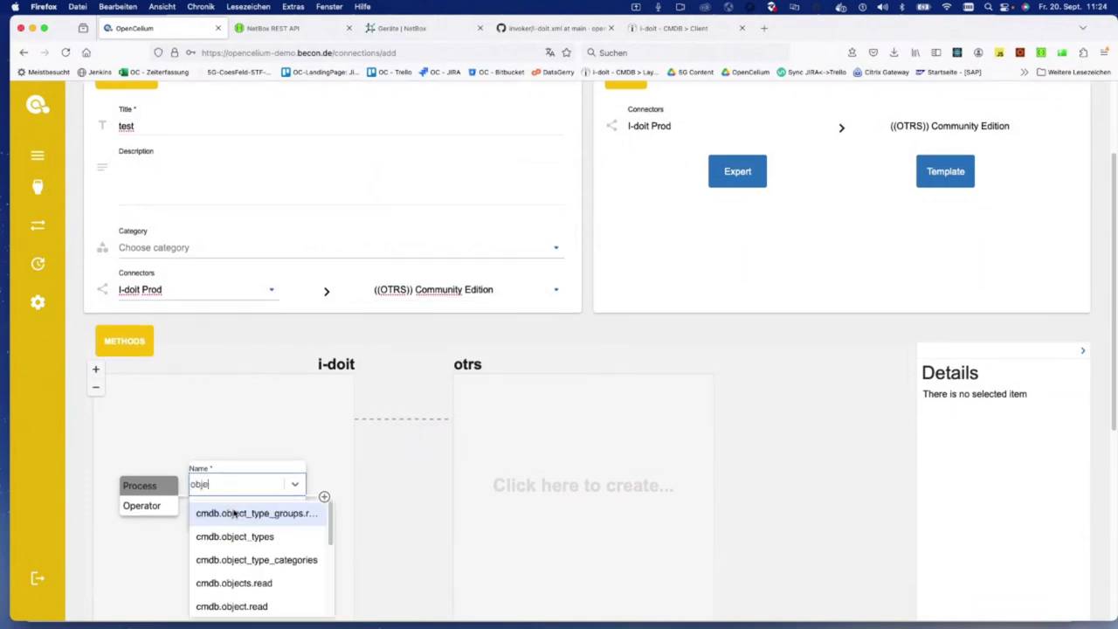
{"action": "type", "text": "cts"}
{"action": "left_click", "coordinate": [234, 514]}
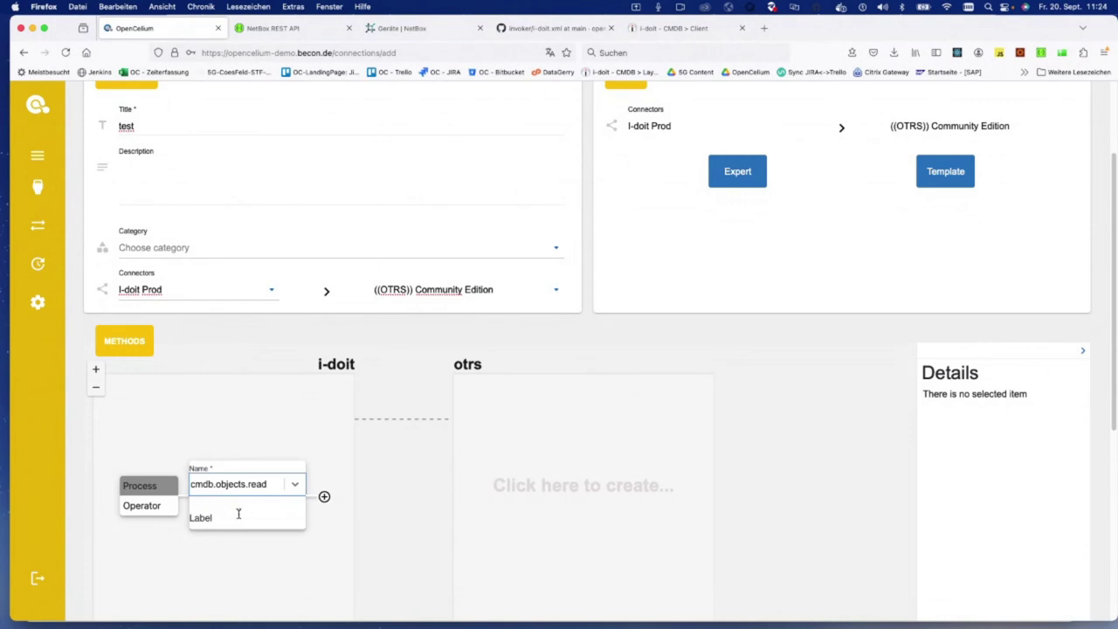
{"action": "left_click", "coordinate": [323, 498]}
Step: Open the new node's request body from its details for comparison with Postman
{"action": "left_click", "coordinate": [179, 416]}
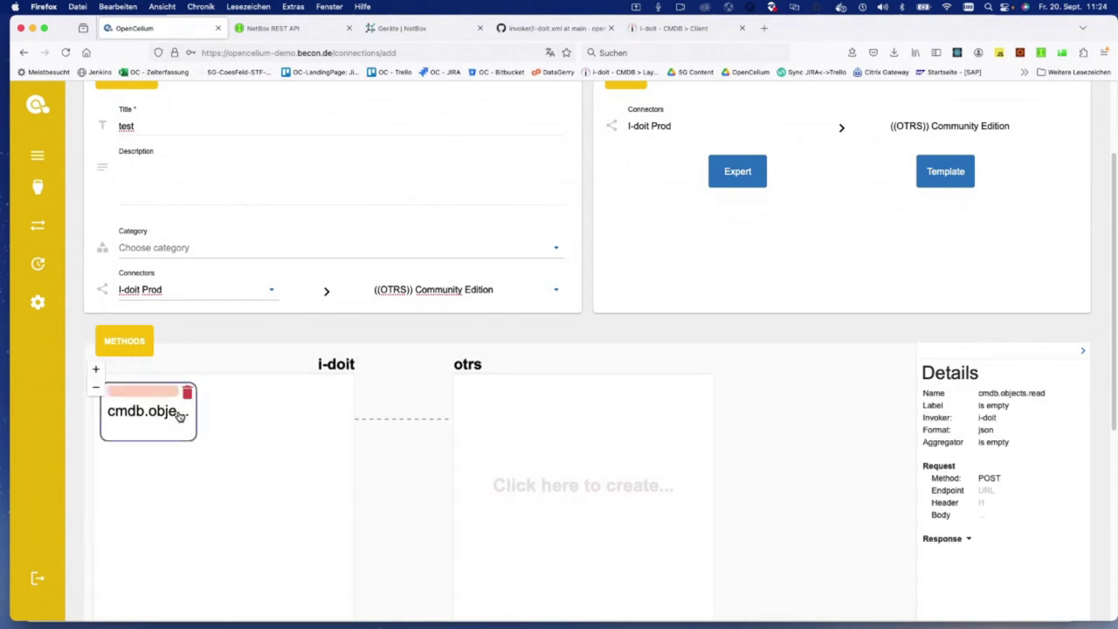
{"action": "scroll", "coordinate": [1041, 532], "scroll_direction": "down", "scroll_amount": 2}
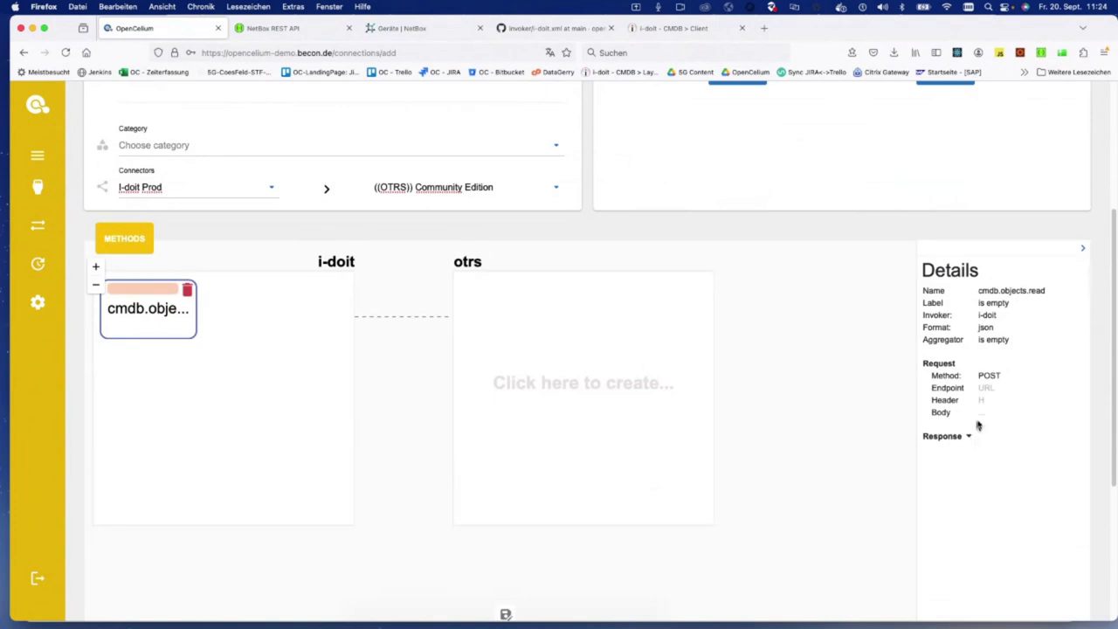
{"action": "left_click", "coordinate": [985, 413]}
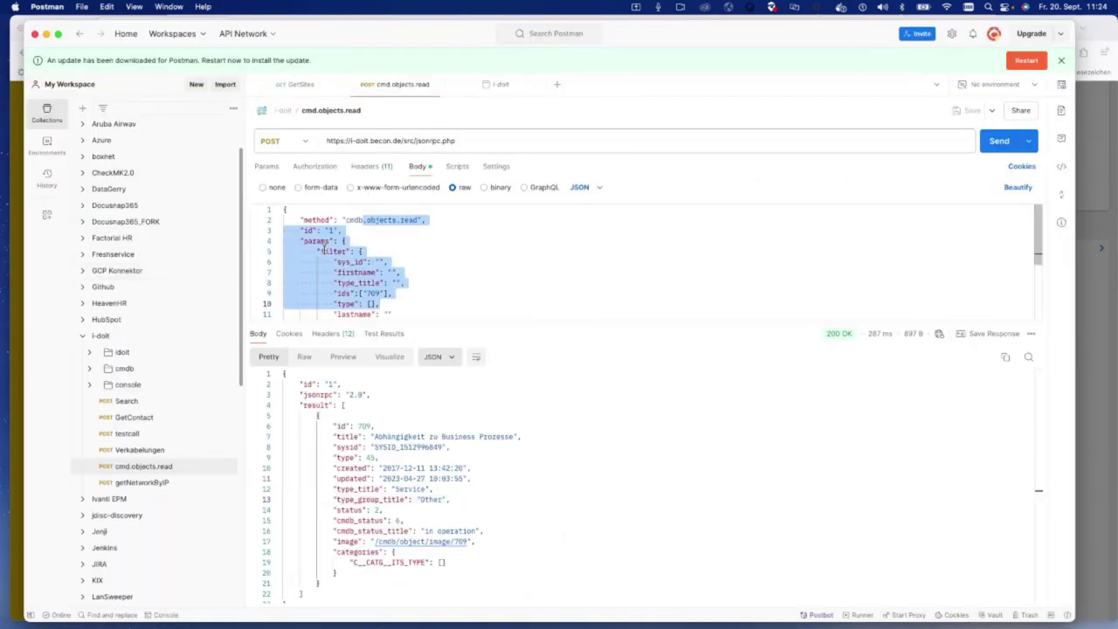
{"action": "left_click", "coordinate": [323, 251]}
Step: Compare the Postman and OpenCelium request bodies, then collapse the i-doit collection
{"action": "left_click", "coordinate": [350, 282]}
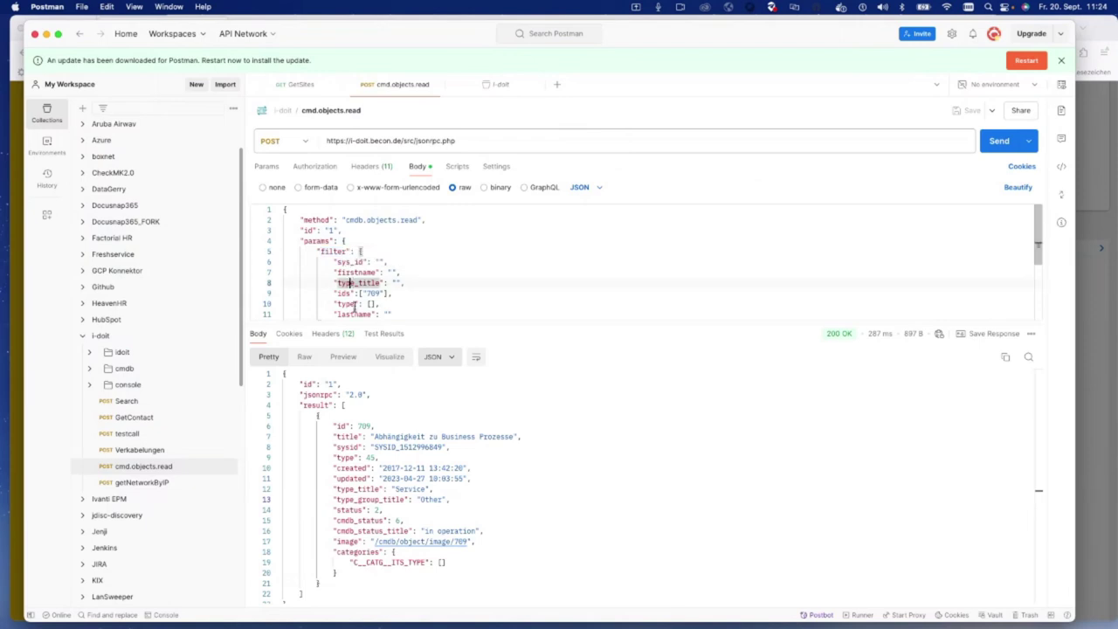
{"action": "scroll", "coordinate": [354, 303], "scroll_direction": "down", "scroll_amount": 3}
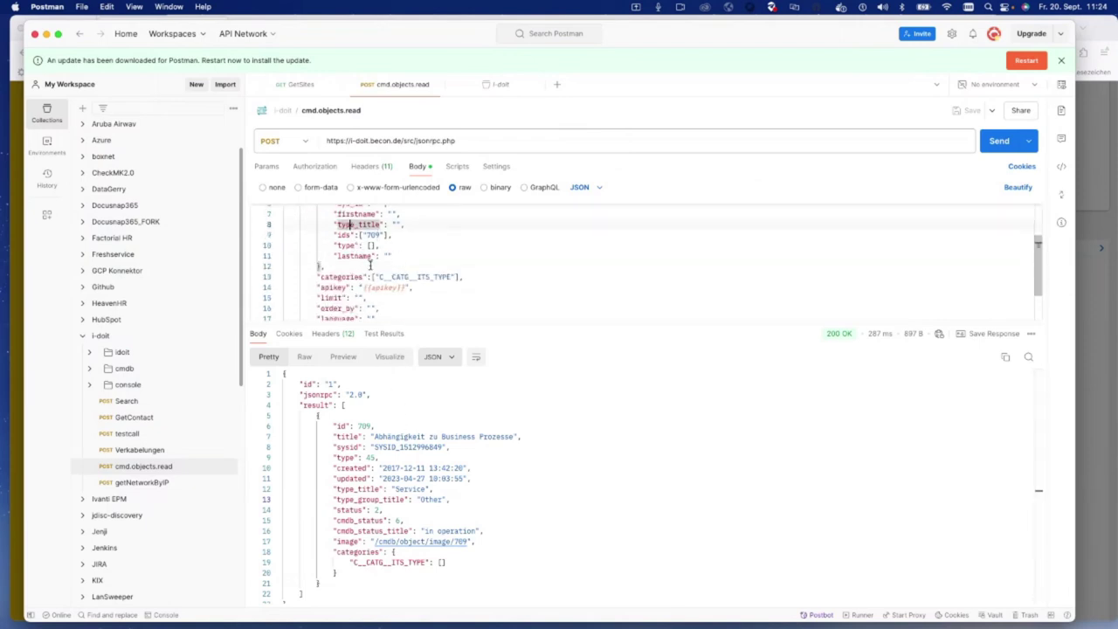
{"action": "key", "text": "super+Tab"}
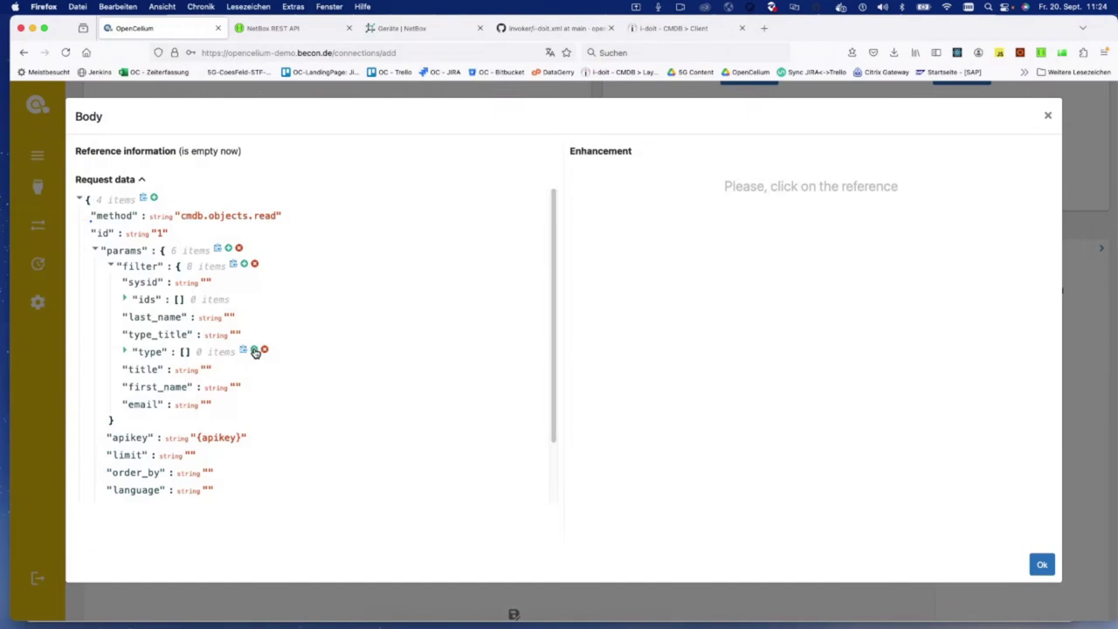
{"action": "key", "text": "super+Tab"}
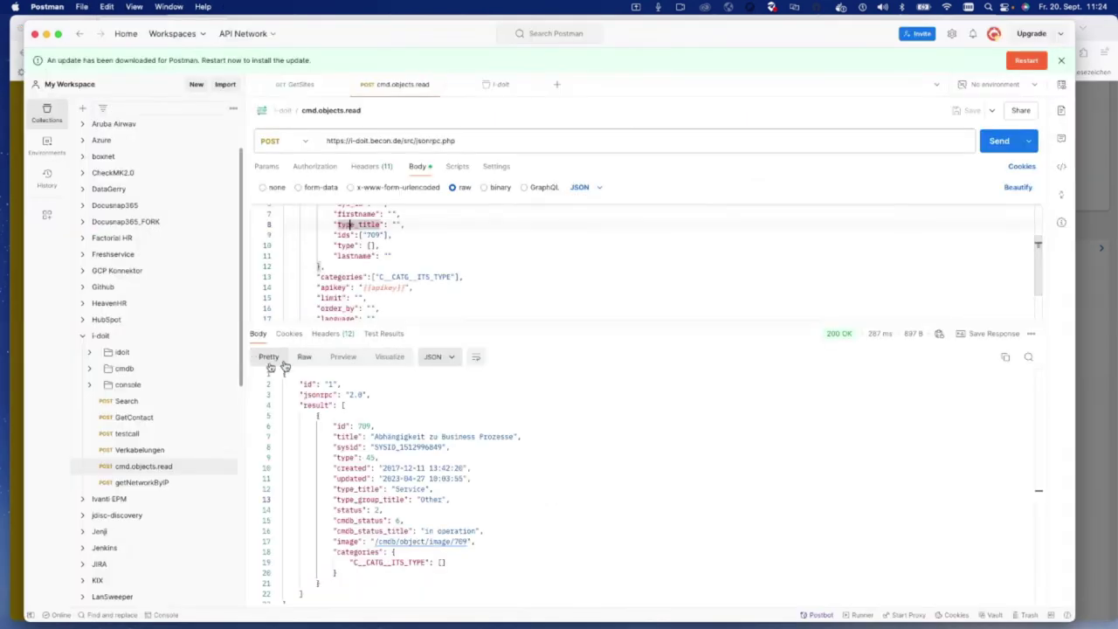
{"action": "left_click", "coordinate": [81, 336]}
{"action": "scroll", "coordinate": [150, 382], "scroll_direction": "up", "scroll_amount": 2}
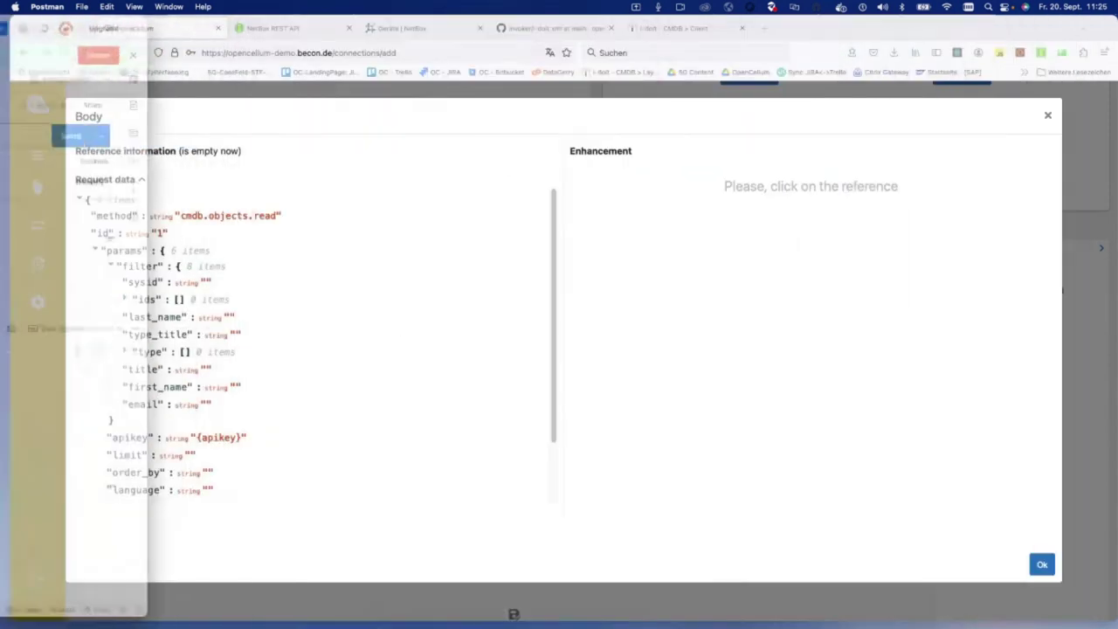
Step: Load the NetBox home page by removing /dcim/devices/ from the address
{"action": "left_click", "coordinate": [370, 29]}
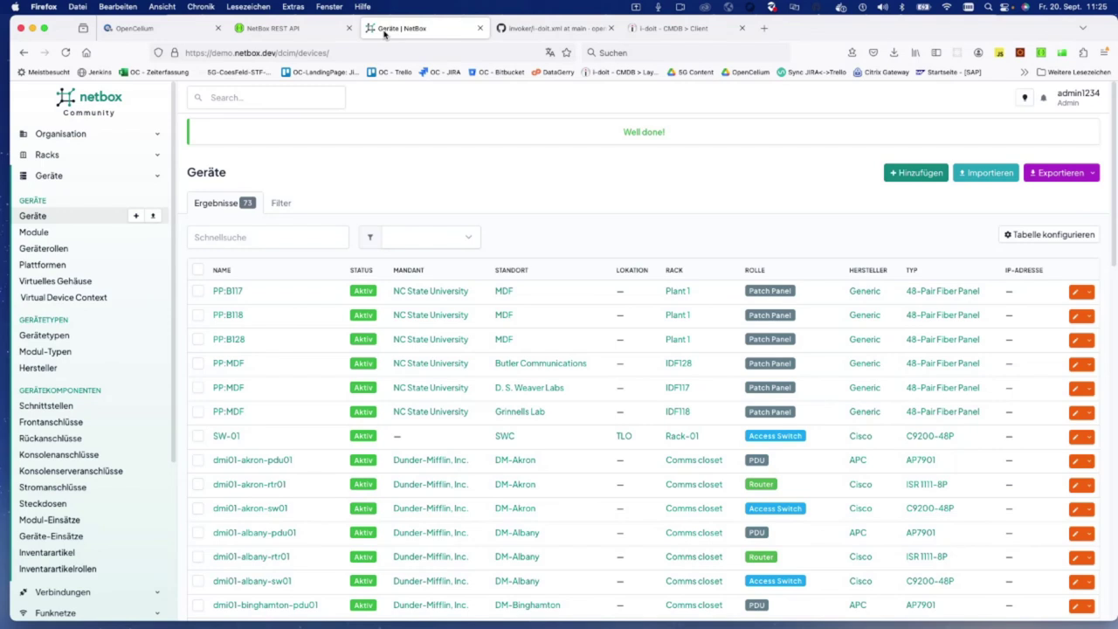
{"action": "left_click_drag", "start_coordinate": [276, 53], "coordinate": [392, 47]}
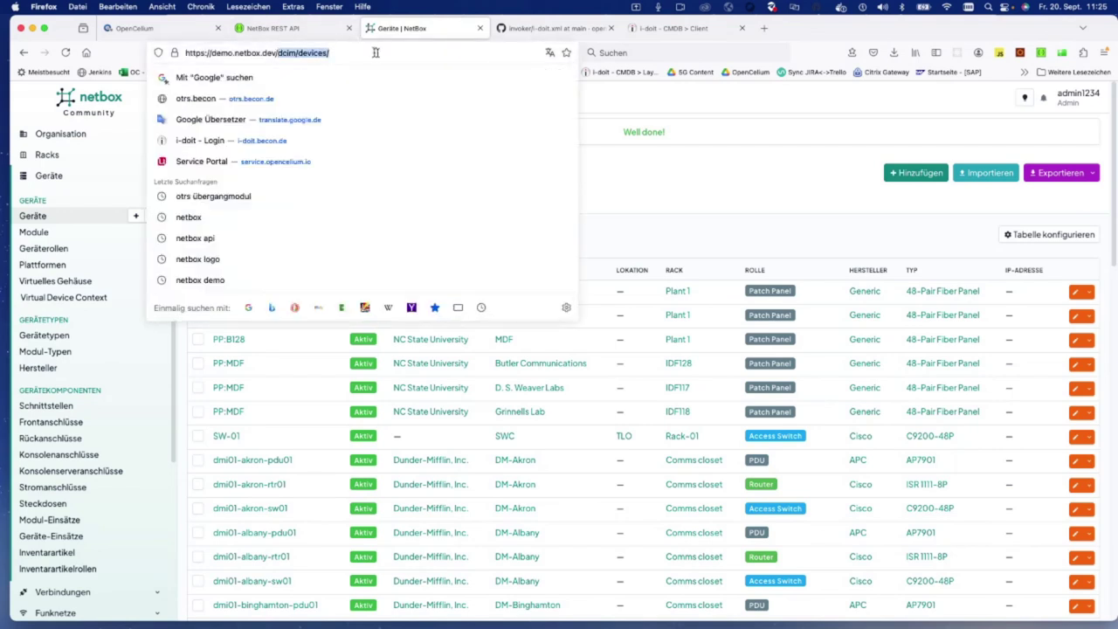
{"action": "key", "text": "BackSpace"}
{"action": "key", "text": "Return"}
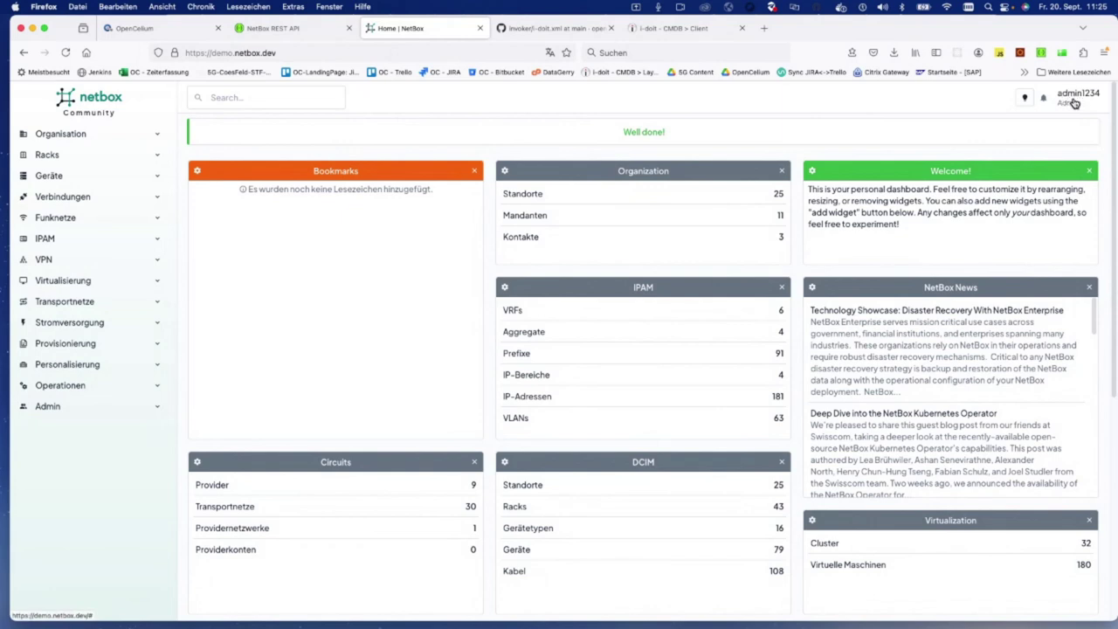
Step: Log out and back in with the saved admin account, declining Firefox's password save
{"action": "left_click", "coordinate": [1074, 103]}
{"action": "left_click", "coordinate": [1032, 231]}
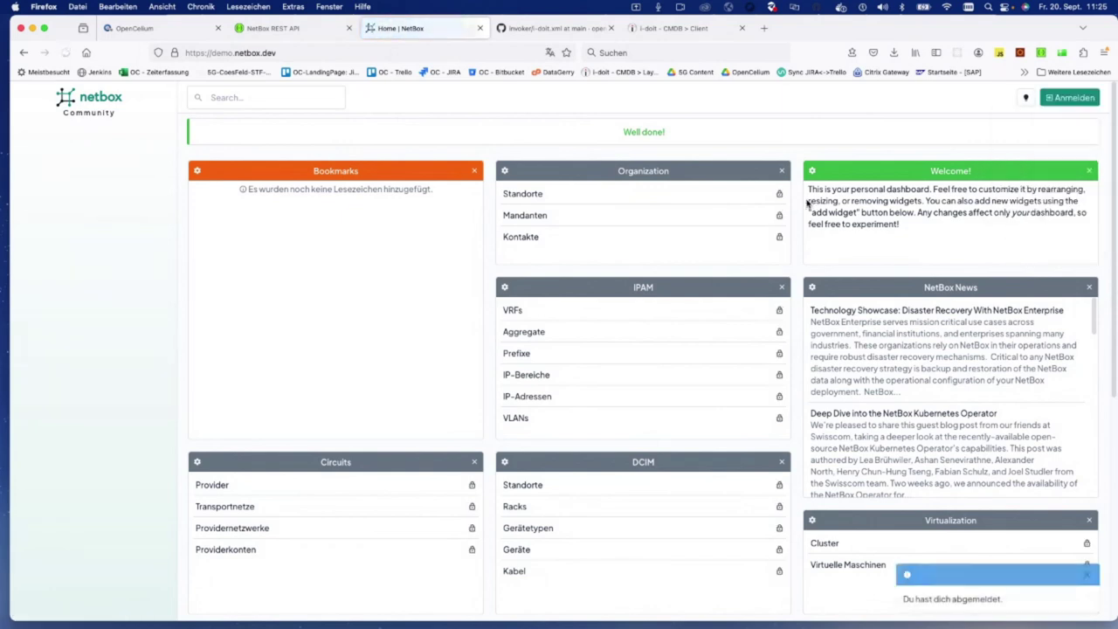
{"action": "left_click", "coordinate": [1061, 98]}
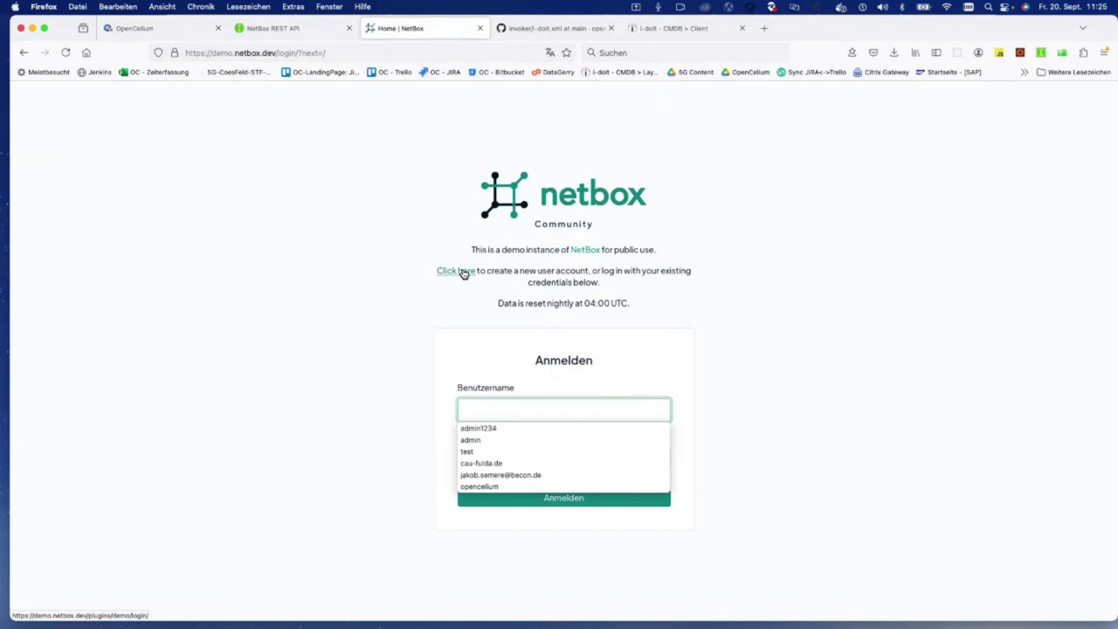
{"action": "left_click", "coordinate": [499, 429]}
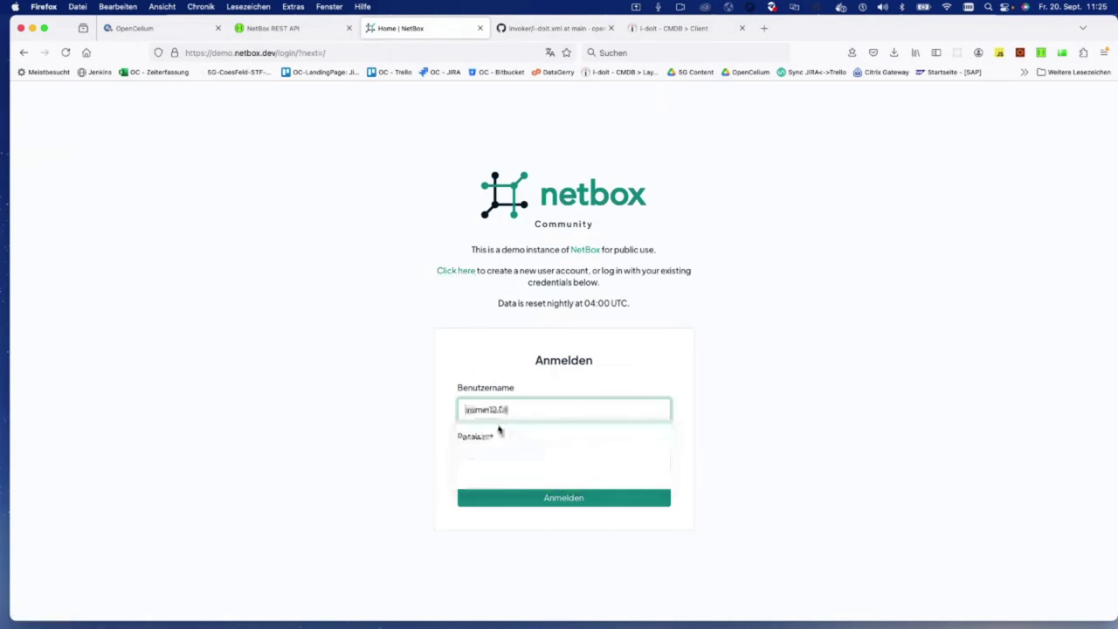
{"action": "left_click", "coordinate": [512, 496]}
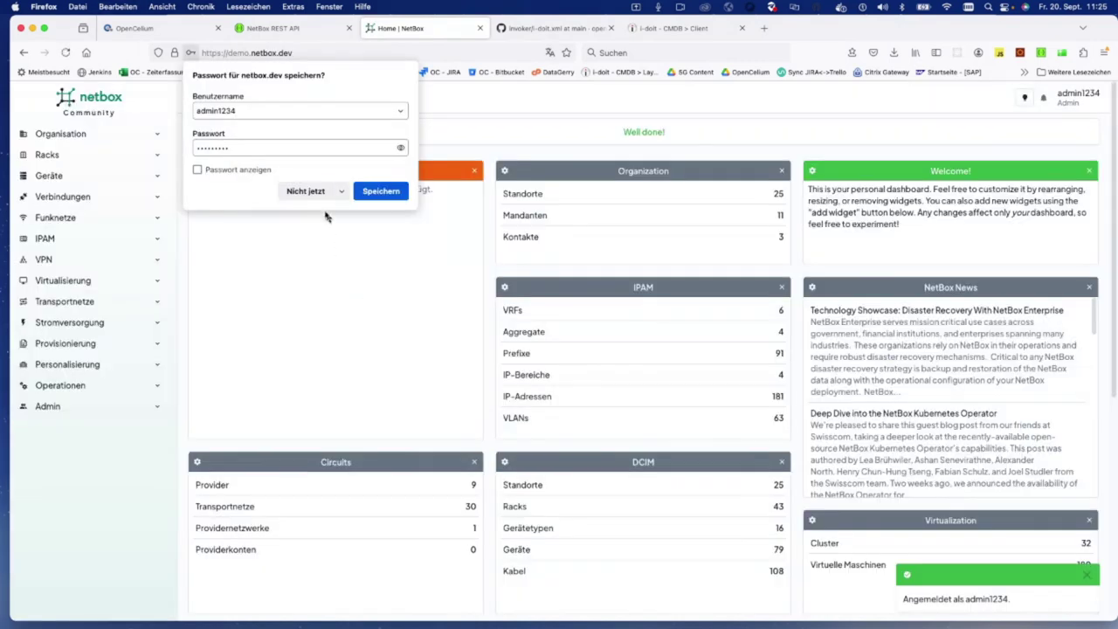
{"action": "left_click", "coordinate": [307, 192]}
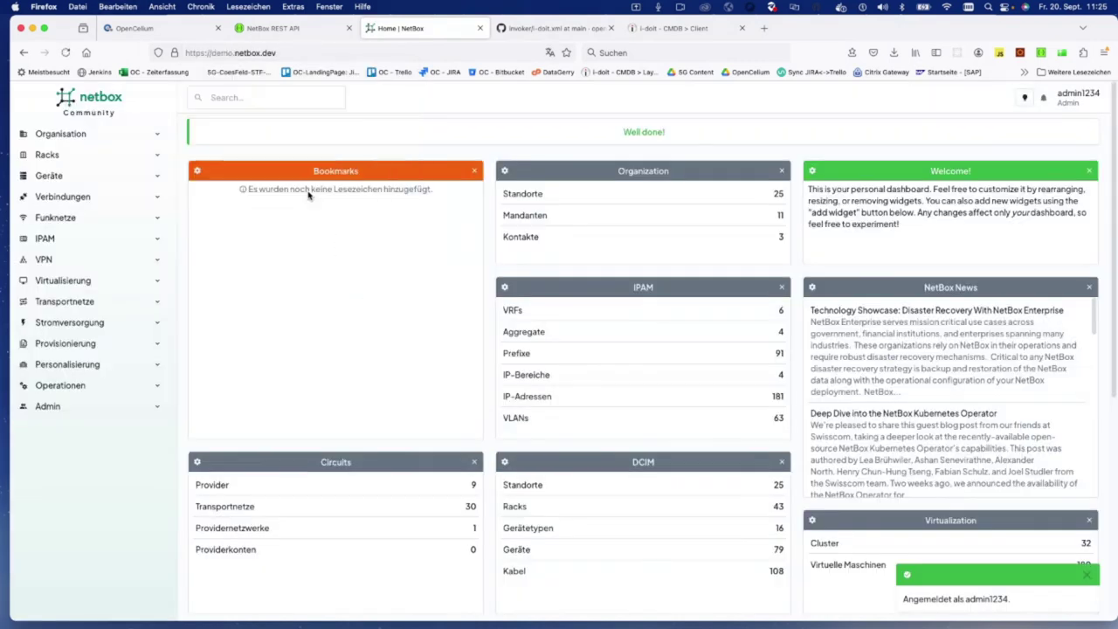
{"action": "left_click", "coordinate": [1090, 100]}
Step: Create a new API token with the generated key from the API-Token page
{"action": "left_click", "coordinate": [1050, 204]}
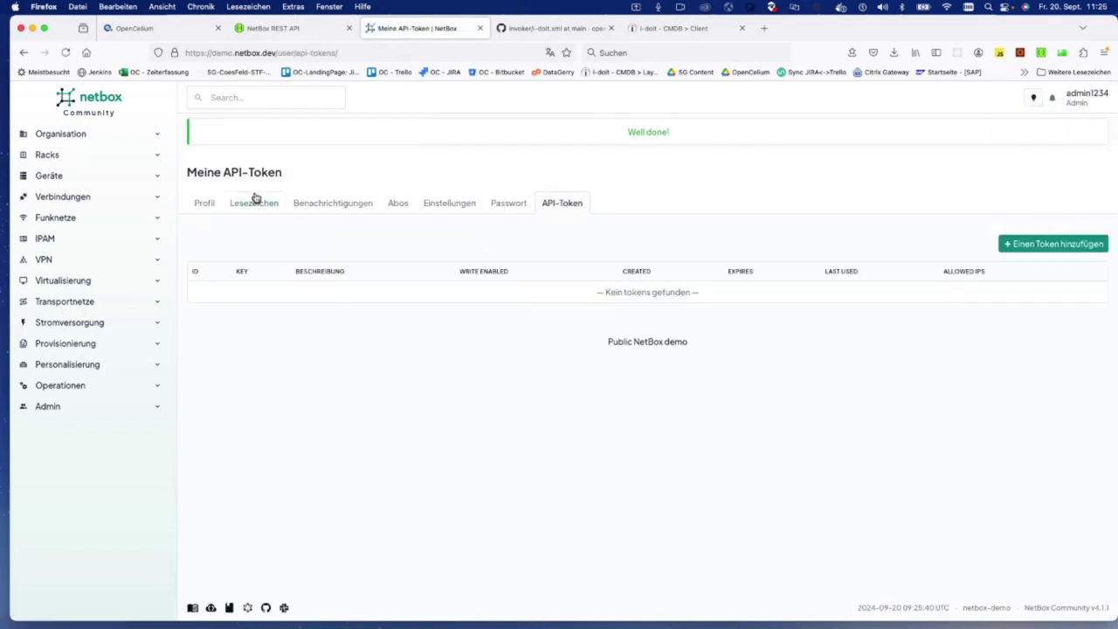
{"action": "left_click", "coordinate": [1074, 247]}
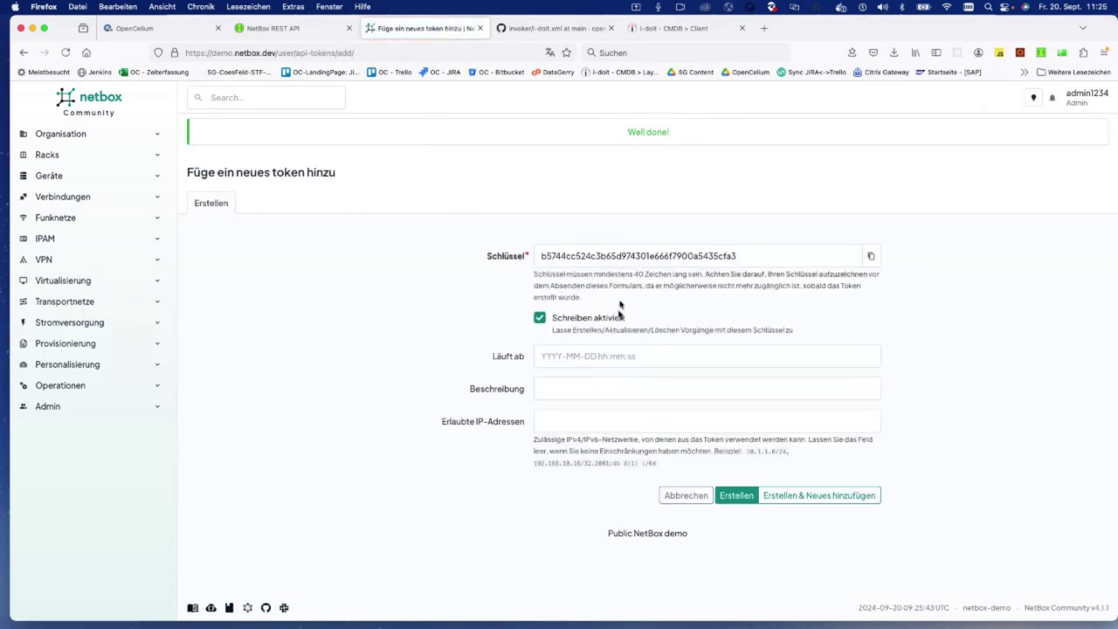
{"action": "double_click", "coordinate": [617, 255]}
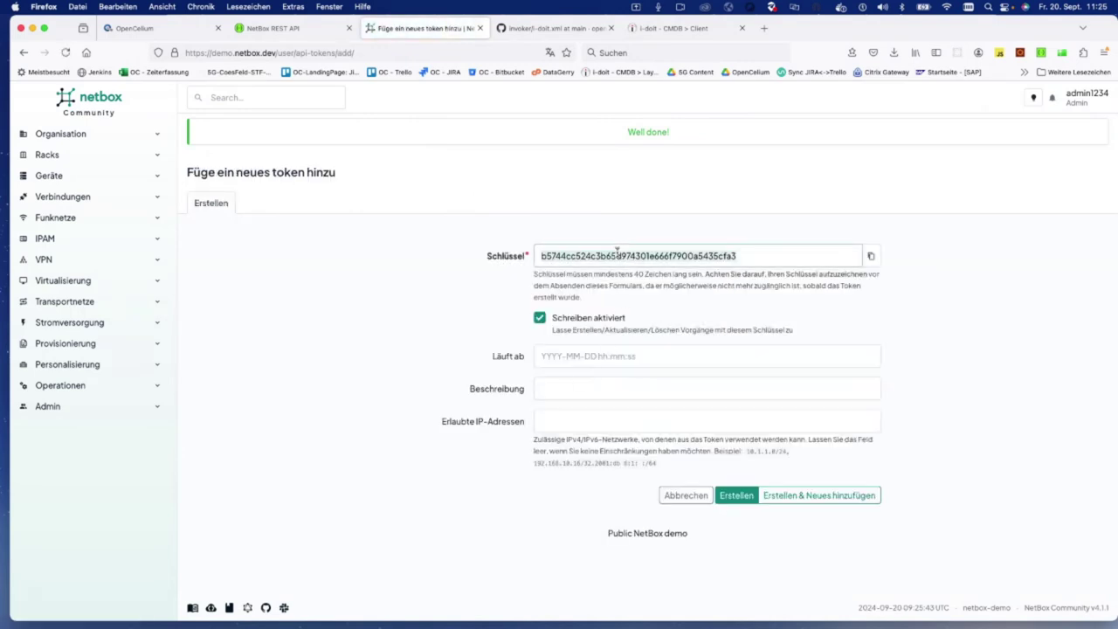
{"action": "left_click", "coordinate": [736, 496]}
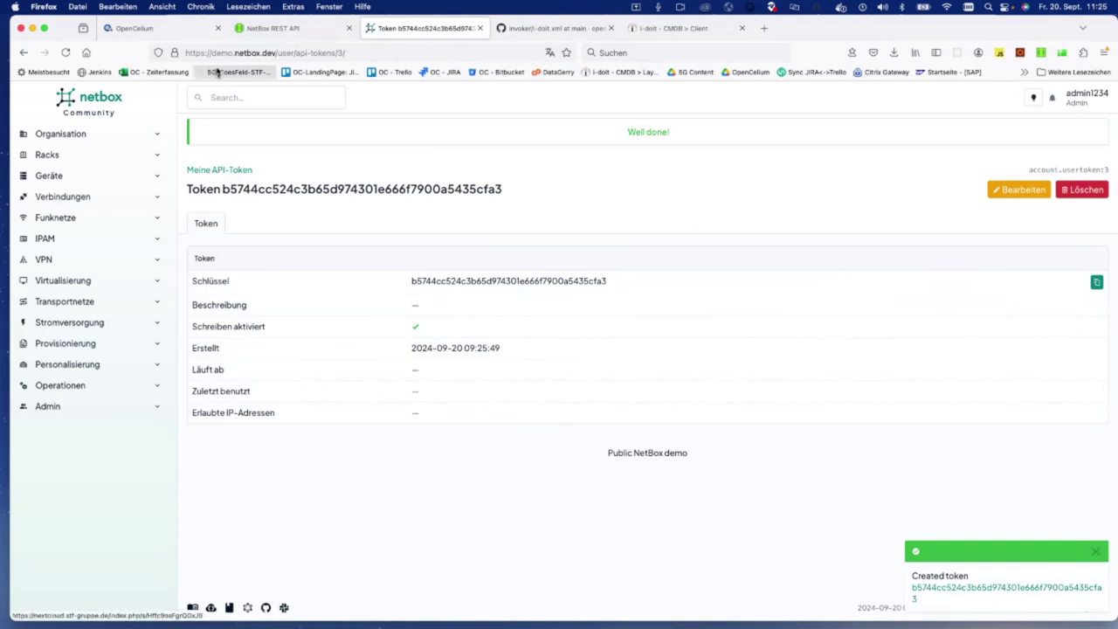
Step: Search the NetBox REST API docs for 'devic' to locate the devices endpoints
{"action": "mouse_move", "coordinate": [291, 41]}
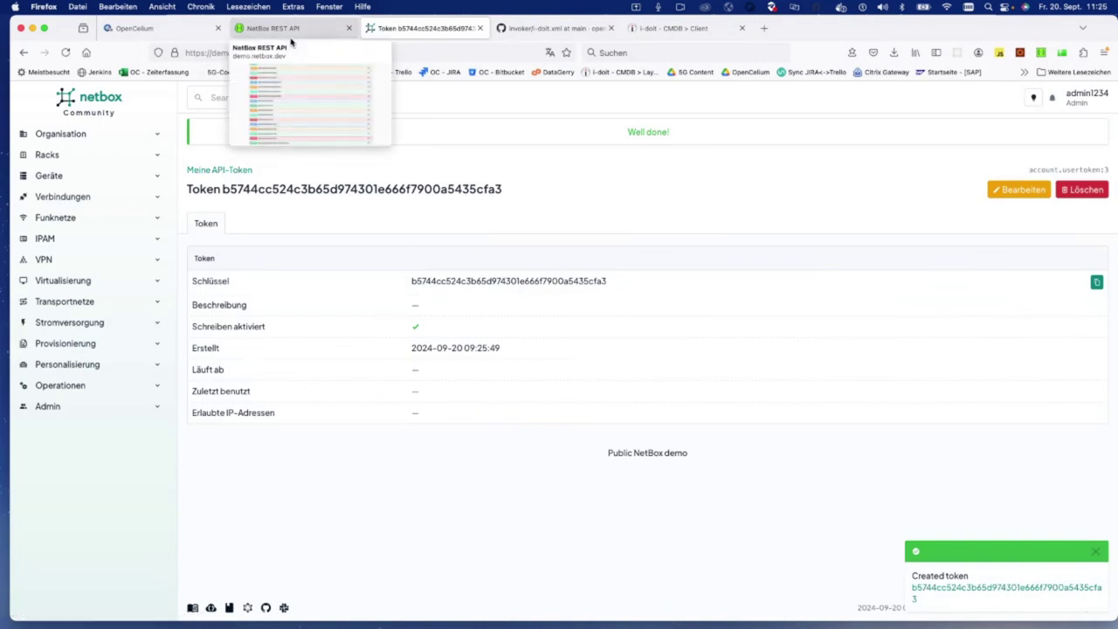
{"action": "left_click", "coordinate": [290, 30]}
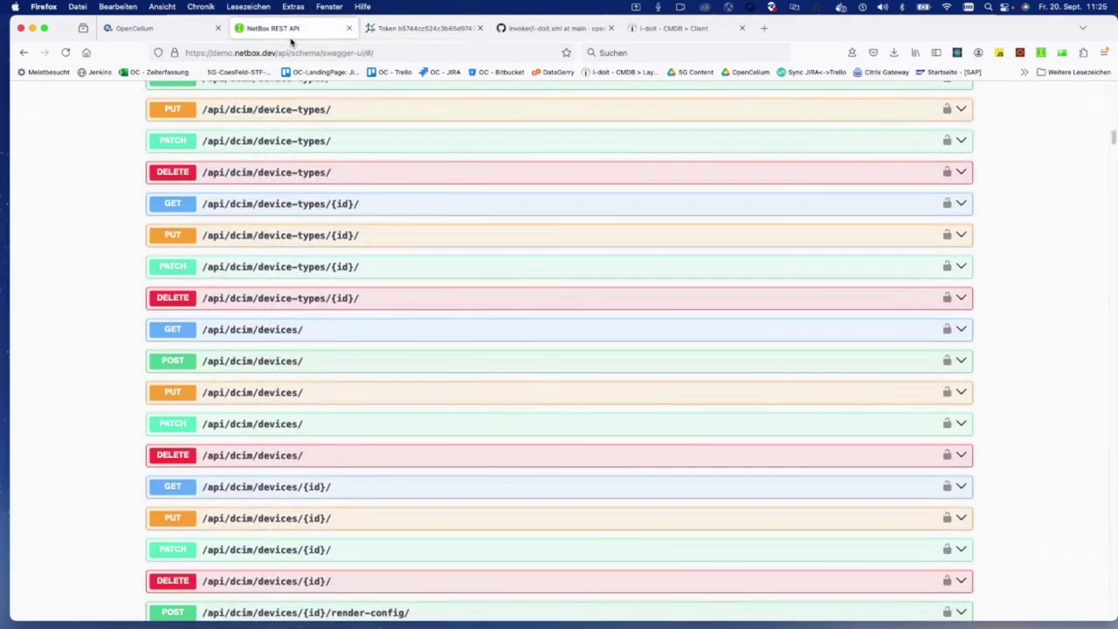
{"action": "scroll", "coordinate": [362, 298], "scroll_direction": "up", "scroll_amount": 6}
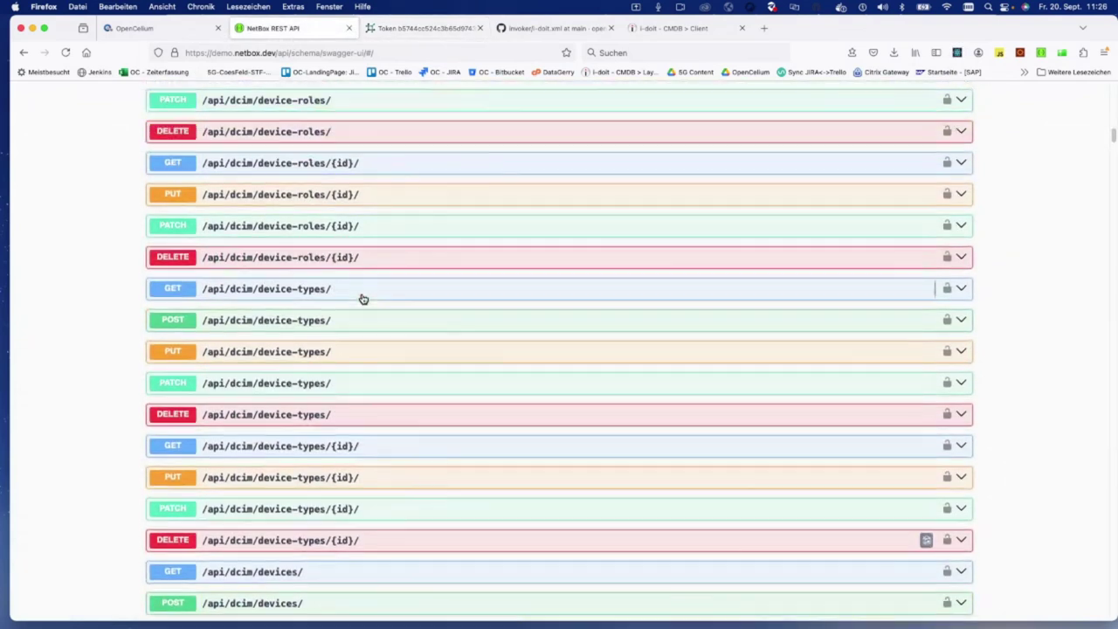
{"action": "scroll", "coordinate": [362, 298], "scroll_direction": "up", "scroll_amount": 10}
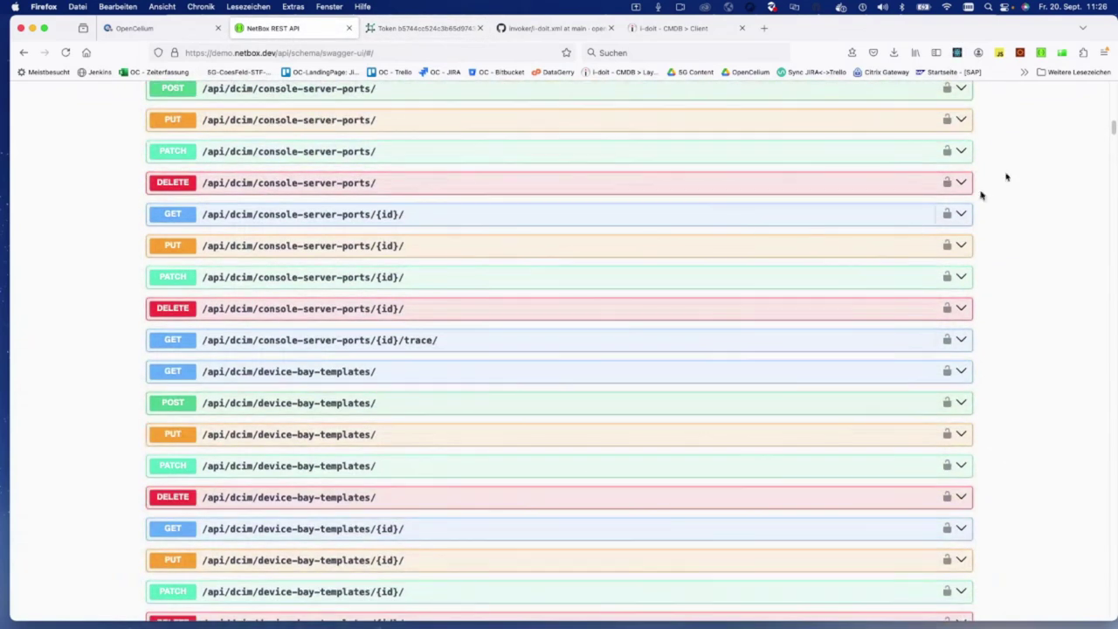
{"action": "left_click_drag", "start_coordinate": [1113, 127], "coordinate": [1113, 85]}
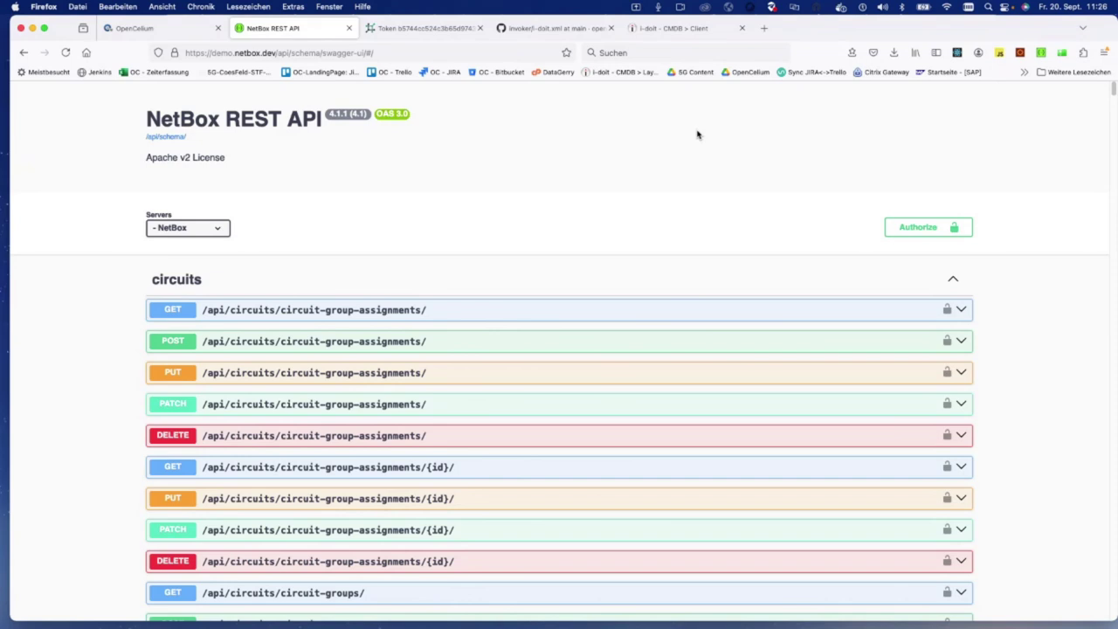
{"action": "key", "text": "super+f"}
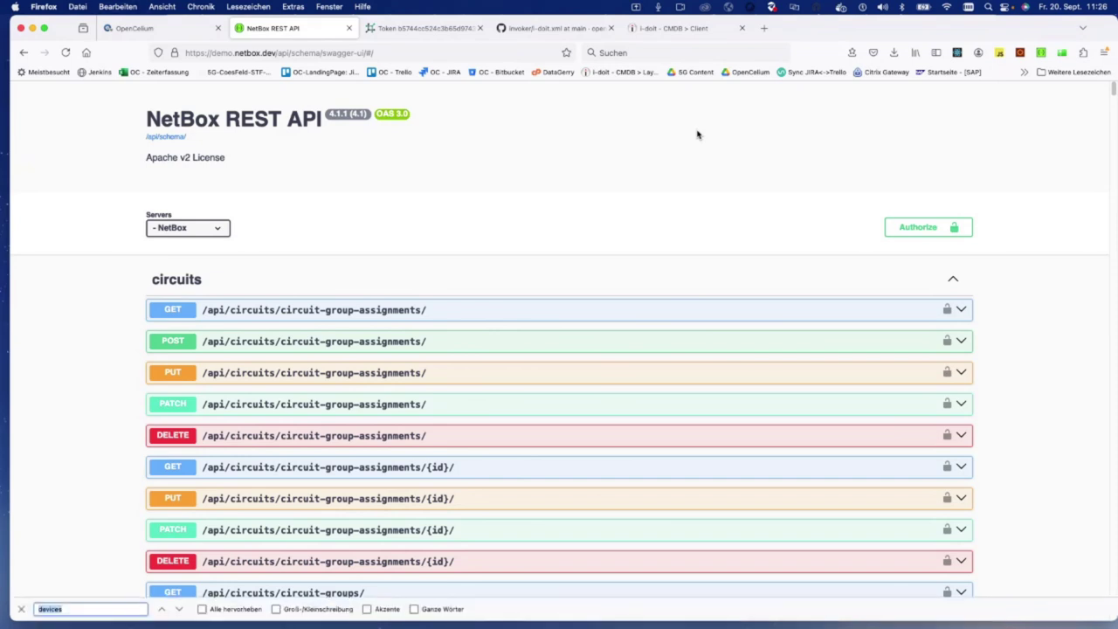
{"action": "type", "text": "devic"}
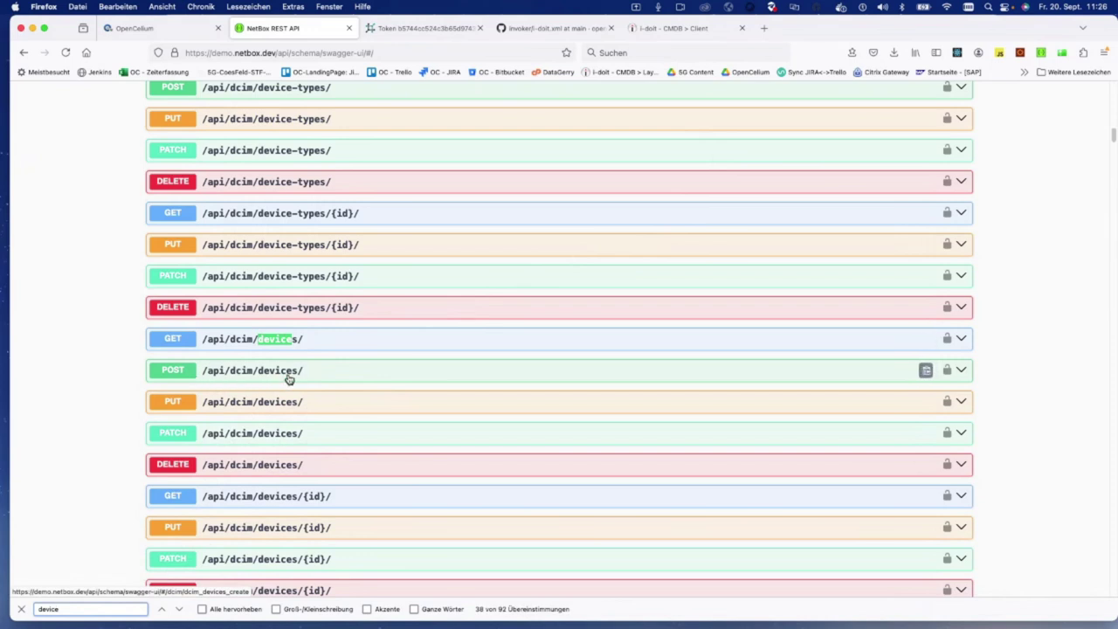
Step: Review GET /api/dcim/devices/ parameters and example response, then collapse it and return to Postman
{"action": "left_click", "coordinate": [280, 339]}
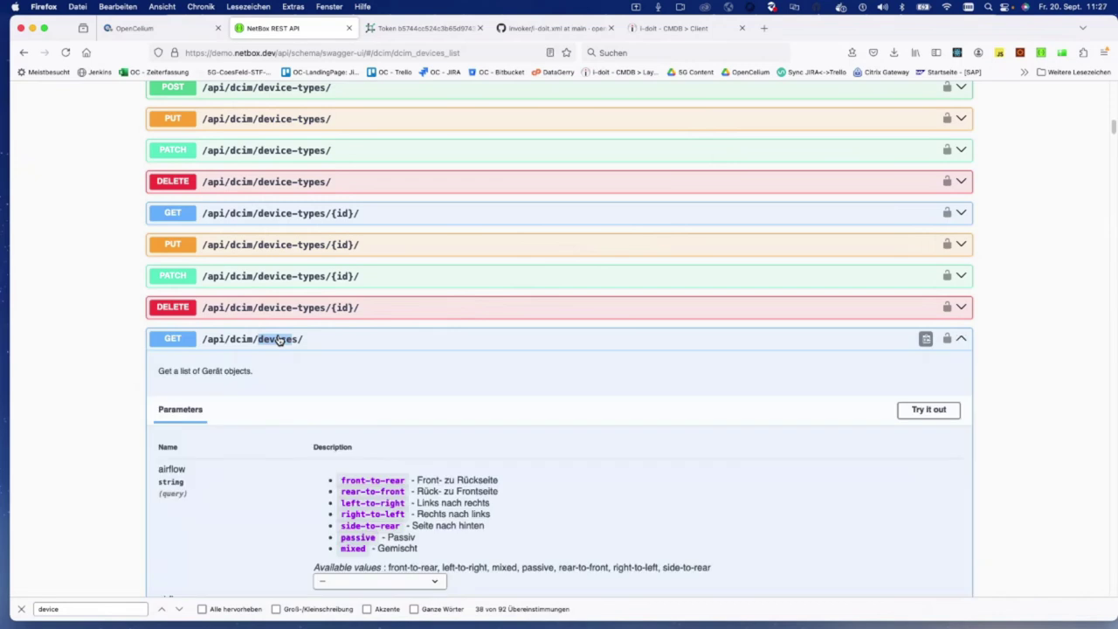
{"action": "scroll", "coordinate": [279, 339], "scroll_direction": "down", "scroll_amount": 3}
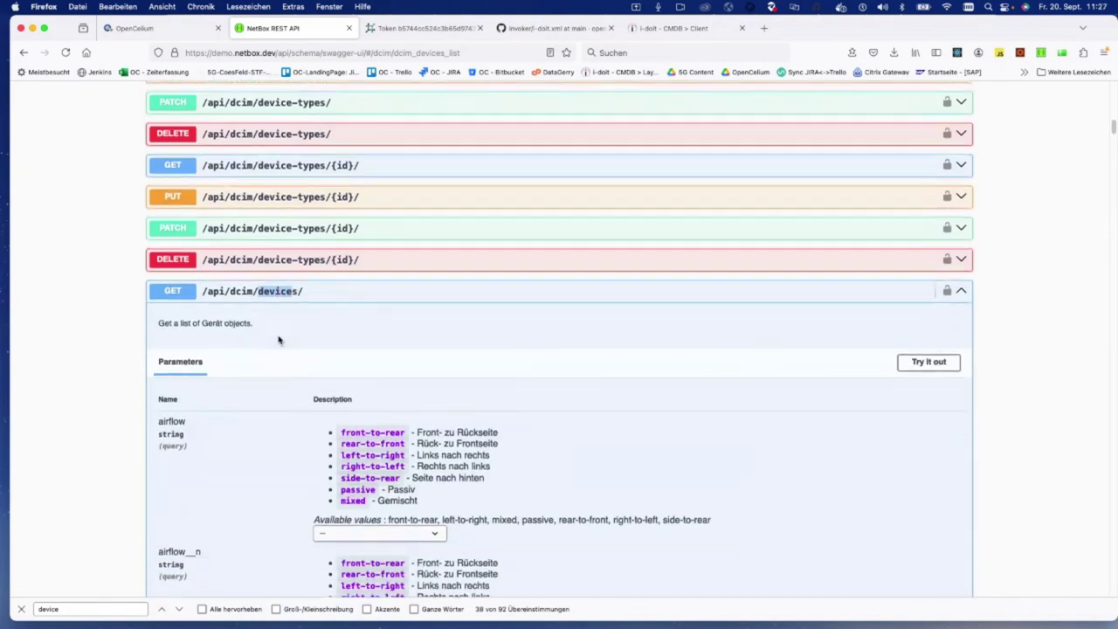
{"action": "scroll", "coordinate": [276, 339], "scroll_direction": "down", "scroll_amount": 1}
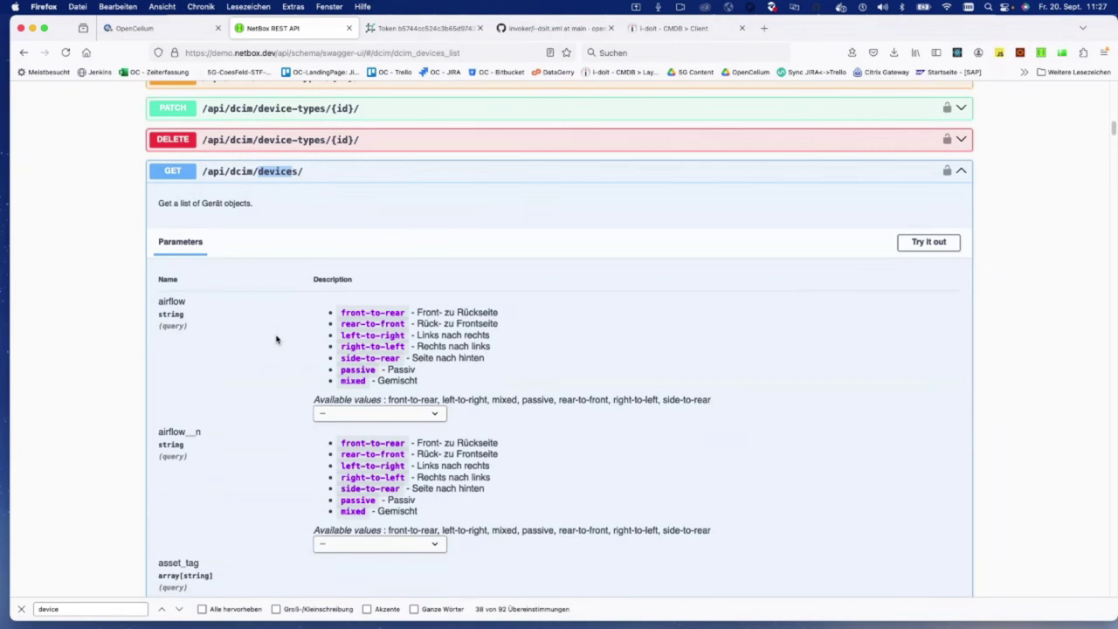
{"action": "scroll", "coordinate": [276, 338], "scroll_direction": "down", "scroll_amount": 1}
{"action": "scroll", "coordinate": [205, 376], "scroll_direction": "down", "scroll_amount": 2}
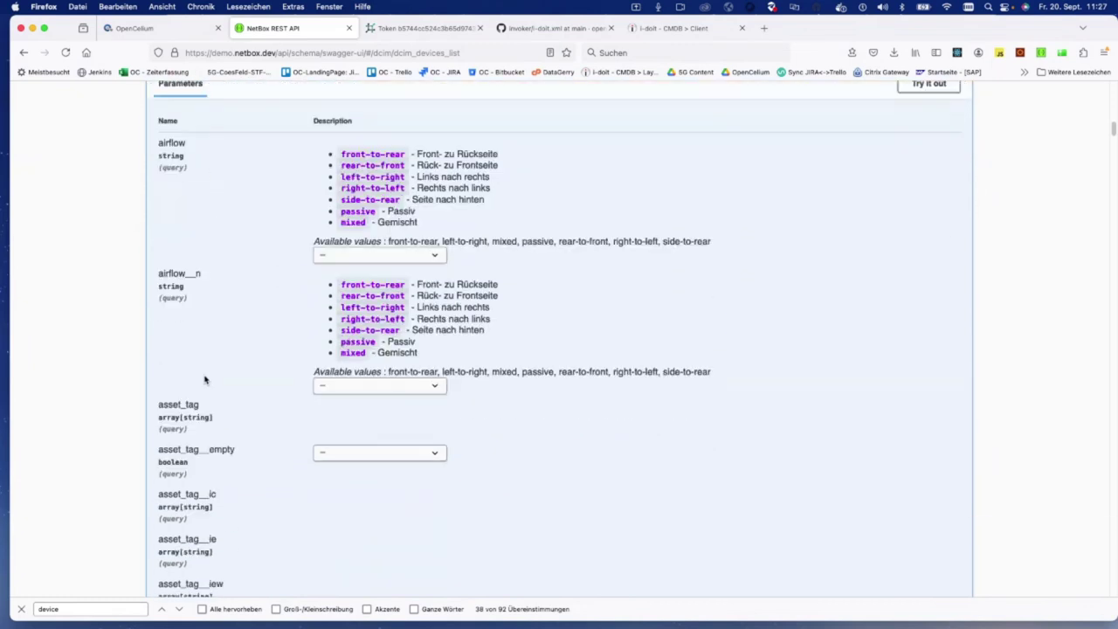
{"action": "scroll", "coordinate": [204, 379], "scroll_direction": "down", "scroll_amount": 4}
{"action": "scroll", "coordinate": [205, 379], "scroll_direction": "down", "scroll_amount": 8}
{"action": "scroll", "coordinate": [205, 379], "scroll_direction": "down", "scroll_amount": 18}
{"action": "scroll", "coordinate": [205, 378], "scroll_direction": "down", "scroll_amount": 15}
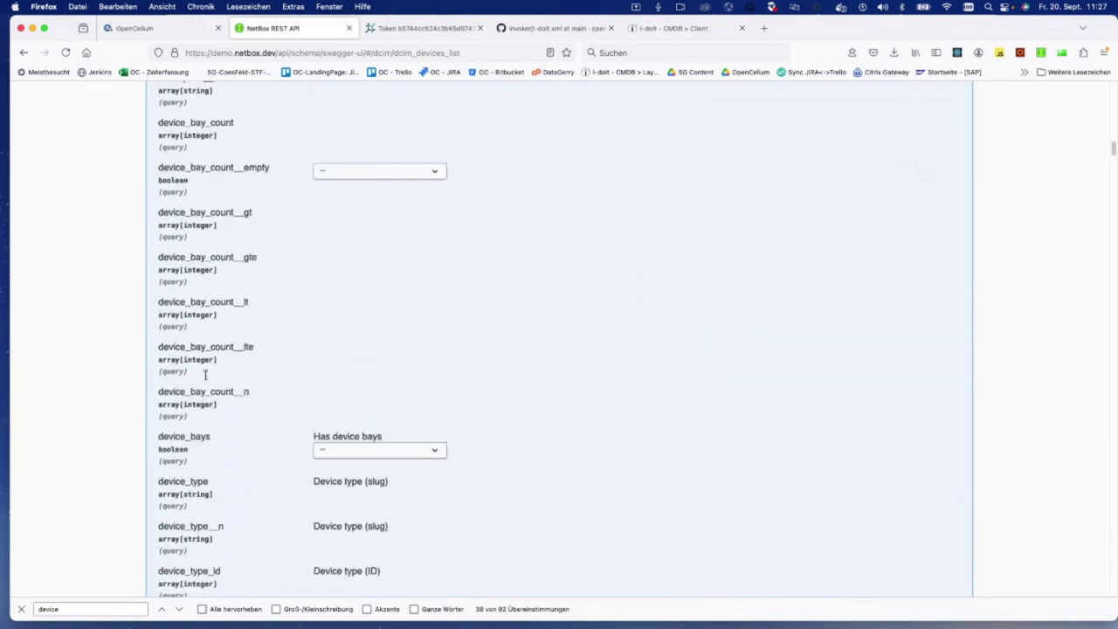
{"action": "left_click_drag", "start_coordinate": [1107, 162], "coordinate": [1113, 212]}
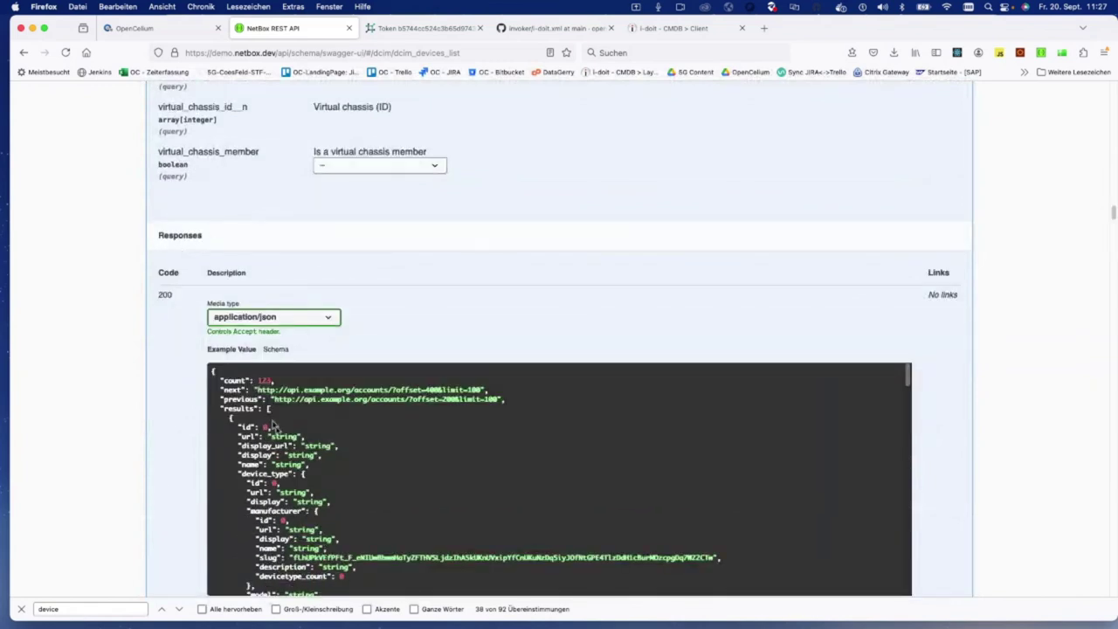
{"action": "scroll", "coordinate": [276, 436], "scroll_direction": "down", "scroll_amount": 2}
{"action": "scroll", "coordinate": [276, 479], "scroll_direction": "up", "scroll_amount": 1}
{"action": "left_click_drag", "start_coordinate": [1112, 213], "coordinate": [1113, 127]}
{"action": "left_click", "coordinate": [360, 226]}
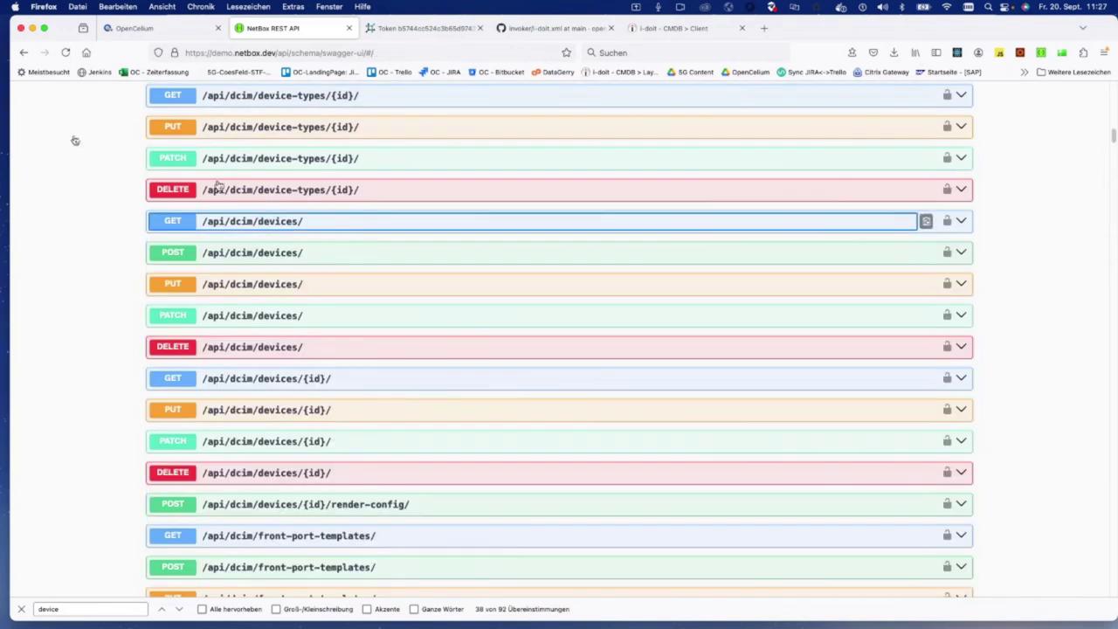
{"action": "key", "text": "ctrl+Left"}
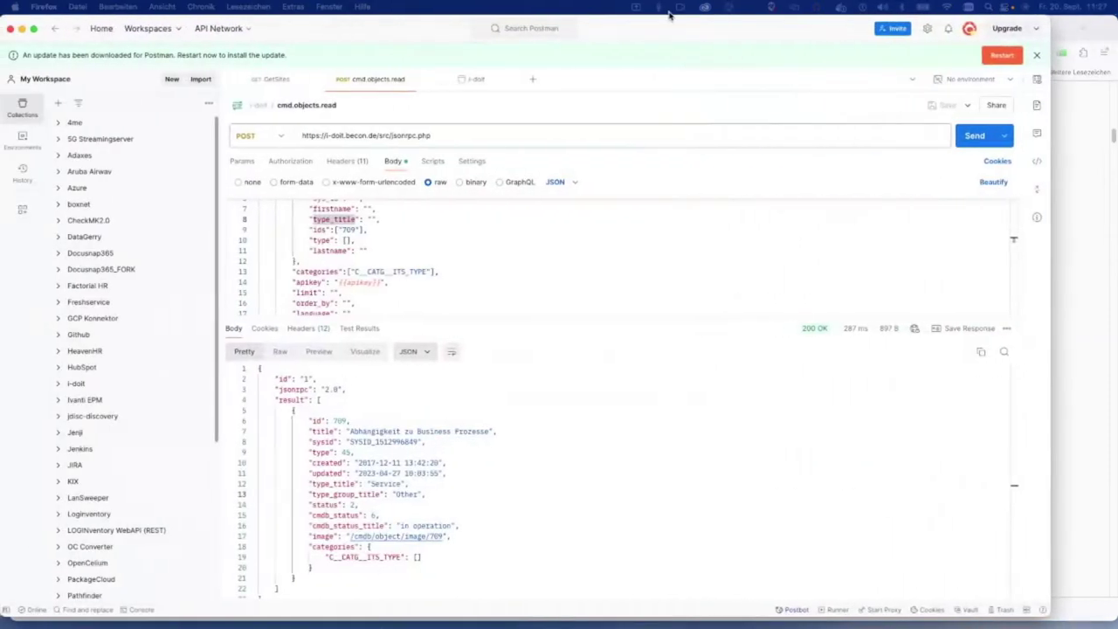
Step: Create a blank collection named Netbox
{"action": "left_click", "coordinate": [82, 103]}
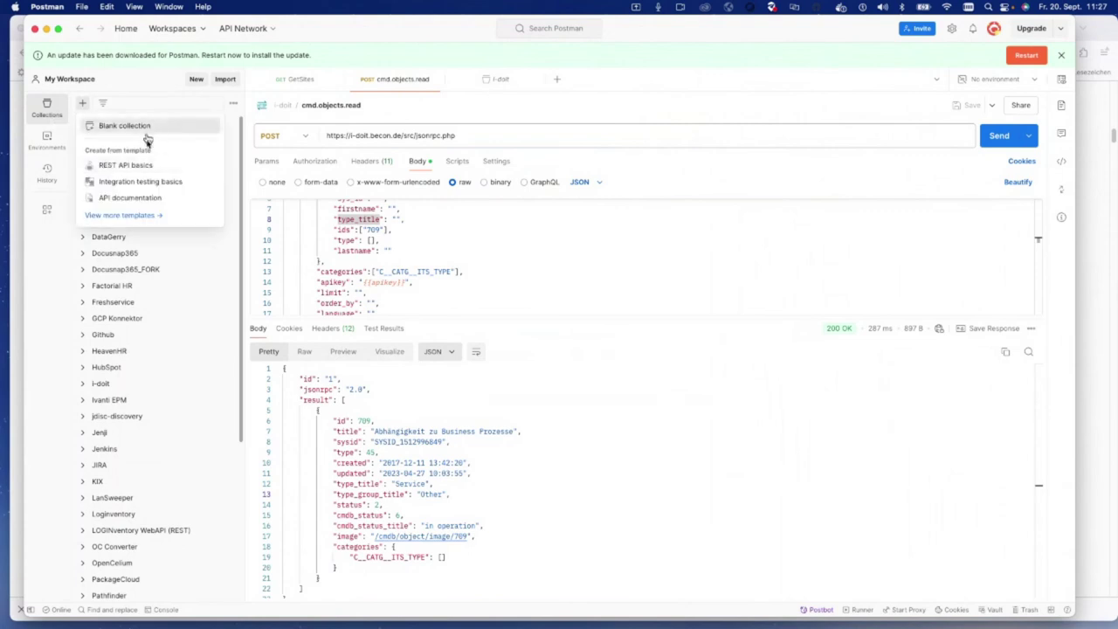
{"action": "left_click", "coordinate": [141, 127]}
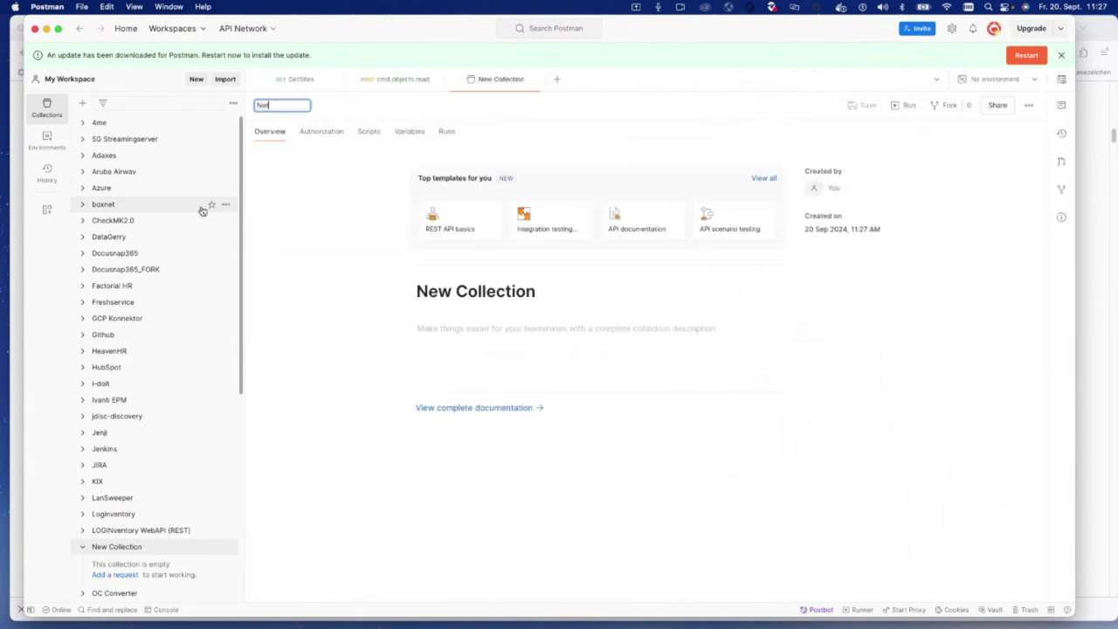
{"action": "key", "text": "Return"}
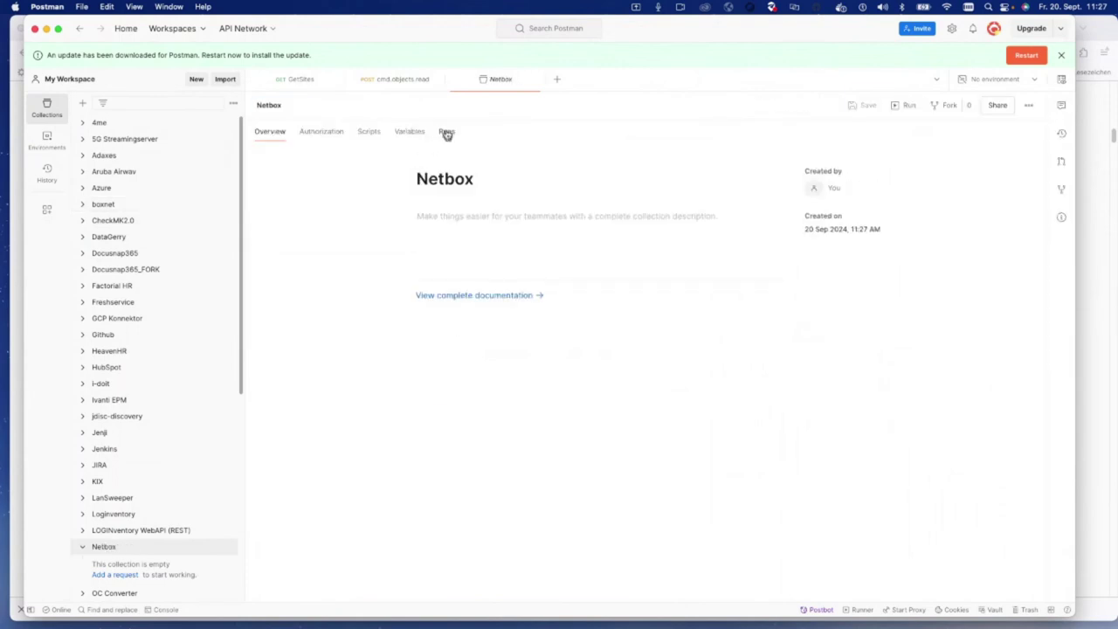
Step: Add url and token collection variables, pasting the NetBox API token as token's value
{"action": "left_click", "coordinate": [418, 129]}
{"action": "left_click", "coordinate": [332, 218]}
{"action": "type", "text": "url"}
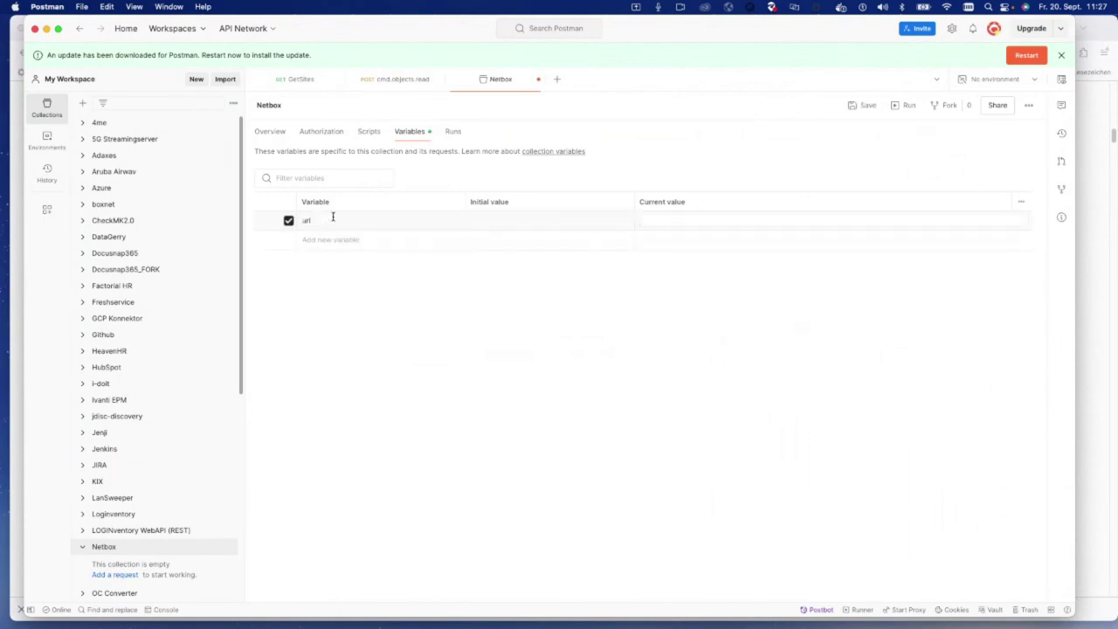
{"action": "left_click", "coordinate": [342, 245]}
{"action": "type", "text": "token"}
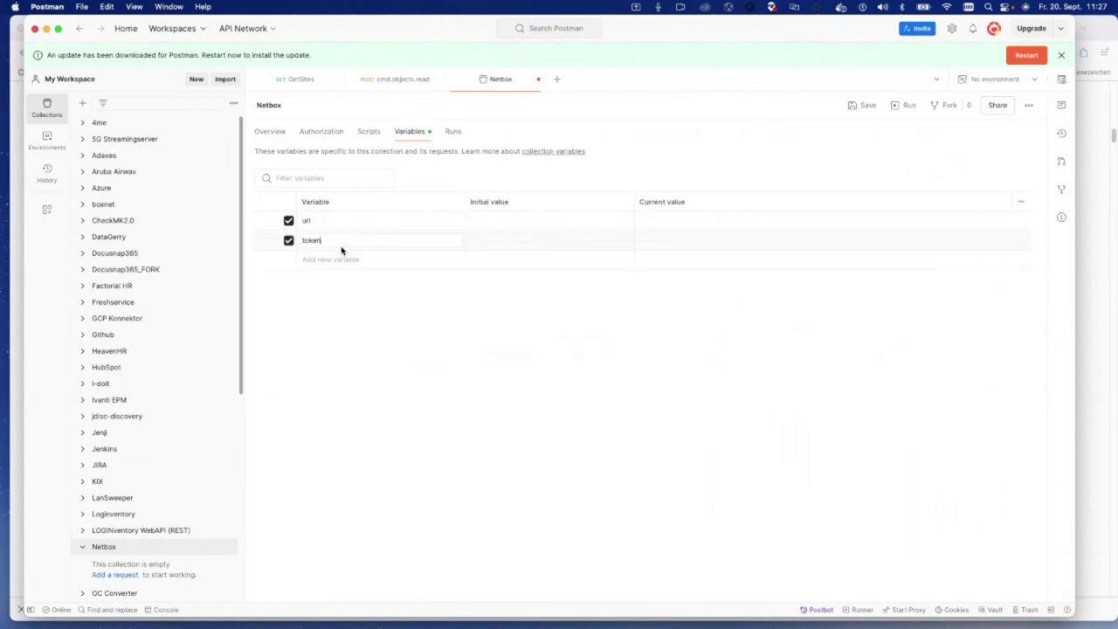
{"action": "left_click", "coordinate": [701, 219]}
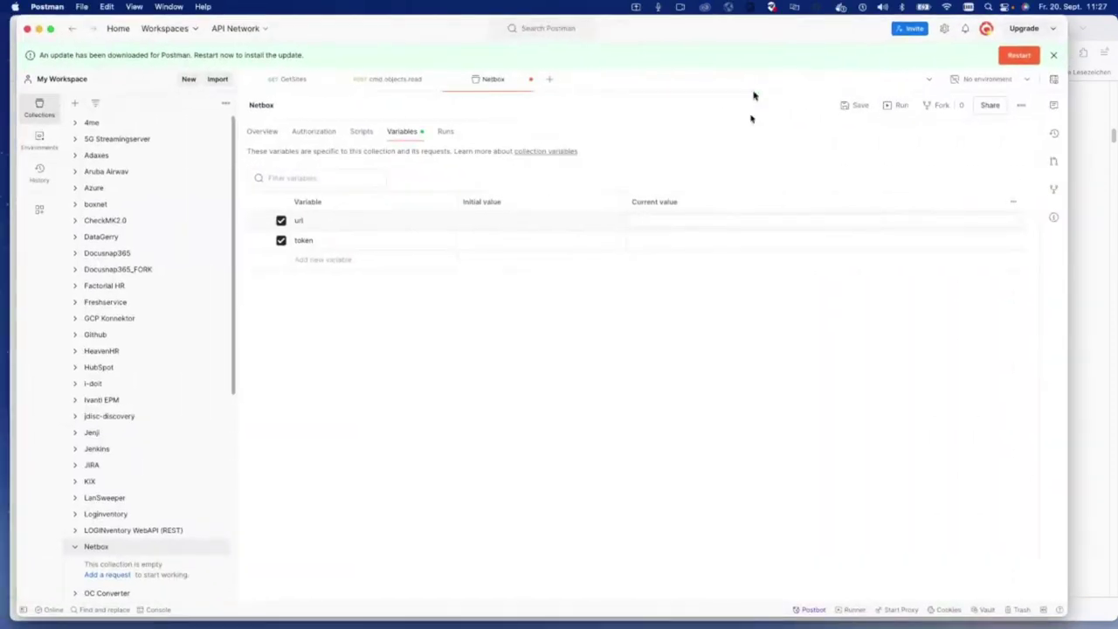
{"action": "key", "text": "super+v"}
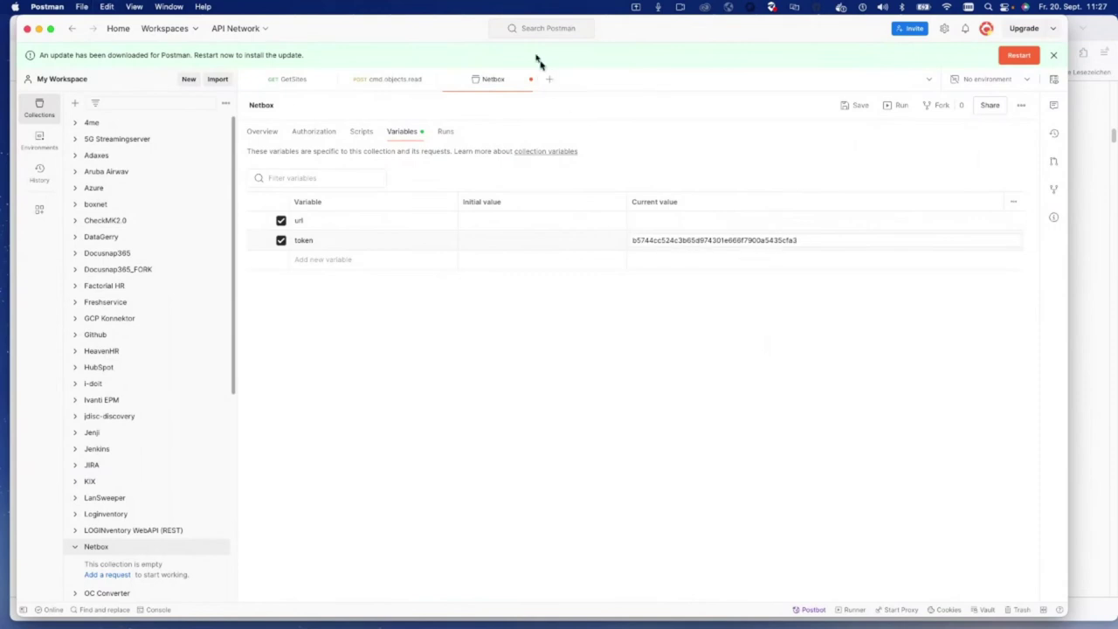
{"action": "left_click_drag", "start_coordinate": [436, 30], "coordinate": [25, 32]}
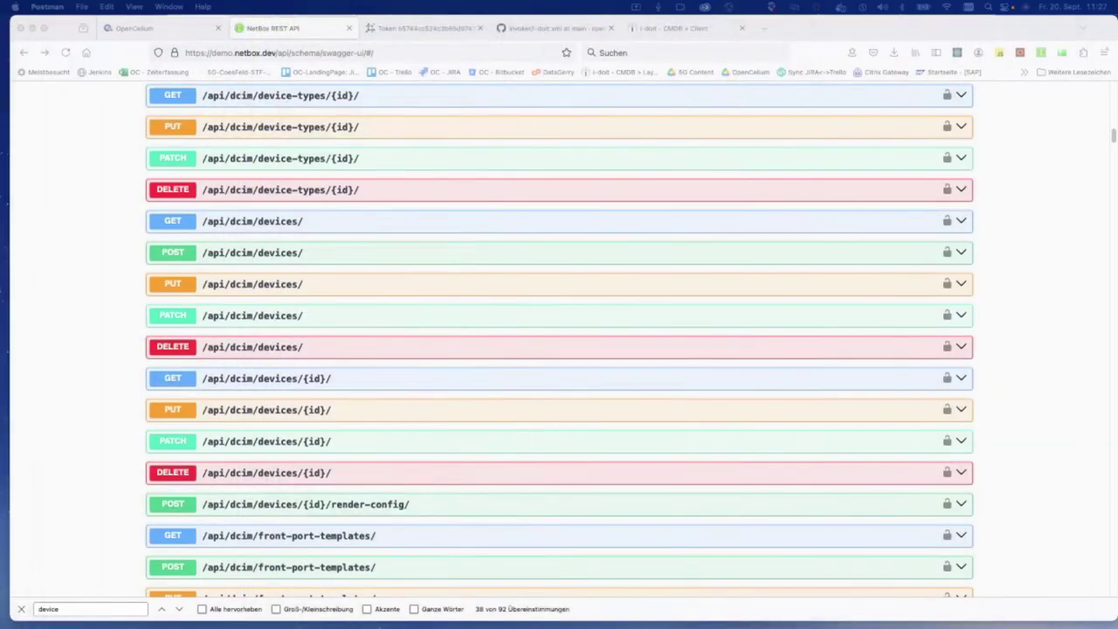
{"action": "left_click", "coordinate": [413, 30]}
{"action": "left_click_drag", "start_coordinate": [279, 53], "coordinate": [111, 48]}
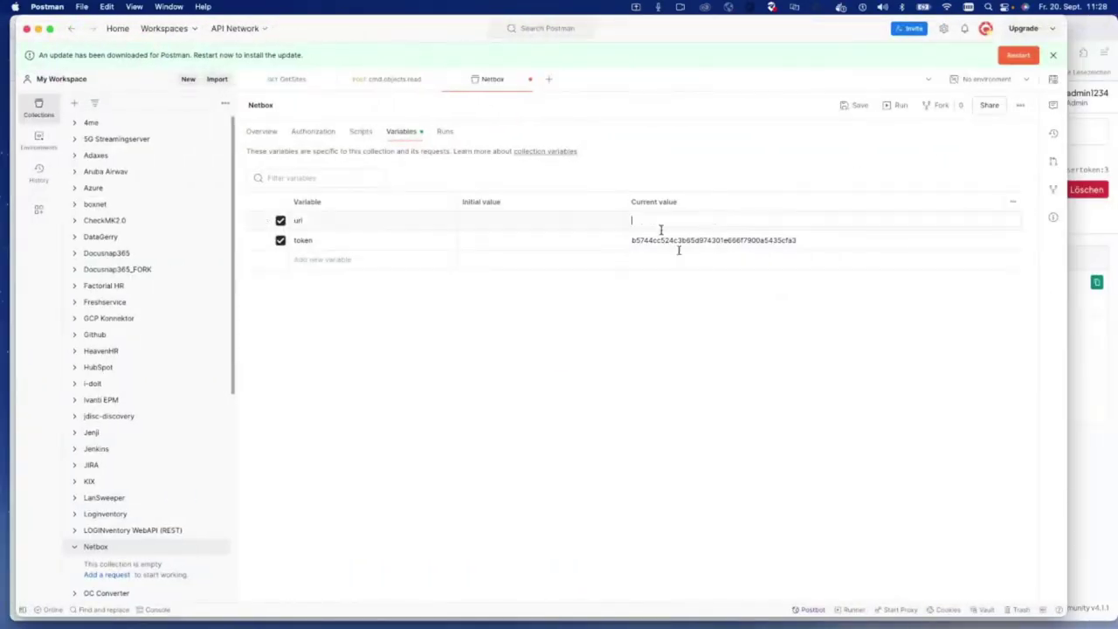
{"action": "type", "text": "https://demo.netbox.dev/"}
{"action": "key", "text": "super+s"}
Step: Add a new request to the Netbox collection with its address starting from {{url}}
{"action": "left_click", "coordinate": [112, 575]}
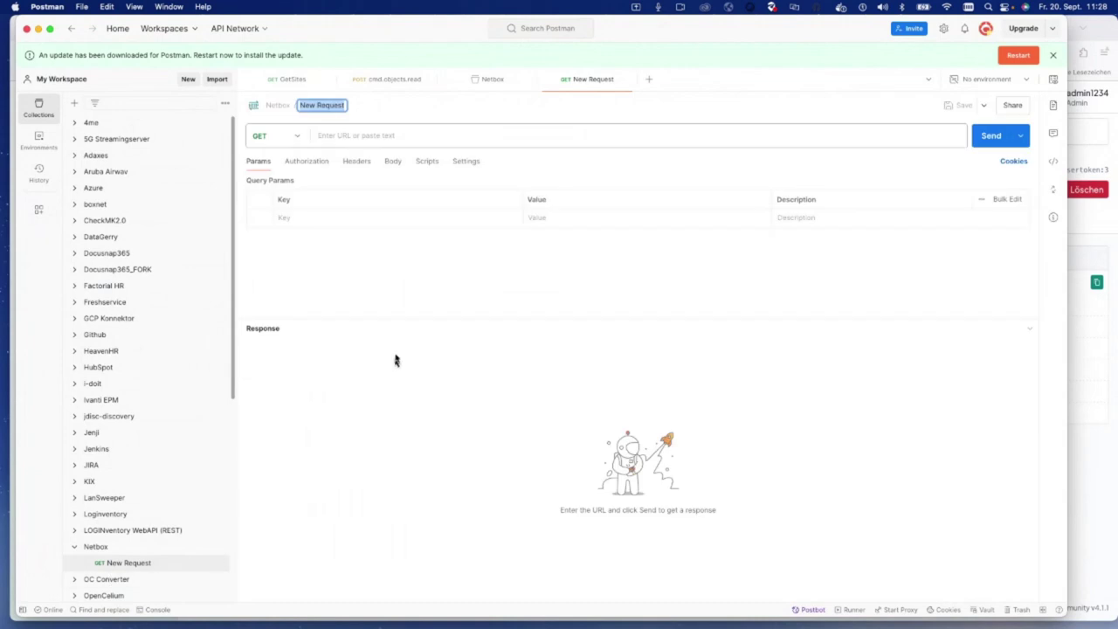
{"action": "left_click", "coordinate": [377, 132]}
{"action": "type", "text": "{{"}
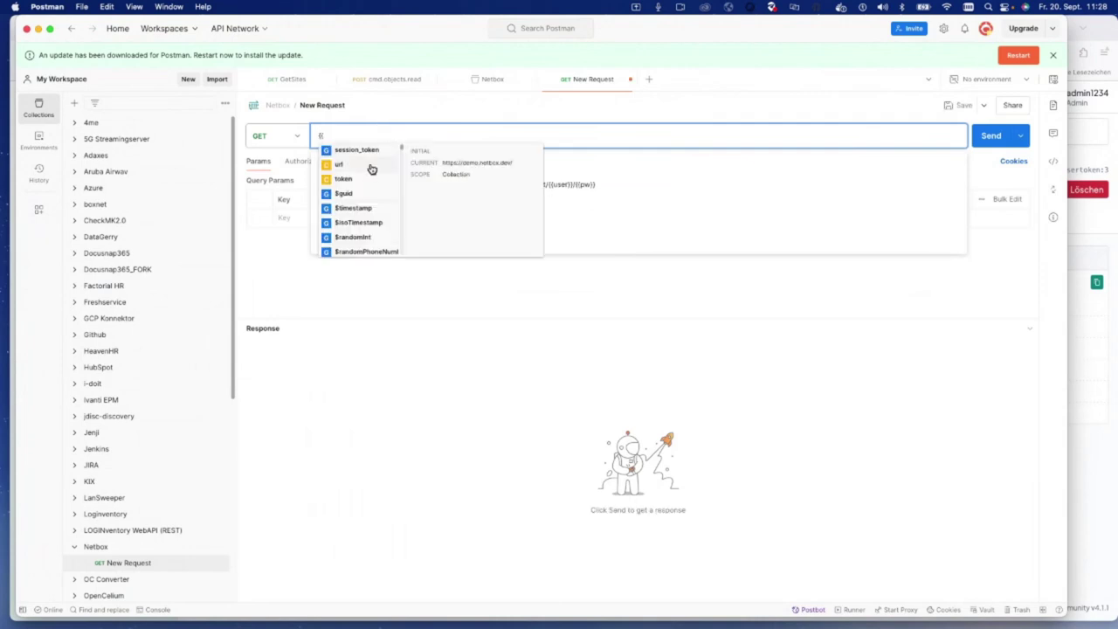
{"action": "left_click", "coordinate": [356, 165]}
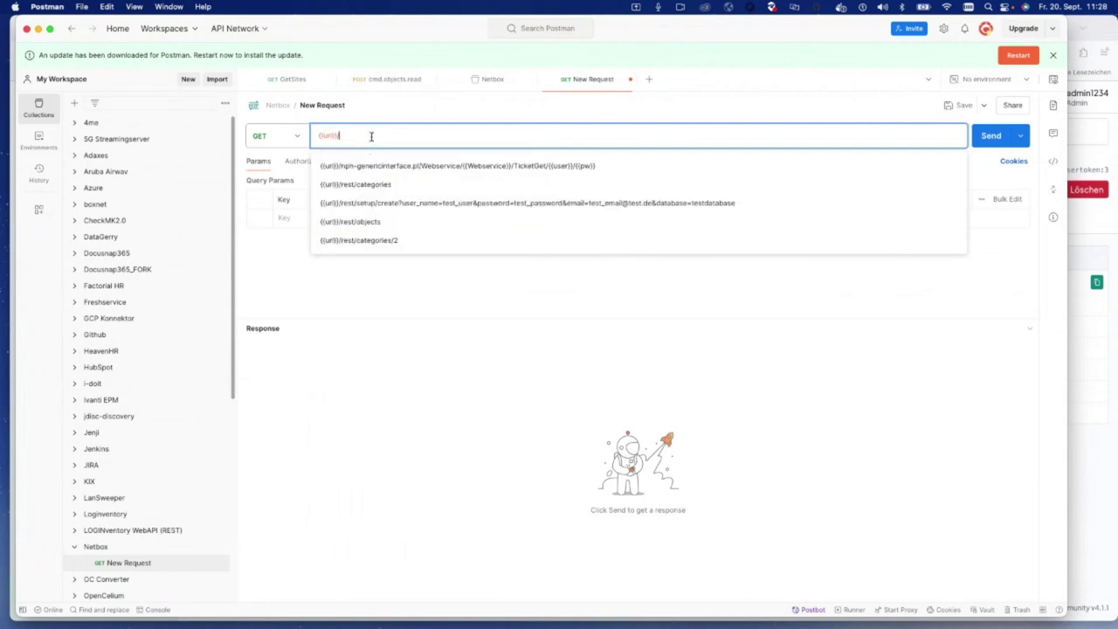
{"action": "type", "text": "/api/"}
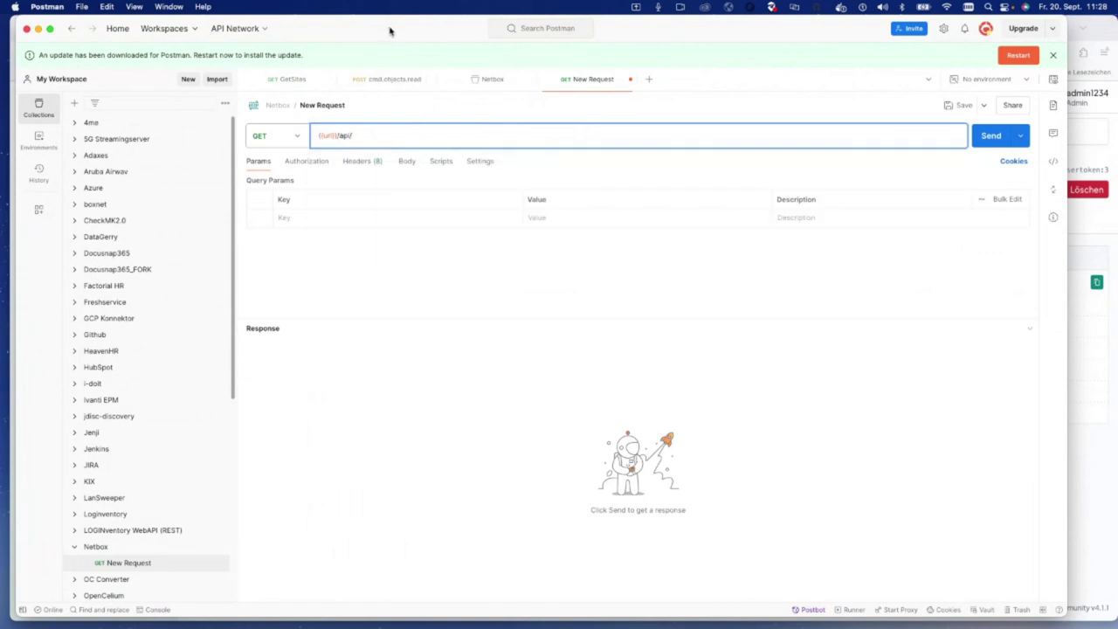
Step: Paste /api/dcim/devices/ from the Swagger docs into the address and send, getting 404 Not Found
{"action": "key", "text": "super+Tab"}
{"action": "left_click", "coordinate": [266, 28]}
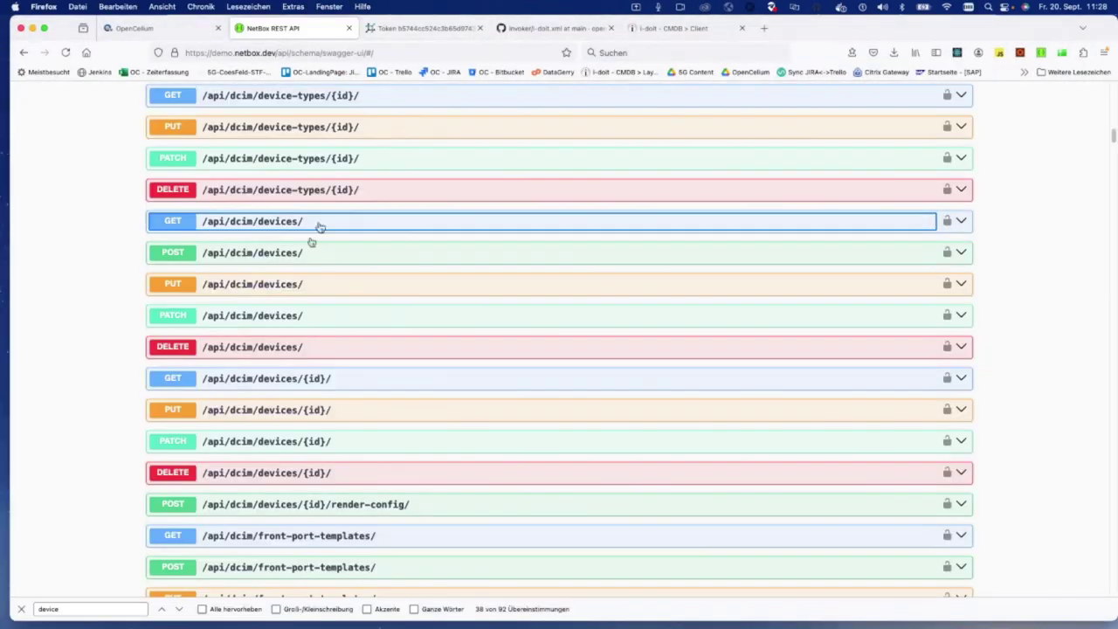
{"action": "left_click_drag", "start_coordinate": [198, 226], "coordinate": [294, 220]}
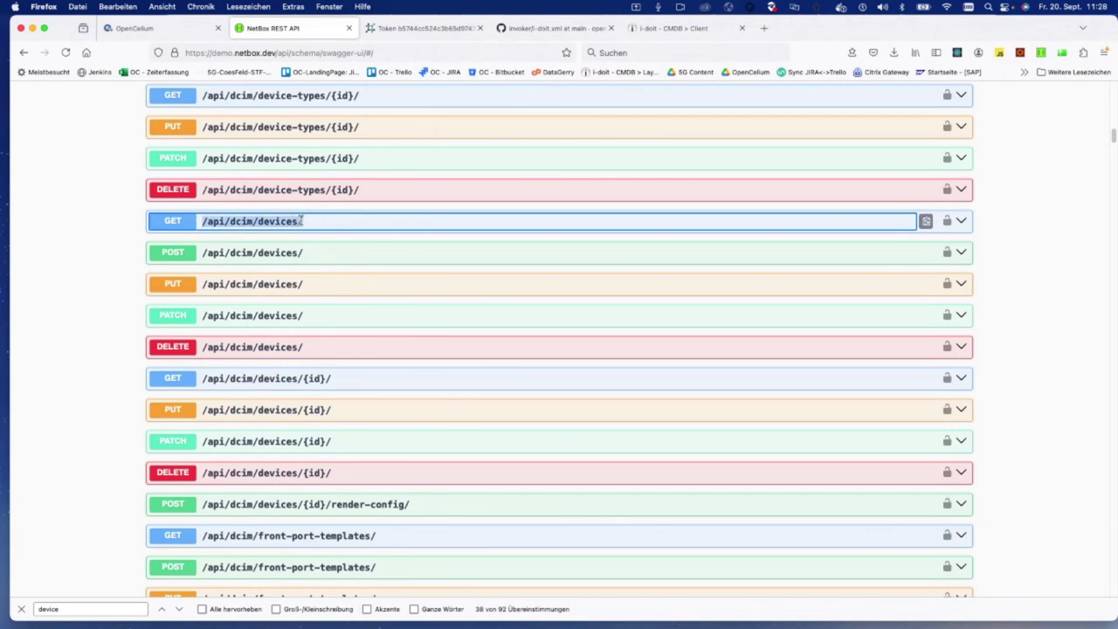
{"action": "key", "text": "super+Tab"}
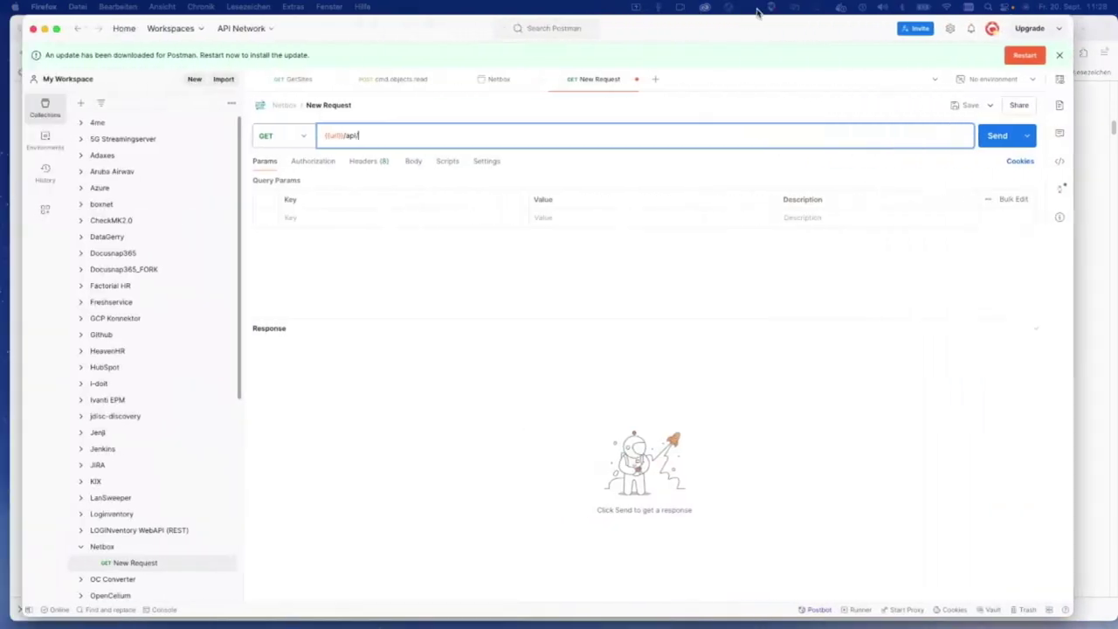
{"action": "left_click_drag", "start_coordinate": [346, 138], "coordinate": [425, 139]}
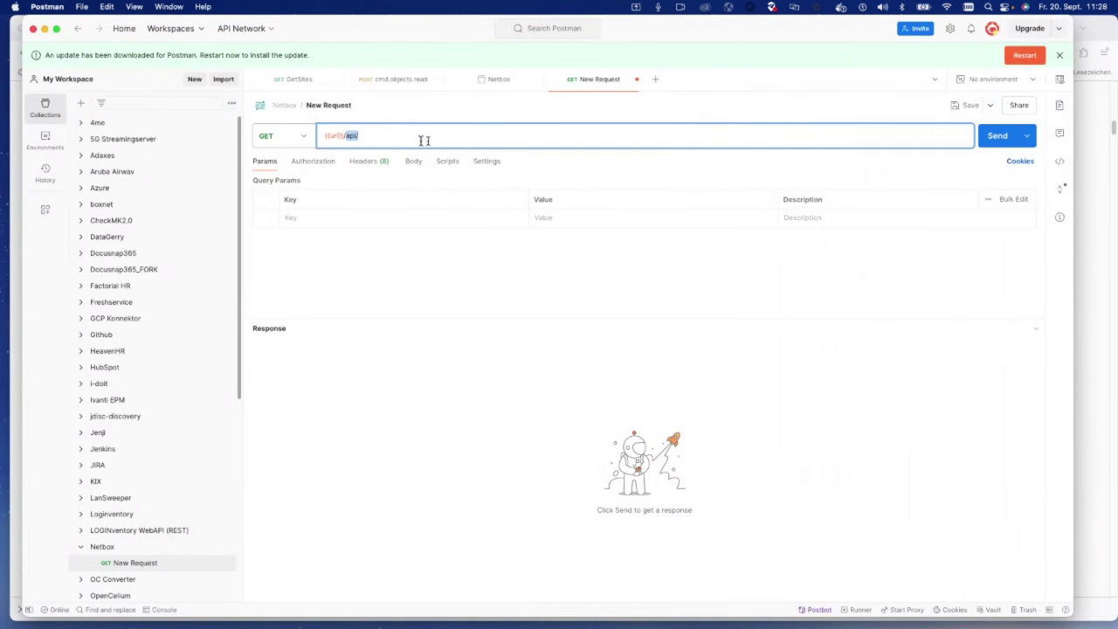
{"action": "type", "text": "/api/dcim/devices/"}
{"action": "key", "text": "super+Return"}
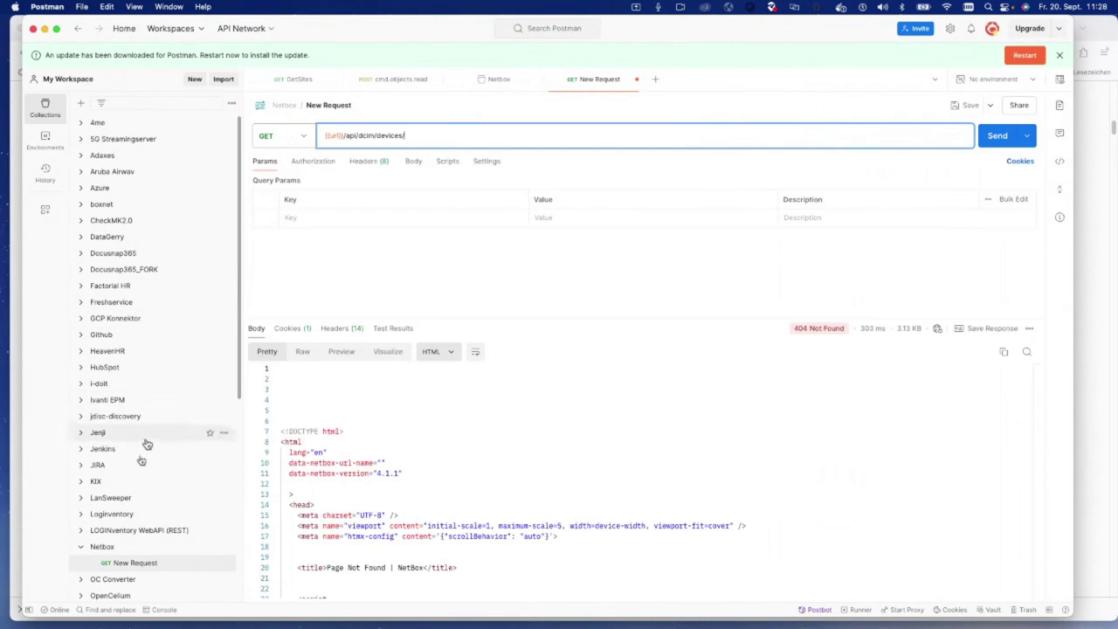
{"action": "left_click", "coordinate": [103, 546]}
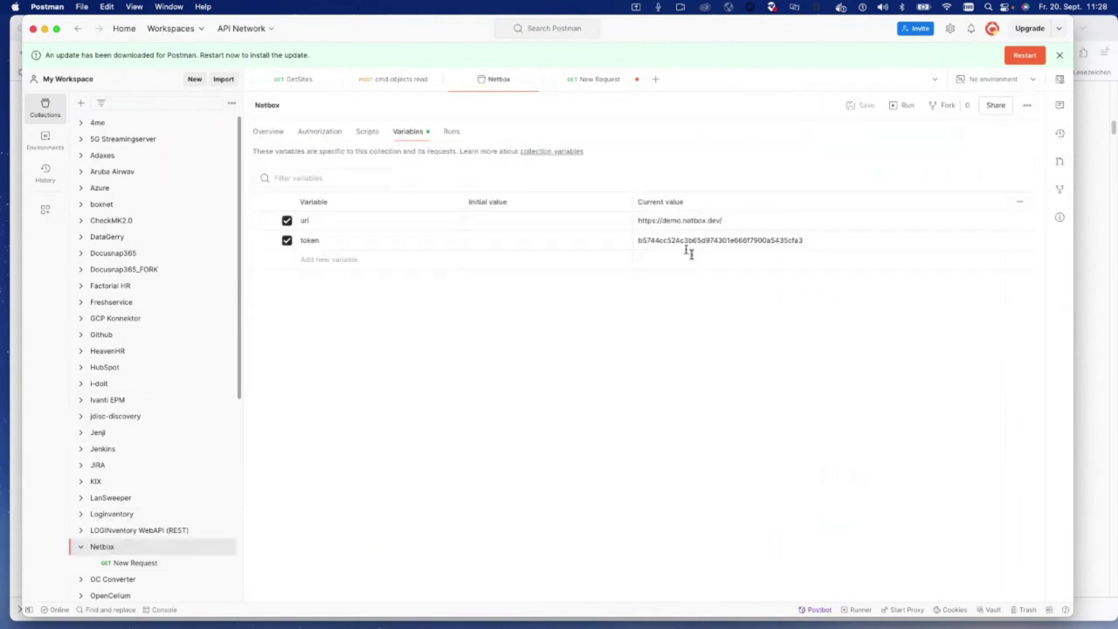
Step: Set the Netbox collection's authorization to API Key using the {{token}} variable, and save
{"action": "left_click", "coordinate": [150, 564]}
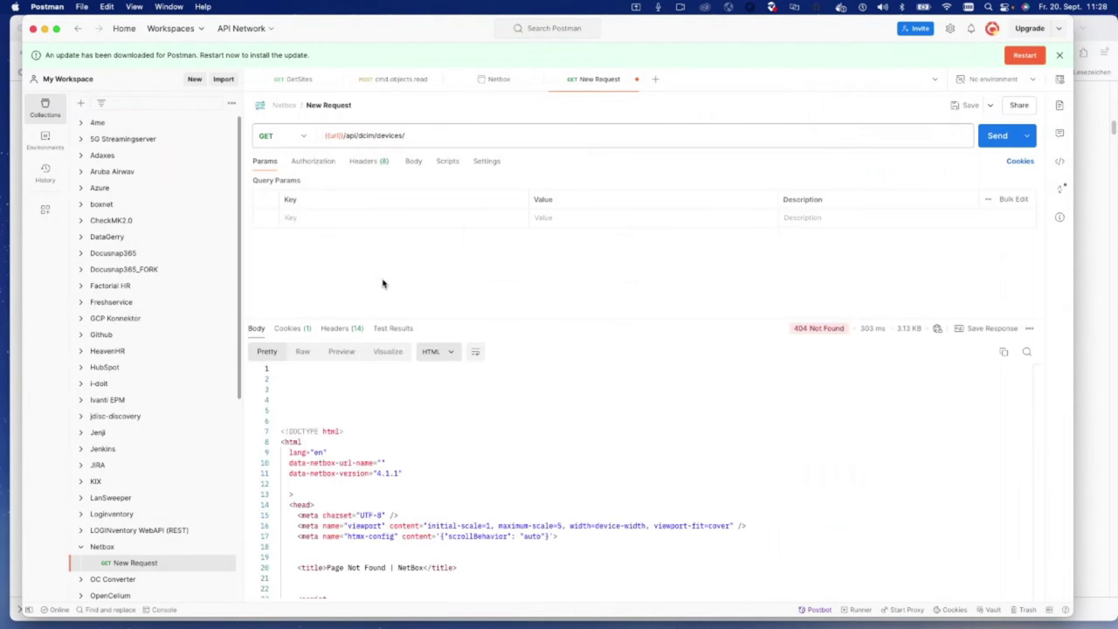
{"action": "scroll", "coordinate": [432, 436], "scroll_direction": "down", "scroll_amount": 5}
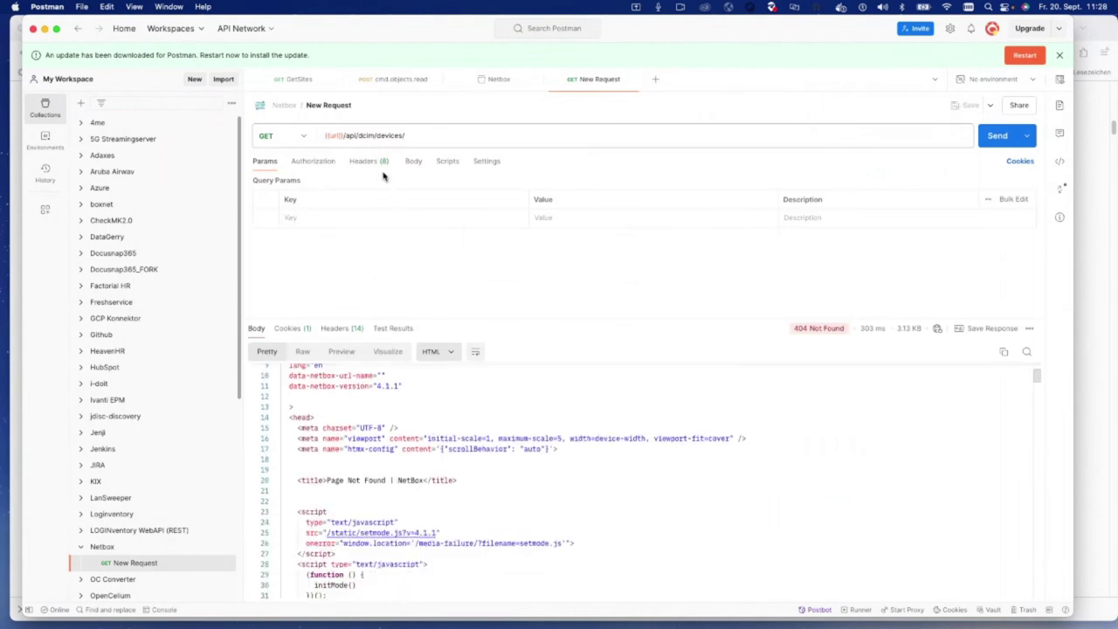
{"action": "left_click", "coordinate": [326, 166]}
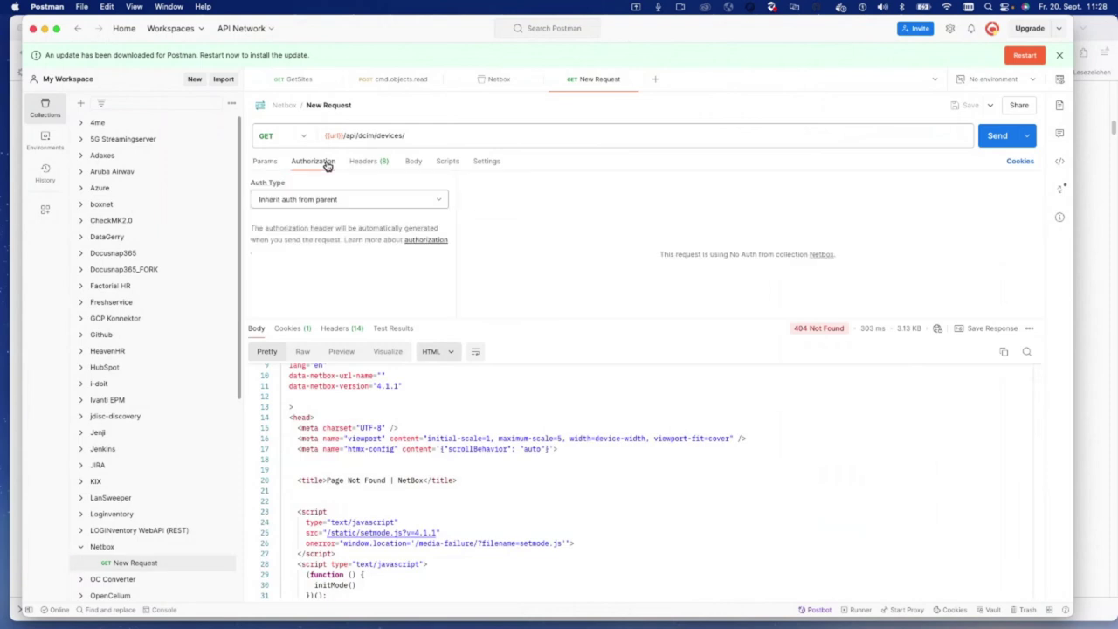
{"action": "left_click", "coordinate": [136, 550]}
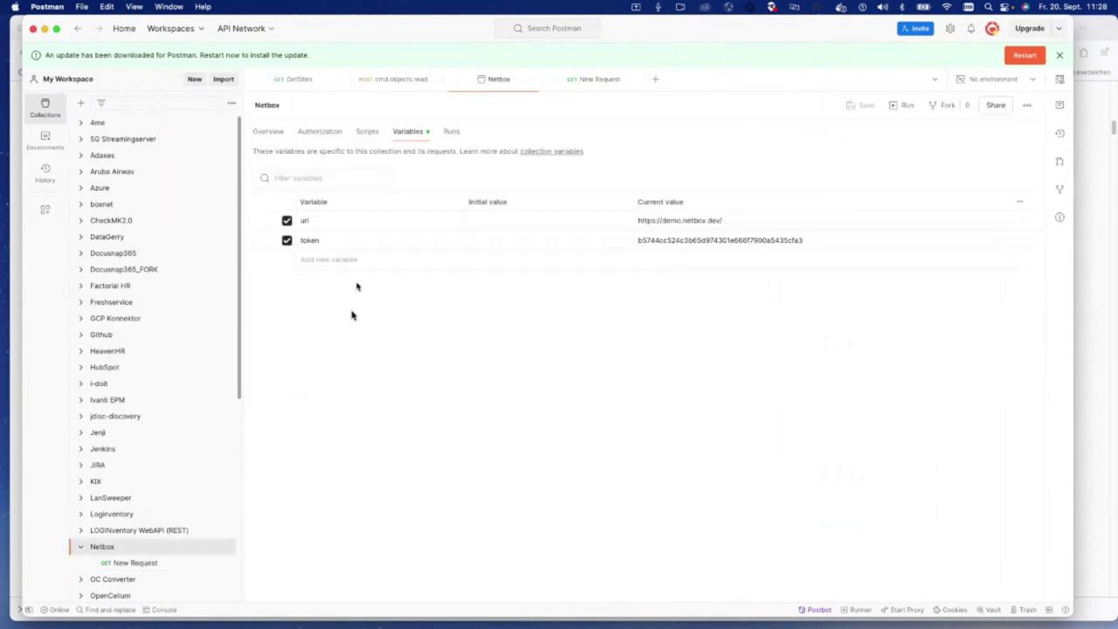
{"action": "left_click", "coordinate": [332, 133]}
{"action": "left_click", "coordinate": [338, 193]}
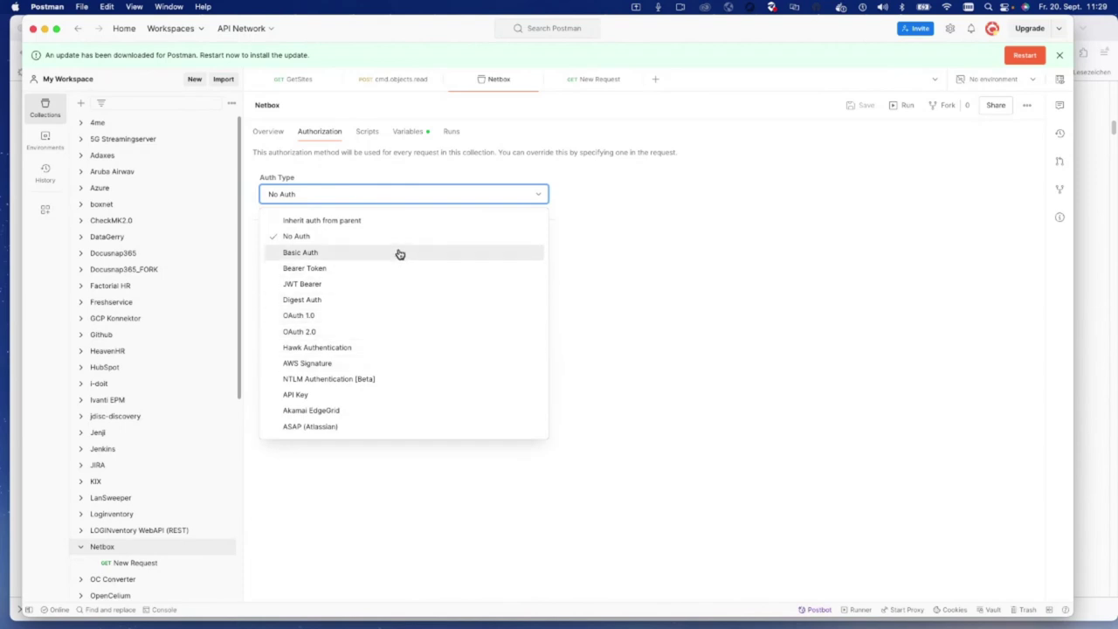
{"action": "left_click", "coordinate": [392, 398]}
{"action": "left_click", "coordinate": [454, 333]}
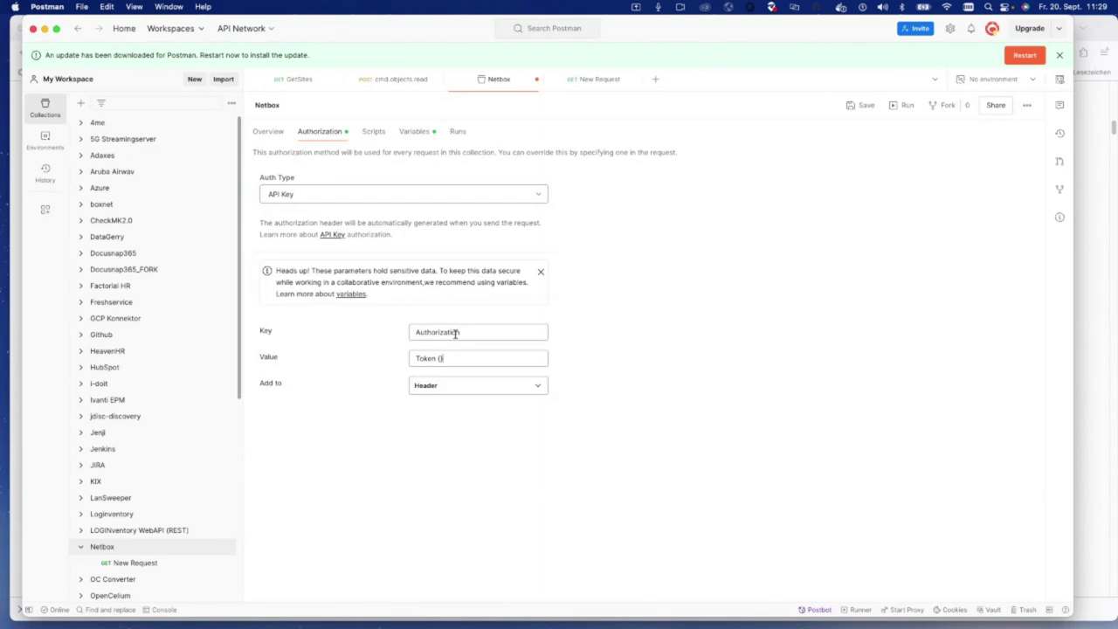
{"action": "type", "text": "{"}
{"action": "key", "text": "Down"}
{"action": "key", "text": "Down"}
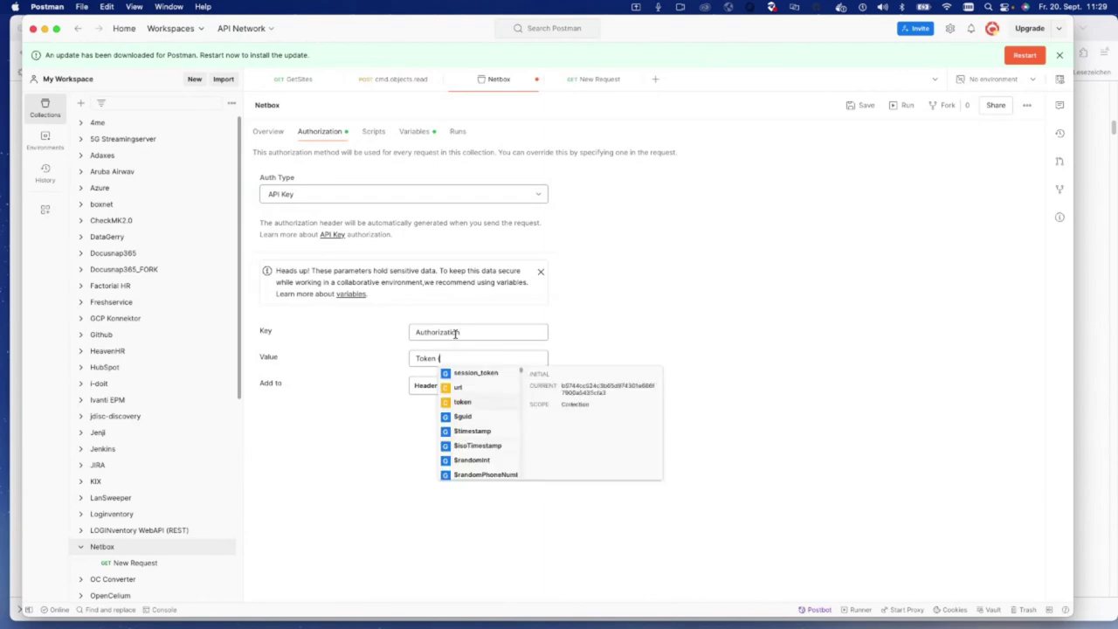
{"action": "key", "text": "Return"}
{"action": "key", "text": "ctrl+s"}
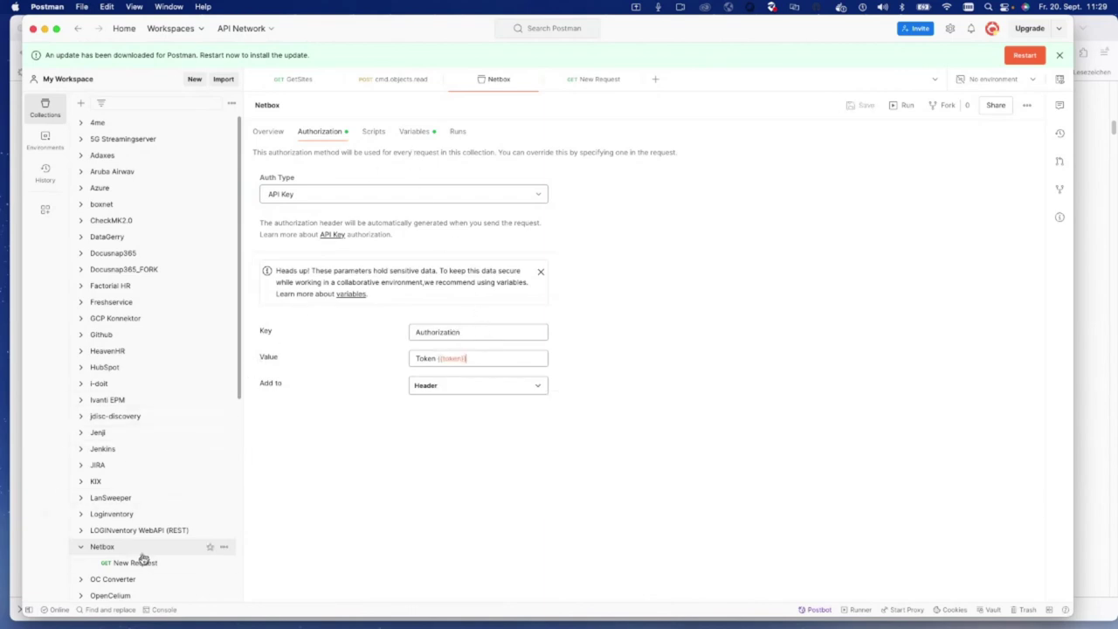
Step: Resend the request, then copy url and token current values into their initial values and save
{"action": "left_click", "coordinate": [146, 563]}
{"action": "left_click", "coordinate": [987, 140]}
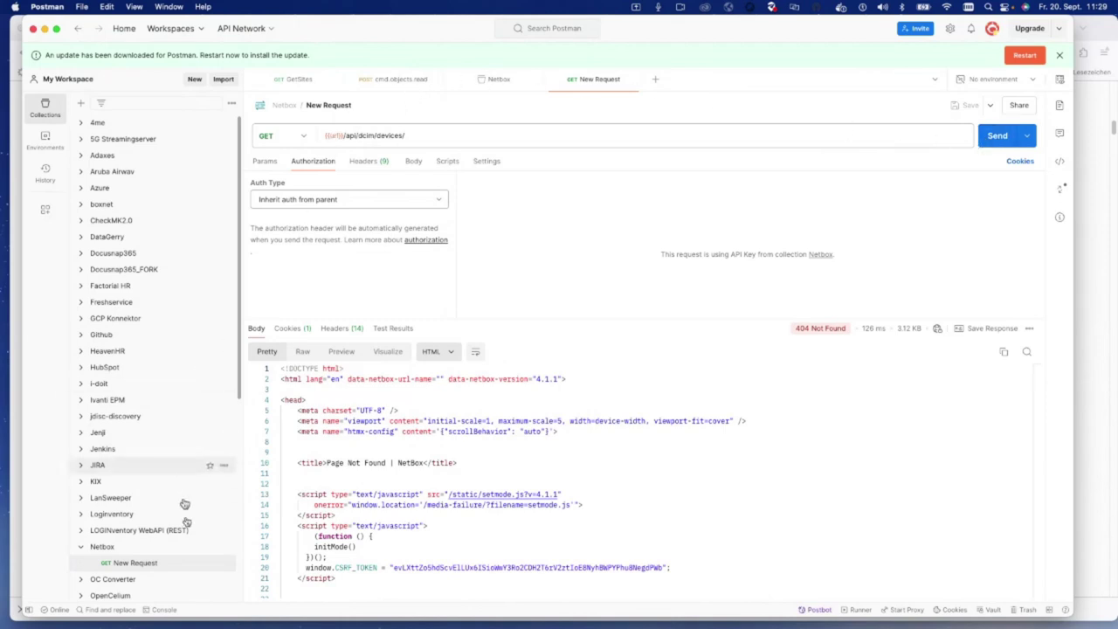
{"action": "left_click", "coordinate": [122, 550]}
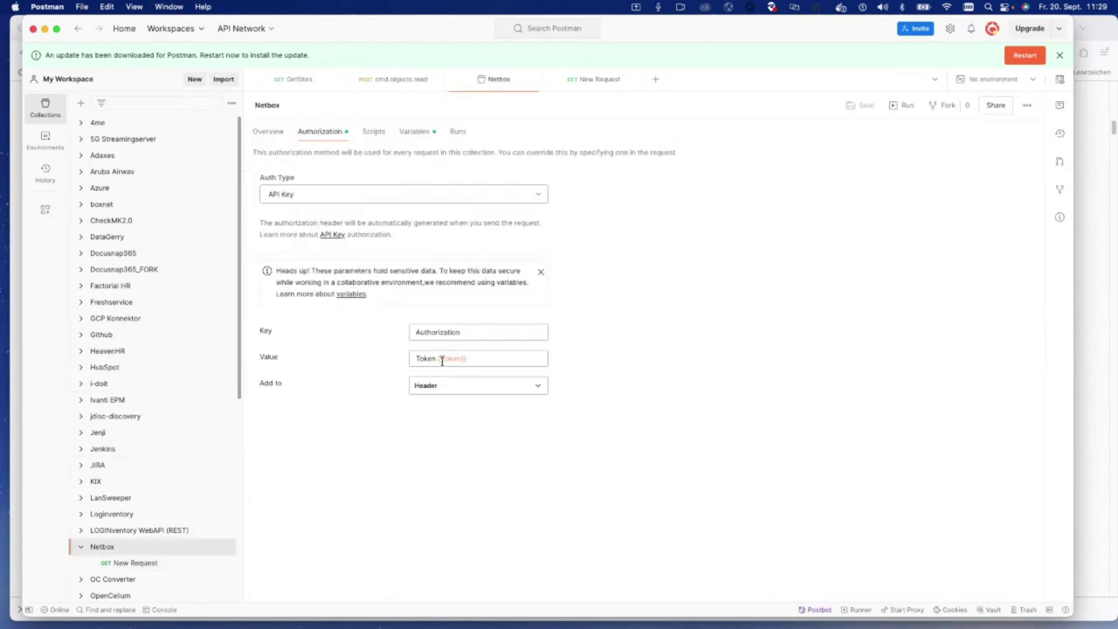
{"action": "left_click", "coordinate": [414, 131]}
{"action": "triple_click", "coordinate": [696, 219]}
{"action": "key", "text": "ctrl+c"}
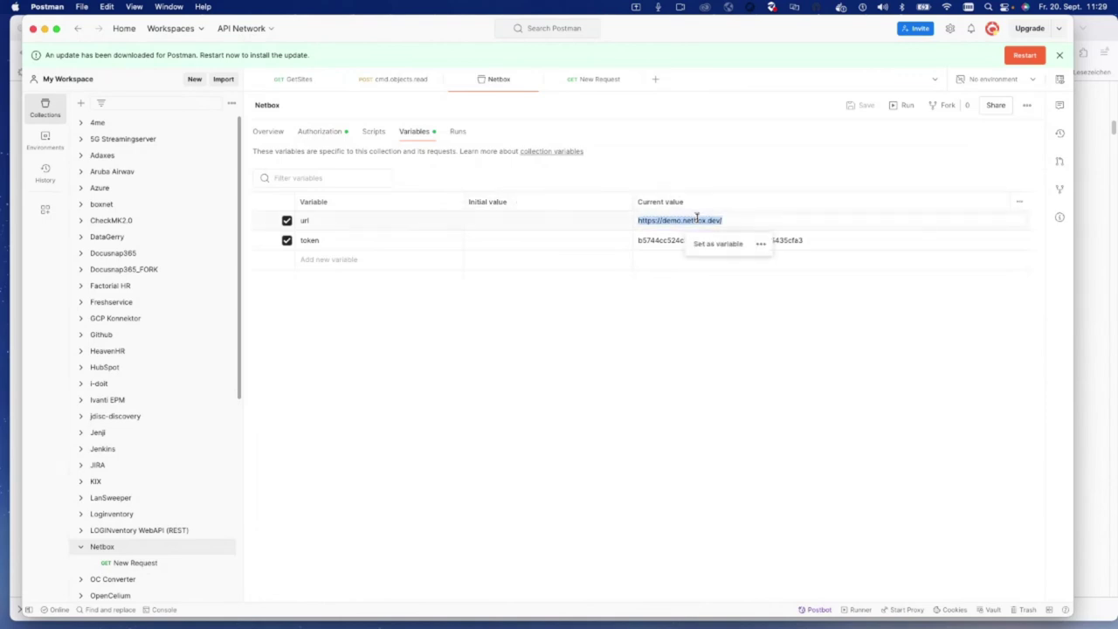
{"action": "left_click", "coordinate": [504, 220]}
{"action": "key", "text": "ctrl+v"}
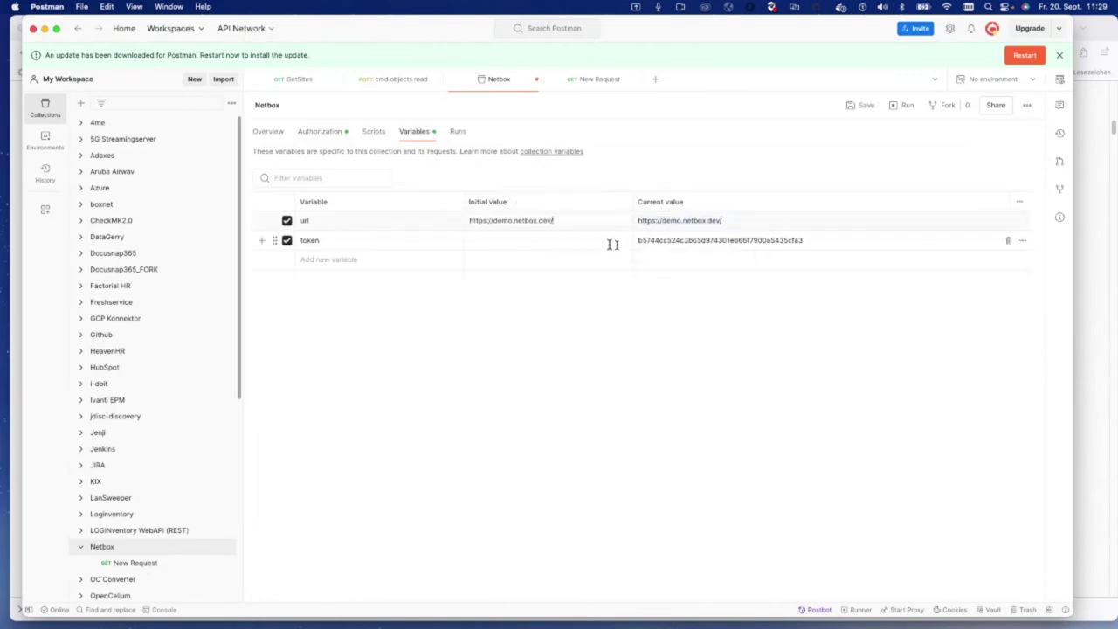
{"action": "triple_click", "coordinate": [714, 240]}
{"action": "left_click", "coordinate": [515, 240]}
{"action": "key", "text": "ctrl+v"}
{"action": "key", "text": "ctrl+s"}
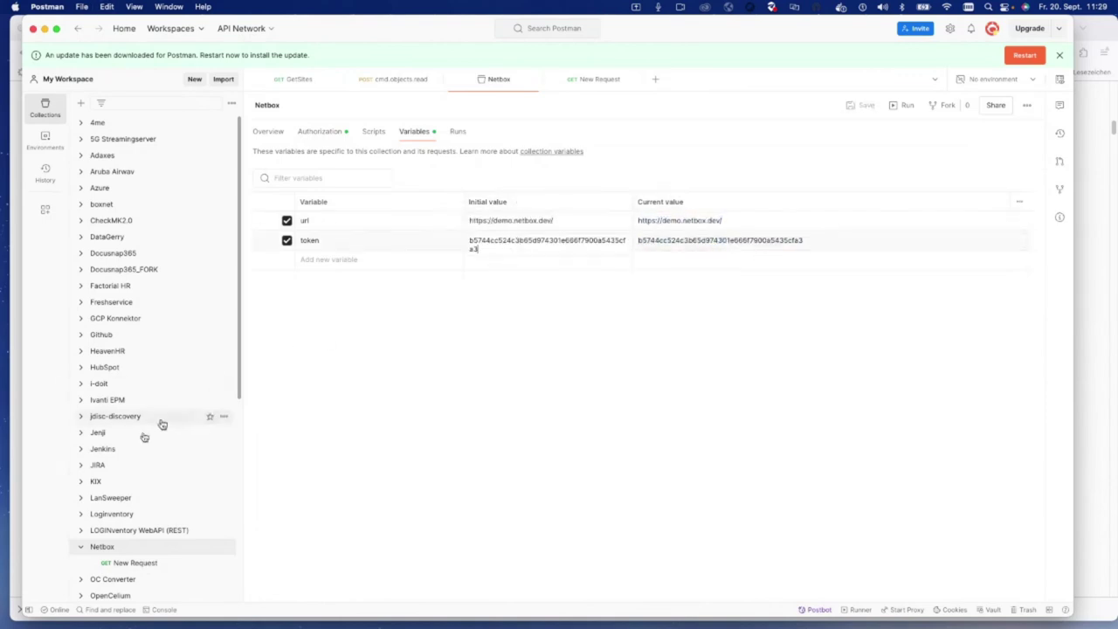
Step: Remove the extra slash after {{url}} and resend, now getting 200 OK with count 79
{"action": "key", "text": "ctrl+Tab"}
{"action": "key", "text": "super+Return"}
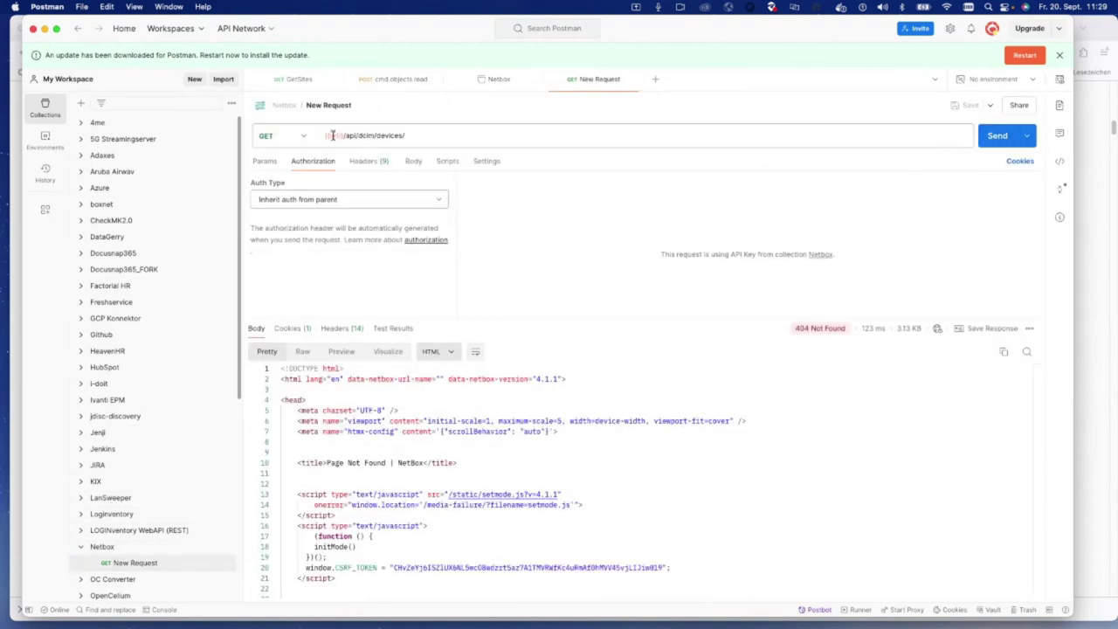
{"action": "mouse_move", "coordinate": [332, 136]}
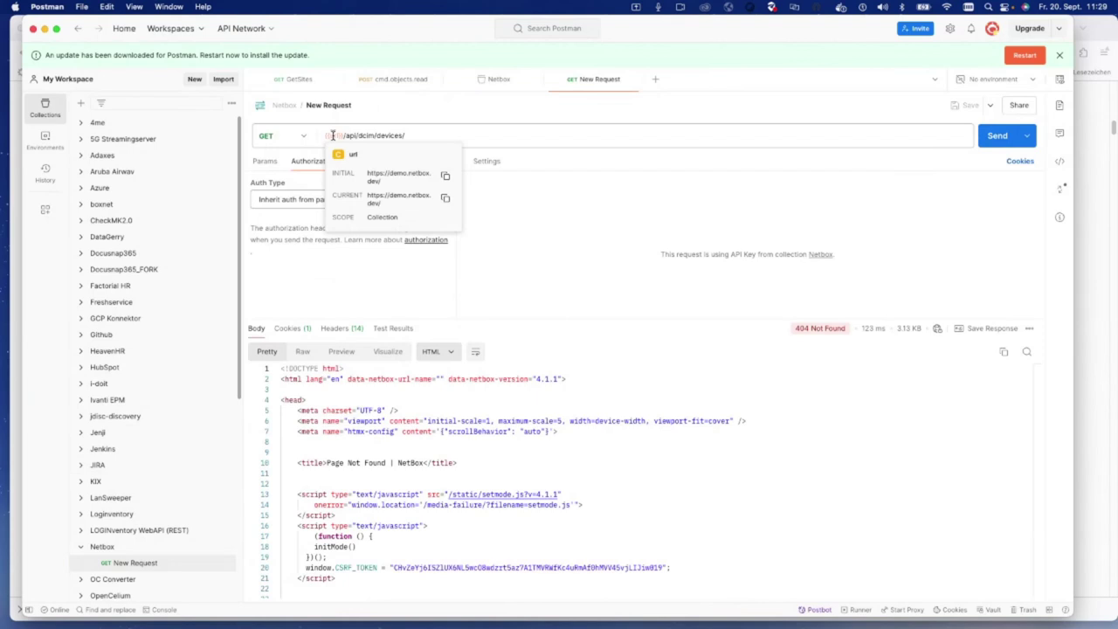
{"action": "left_click", "coordinate": [346, 138]}
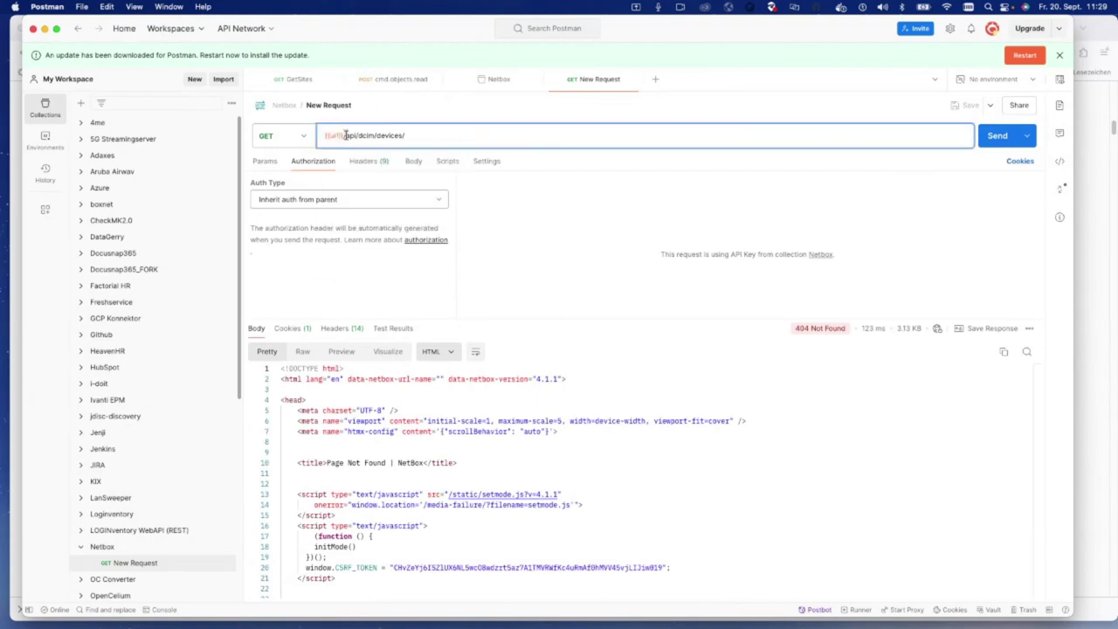
{"action": "key", "text": "BackSpace"}
{"action": "key", "text": "Return"}
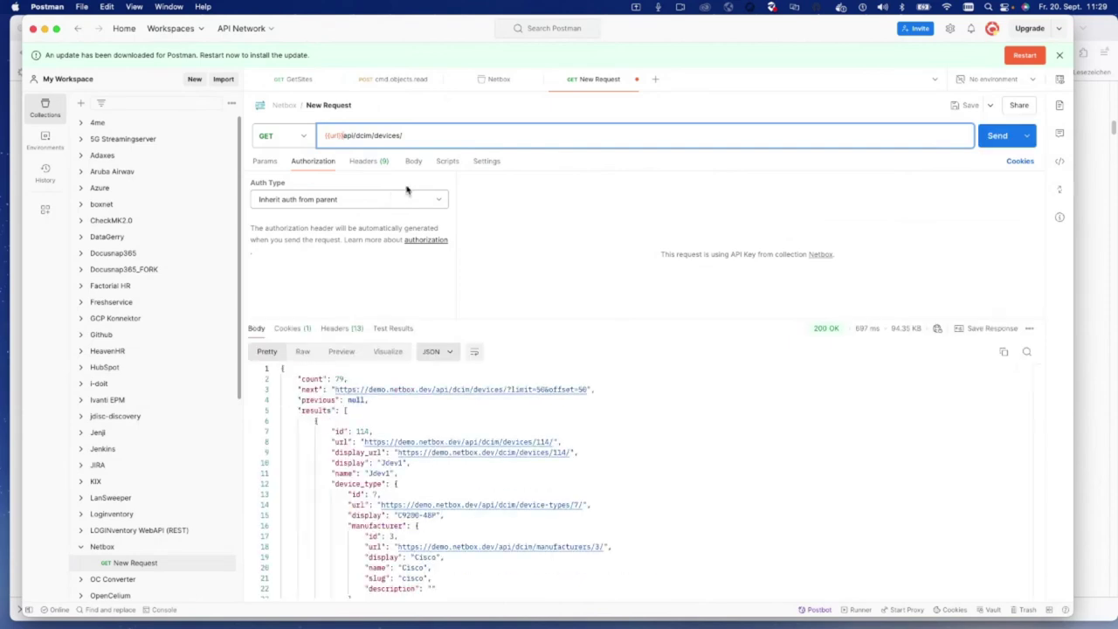
Step: Inspect the request's params, body and response JSON, selecting the first device name Jdev1
{"action": "left_click", "coordinate": [270, 165]}
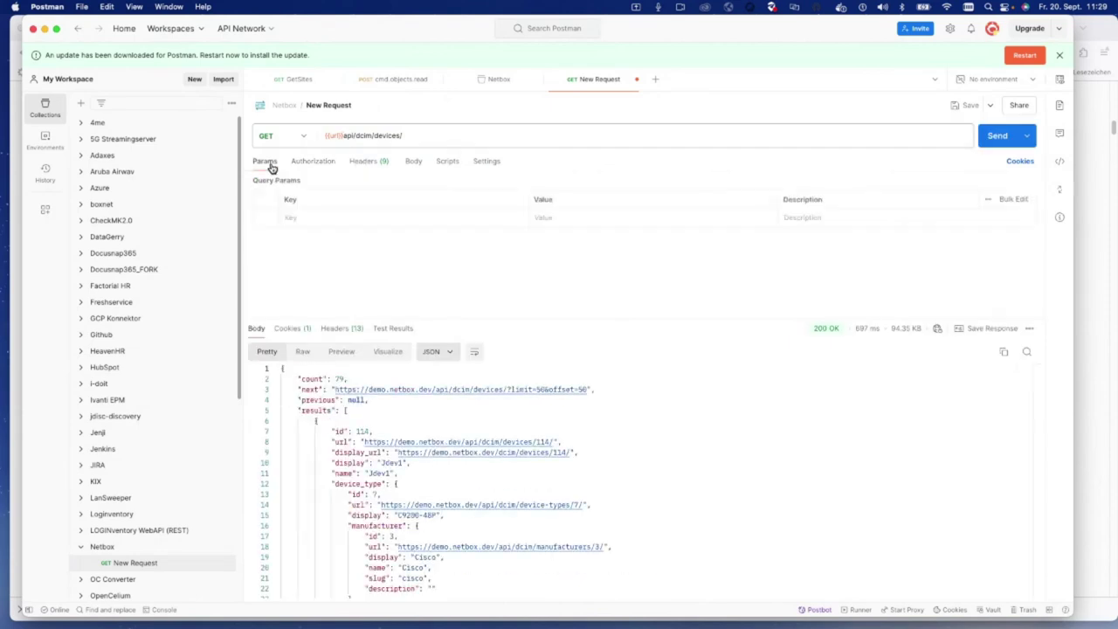
{"action": "left_click", "coordinate": [415, 165]}
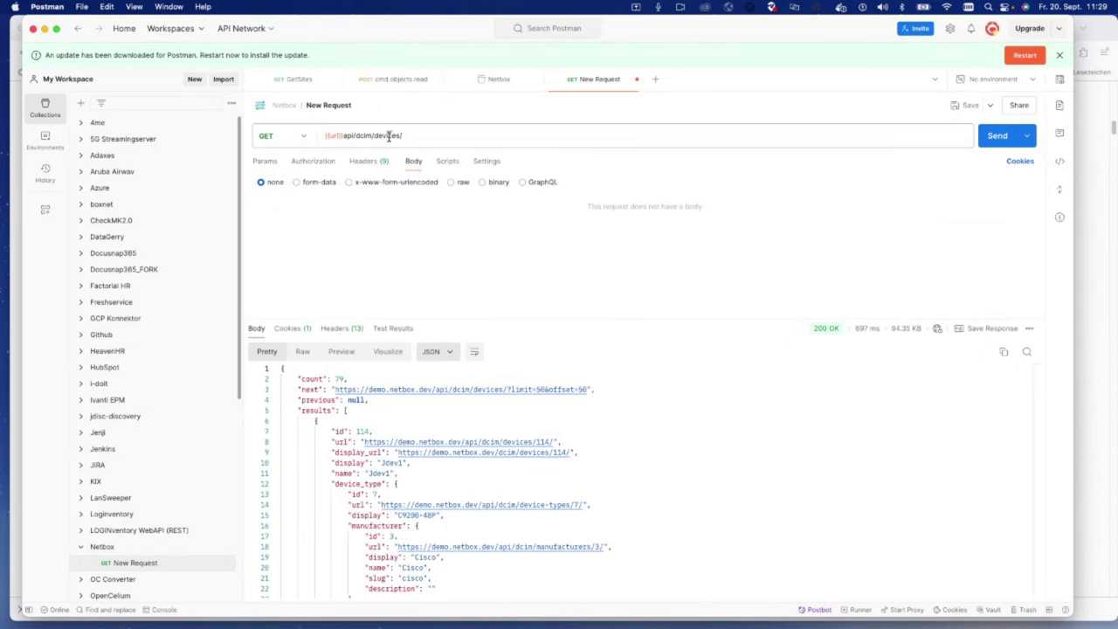
{"action": "left_click_drag", "start_coordinate": [483, 320], "coordinate": [454, 217]}
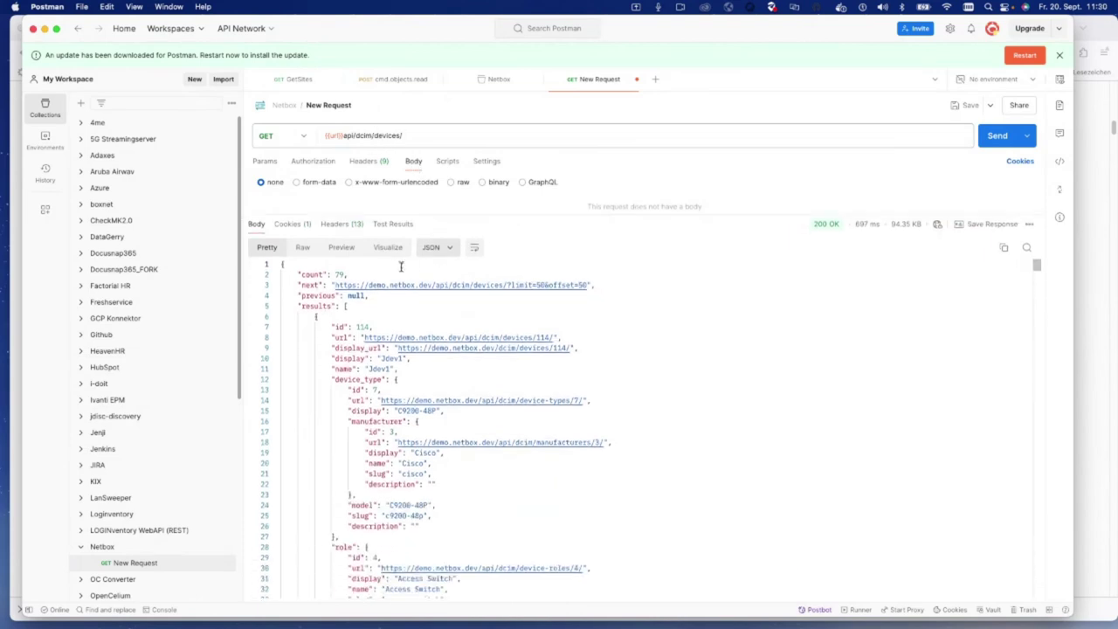
{"action": "left_click", "coordinate": [332, 306]}
{"action": "left_click_drag", "start_coordinate": [338, 326], "coordinate": [334, 537]}
{"action": "left_click", "coordinate": [330, 400]}
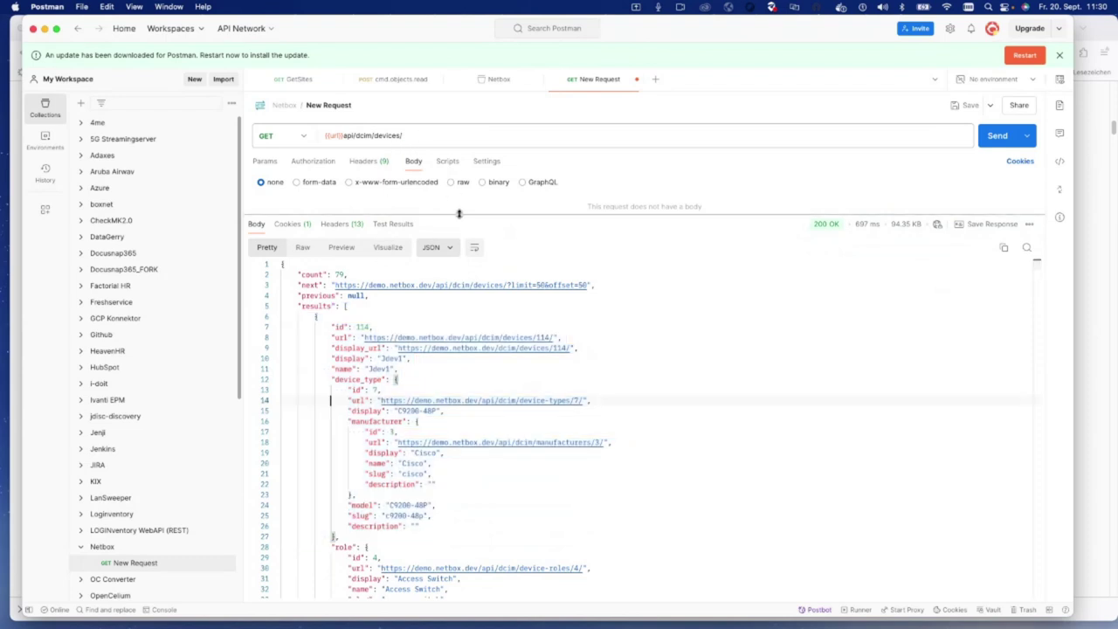
{"action": "left_click", "coordinate": [384, 368]}
{"action": "double_click", "coordinate": [384, 369]}
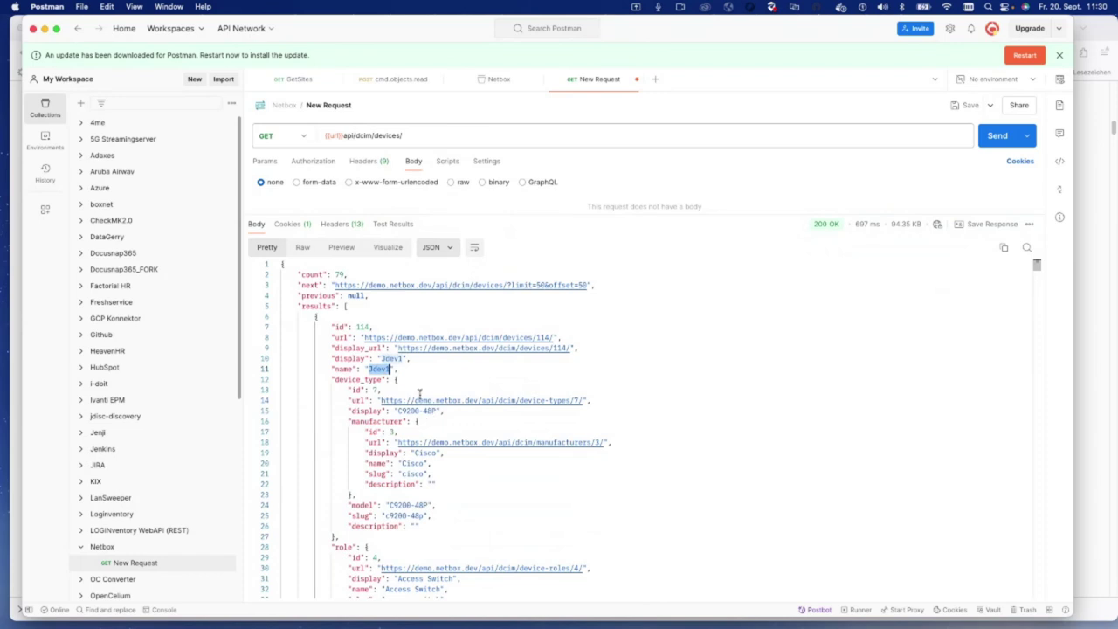
Step: Open the NetBox devices list in the browser and focus its quick search
{"action": "key", "text": "super+Tab"}
{"action": "left_click", "coordinate": [420, 27]}
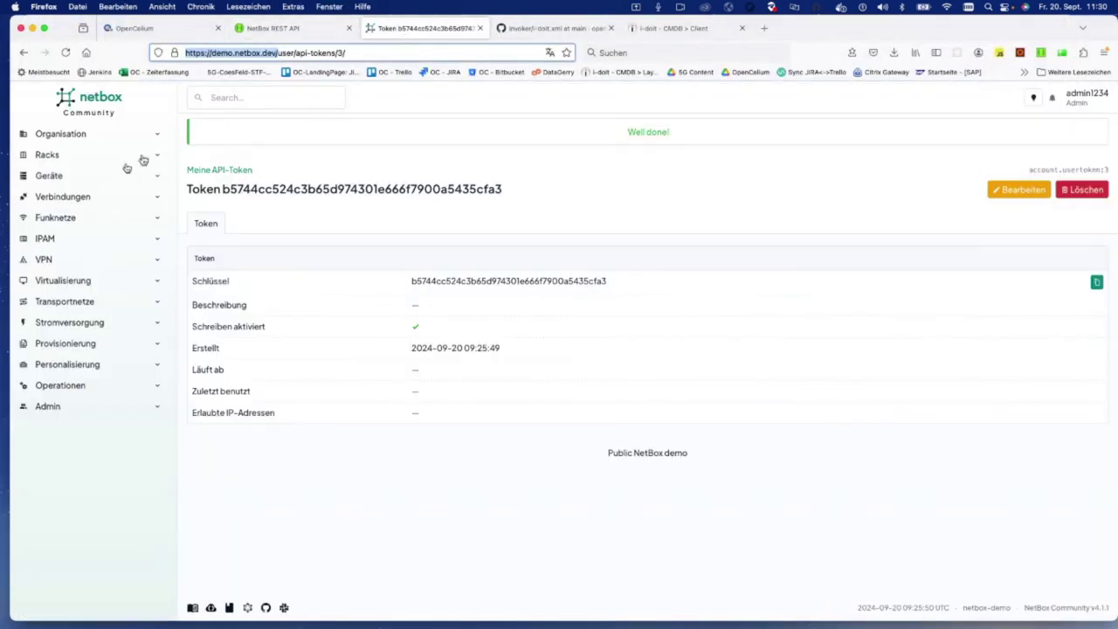
{"action": "left_click", "coordinate": [48, 176]}
{"action": "left_click", "coordinate": [32, 219]}
{"action": "left_click", "coordinate": [237, 236]}
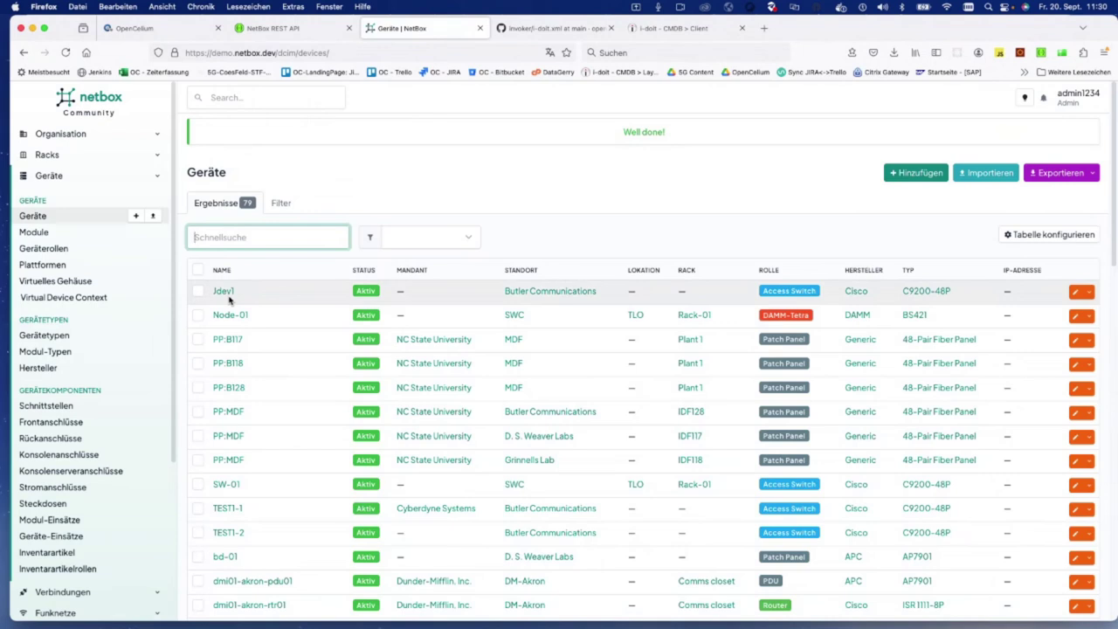
{"action": "key", "text": "super+Tab"}
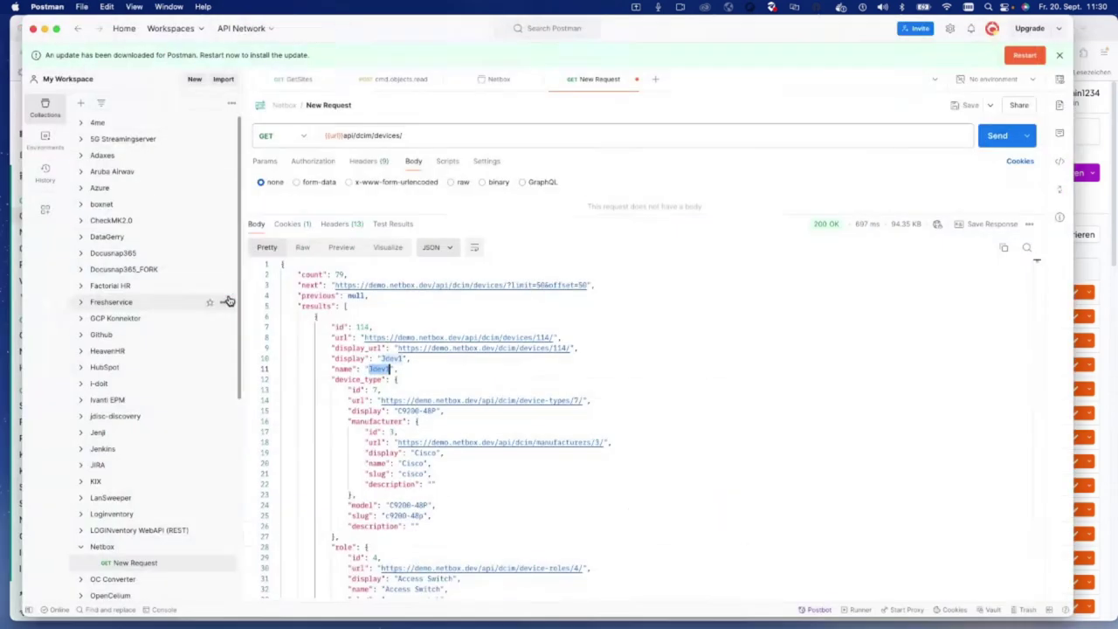
Step: Rename the request to GetDevices
{"action": "left_click", "coordinate": [344, 104]}
{"action": "type", "text": "GetDevices"}
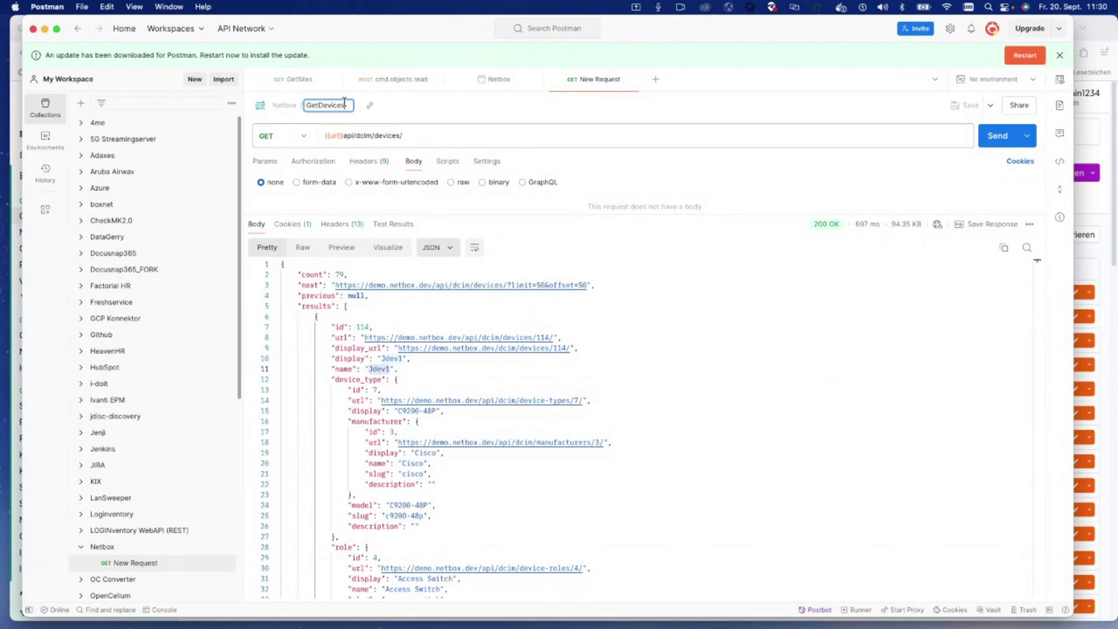
{"action": "key", "text": "Return"}
Step: Duplicate GetDevices as CreateDevice and change its method to POST
{"action": "key", "text": "super+d"}
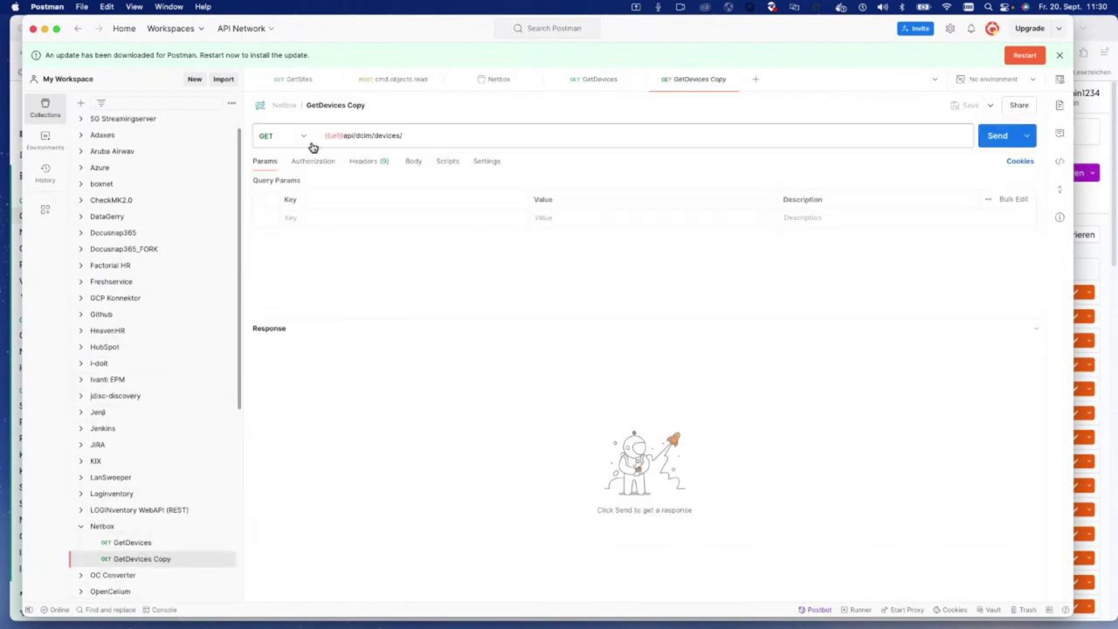
{"action": "left_click", "coordinate": [355, 106]}
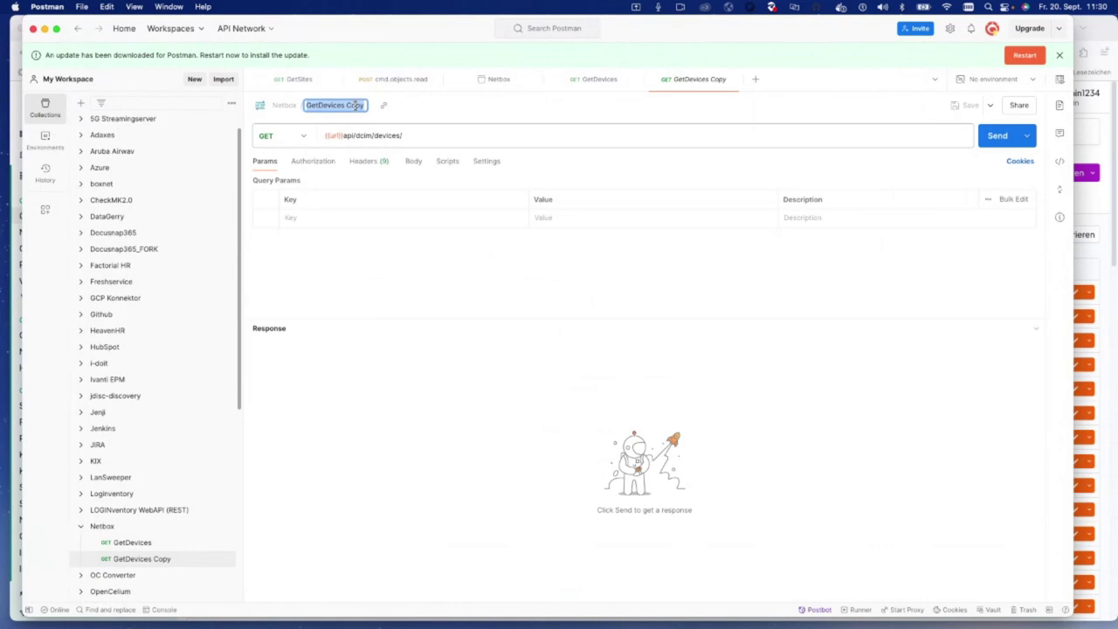
{"action": "type", "text": "Create"}
{"action": "key", "text": "Return"}
{"action": "left_click", "coordinate": [297, 136]}
{"action": "left_click", "coordinate": [304, 193]}
Step: Bring up the NetBox REST API docs and collapse the GET devices endpoint
{"action": "key", "text": "super+Tab"}
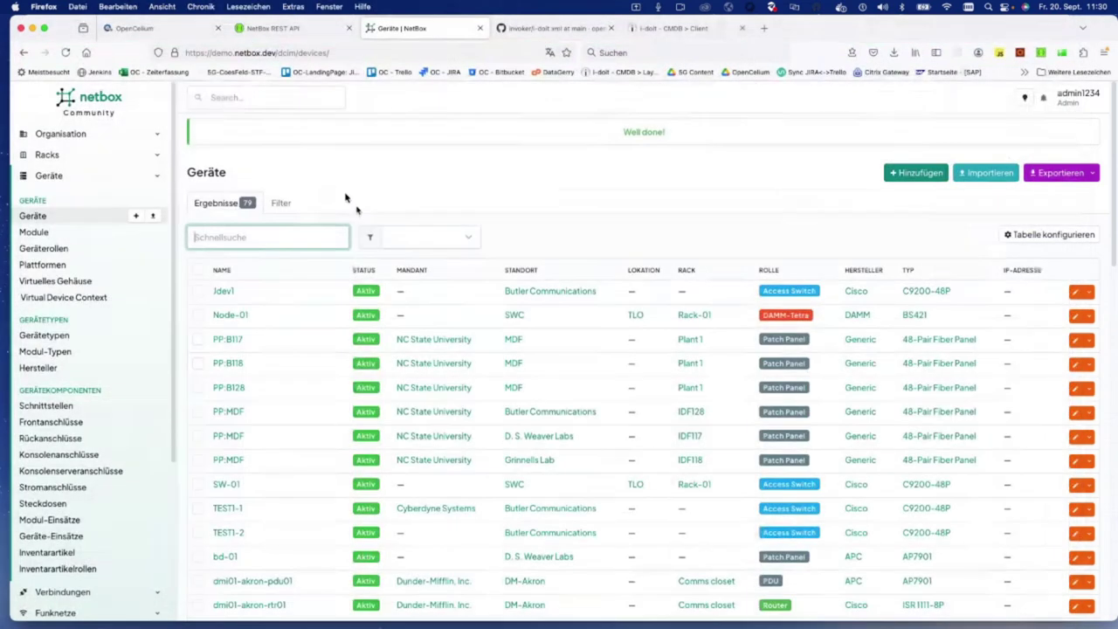
{"action": "left_click", "coordinate": [287, 30]}
{"action": "left_click", "coordinate": [203, 222]}
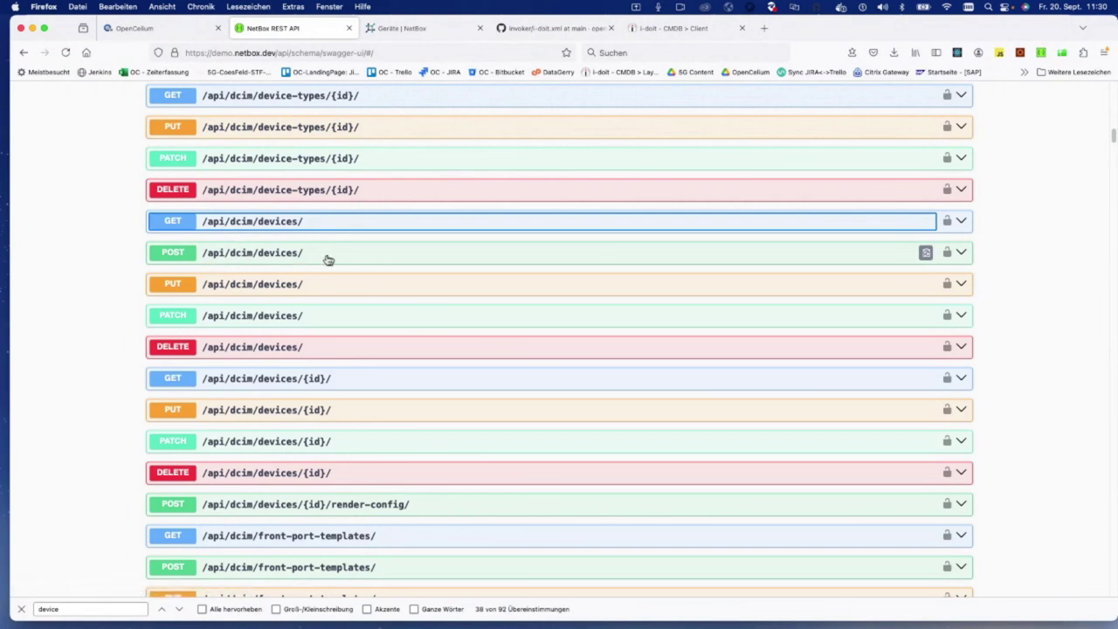
Step: Expand POST /api/dcim/devices/ in the Swagger docs and review its example request body
{"action": "left_click", "coordinate": [243, 253]}
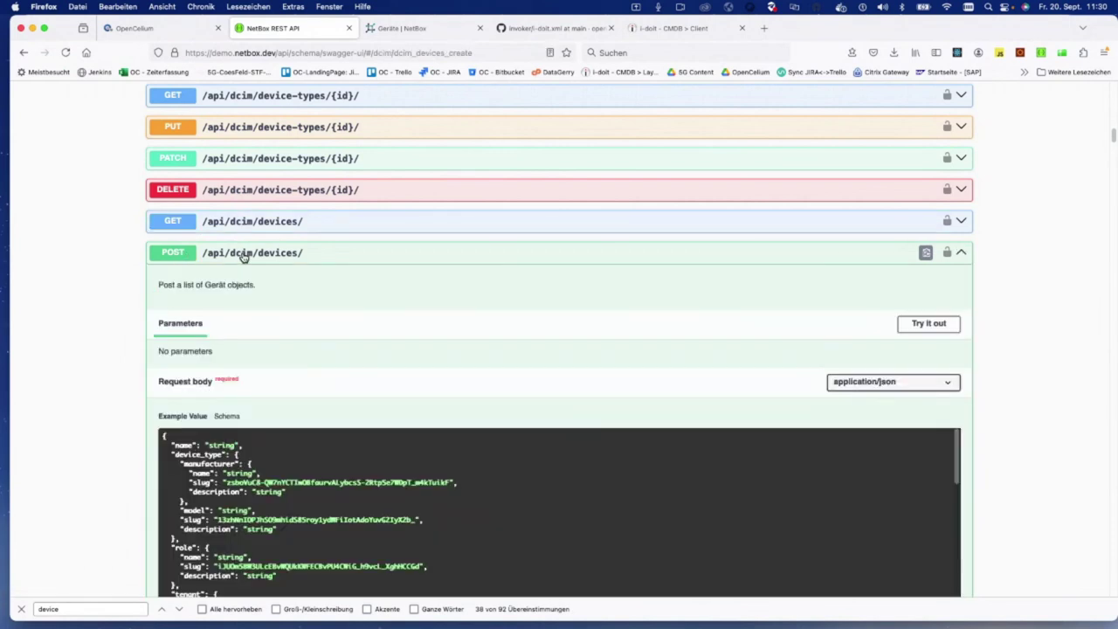
{"action": "scroll", "coordinate": [274, 450], "scroll_direction": "down", "scroll_amount": 3}
{"action": "scroll", "coordinate": [274, 450], "scroll_direction": "up", "scroll_amount": 3}
{"action": "scroll", "coordinate": [109, 450], "scroll_direction": "down", "scroll_amount": 1}
{"action": "scroll", "coordinate": [262, 403], "scroll_direction": "down", "scroll_amount": 3}
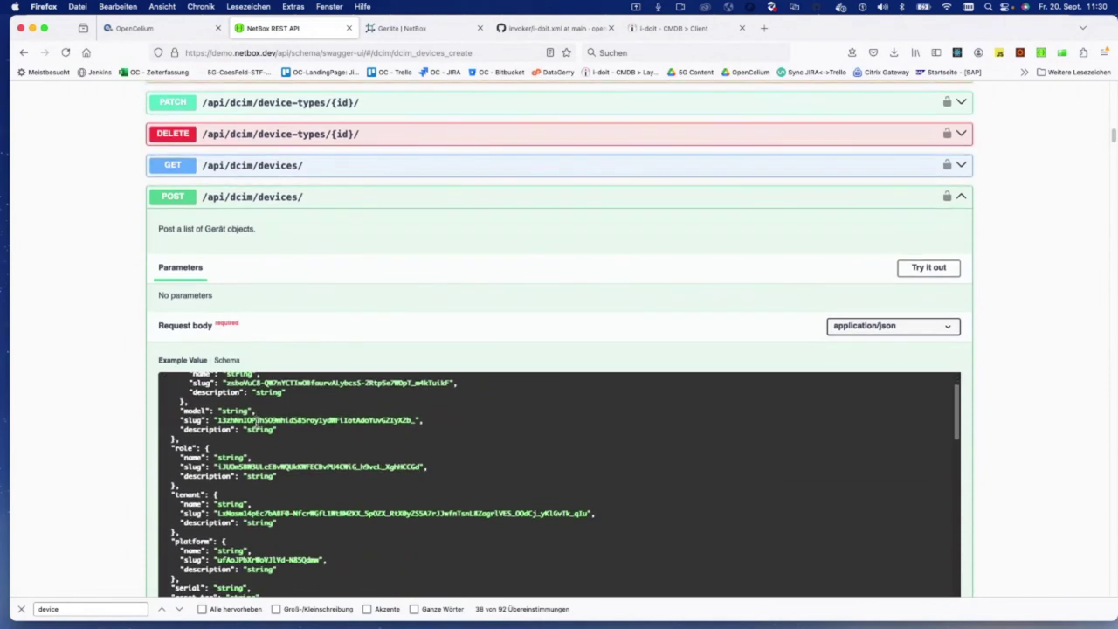
{"action": "scroll", "coordinate": [257, 423], "scroll_direction": "up", "scroll_amount": 3}
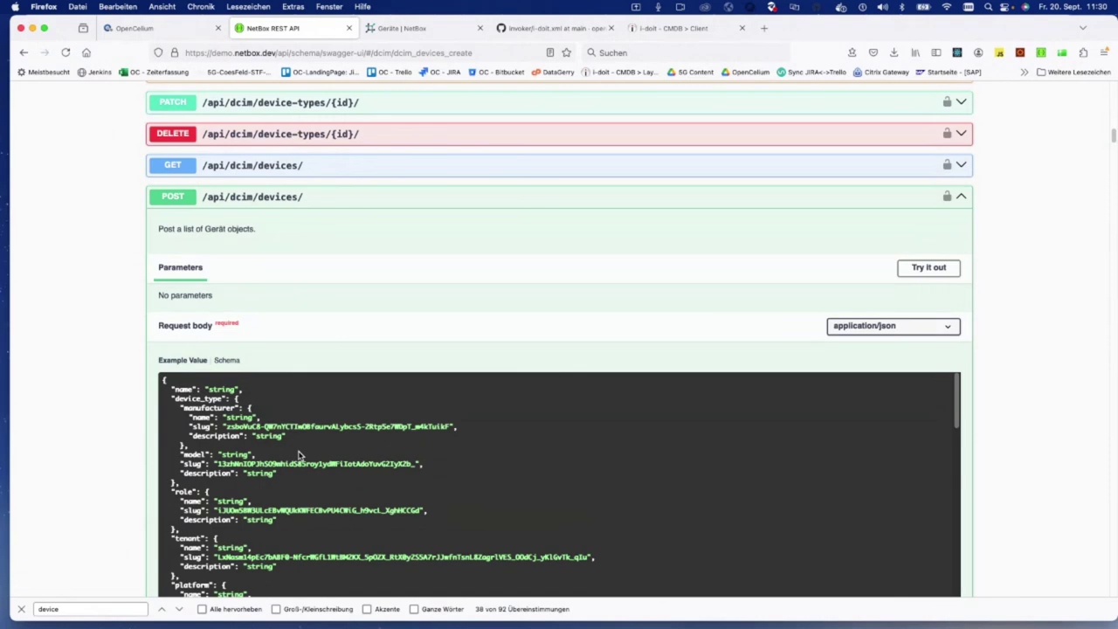
Step: Start CreateDevice's raw JSON body with "name": "test1234", then view the NetBox devices list
{"action": "key", "text": "super+Tab"}
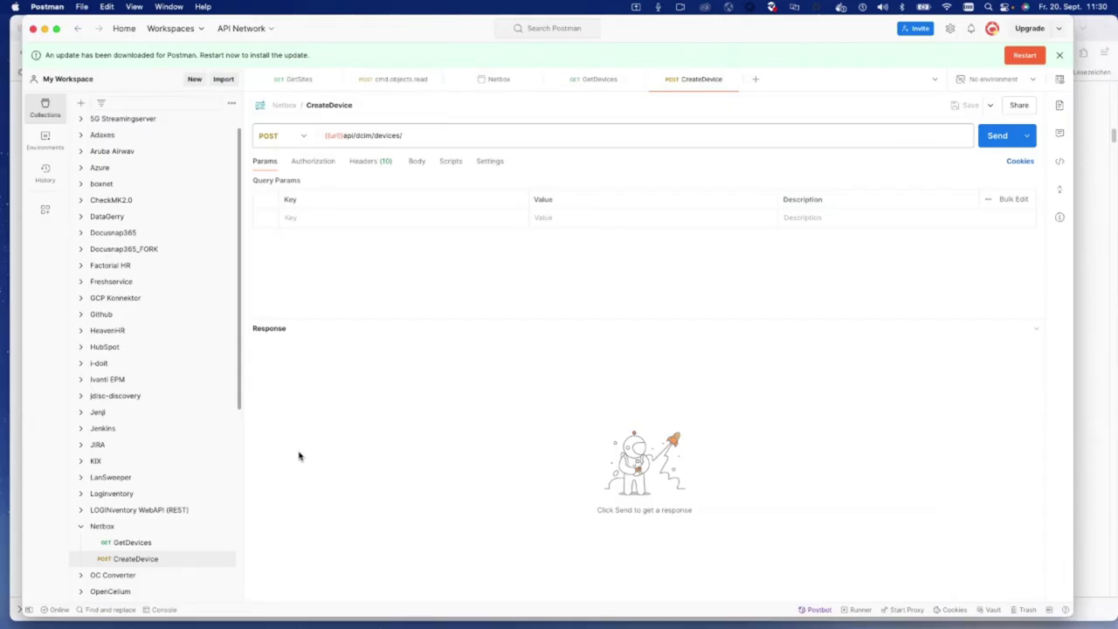
{"action": "left_click", "coordinate": [415, 163]}
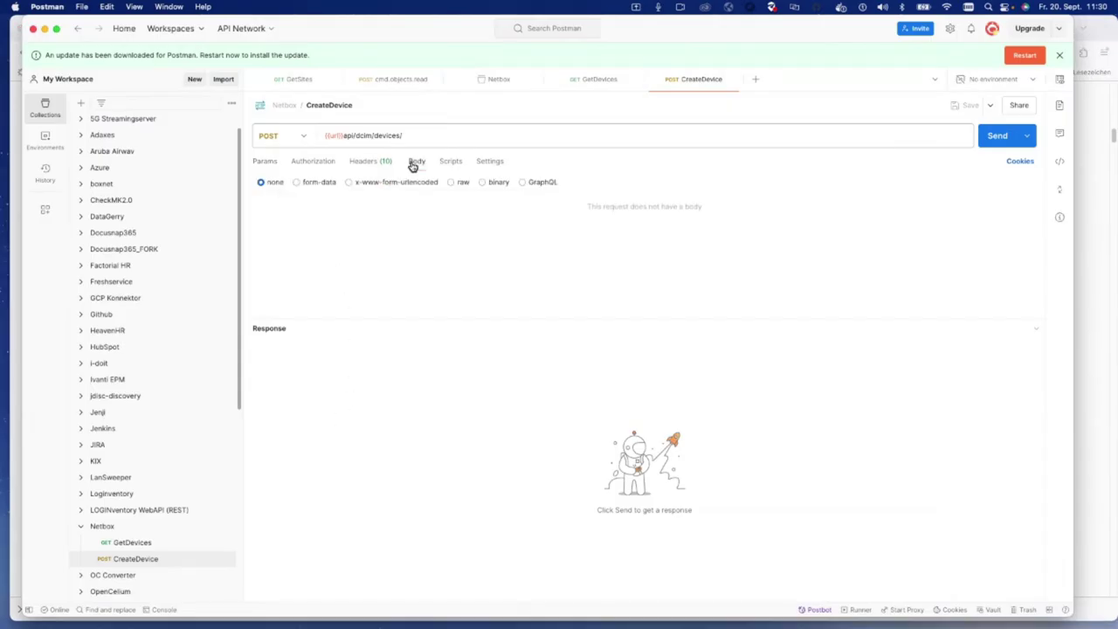
{"action": "left_click", "coordinate": [457, 184]}
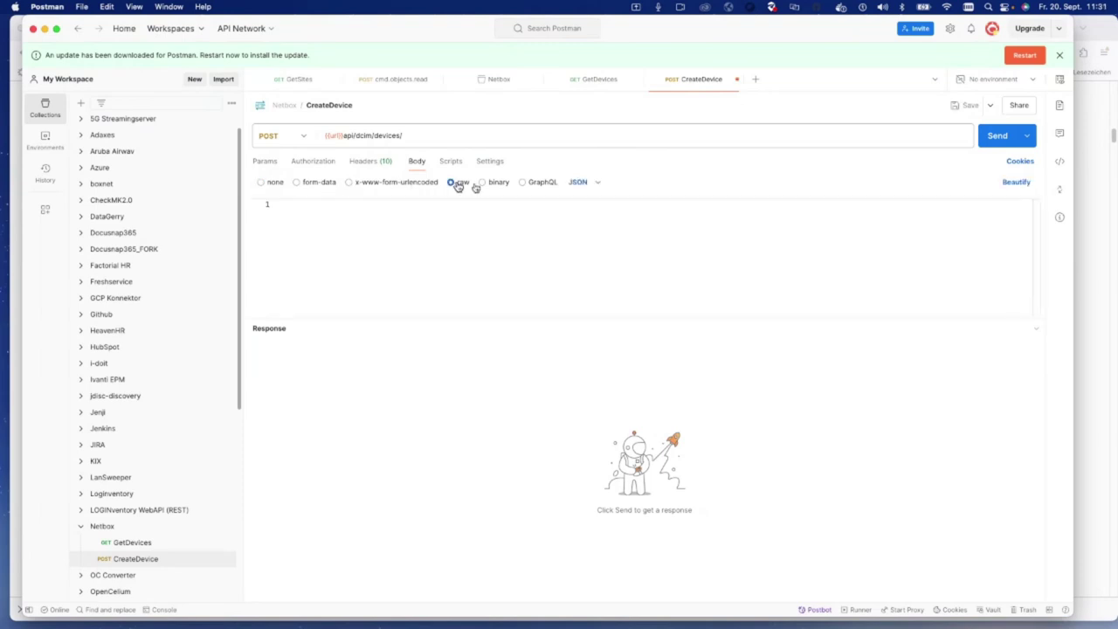
{"action": "type", "text": "{"}
{"action": "key", "text": "Return"}
{"action": "type", "text": "\"name\": \"test"}
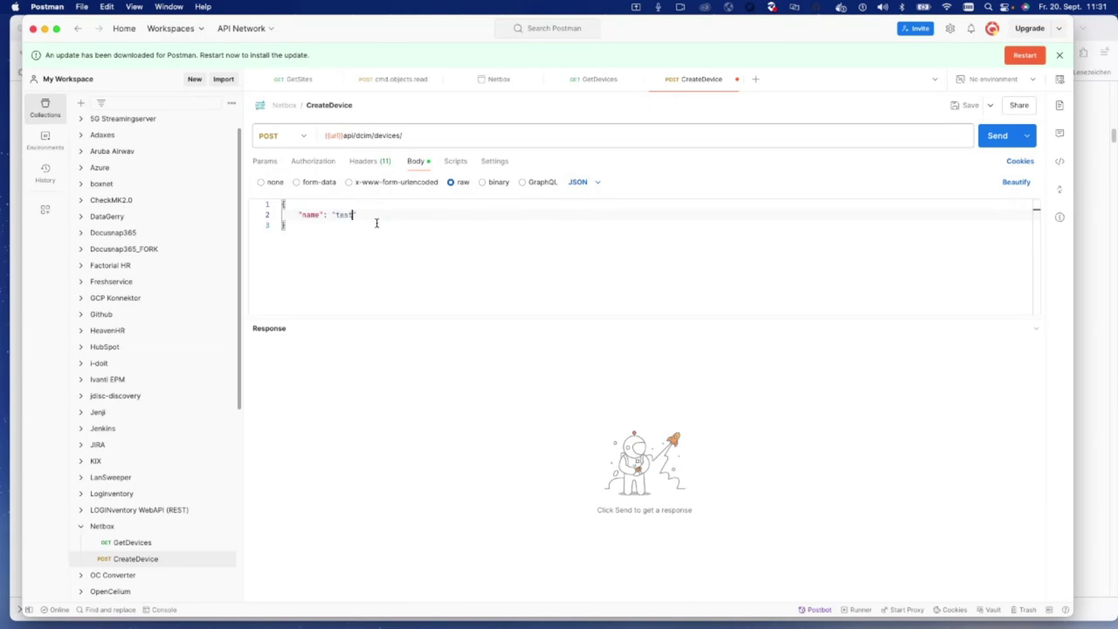
{"action": "type", "text": ","}
{"action": "key", "text": "Return"}
{"action": "type", "text": "\""}
{"action": "key", "text": "super+Tab"}
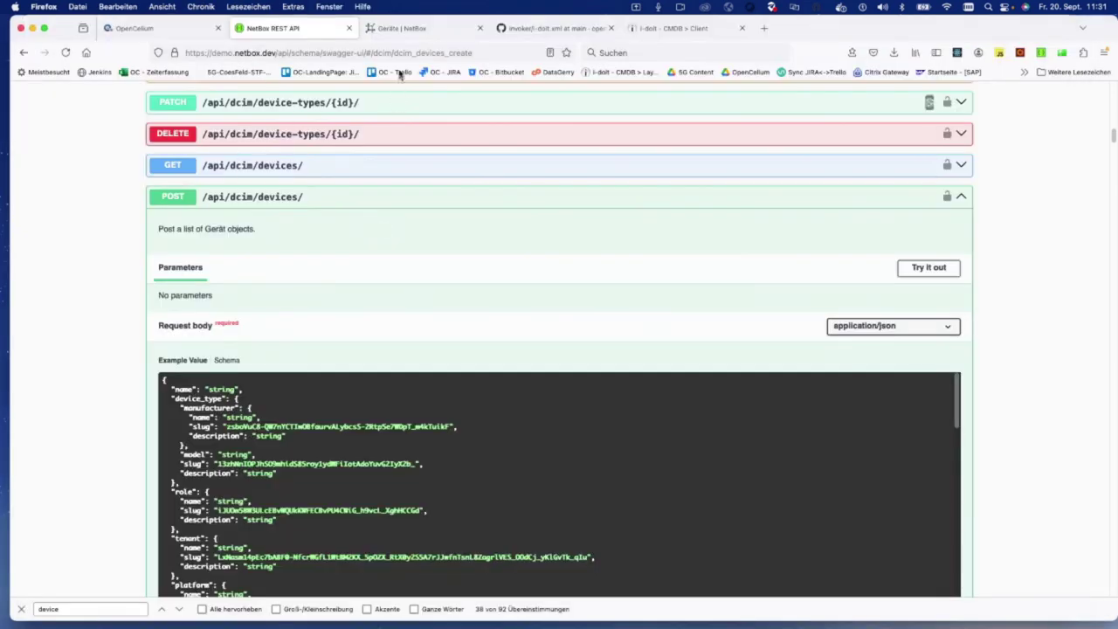
{"action": "left_click", "coordinate": [414, 29]}
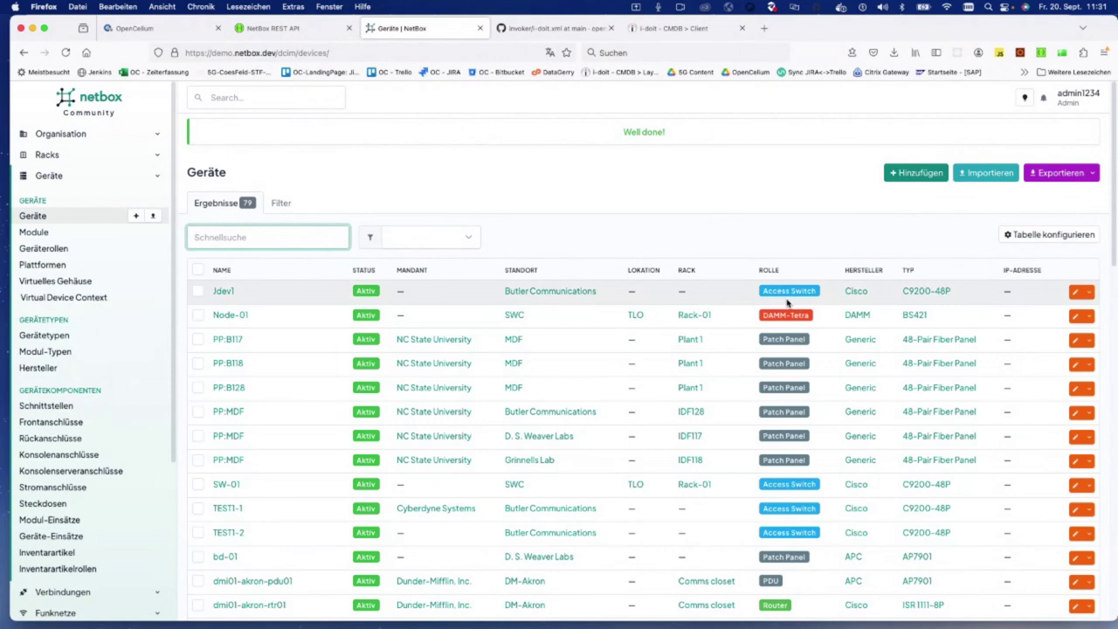
Step: Start a new NetBox device role named 'Client'
{"action": "left_click", "coordinate": [135, 215]}
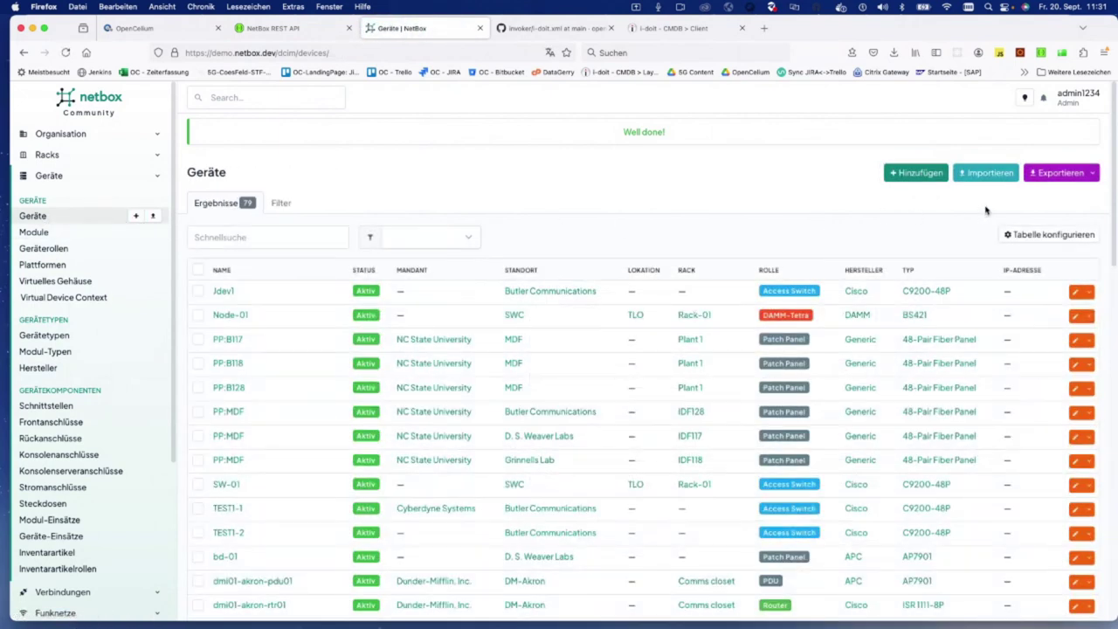
{"action": "left_click", "coordinate": [61, 252]}
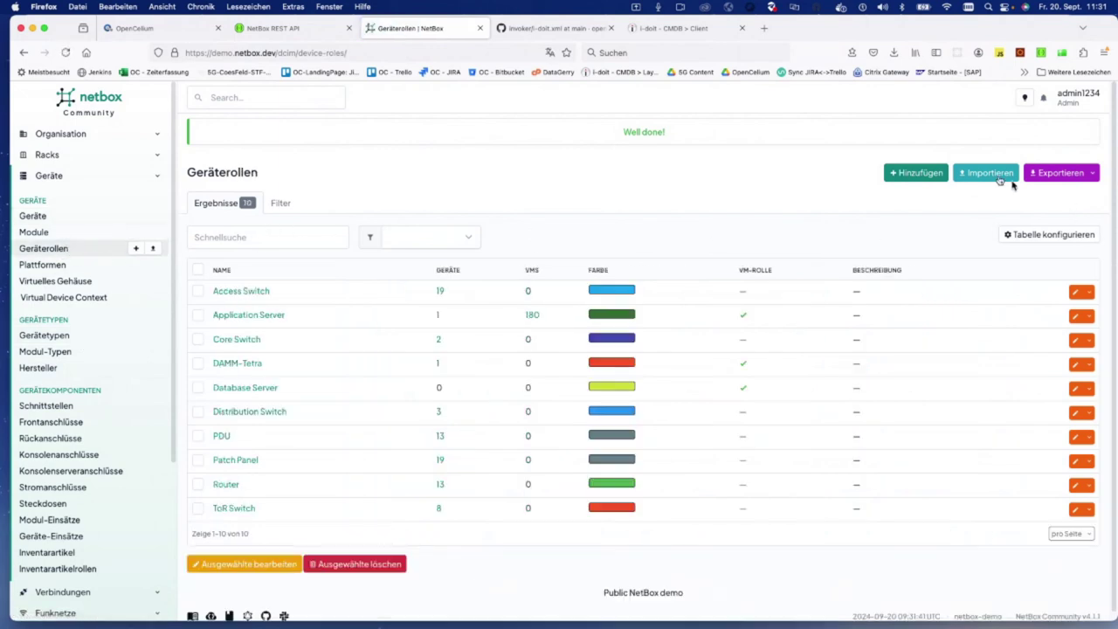
{"action": "left_click", "coordinate": [905, 184]}
{"action": "left_click", "coordinate": [578, 281]}
{"action": "type", "text": "Clein"}
{"action": "key", "text": "BackSpace"}
{"action": "key", "text": "BackSpace"}
{"action": "type", "text": "i"}
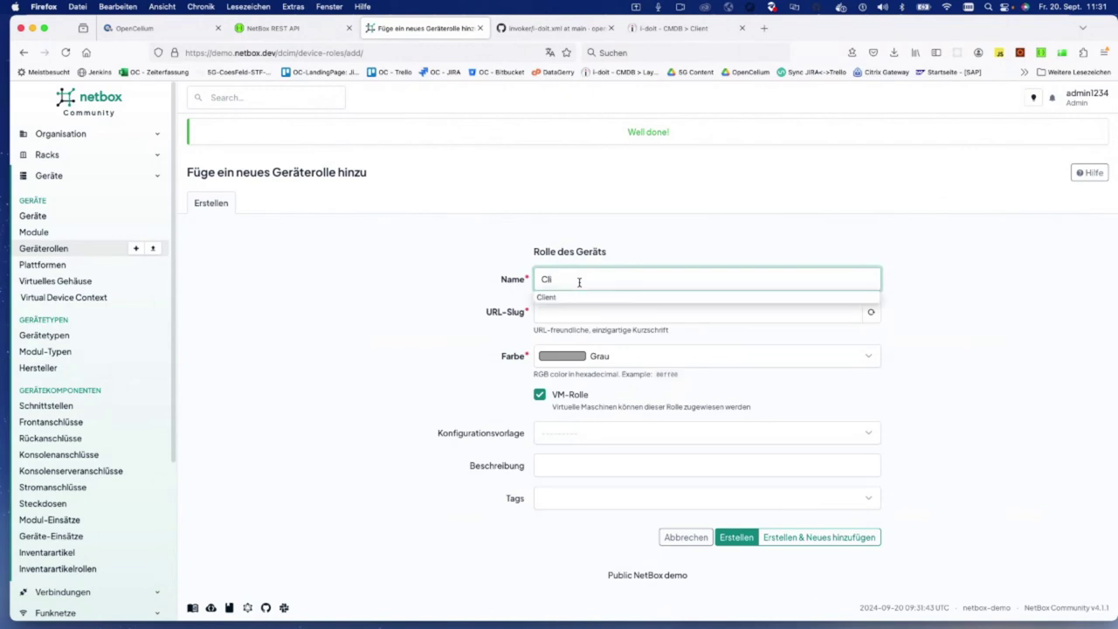
{"action": "type", "text": "ent"}
Step: Give the role the lowercase slug 'client', create it, and note its id from the address
{"action": "left_click", "coordinate": [565, 311]}
{"action": "type", "text": "Client"}
{"action": "left_click", "coordinate": [559, 281]}
{"action": "left_click", "coordinate": [569, 310]}
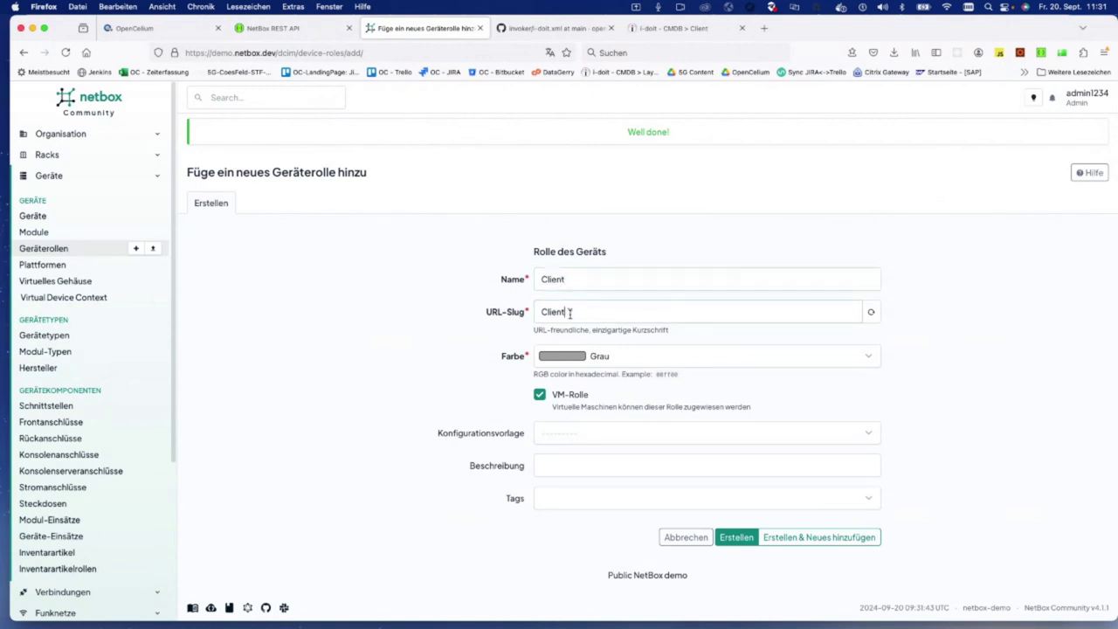
{"action": "left_click", "coordinate": [545, 312]}
{"action": "key", "text": "BackSpace"}
{"action": "type", "text": "c"}
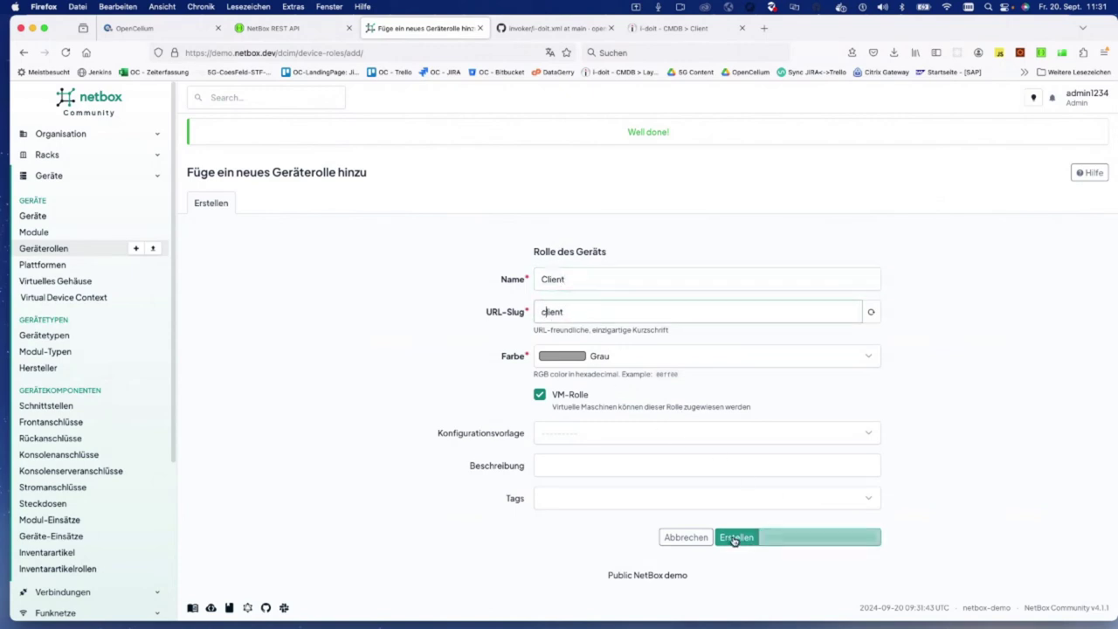
{"action": "left_click", "coordinate": [734, 537]}
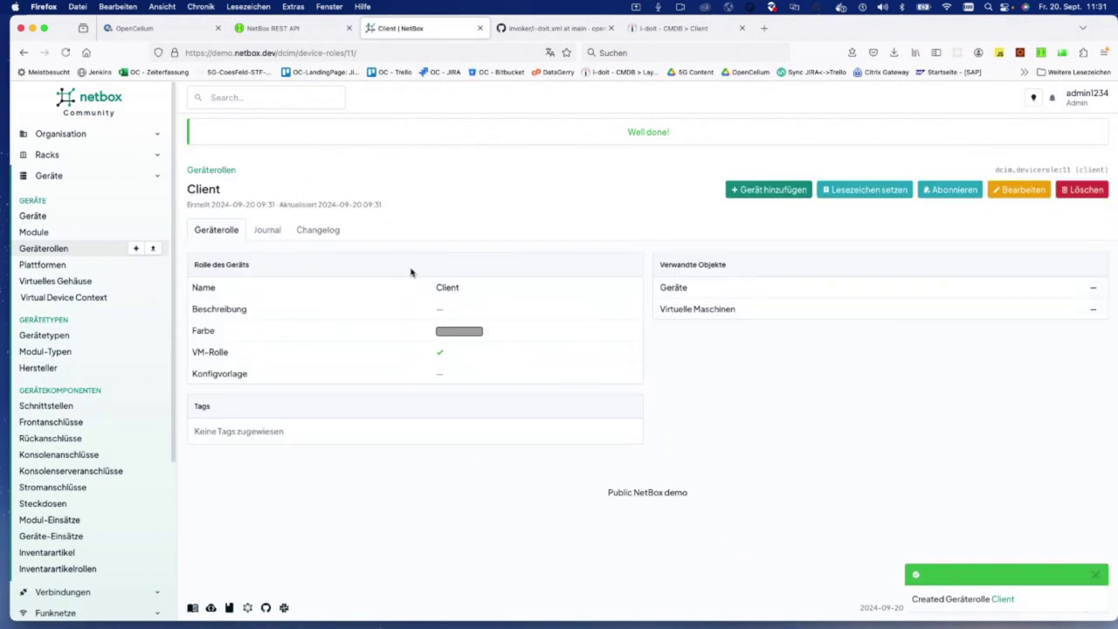
{"action": "left_click", "coordinate": [346, 52]}
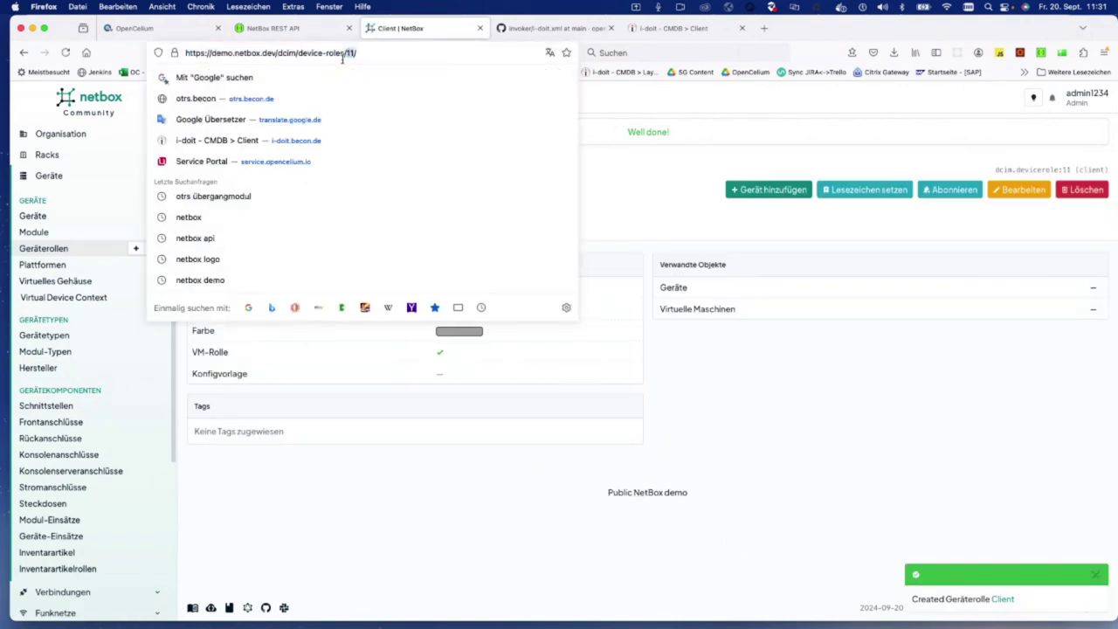
Step: Add role 11, site 24 and device_type 2 to the CreateDevice body and send it, creating test1234
{"action": "key", "text": "super+Tab"}
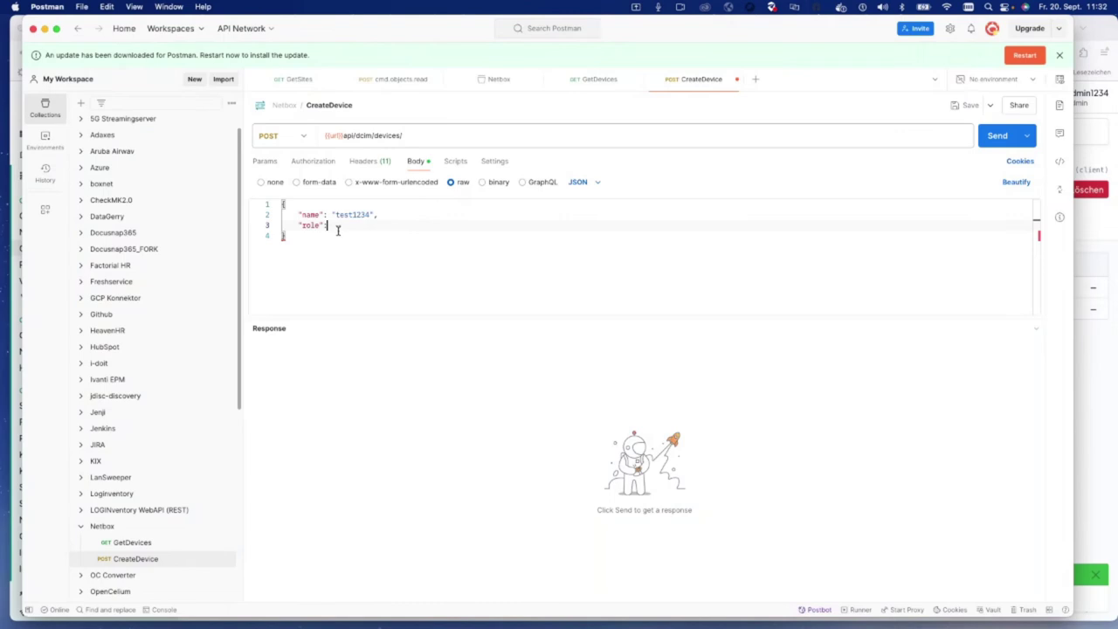
{"action": "type", "text": "11,"}
{"action": "key", "text": "Return"}
{"action": "type", "text": "\"s"}
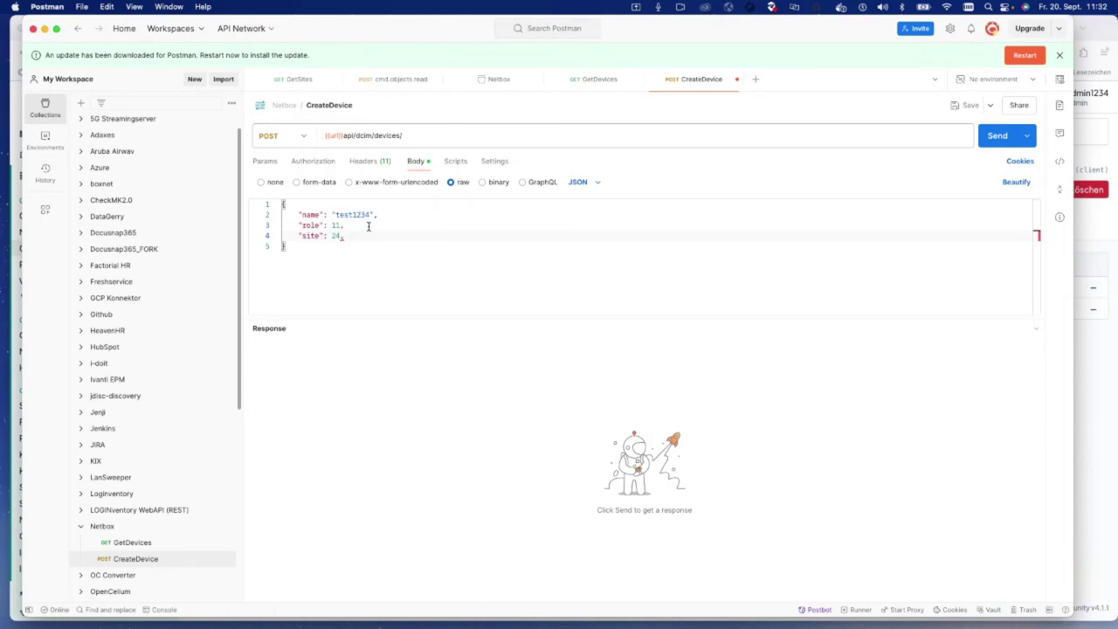
{"action": "type", "text": "ite\": 24,"}
{"action": "key", "text": "Return"}
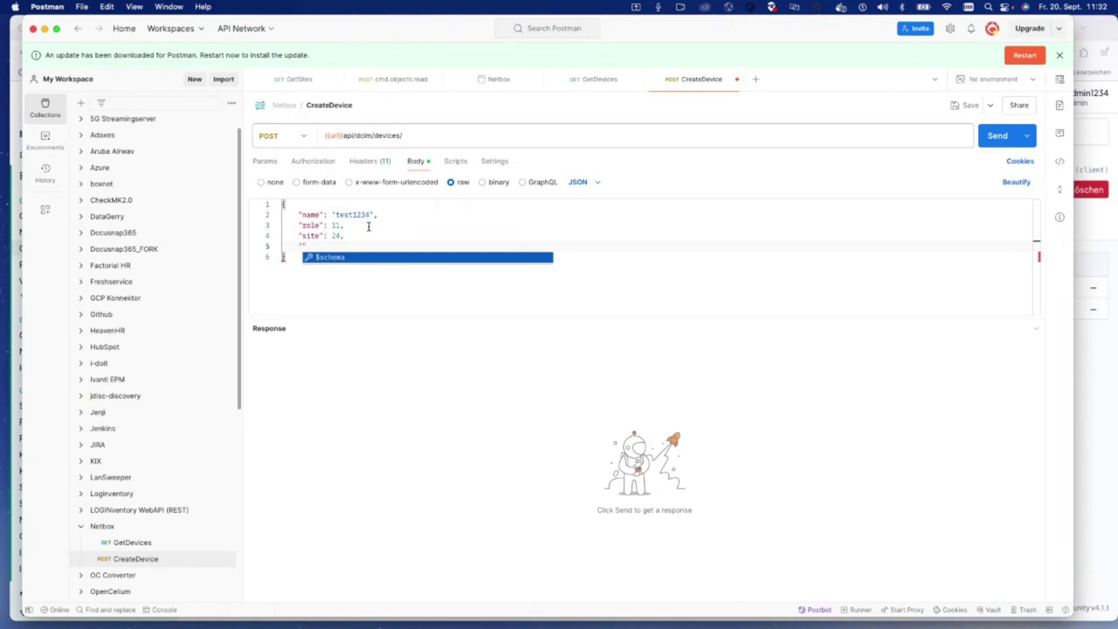
{"action": "type", "text": "\"device_type"}
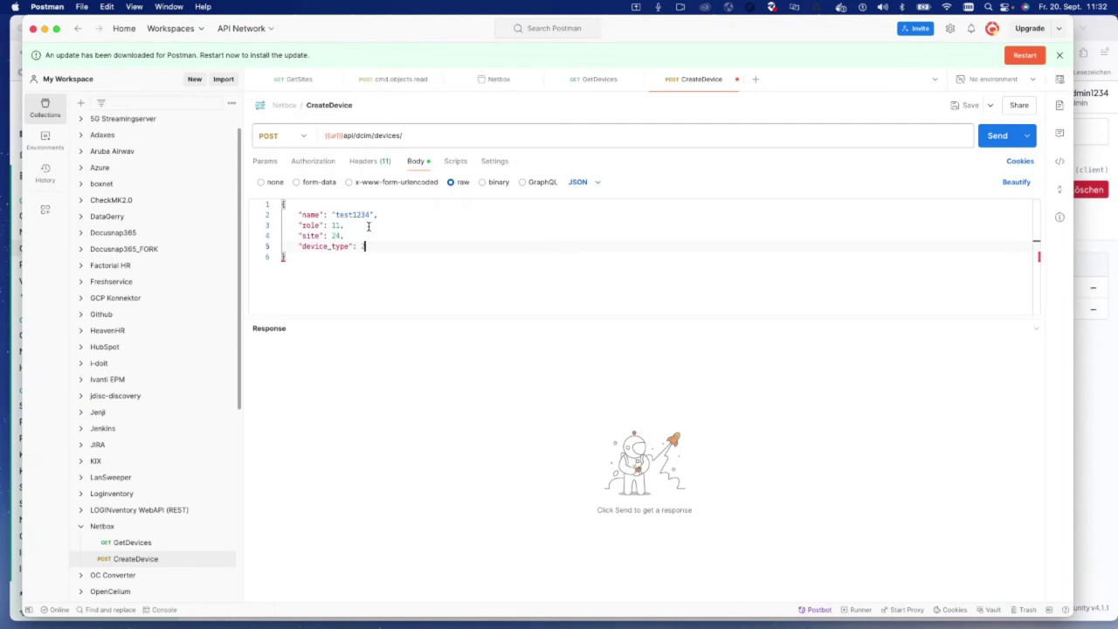
{"action": "key", "text": "super+Return"}
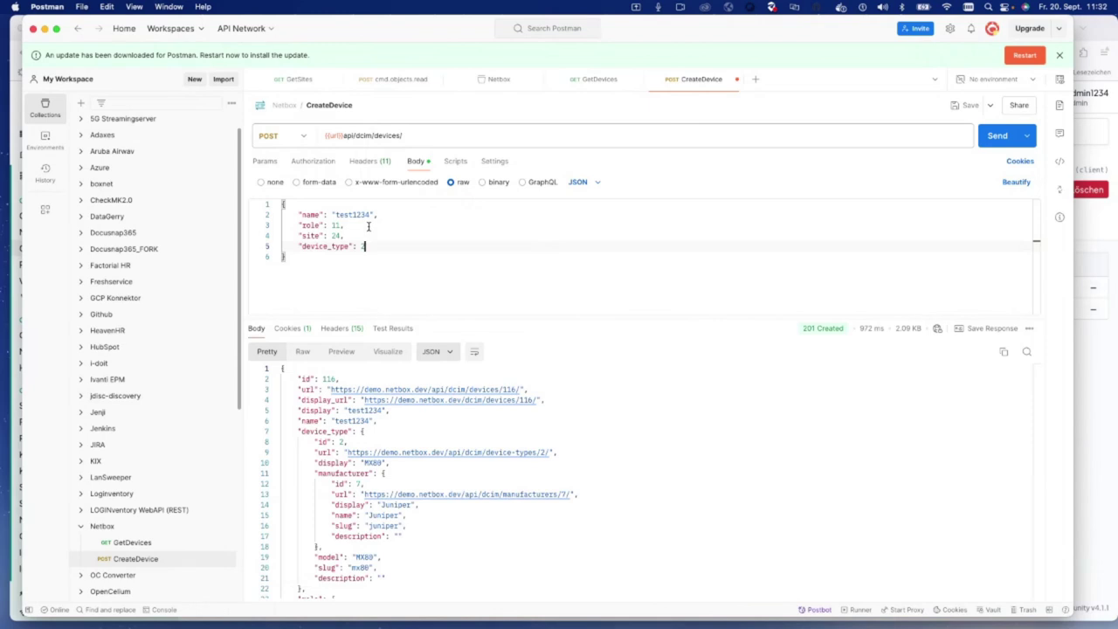
{"action": "mouse_move", "coordinate": [808, 331]}
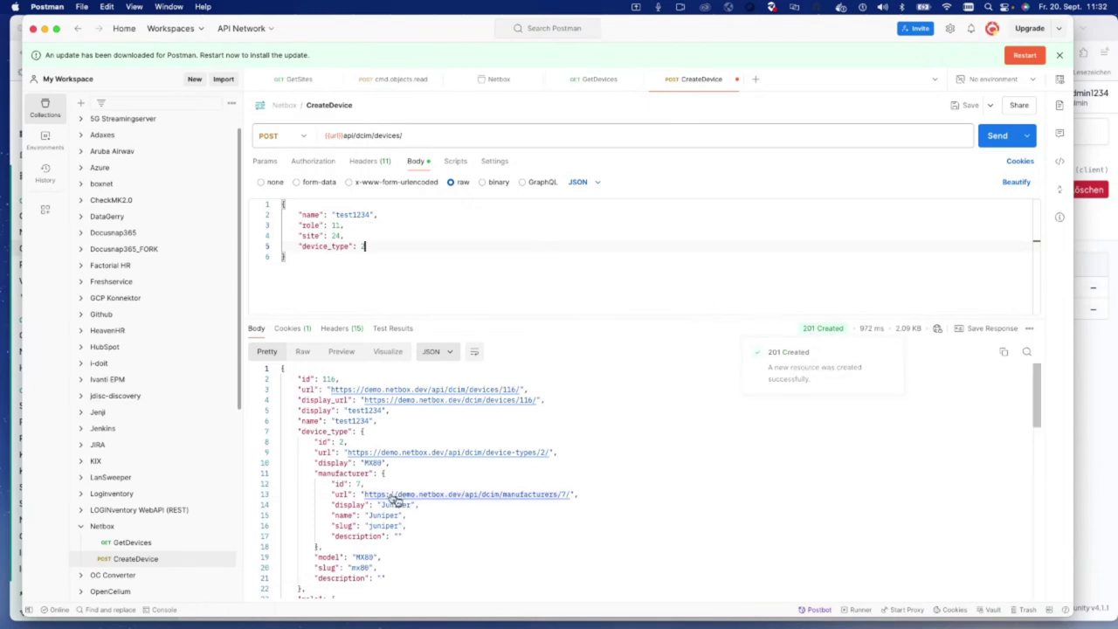
{"action": "left_click_drag", "start_coordinate": [335, 441], "coordinate": [381, 535]}
Step: Resend the same request to confirm the 400 'name must be unique' error
{"action": "mouse_move", "coordinate": [823, 336]}
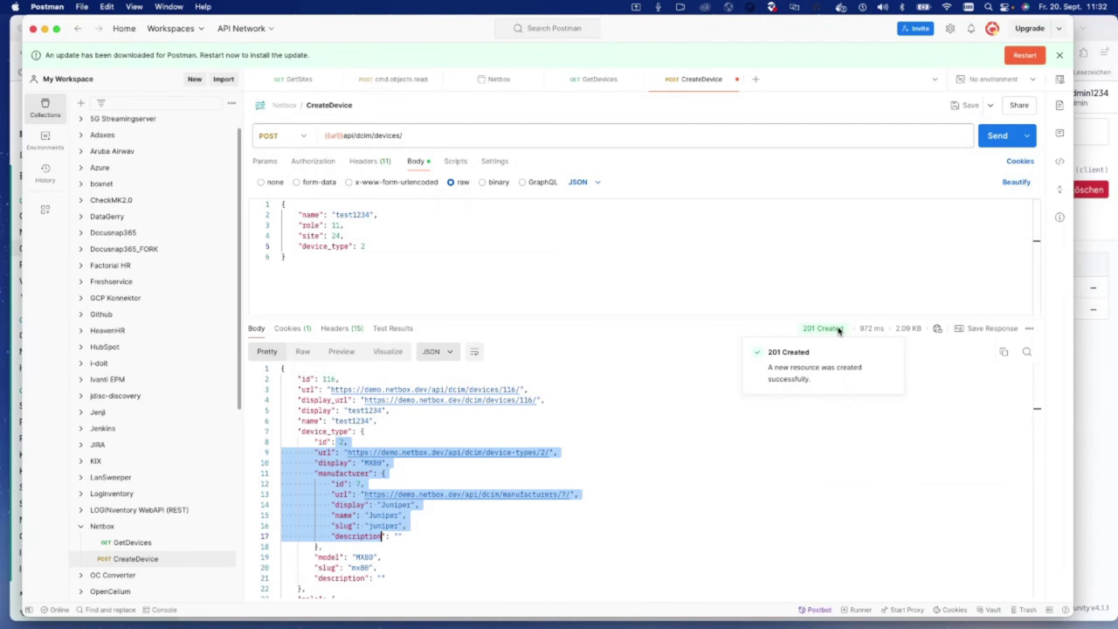
{"action": "left_click", "coordinate": [996, 136]}
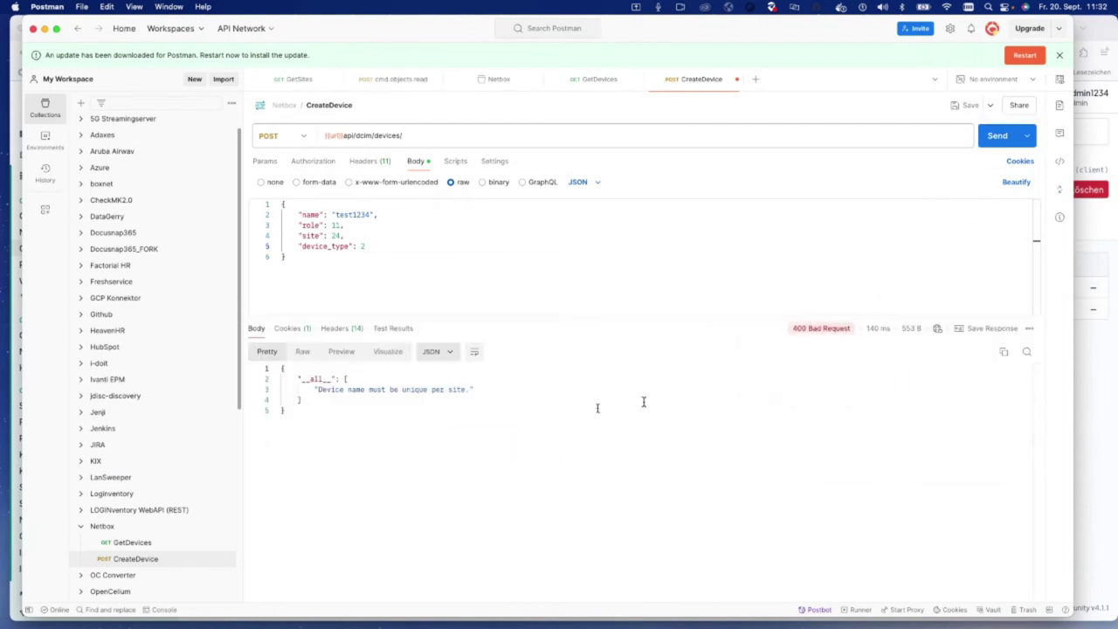
{"action": "left_click_drag", "start_coordinate": [326, 390], "coordinate": [432, 390]}
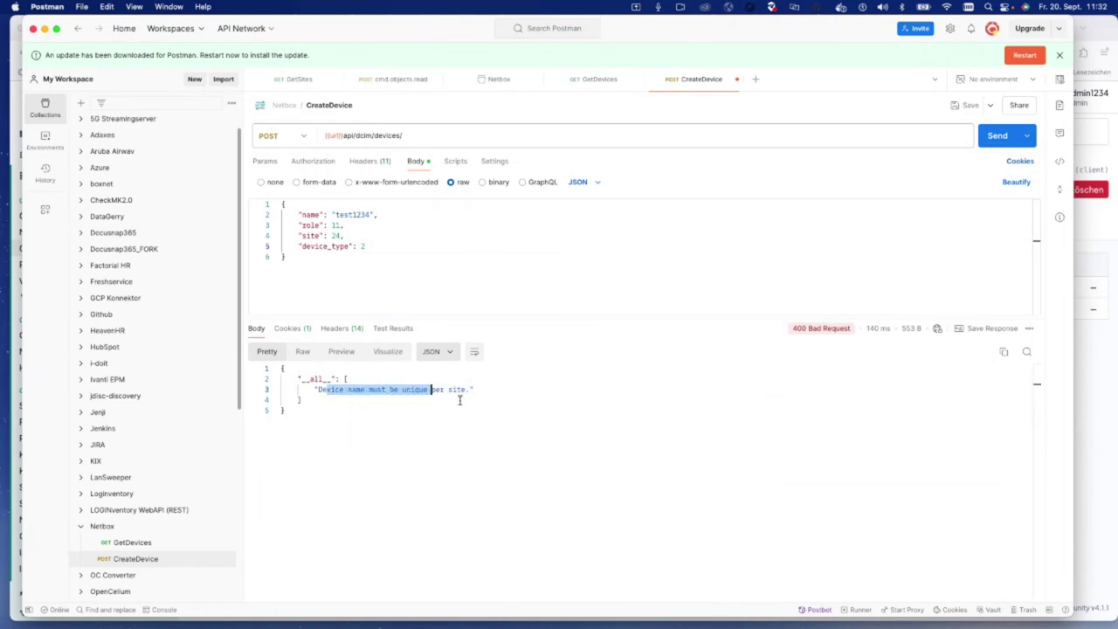
{"action": "key", "text": "super+Tab"}
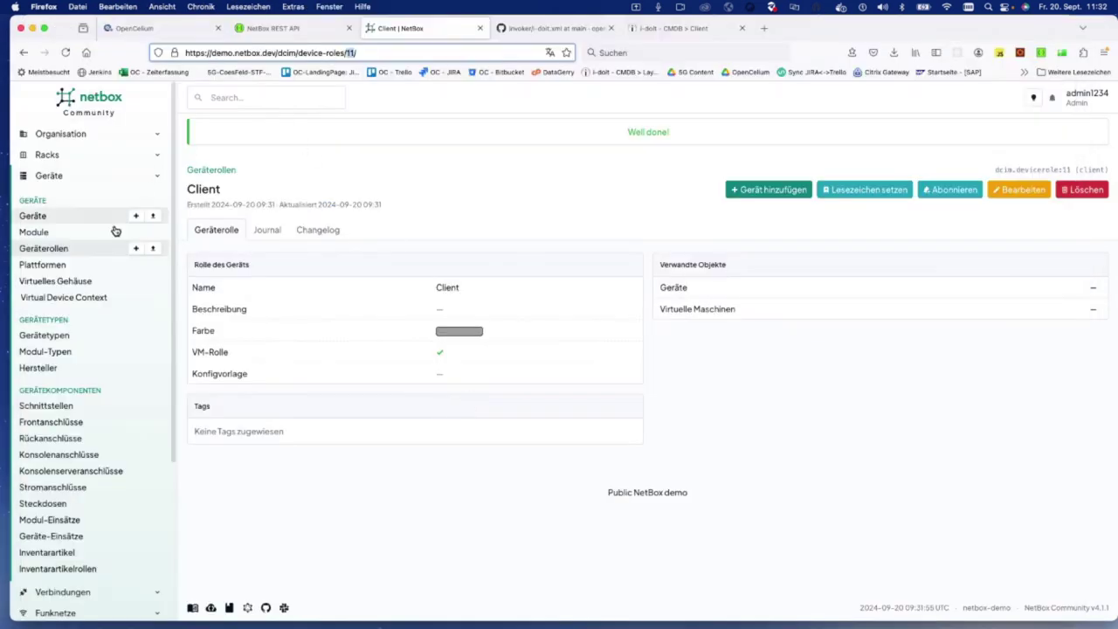
Step: Search NetBox devices for 'test12' to confirm test1234 exists, then clear the search
{"action": "left_click", "coordinate": [32, 217]}
{"action": "left_click", "coordinate": [235, 237]}
{"action": "type", "text": "test"}
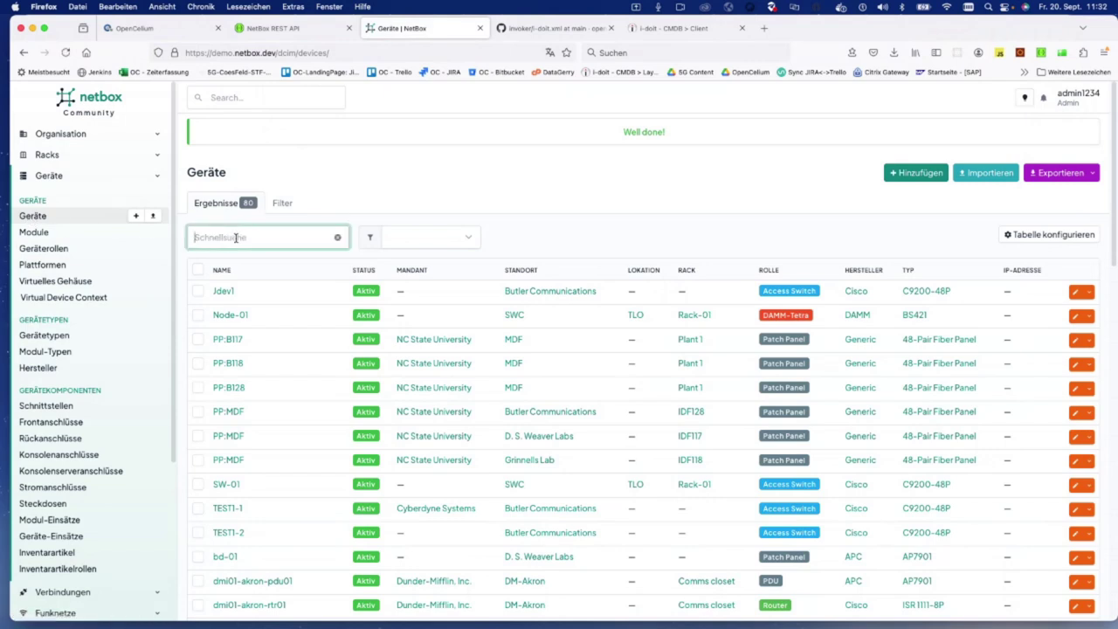
{"action": "type", "text": "12"}
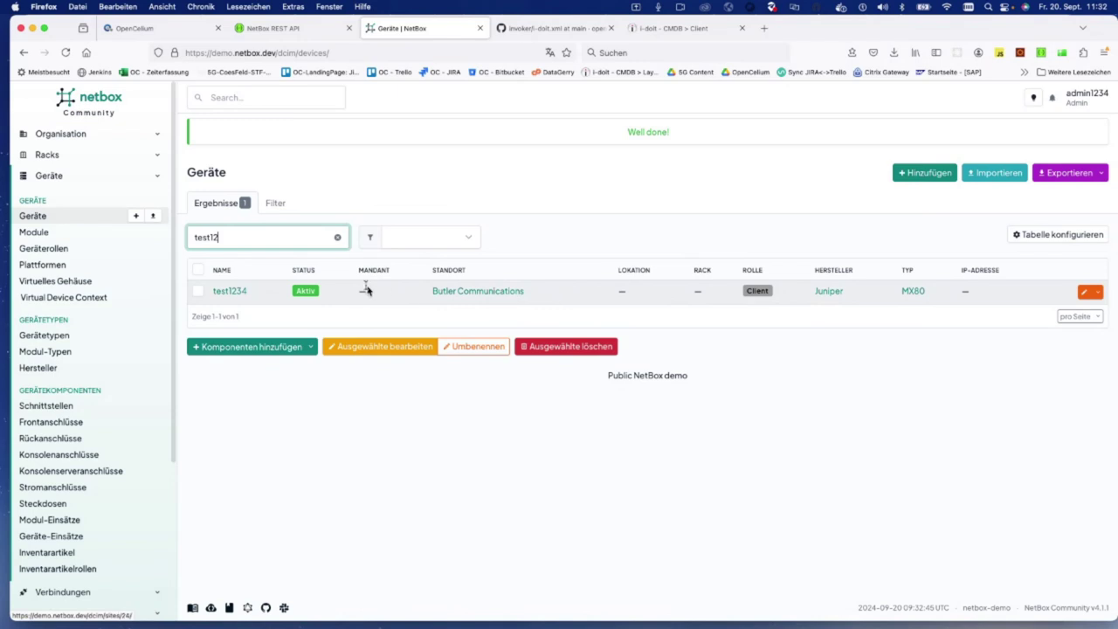
{"action": "key", "text": "super+a"}
{"action": "key", "text": "BackSpace"}
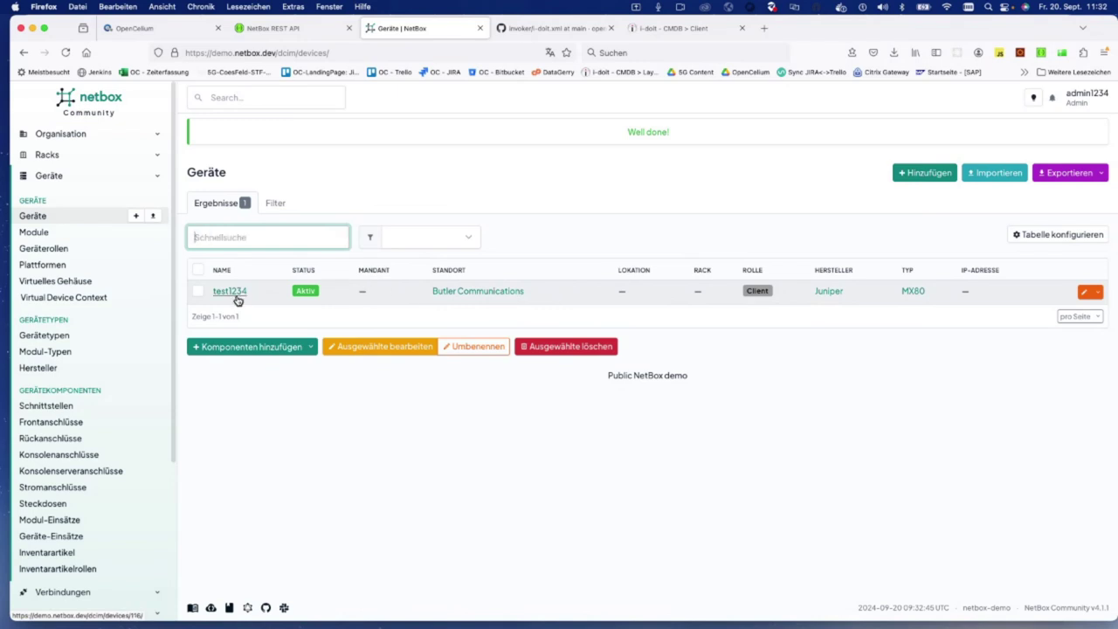
Step: Return to the Postman CreateDevice response showing the 400 error
{"action": "key", "text": "super+Tab"}
{"action": "left_click", "coordinate": [426, 463]}
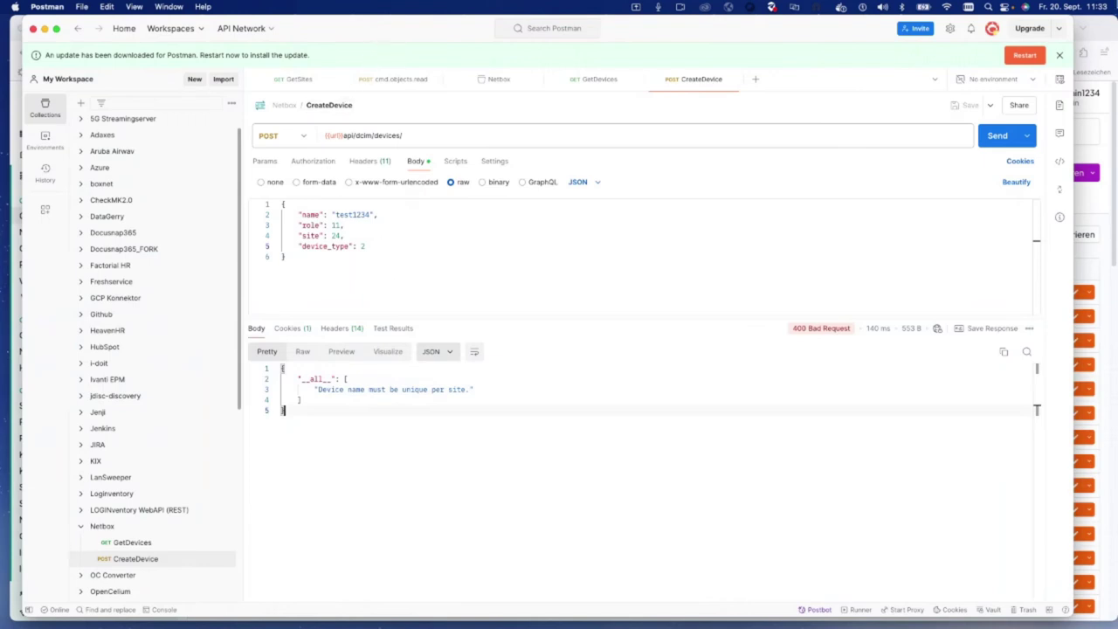
{"action": "key", "text": "ctrl+Up"}
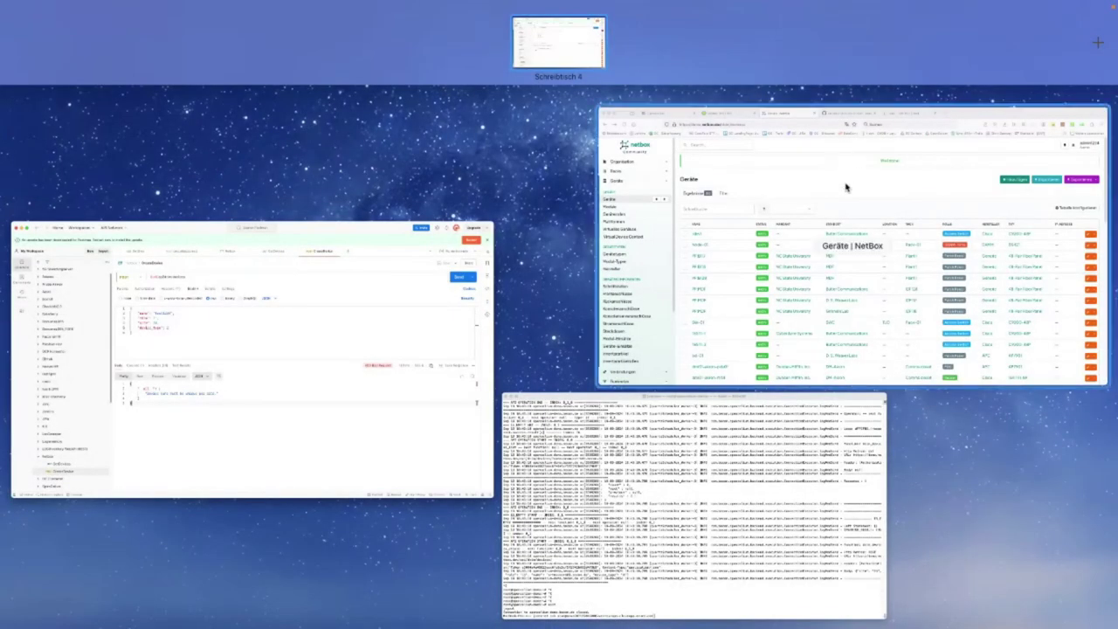
Step: Log back in to OpenCelium using the saved admin login
{"action": "left_click", "coordinate": [842, 202]}
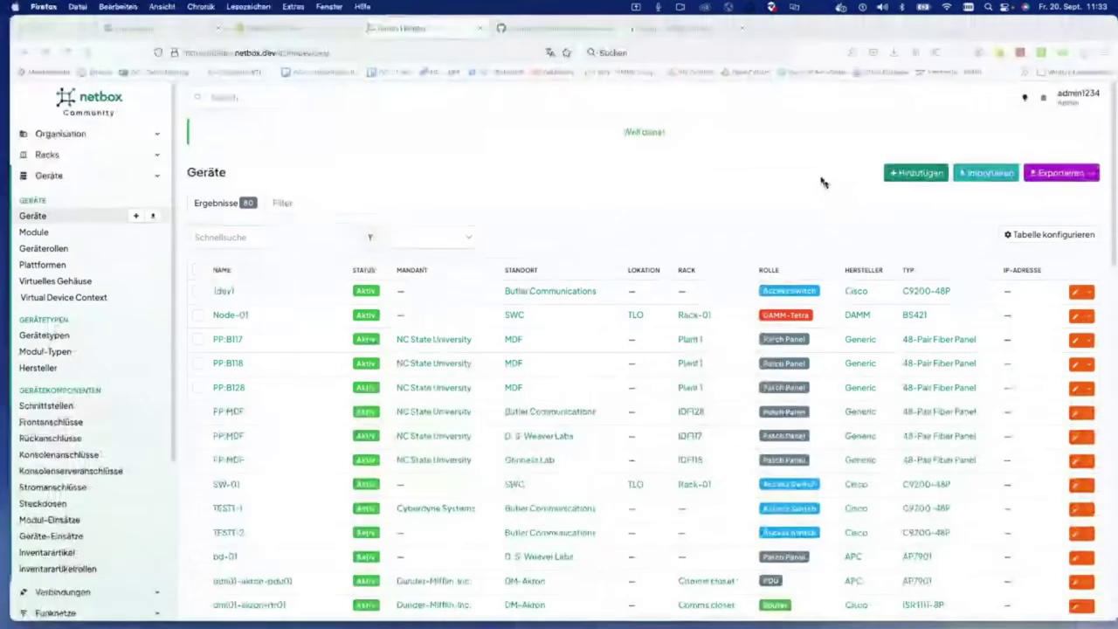
{"action": "left_click", "coordinate": [172, 37]}
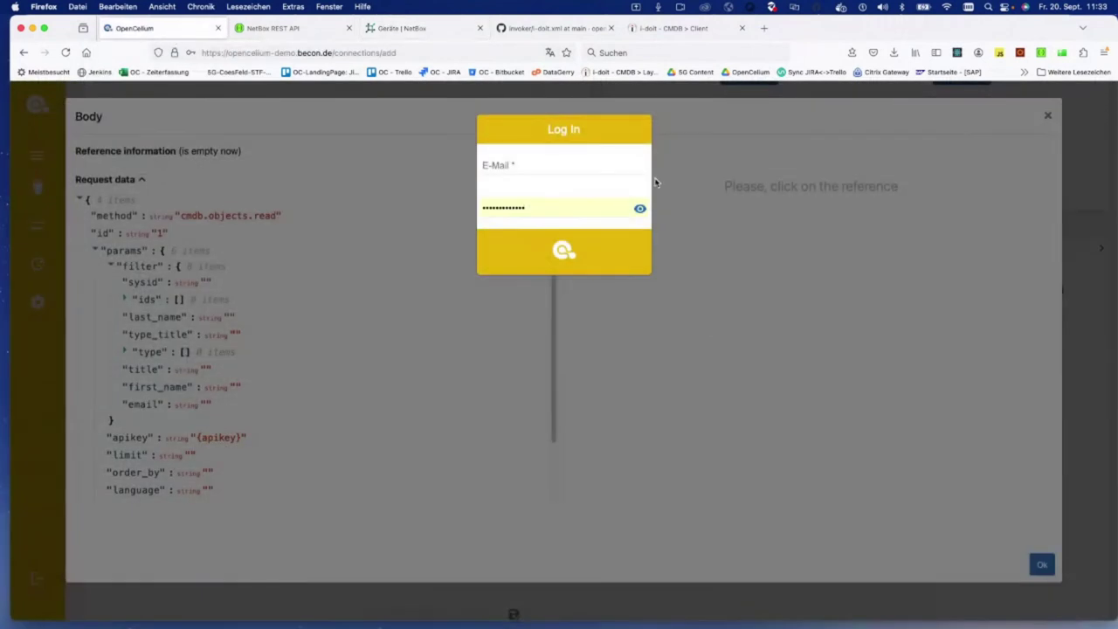
{"action": "type", "text": "ad"}
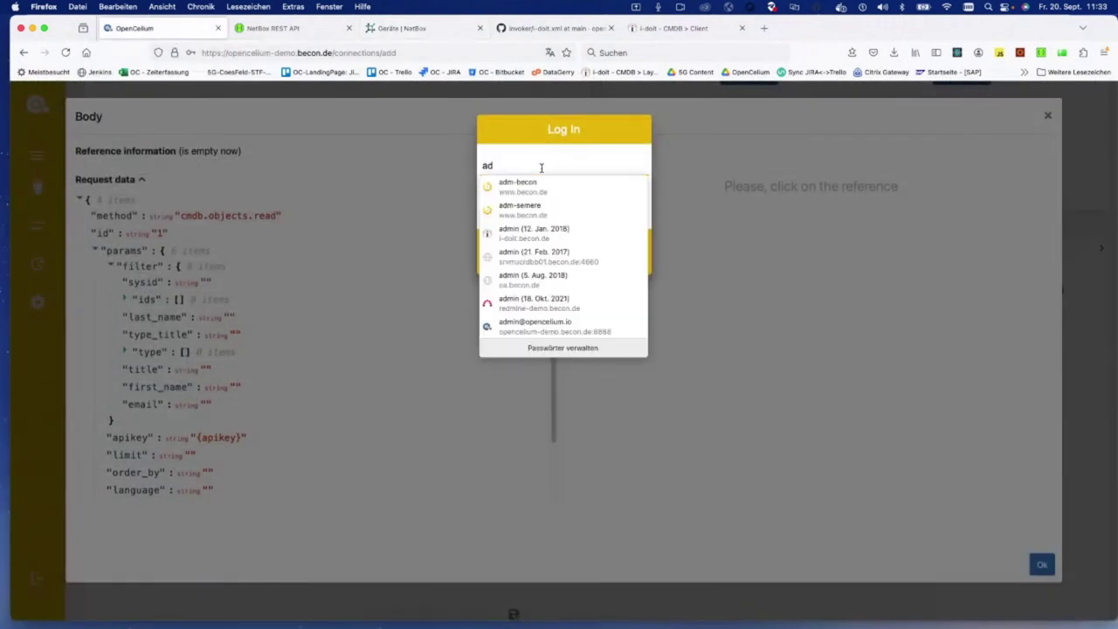
{"action": "type", "text": "min@open"}
{"action": "key", "text": "Down"}
{"action": "key", "text": "Return"}
{"action": "key", "text": "Return"}
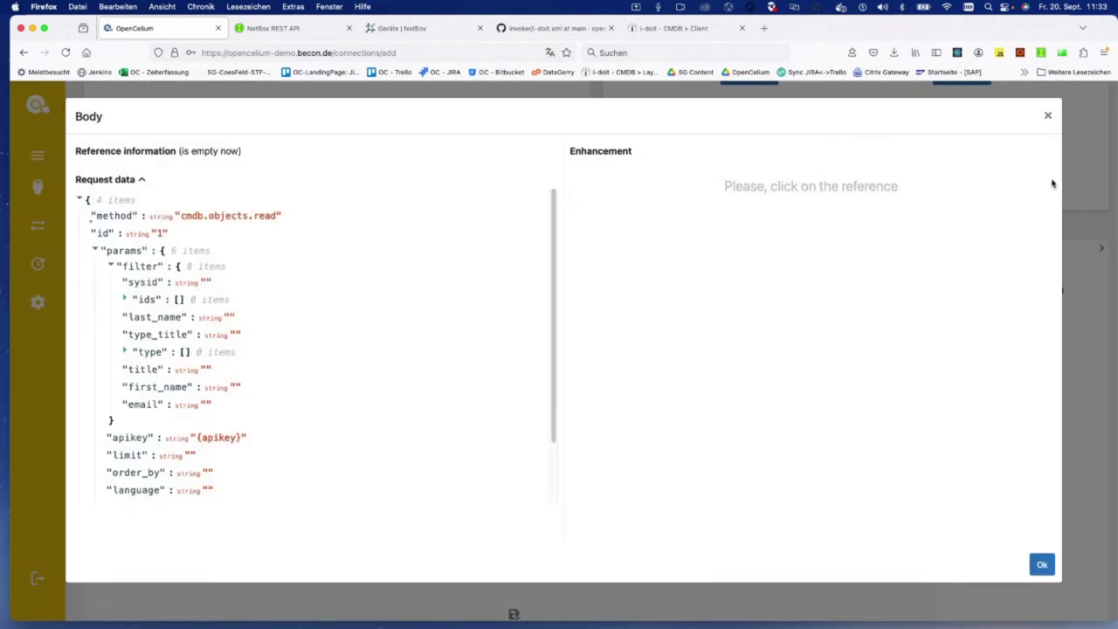
Step: Filter the Admin Panel invokers list with 'net' to show only the Netbox invoker
{"action": "left_click", "coordinate": [1048, 115]}
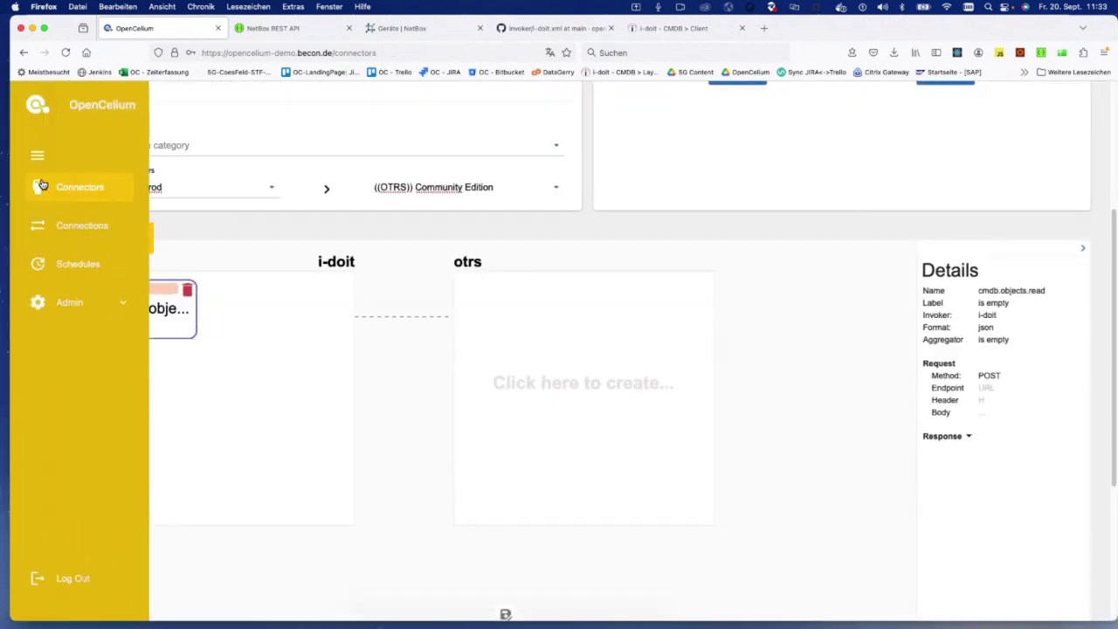
{"action": "left_click", "coordinate": [55, 187]}
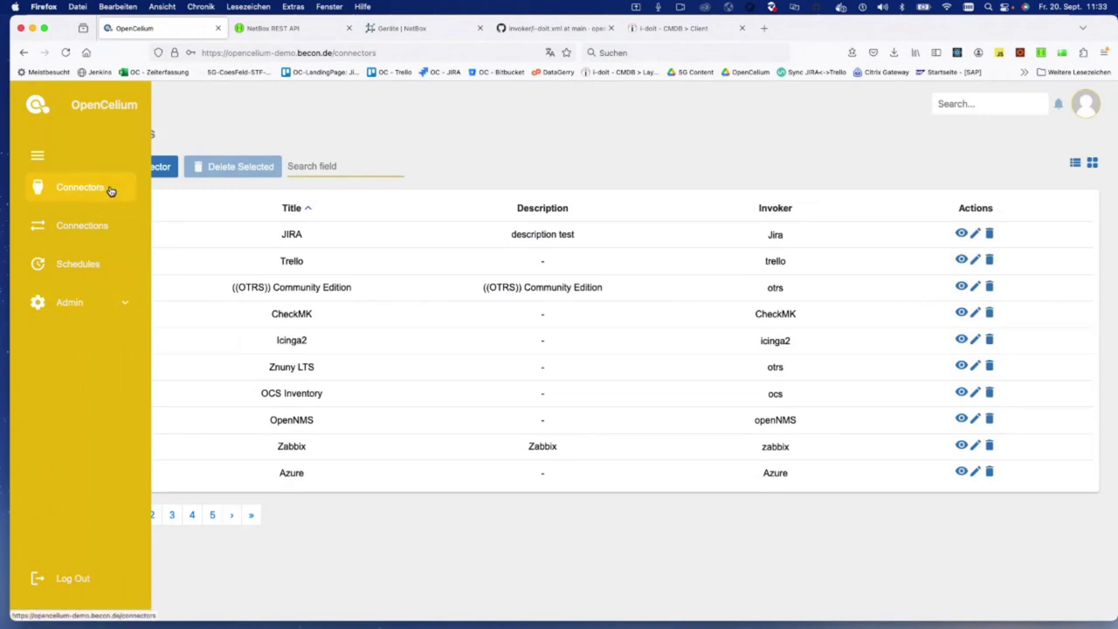
{"action": "left_click", "coordinate": [127, 305]}
{"action": "left_click", "coordinate": [77, 370]}
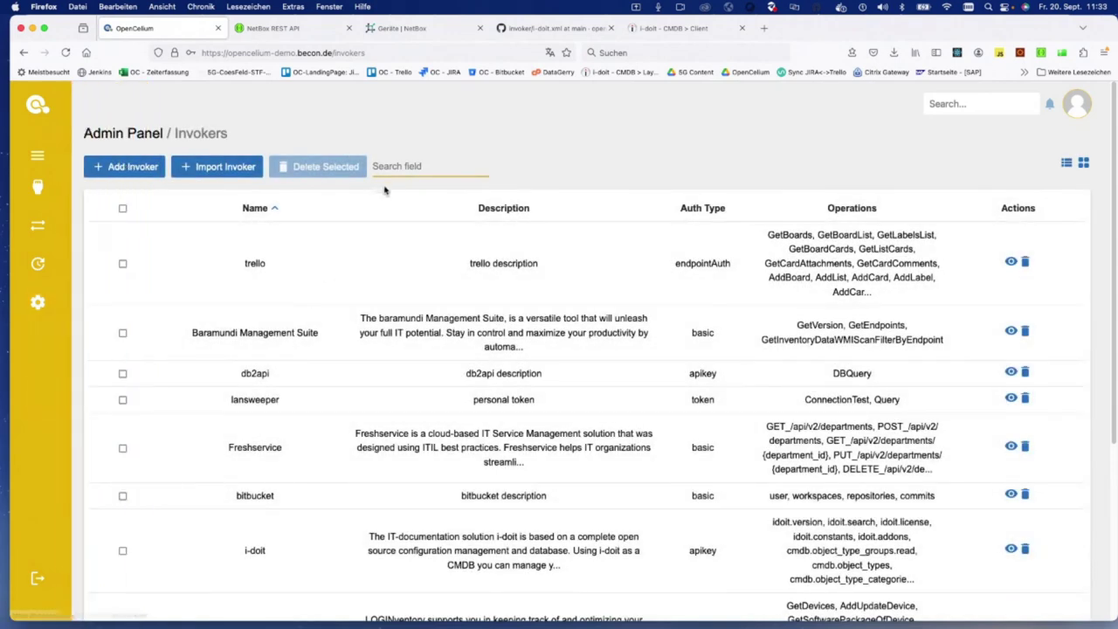
{"action": "left_click", "coordinate": [398, 166]}
{"action": "type", "text": "net"}
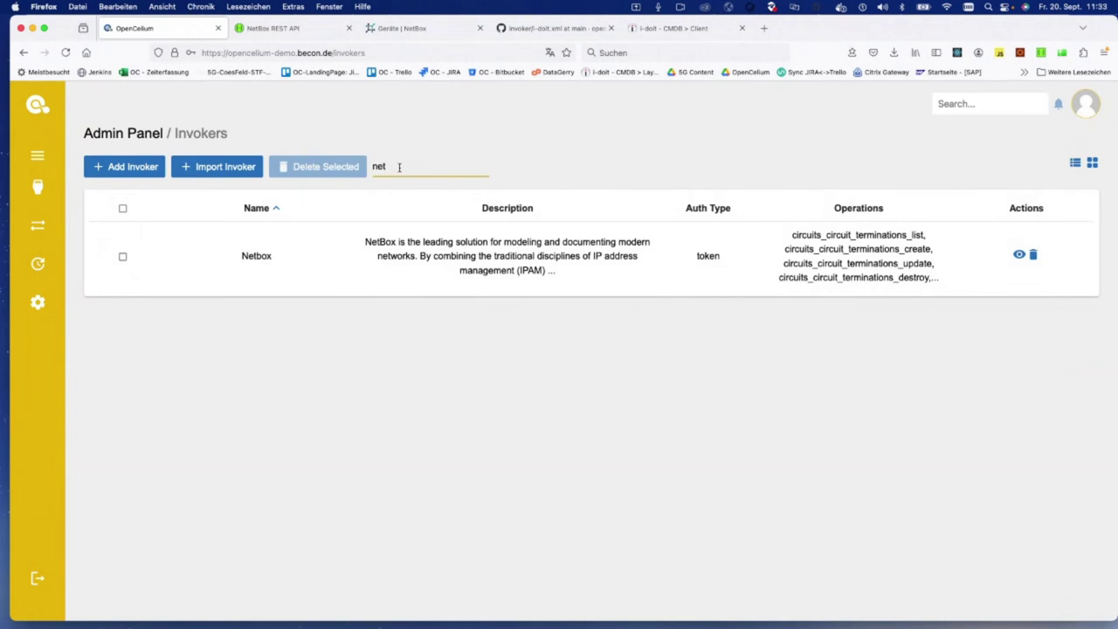
Step: Glance at the i-doit.xml invoker file on GitHub, then return to OpenCelium
{"action": "left_click", "coordinate": [540, 29]}
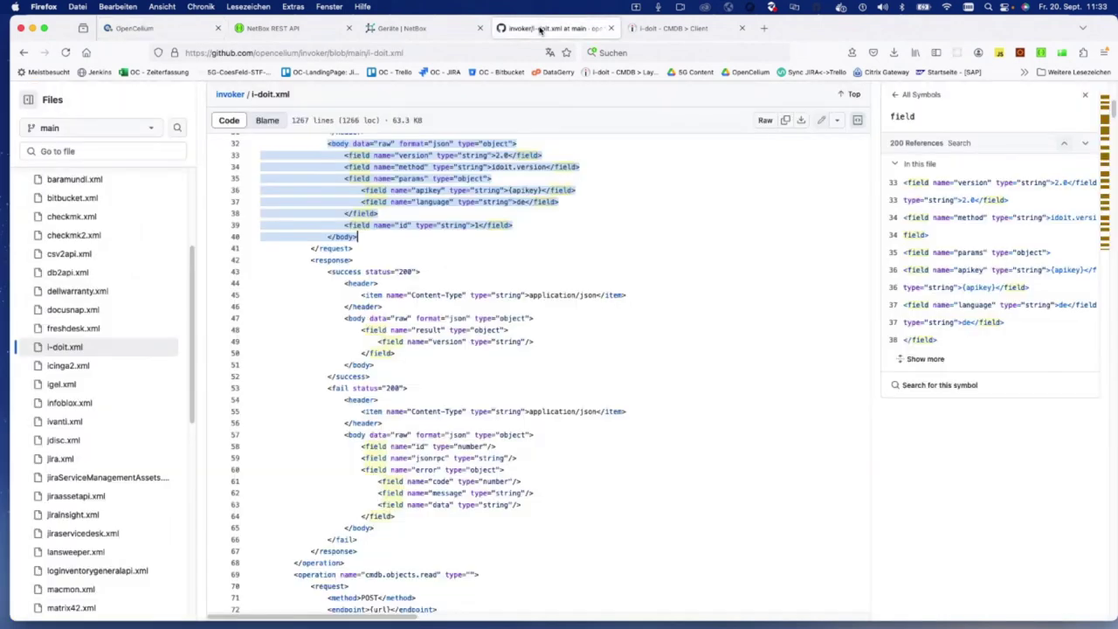
{"action": "left_click", "coordinate": [22, 53]}
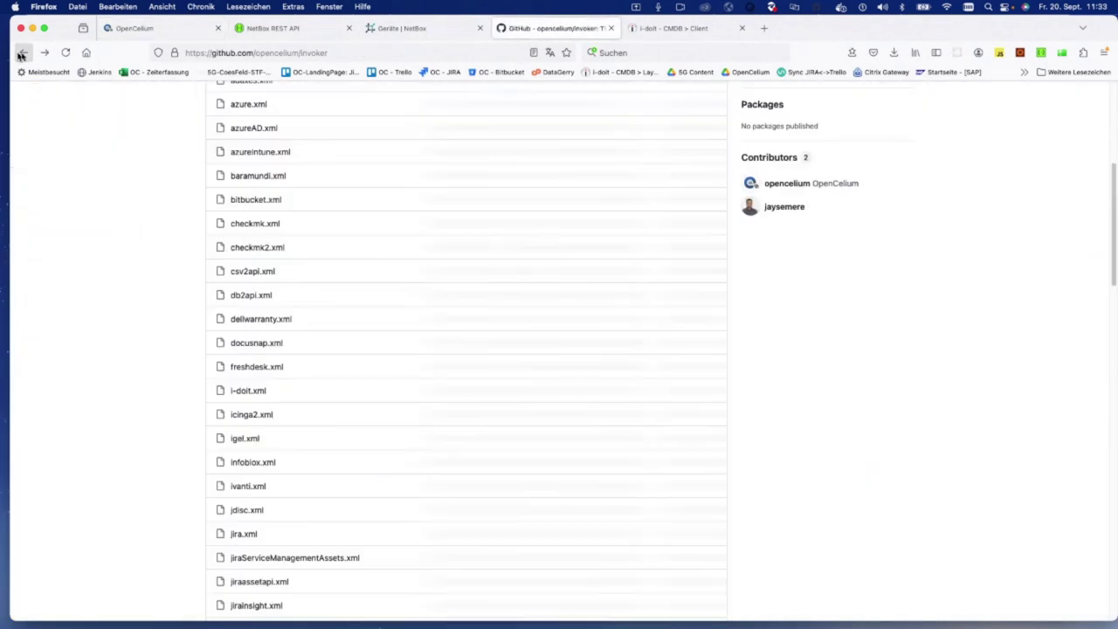
{"action": "left_click", "coordinate": [170, 30]}
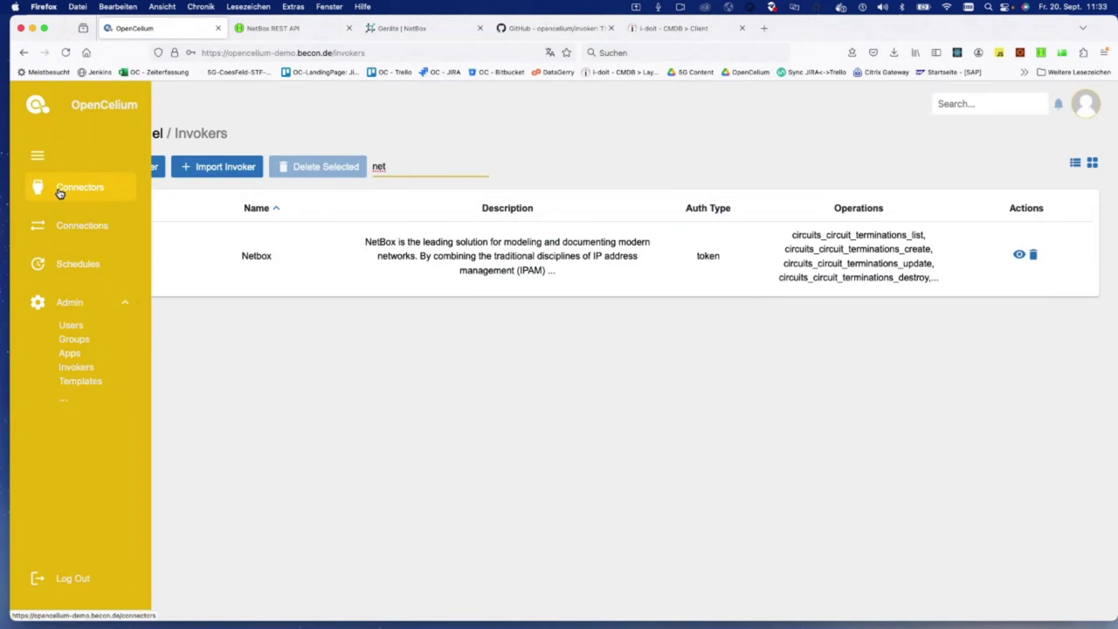
{"action": "left_click", "coordinate": [59, 192]}
Step: Start a new connector and choose Netbox as its invoker
{"action": "left_click", "coordinate": [131, 166]}
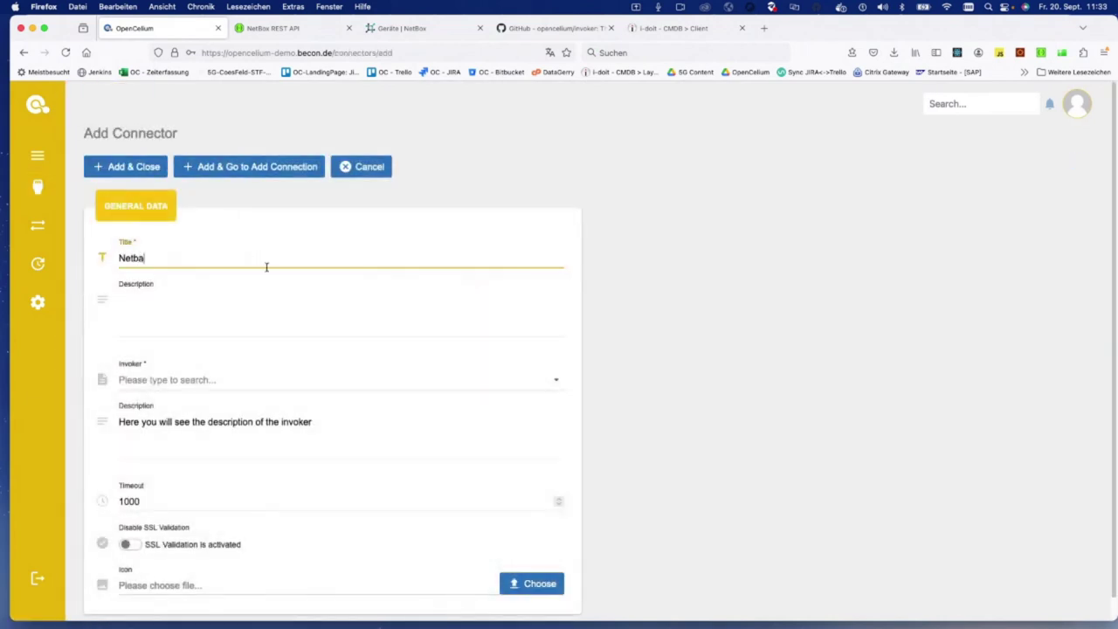
{"action": "key", "text": "Tab"}
{"action": "key", "text": "Tab"}
{"action": "type", "text": "Net"}
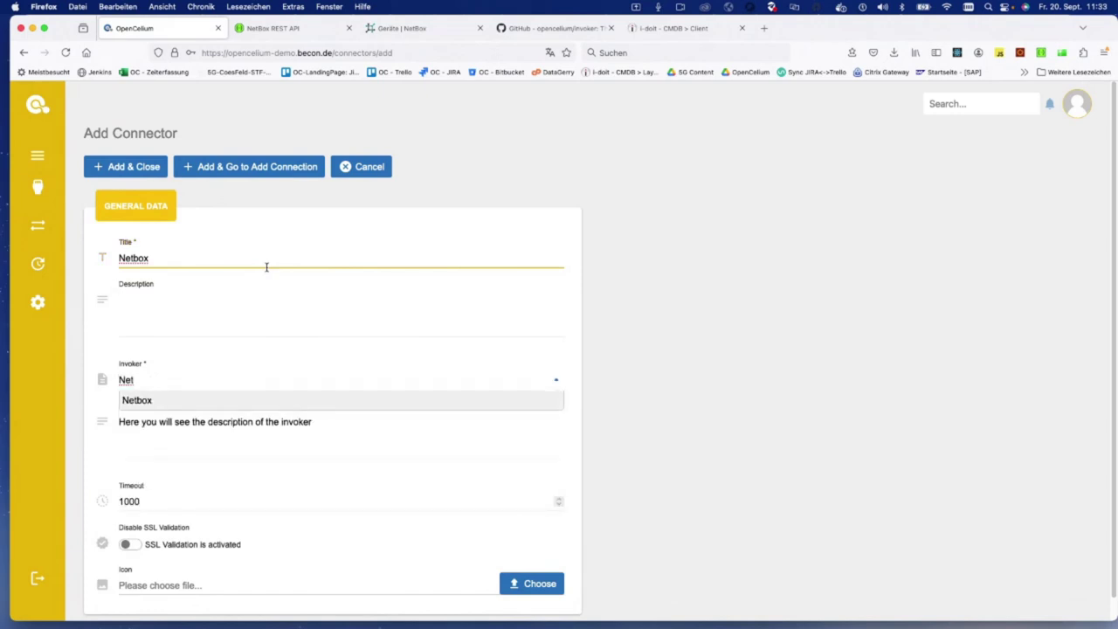
{"action": "key", "text": "Return"}
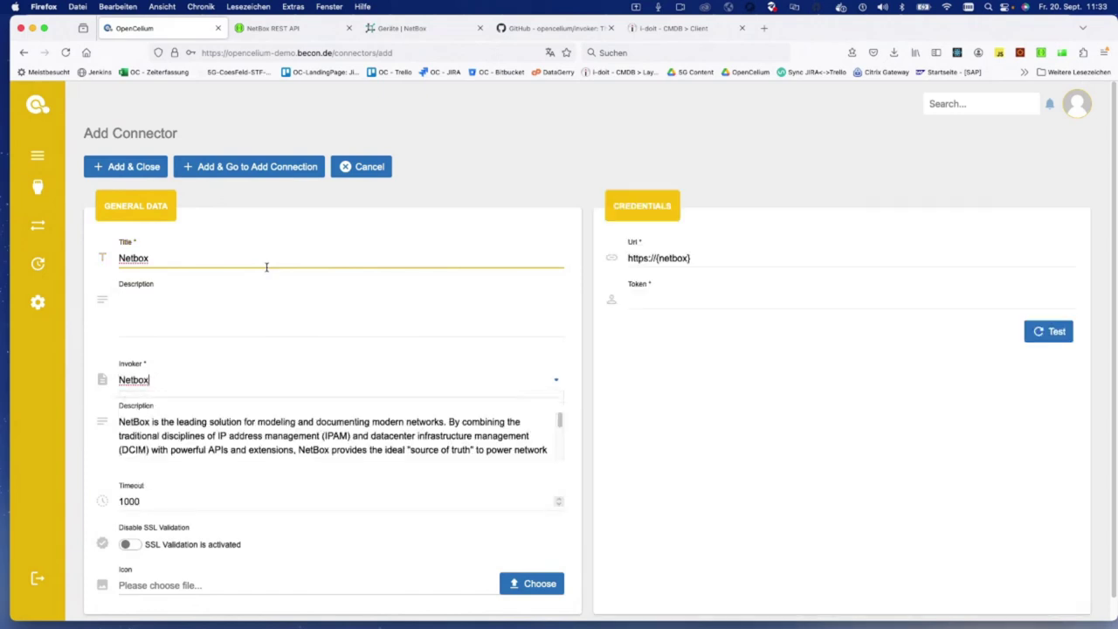
{"action": "left_click", "coordinate": [756, 248]}
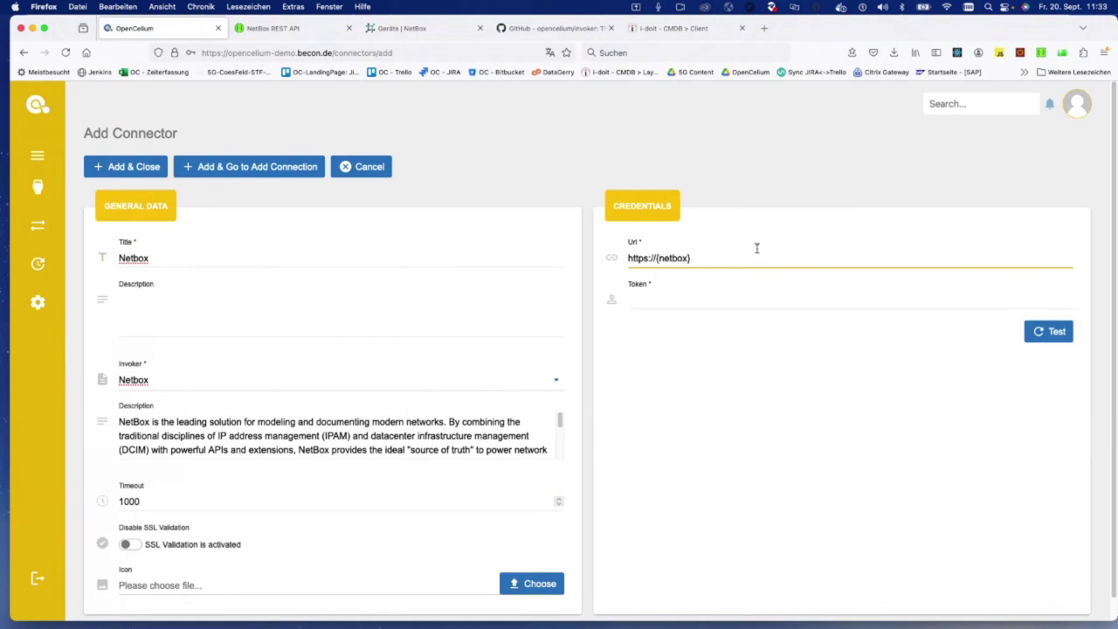
{"action": "key", "text": "super+space"}
{"action": "type", "text": "postman"}
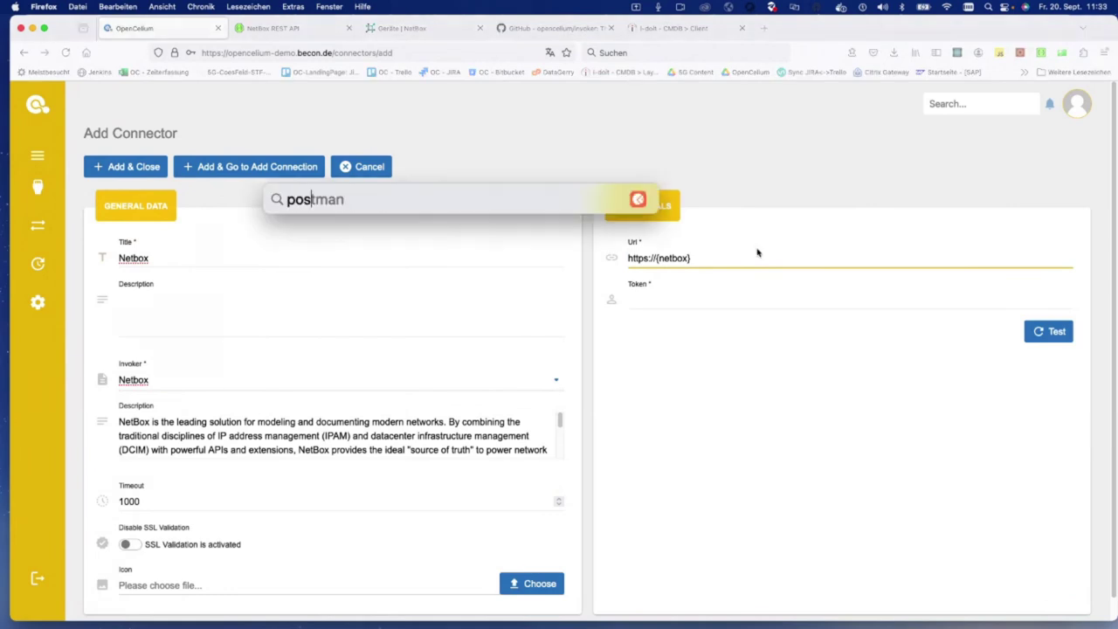
{"action": "key", "text": "Return"}
{"action": "key", "text": "super+m"}
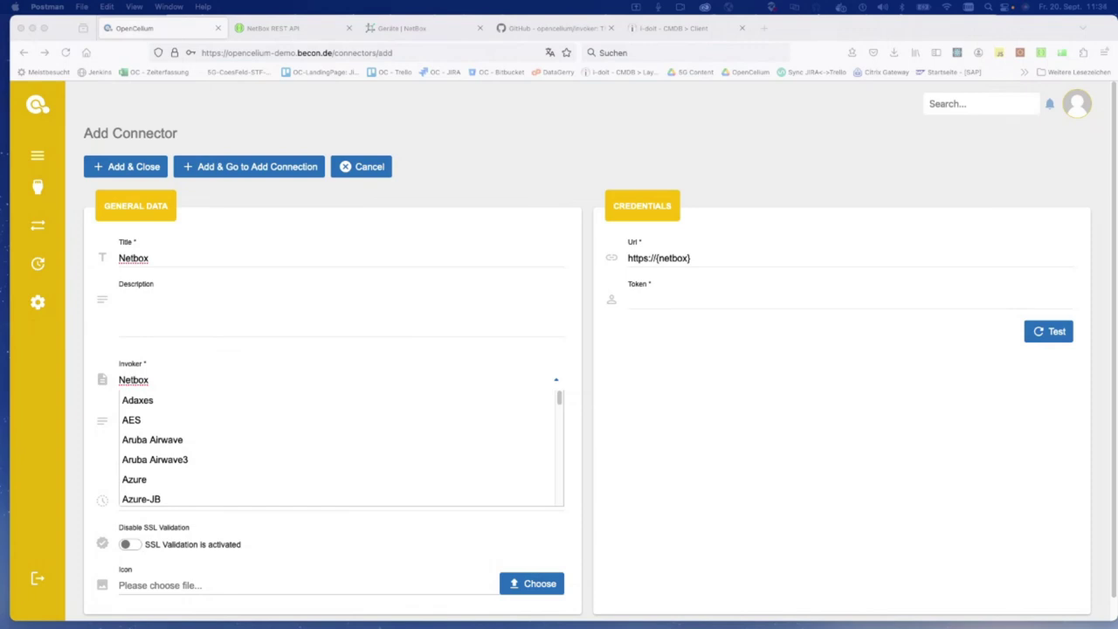
{"action": "left_click", "coordinate": [722, 259]}
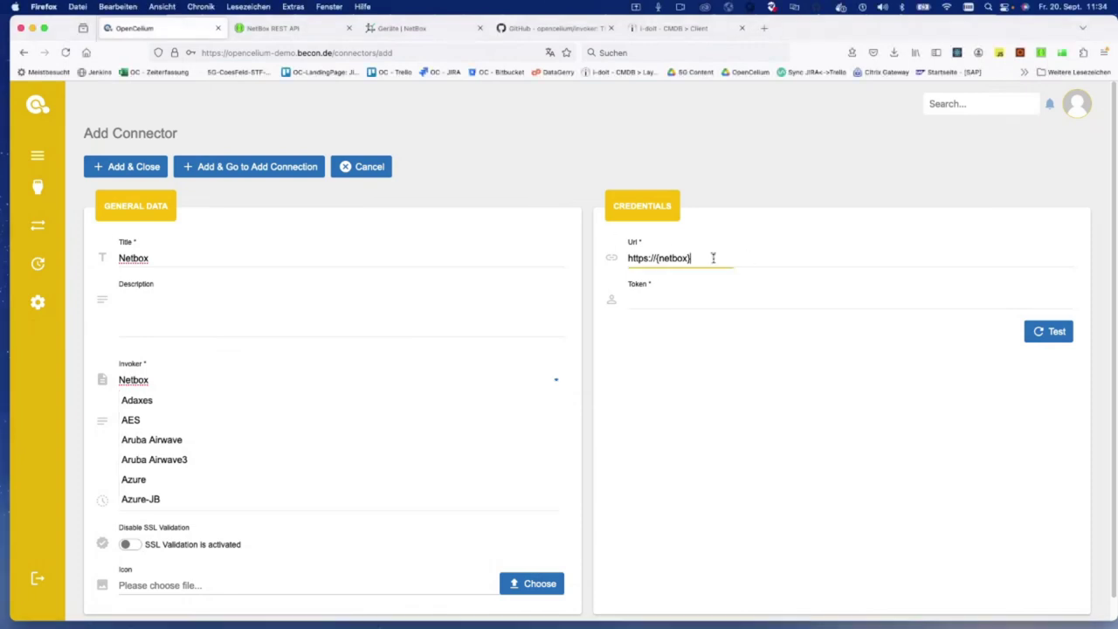
{"action": "key", "text": "super+a"}
{"action": "type", "text": "https://demo.netbox.dev/"}
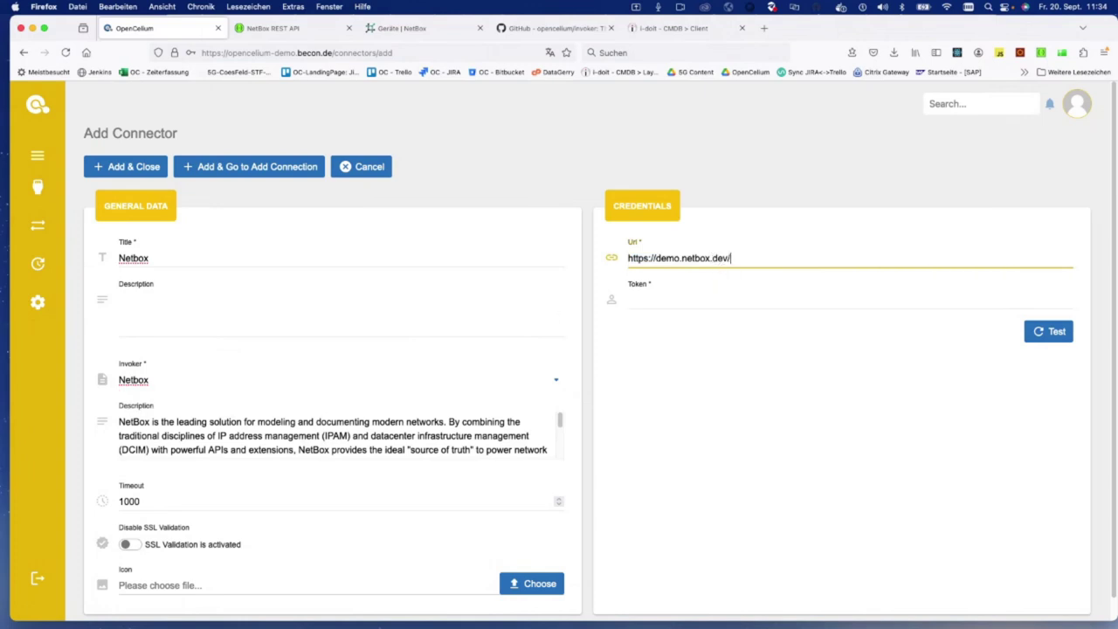
Step: Paste the API token into the Token field, undoing an accidental Url change
{"action": "left_click", "coordinate": [663, 304]}
{"action": "key", "text": "super+v"}
{"action": "left_click", "coordinate": [764, 258]}
{"action": "key", "text": "super+z"}
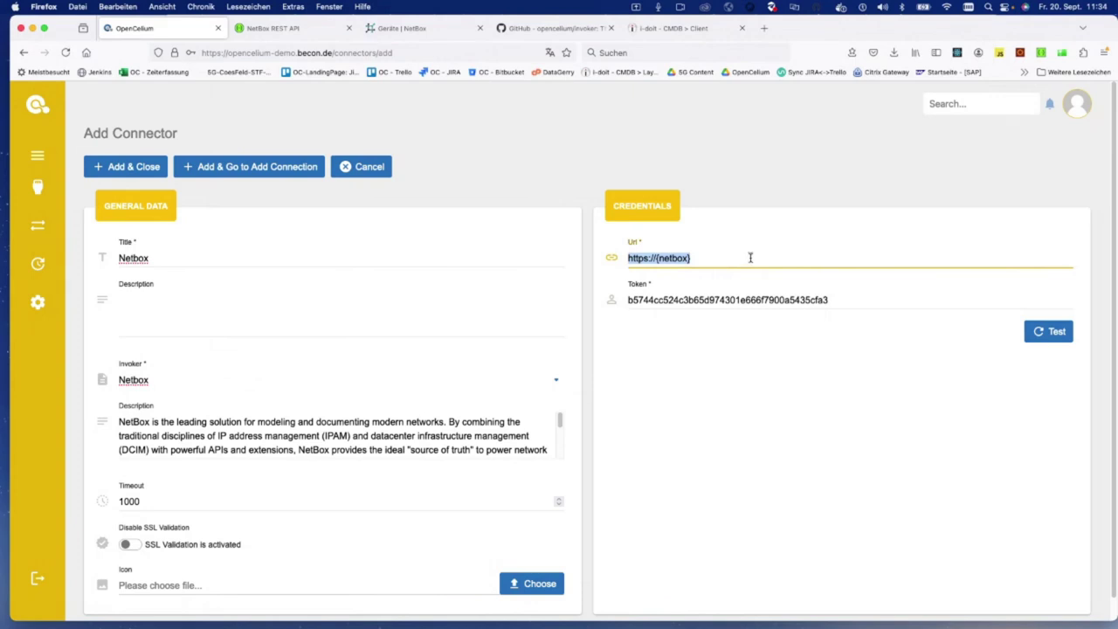
{"action": "key", "text": "super+v"}
{"action": "key", "text": "super+z"}
{"action": "left_click", "coordinate": [699, 259]}
{"action": "left_click_drag", "start_coordinate": [697, 255], "coordinate": [594, 256]}
{"action": "type", "text": "https://demo.netbox.dev/"}
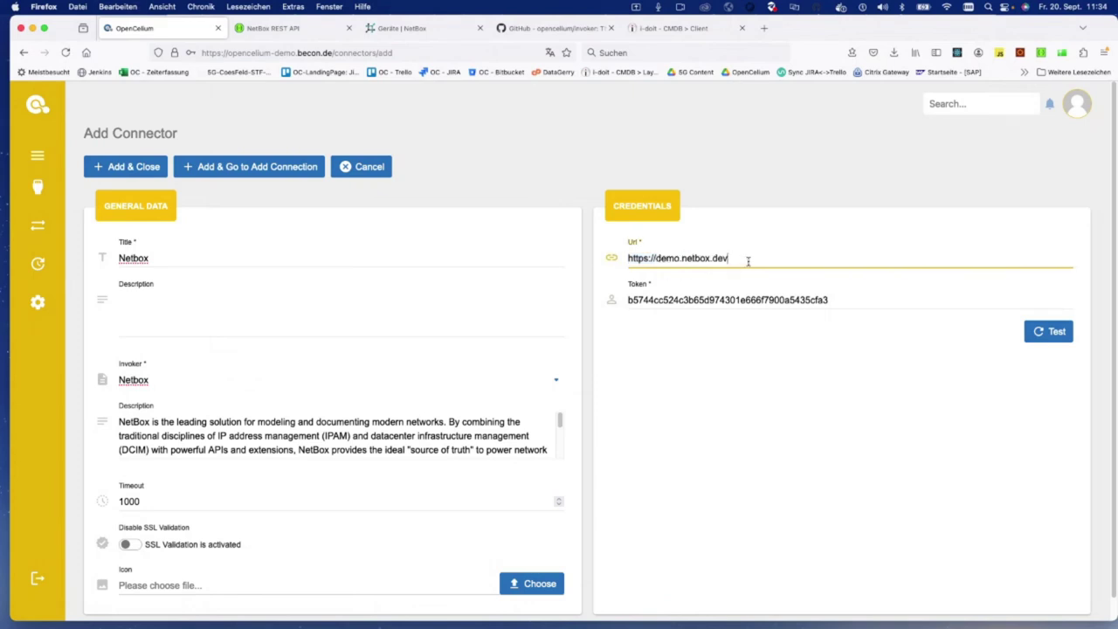
{"action": "left_click", "coordinate": [1055, 332]}
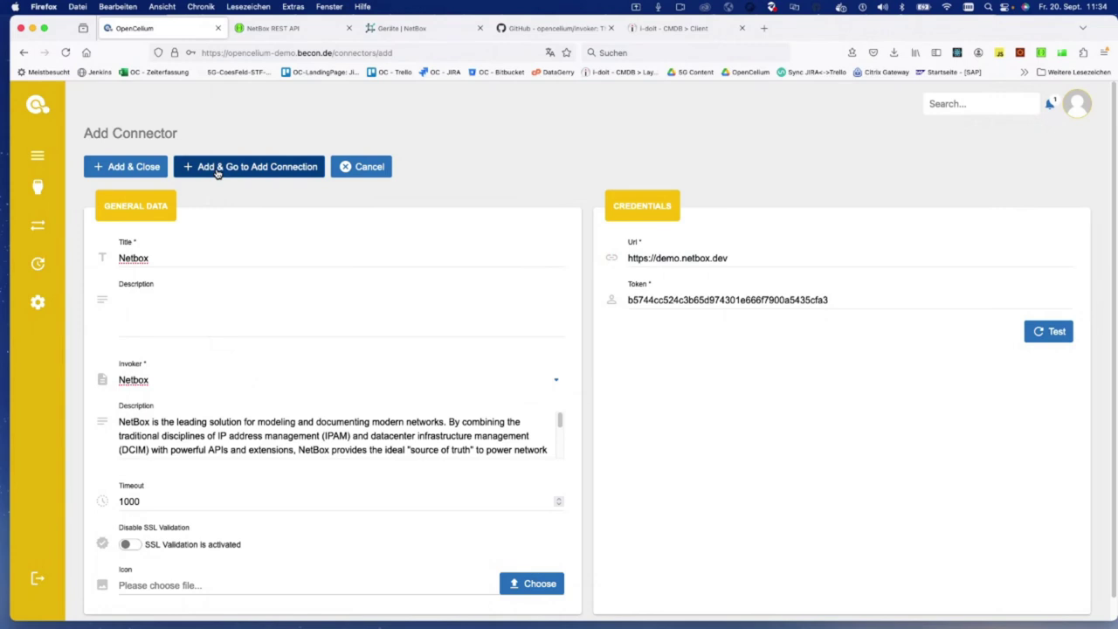
Step: Save the Netbox connector and title the new connection 'i-doit2Netbox'
{"action": "left_click", "coordinate": [218, 172]}
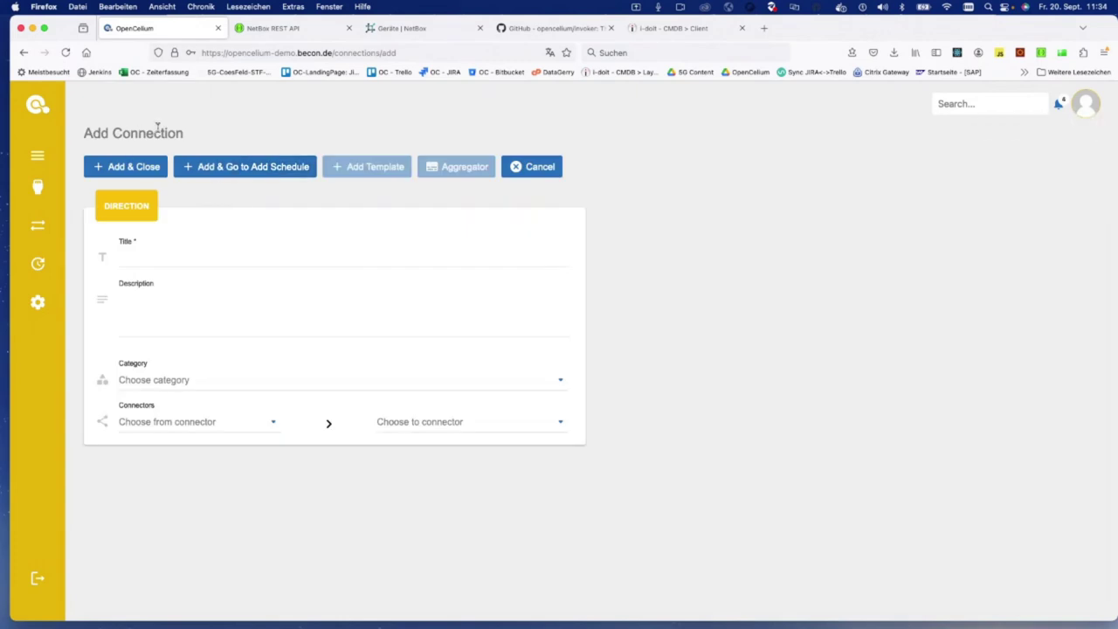
{"action": "left_click", "coordinate": [164, 253]}
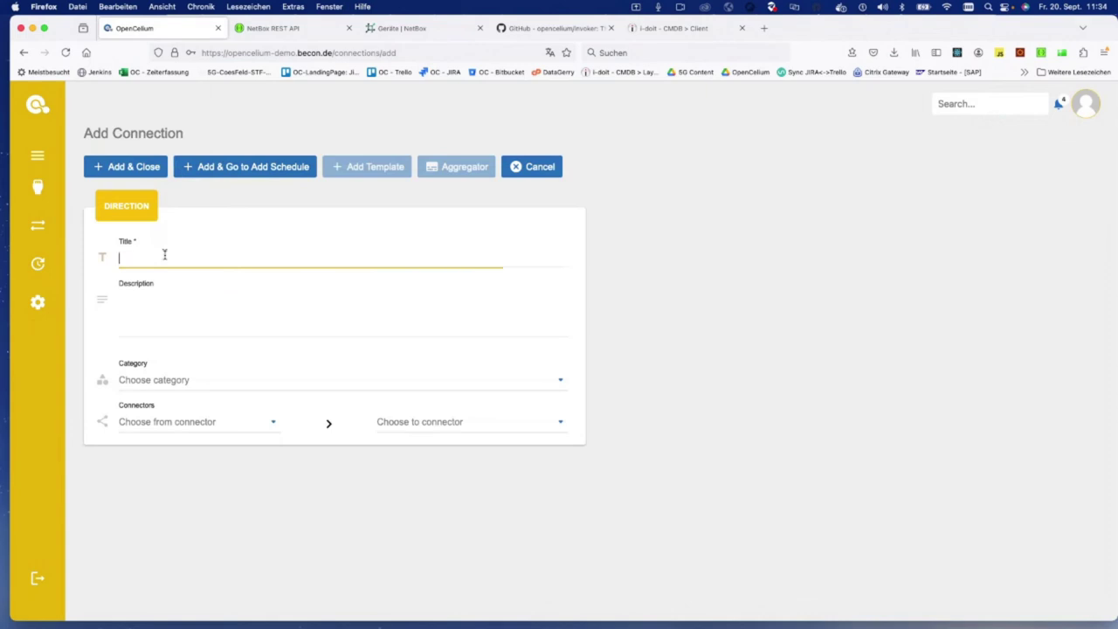
{"action": "type", "text": "i-doit2Netbox"}
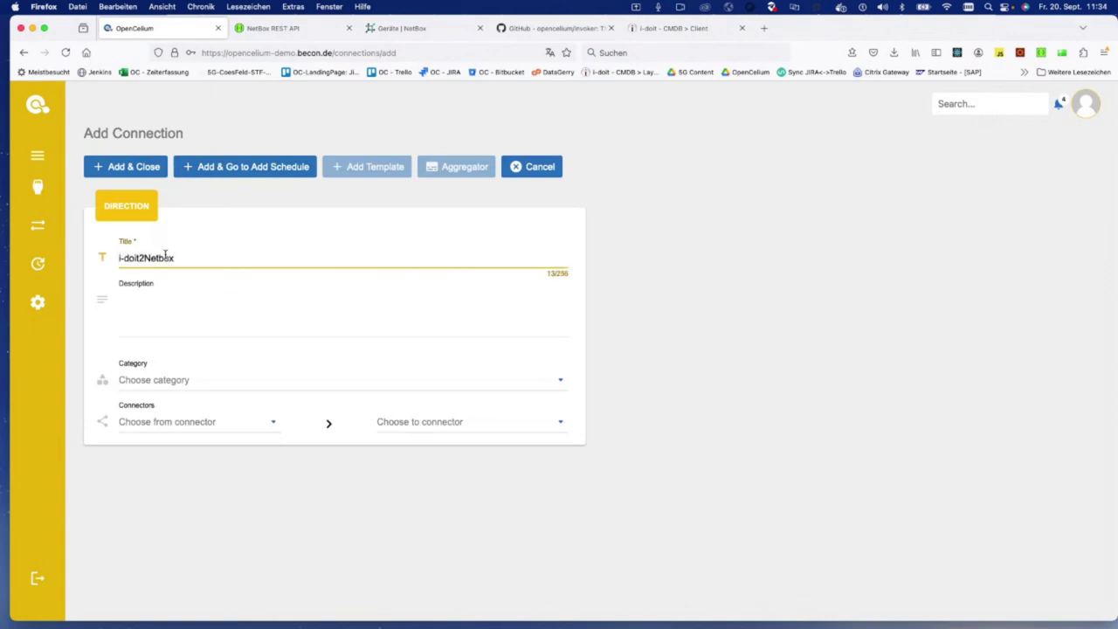
Step: Link source connector I-doit Prod to target connector Netbox
{"action": "left_click", "coordinate": [197, 423]}
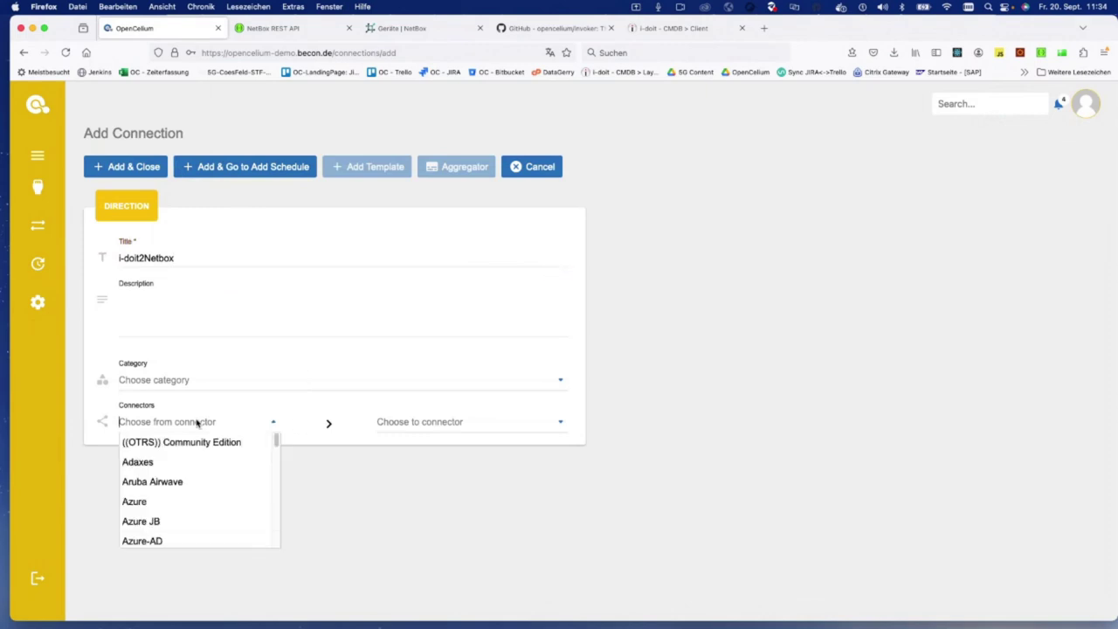
{"action": "type", "text": "i-d"}
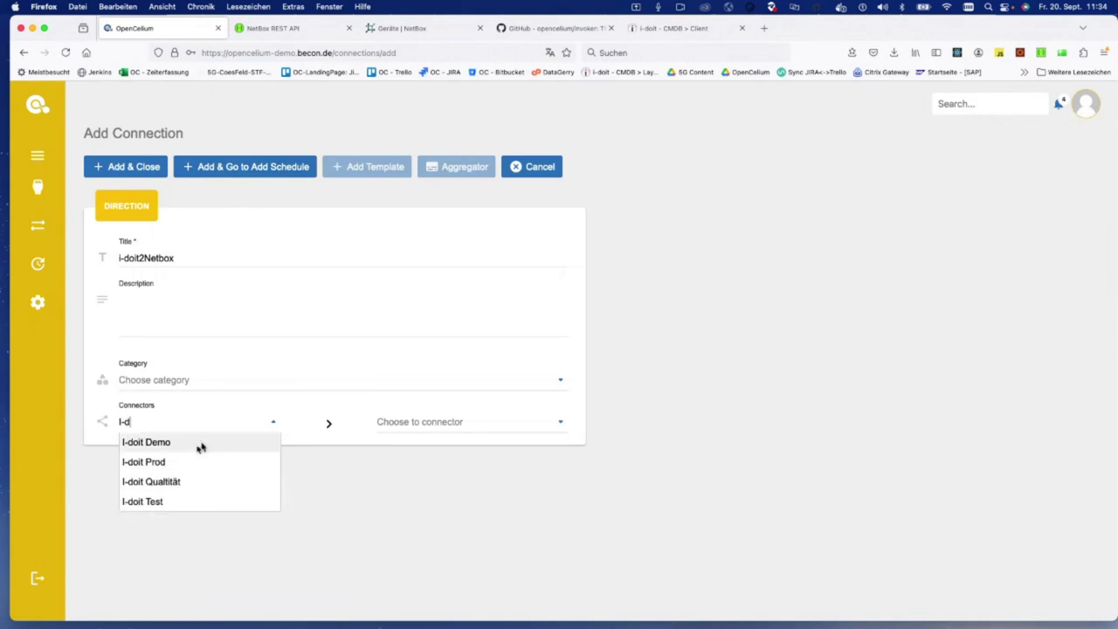
{"action": "left_click", "coordinate": [179, 462]}
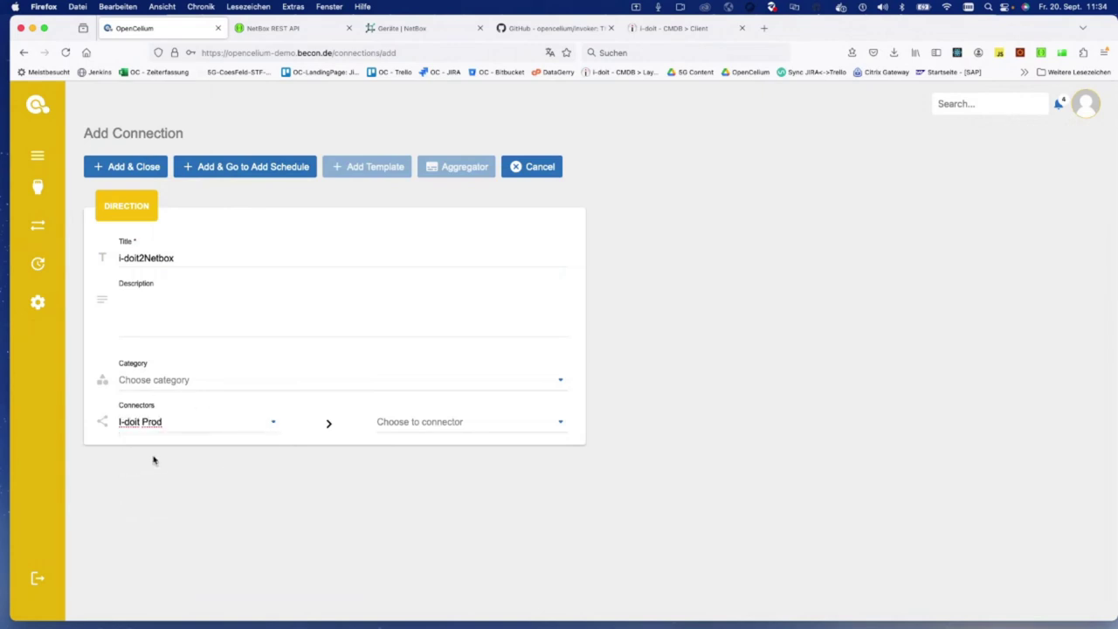
{"action": "left_click", "coordinate": [449, 427]}
{"action": "type", "text": "Netbox"}
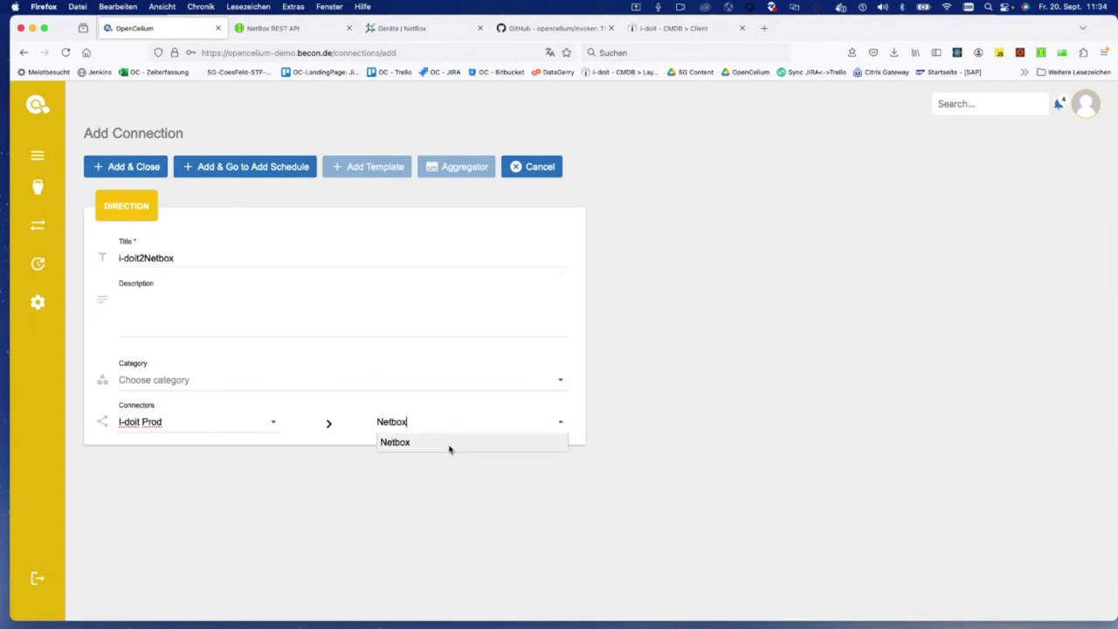
{"action": "left_click", "coordinate": [449, 447]}
{"action": "scroll", "coordinate": [449, 447], "scroll_direction": "down", "scroll_amount": 3}
{"action": "left_click", "coordinate": [938, 192]}
Step: Switch the connection to expert mode and begin a new i-doit process
{"action": "left_click", "coordinate": [737, 191]}
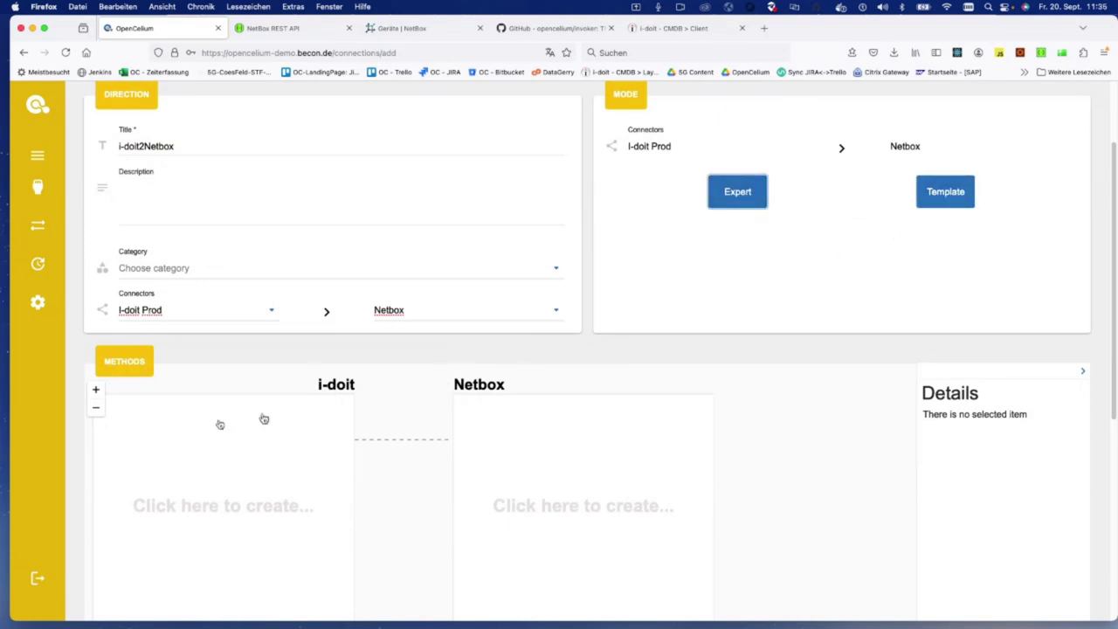
{"action": "scroll", "coordinate": [175, 437], "scroll_direction": "down", "scroll_amount": 3}
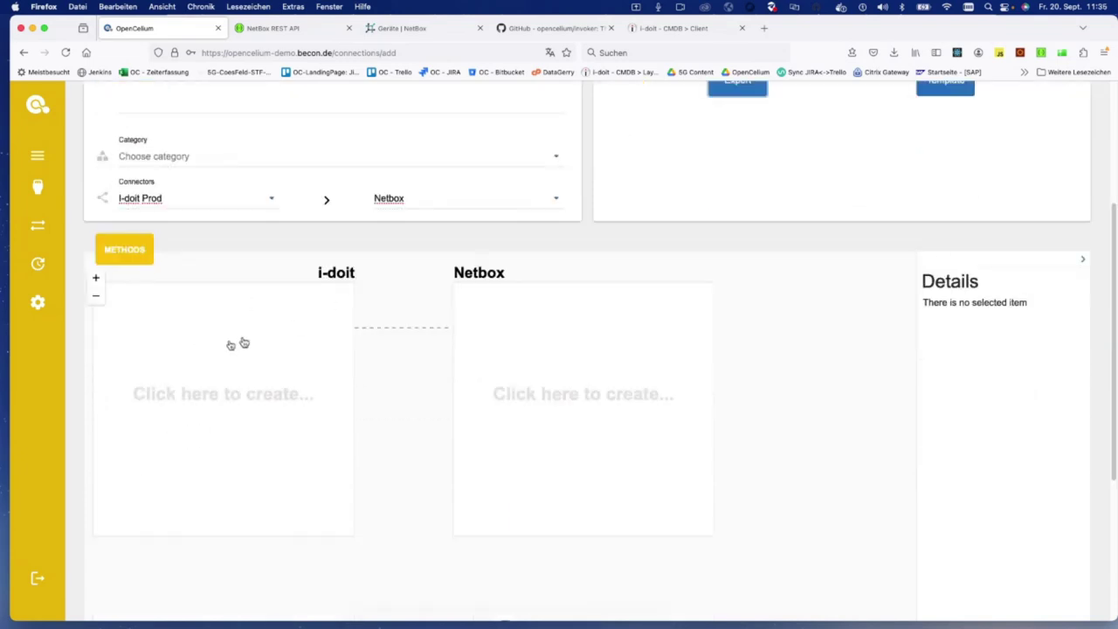
{"action": "left_click", "coordinate": [160, 362]}
{"action": "left_click", "coordinate": [155, 414]}
{"action": "left_click", "coordinate": [237, 407]}
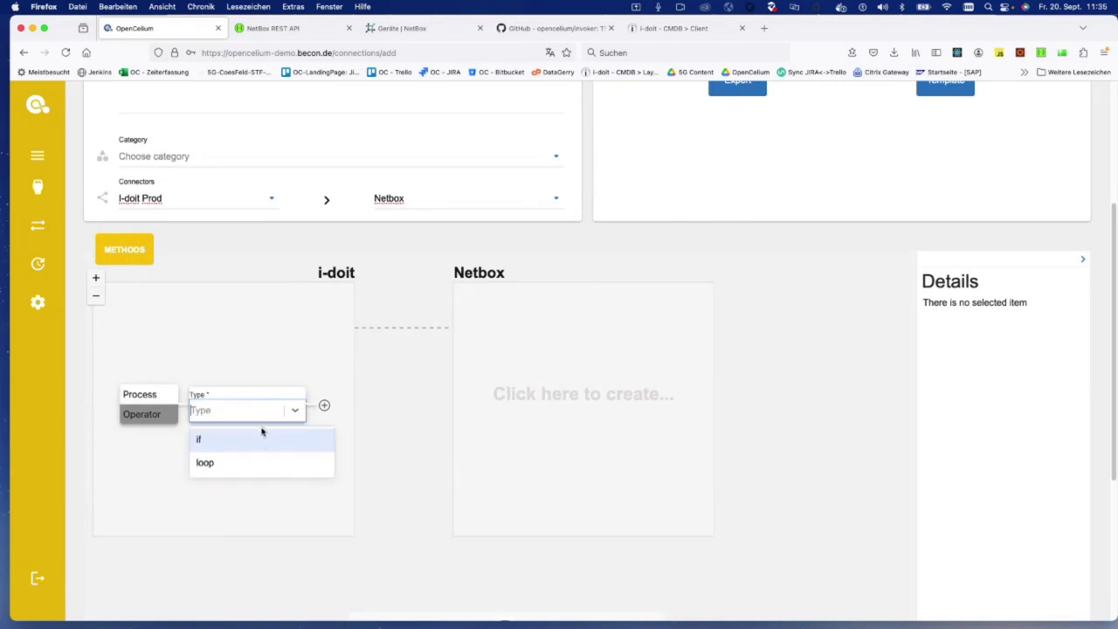
{"action": "left_click", "coordinate": [142, 394]}
Step: Add the cmdb.objects.read method labelled GetClients and open its request body
{"action": "left_click", "coordinate": [241, 394]}
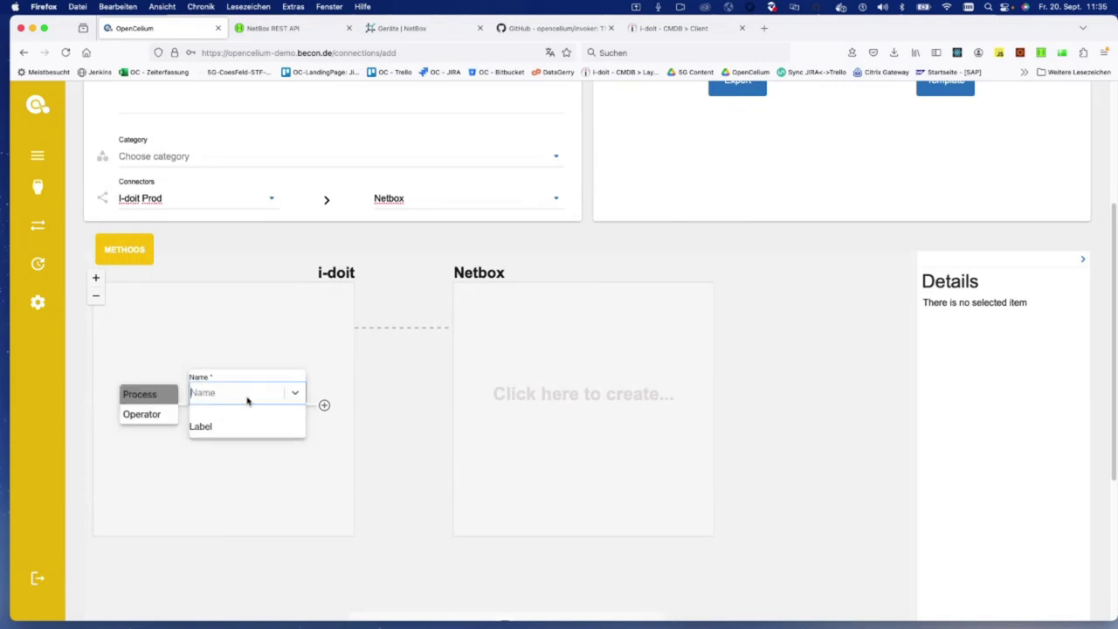
{"action": "type", "text": "objects.read"}
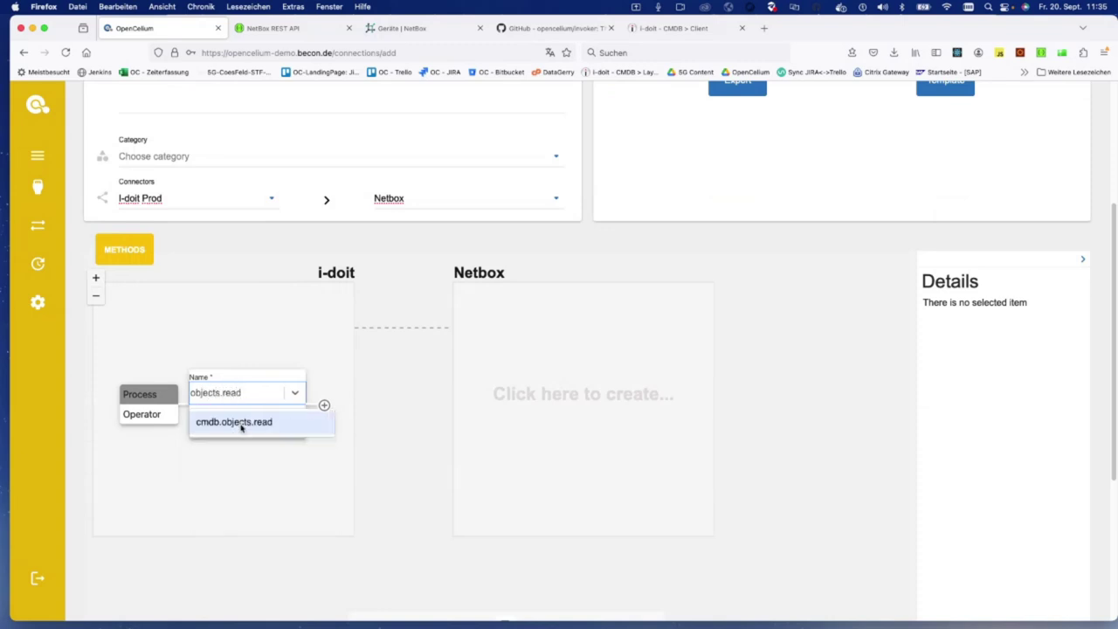
{"action": "left_click", "coordinate": [260, 426]}
{"action": "left_click", "coordinate": [265, 420]}
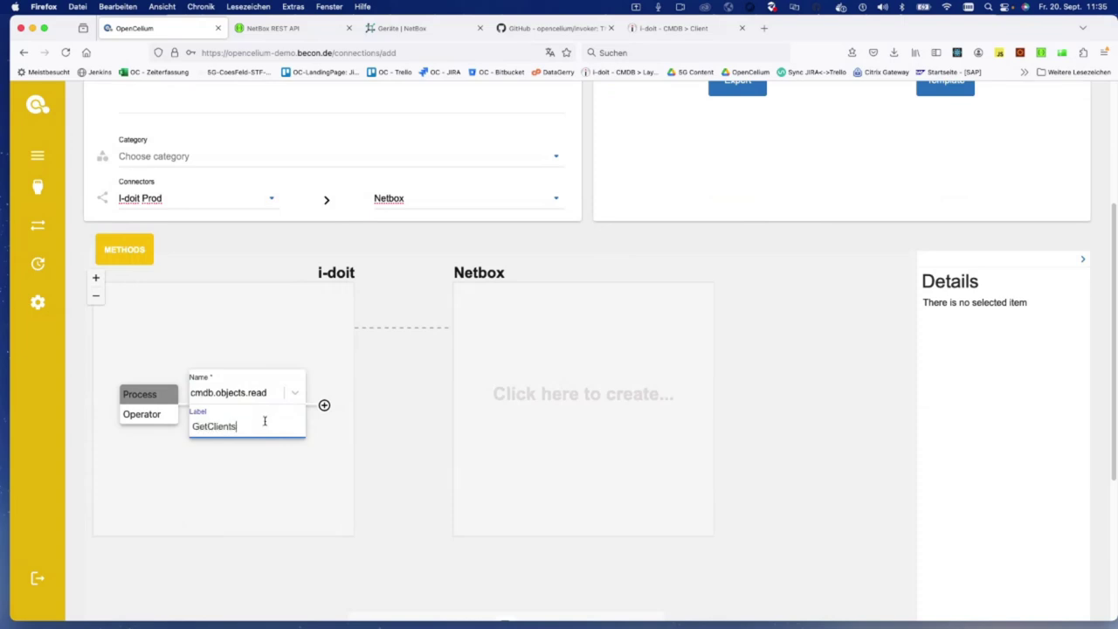
{"action": "left_click", "coordinate": [322, 406]}
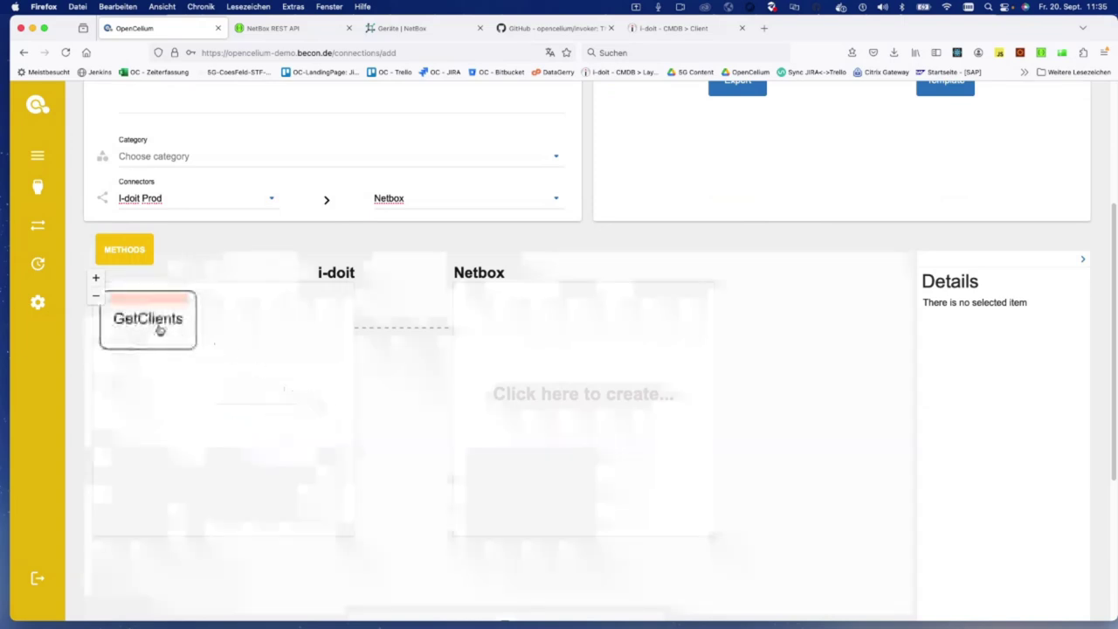
{"action": "left_click", "coordinate": [158, 326]}
{"action": "left_click", "coordinate": [160, 329]}
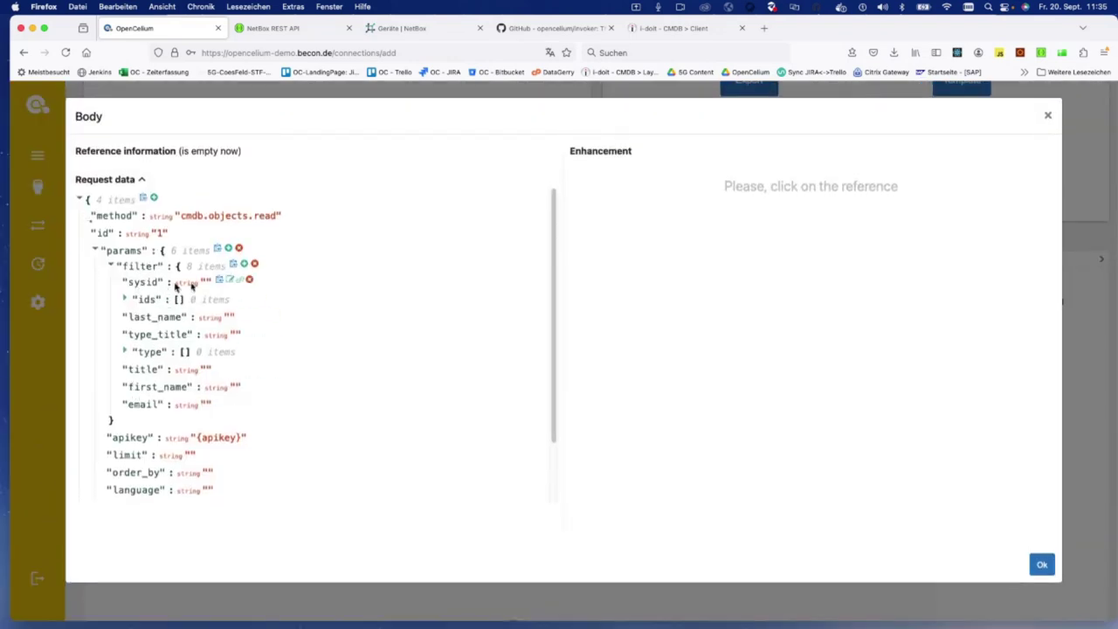
Step: Delete sysid, ids, last_name, type_title, title, first_name and email from the GetClients filter, keeping type
{"action": "left_click", "coordinate": [251, 282]}
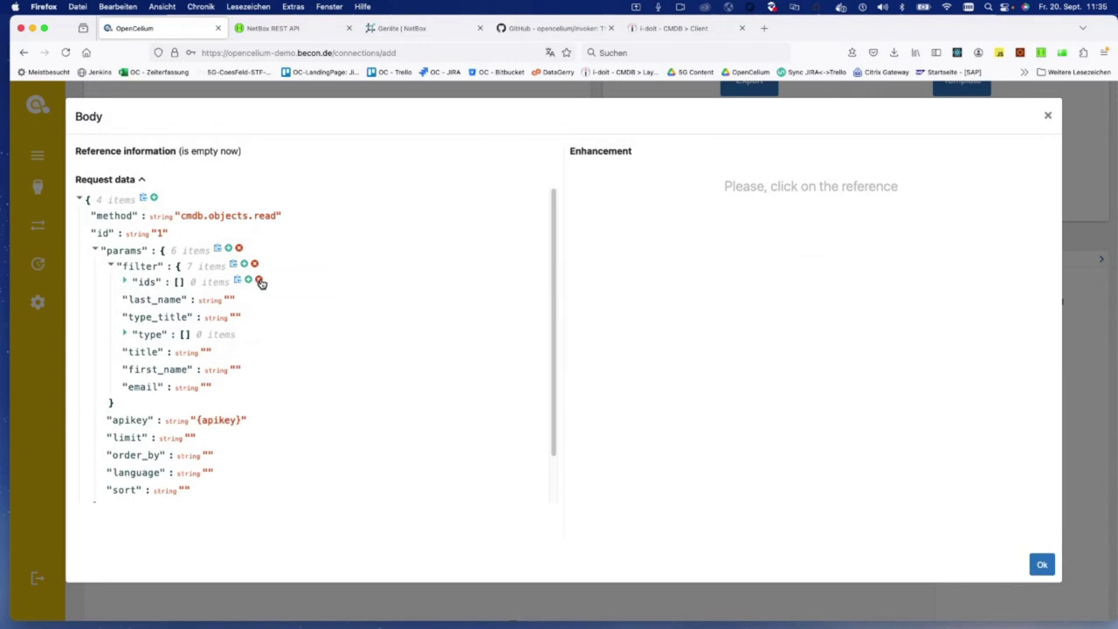
{"action": "left_click", "coordinate": [258, 281]}
{"action": "left_click", "coordinate": [273, 281]}
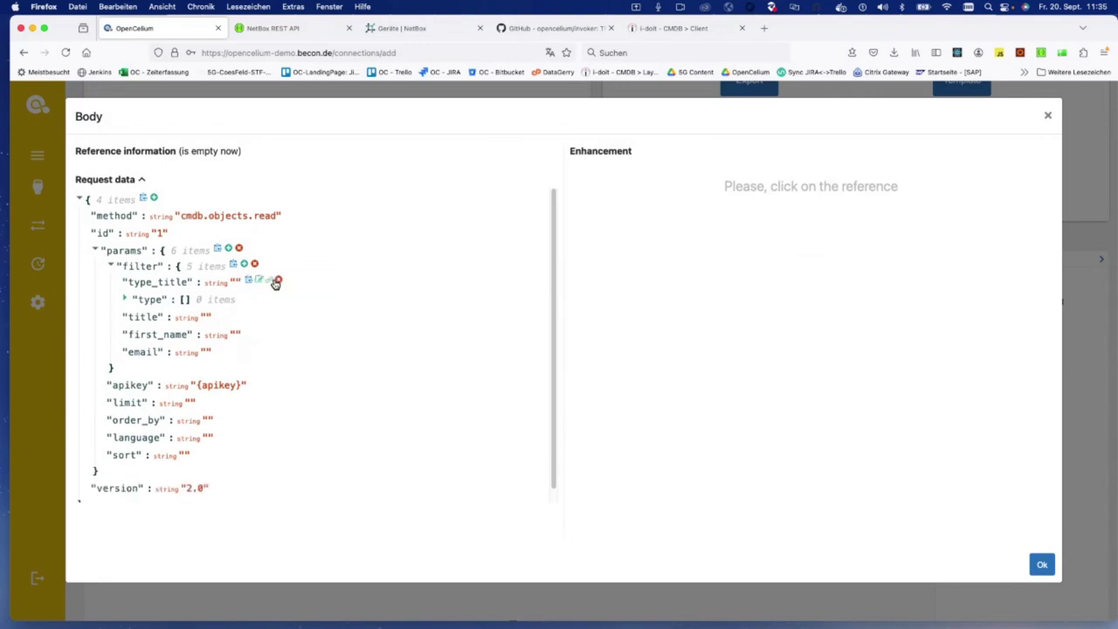
{"action": "left_click", "coordinate": [280, 282]}
{"action": "left_click", "coordinate": [250, 300]}
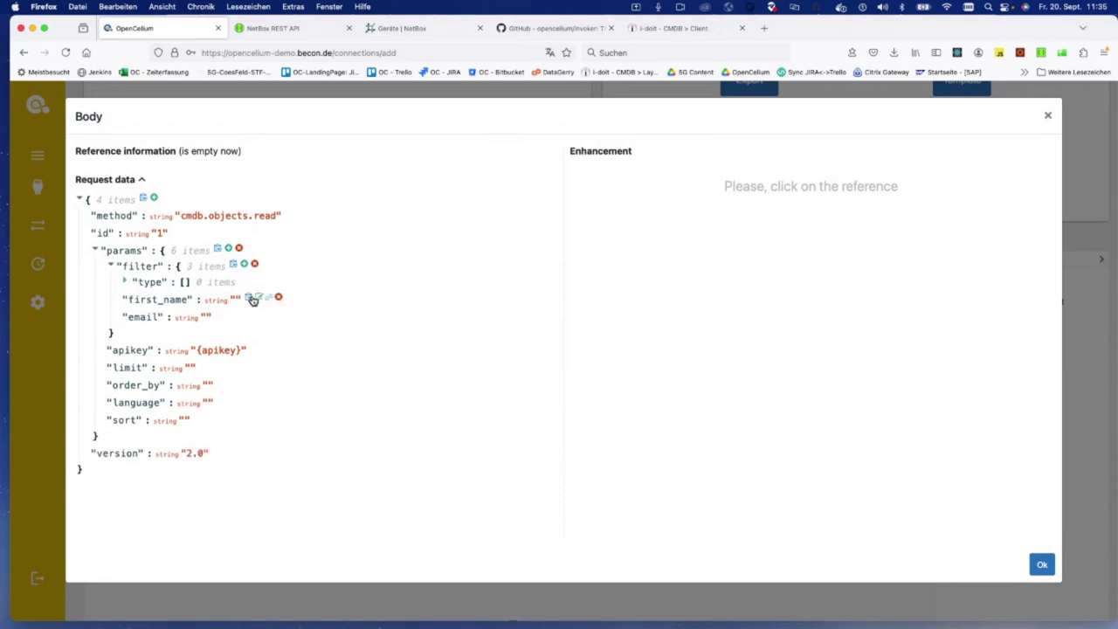
{"action": "left_click", "coordinate": [277, 298]}
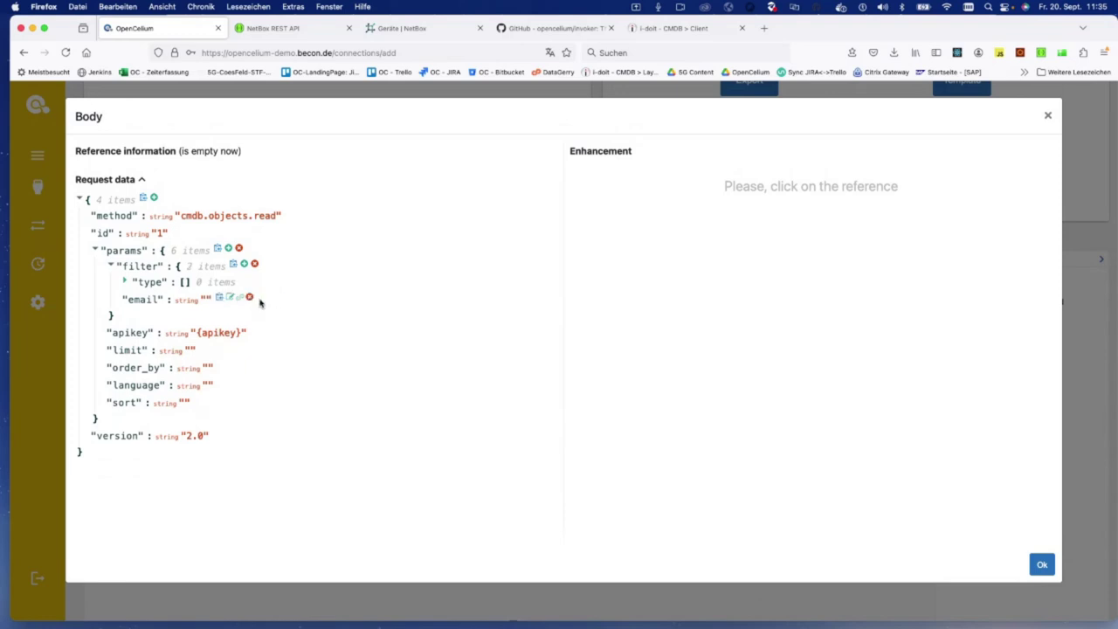
{"action": "left_click", "coordinate": [249, 299]}
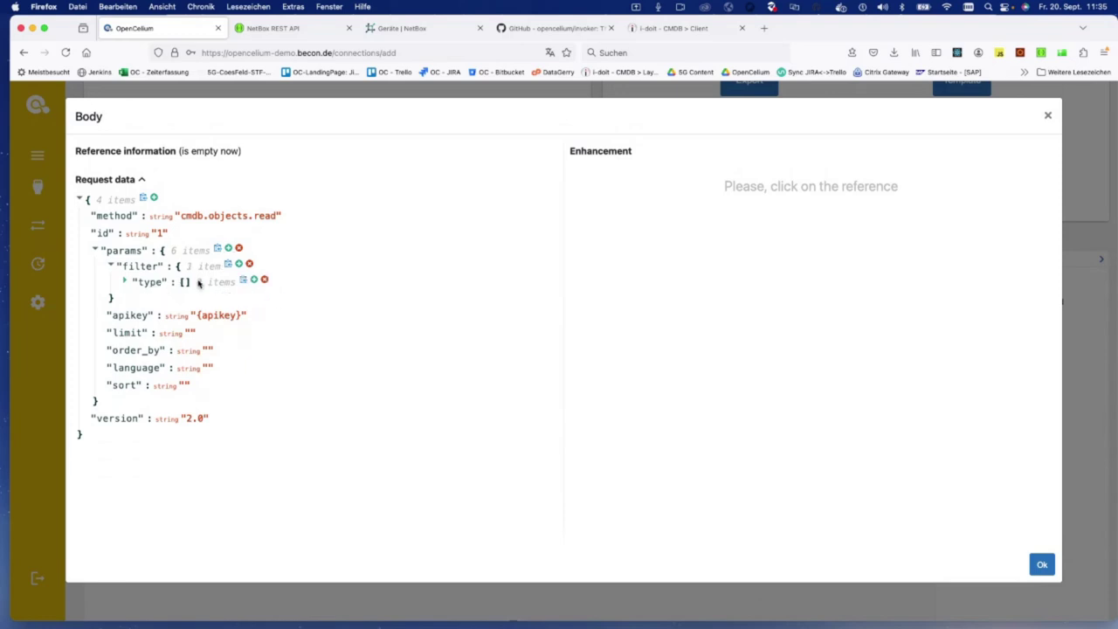
{"action": "left_click", "coordinate": [656, 29]}
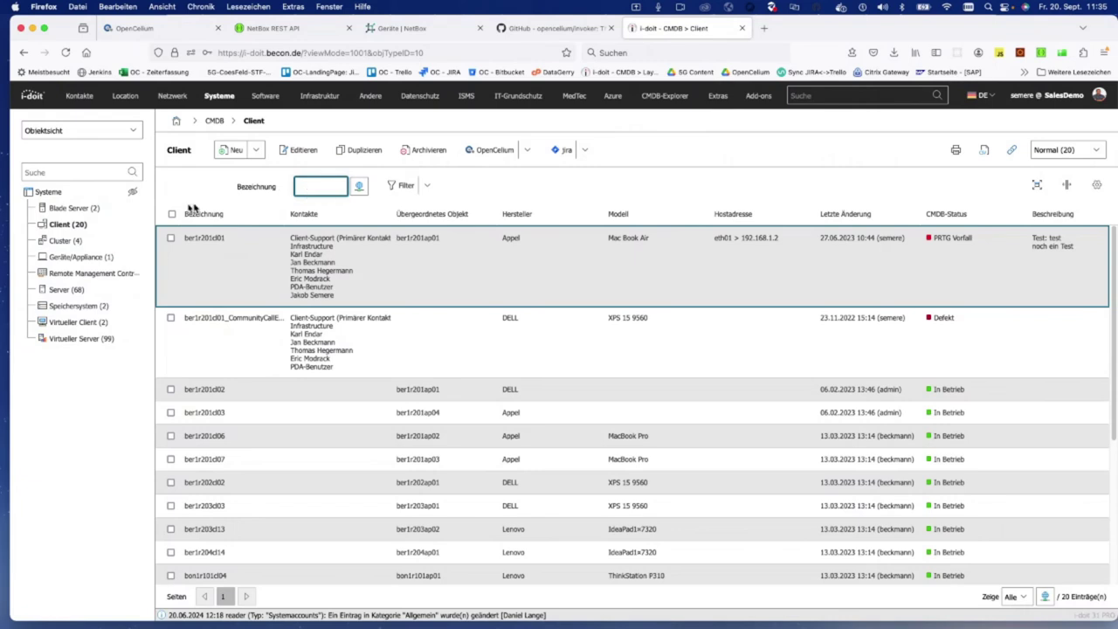
Step: Open i-doit's Client list and read objTypeID=10 from its address
{"action": "left_click", "coordinate": [73, 225]}
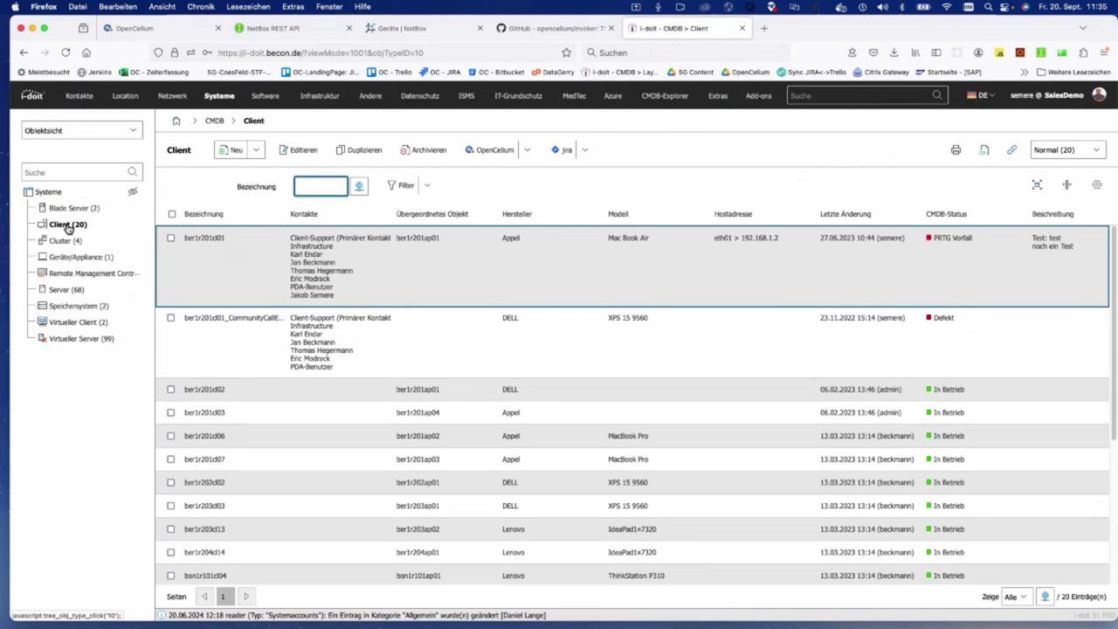
{"action": "double_click", "coordinate": [417, 52]}
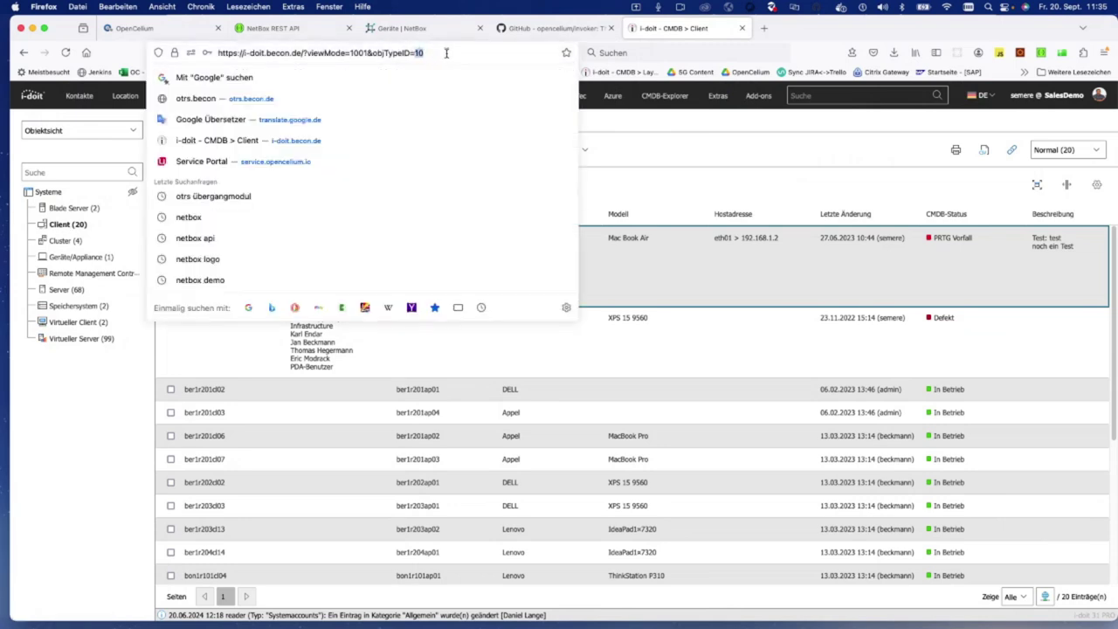
{"action": "left_click_drag", "start_coordinate": [371, 52], "coordinate": [407, 53]}
{"action": "left_click", "coordinate": [130, 29]}
Step: Add 10 as the single item of the type filter and confirm the body with Ok
{"action": "left_click", "coordinate": [126, 281]}
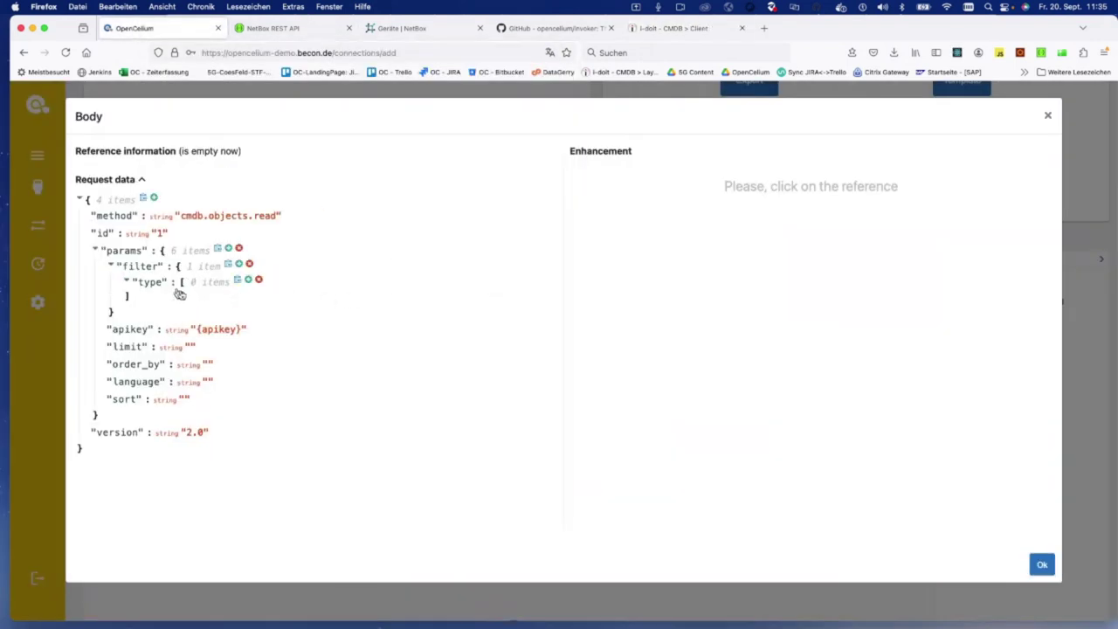
{"action": "left_click", "coordinate": [245, 280]}
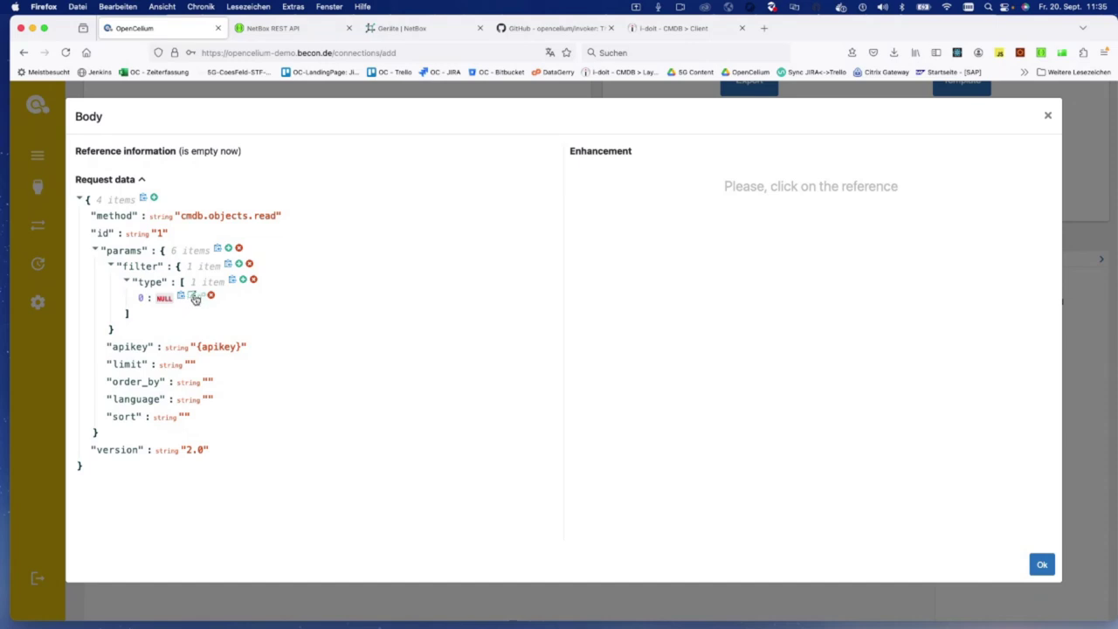
{"action": "left_click", "coordinate": [192, 296]}
{"action": "type", "text": "10"}
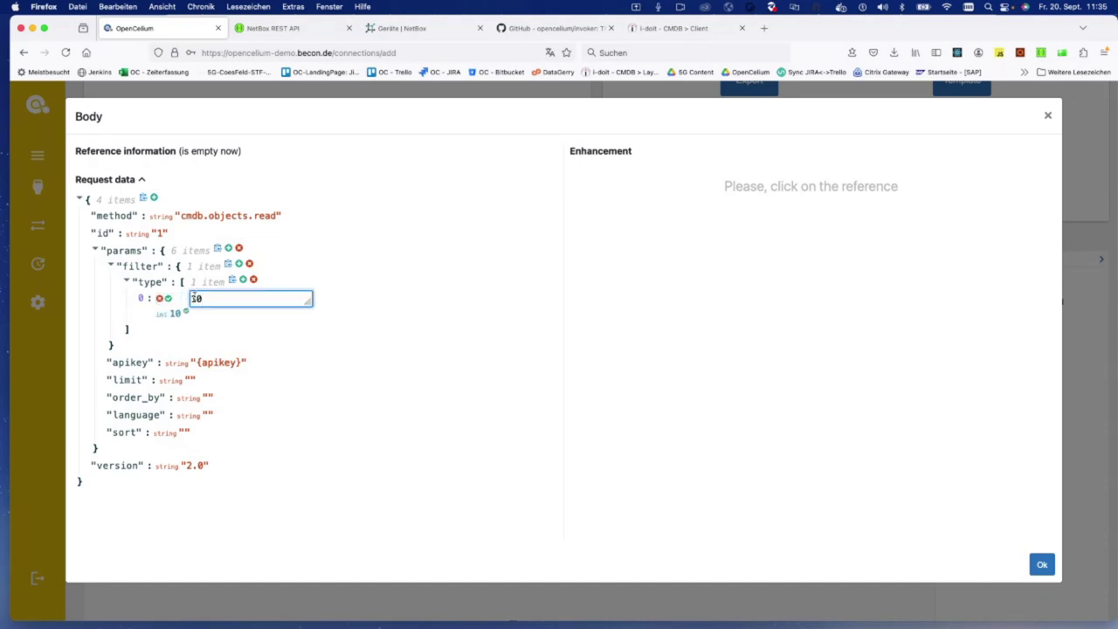
{"action": "left_click", "coordinate": [170, 298]}
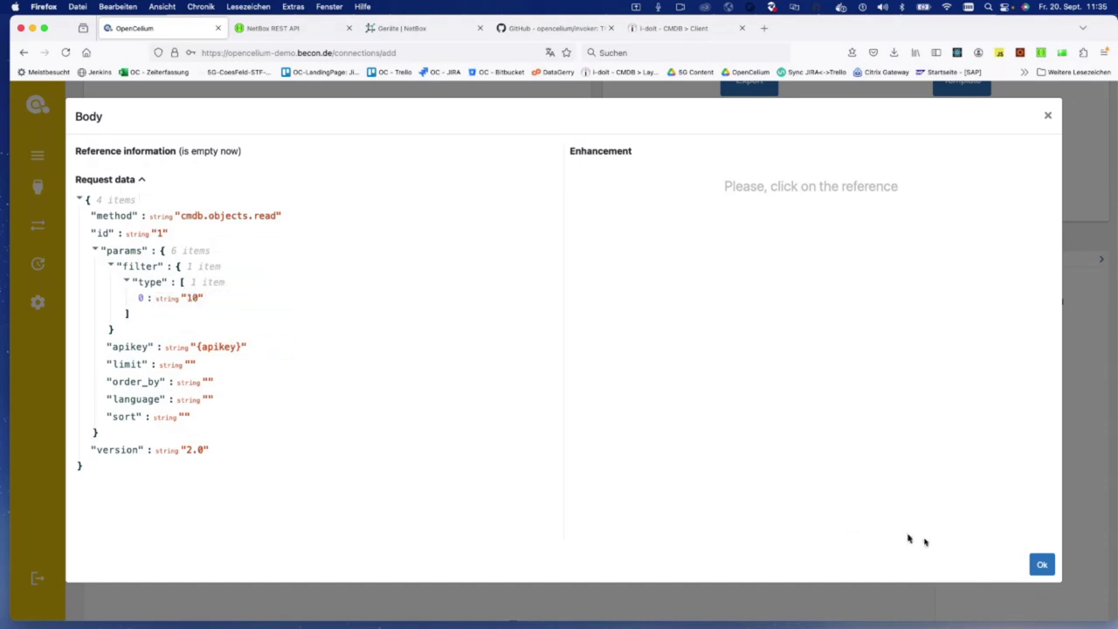
{"action": "left_click", "coordinate": [1042, 564]}
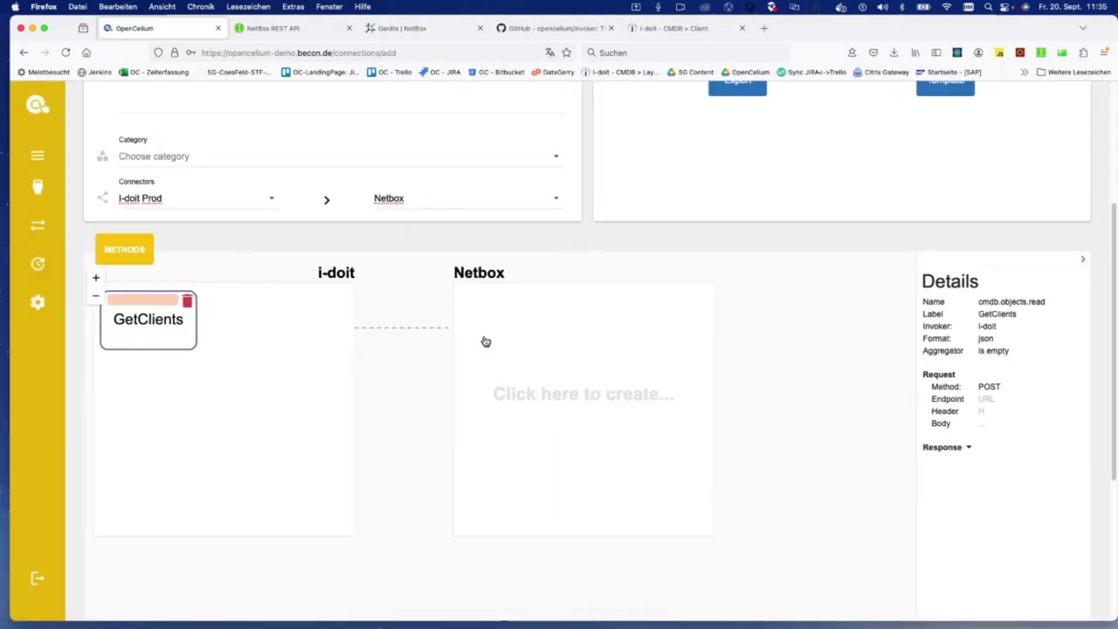
{"action": "left_click", "coordinate": [486, 343]}
Step: Add a loop operator on the NetBox side of the connection
{"action": "left_click", "coordinate": [511, 413]}
{"action": "left_click", "coordinate": [606, 410]}
{"action": "left_click", "coordinate": [589, 461]}
{"action": "left_click", "coordinate": [684, 405]}
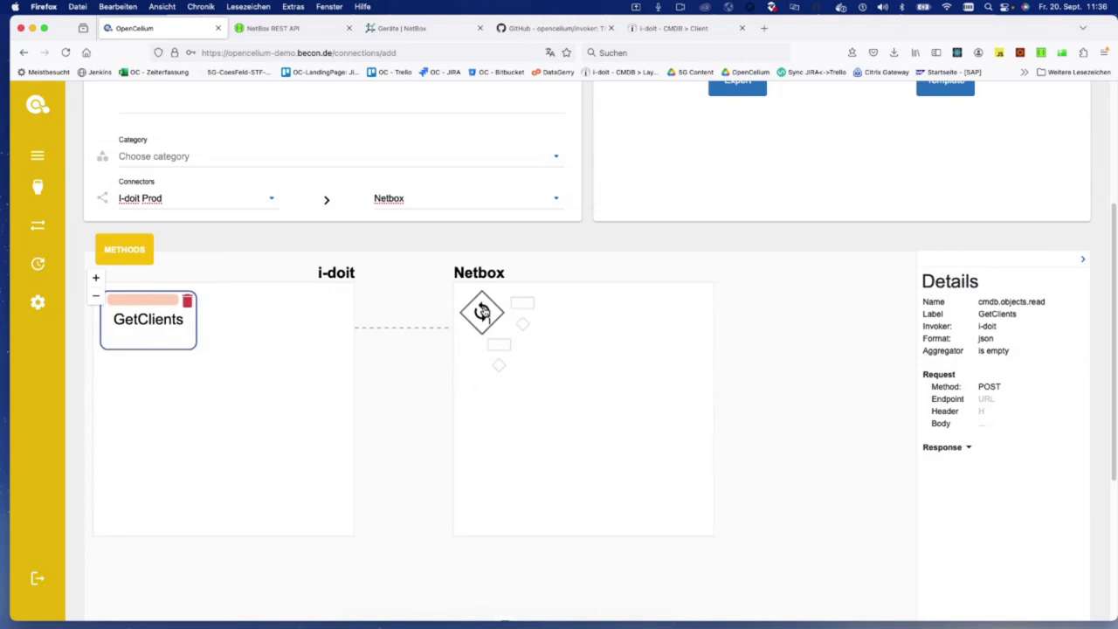
Step: Set the loop condition to iterate over GetClients' whole result array (result[*])
{"action": "left_click", "coordinate": [481, 312]}
{"action": "left_click", "coordinate": [1077, 328]}
{"action": "left_click", "coordinate": [413, 167]}
{"action": "left_click", "coordinate": [428, 208]}
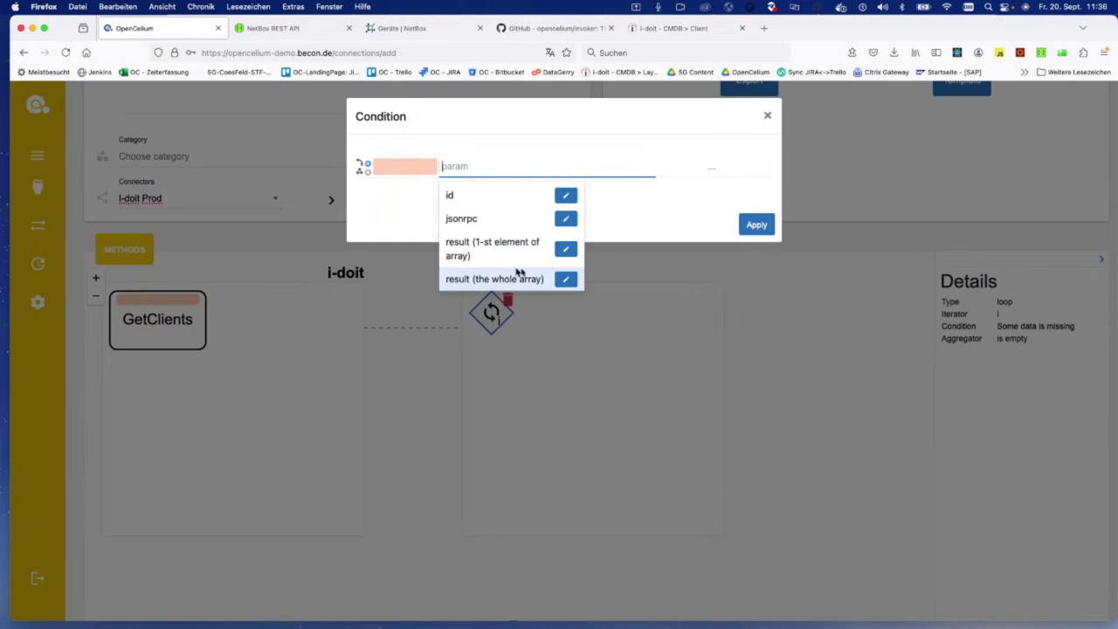
{"action": "left_click", "coordinate": [506, 279]}
{"action": "left_click", "coordinate": [681, 217]}
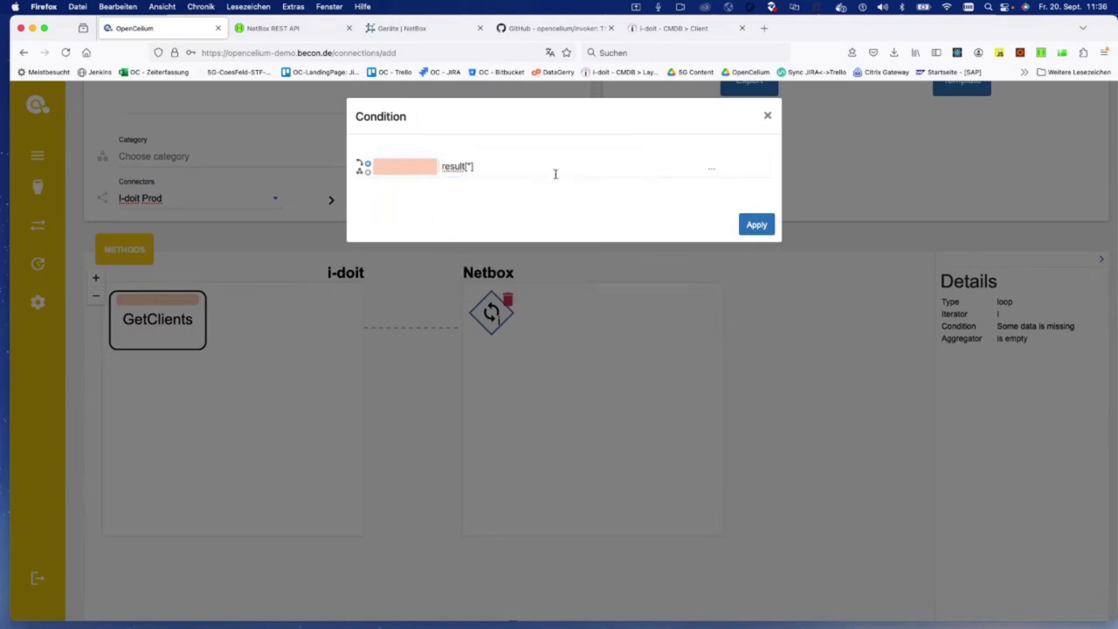
{"action": "left_click", "coordinate": [757, 225]}
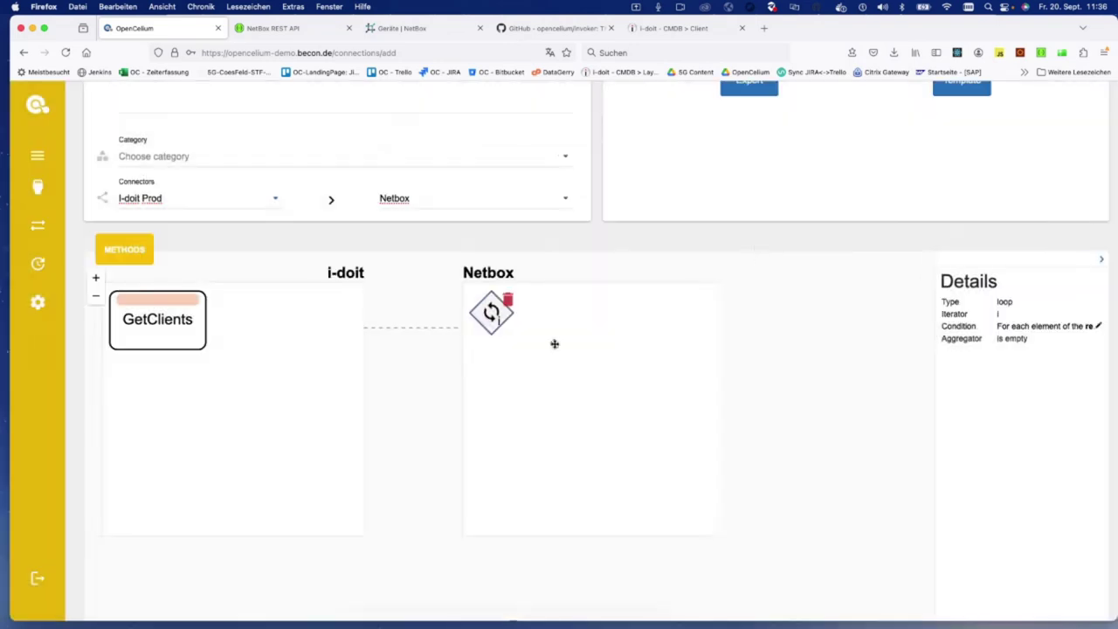
{"action": "left_click", "coordinate": [507, 348]}
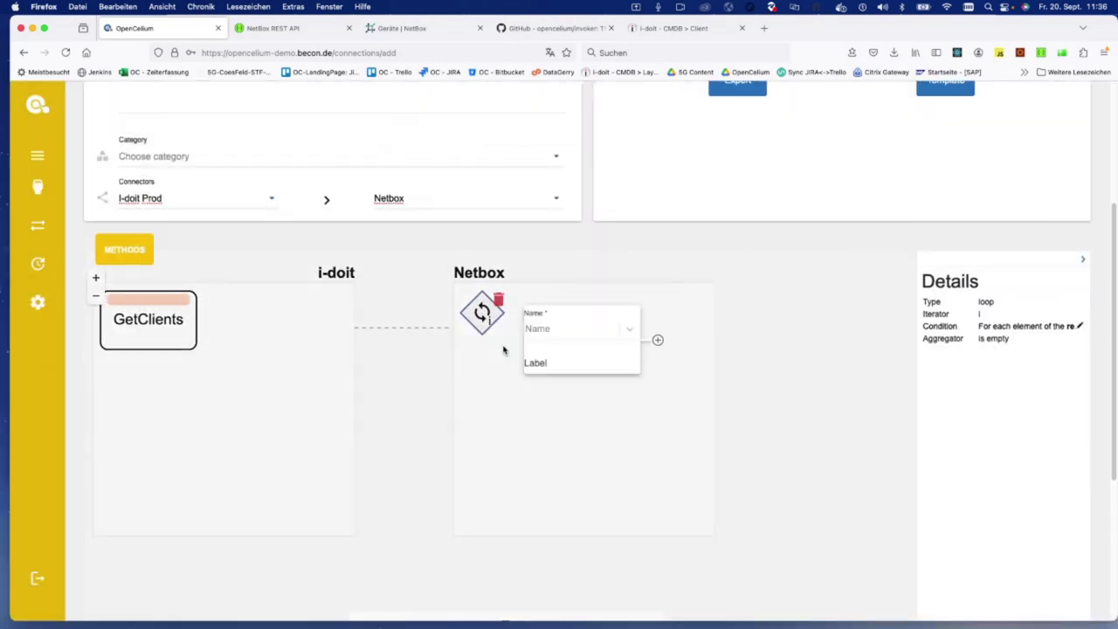
Step: Search the NetBox method list for device methods, checking the devices endpoints in the NetBox API docs
{"action": "left_click", "coordinate": [566, 335]}
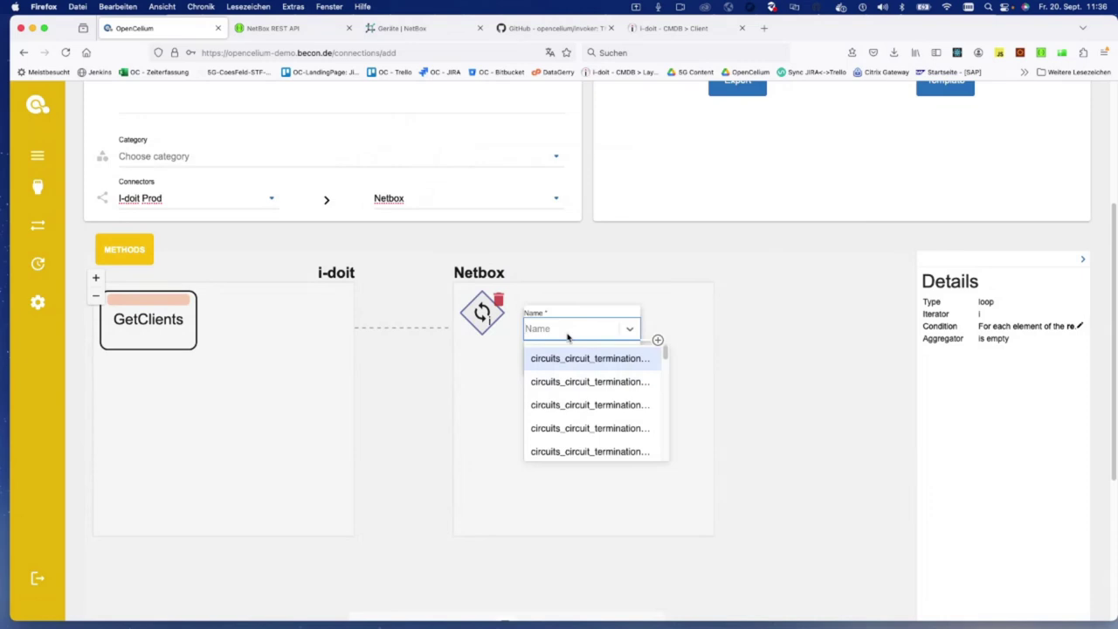
{"action": "mouse_move", "coordinate": [665, 353]}
{"action": "left_mouse_down"}
{"action": "mouse_move", "coordinate": [666, 449]}
{"action": "mouse_move", "coordinate": [677, 346]}
{"action": "left_mouse_up"}
{"action": "type", "text": "devi"}
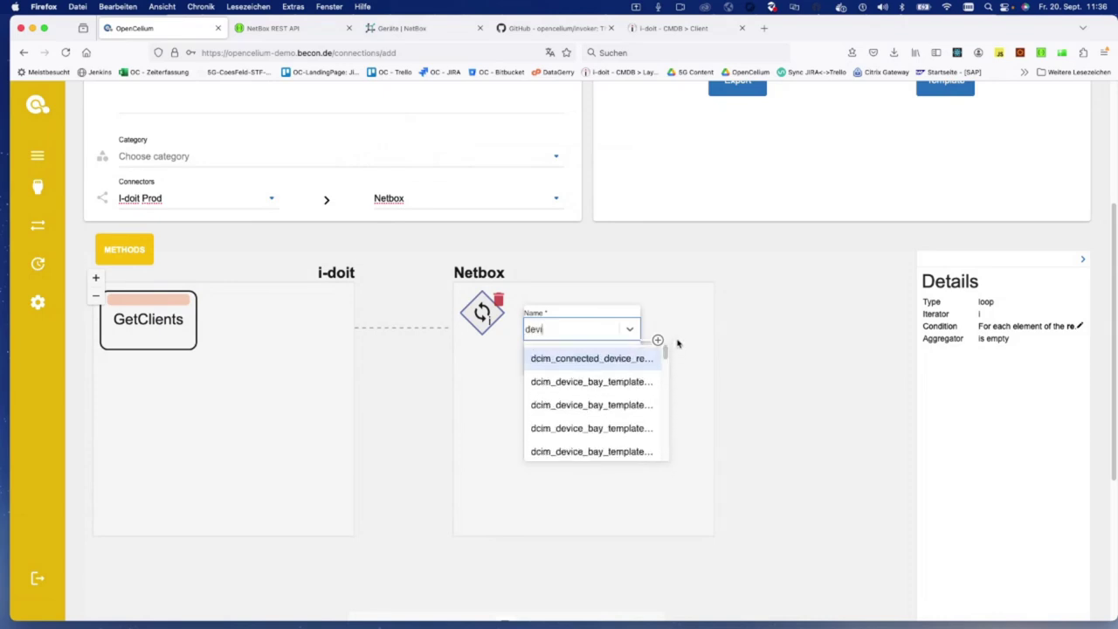
{"action": "type", "text": "ce c"}
{"action": "key", "text": "BackSpace"}
{"action": "key", "text": "BackSpace"}
{"action": "mouse_move", "coordinate": [668, 353]}
{"action": "left_mouse_down"}
{"action": "mouse_move", "coordinate": [664, 451]}
{"action": "mouse_move", "coordinate": [662, 351]}
{"action": "left_mouse_up"}
{"action": "left_click", "coordinate": [576, 330]}
{"action": "type", "text": "cre"}
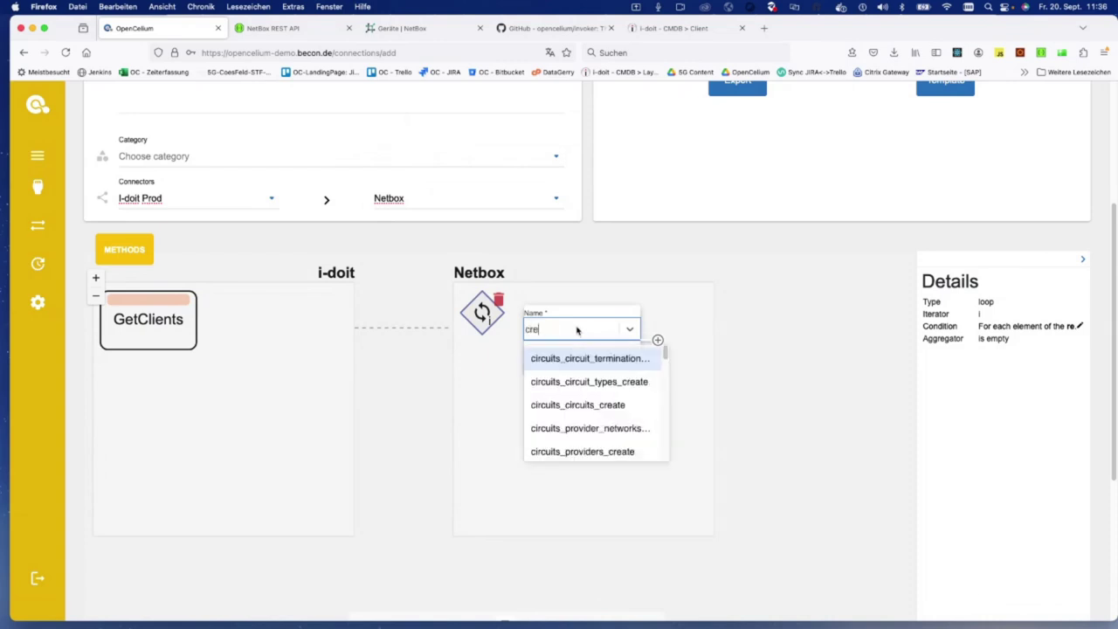
{"action": "key", "text": "BackSpace"}
{"action": "key", "text": "BackSpace"}
{"action": "key", "text": "BackSpace"}
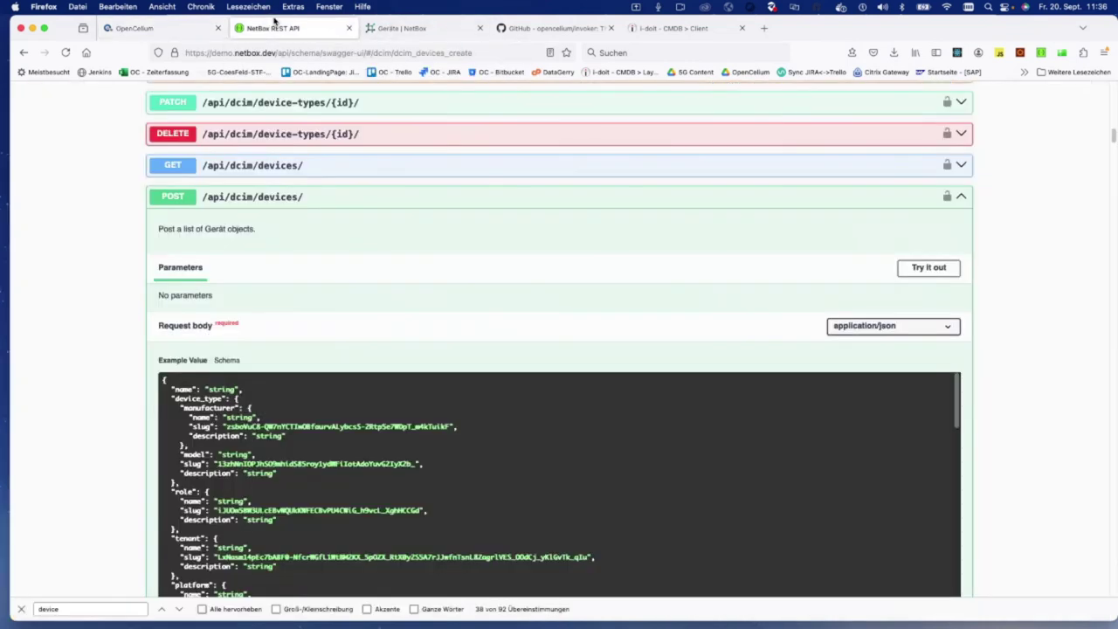
{"action": "left_click", "coordinate": [273, 28]}
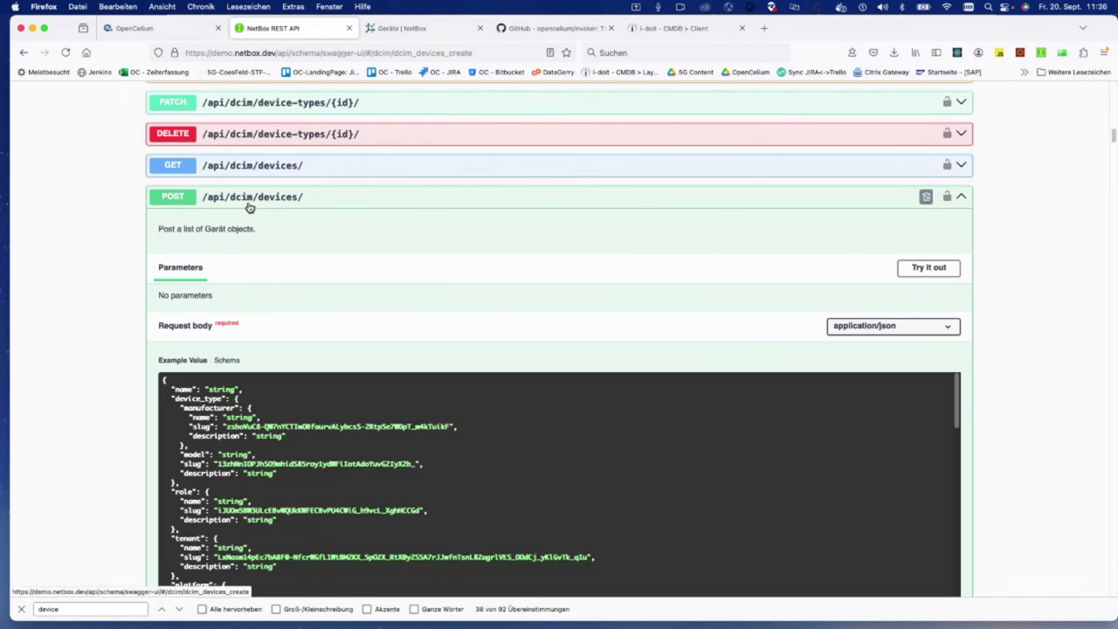
{"action": "left_click", "coordinate": [164, 30]}
Step: Add dcim_devices_create labelled CreateClient inside the loop and open its request body
{"action": "type", "text": "dc"}
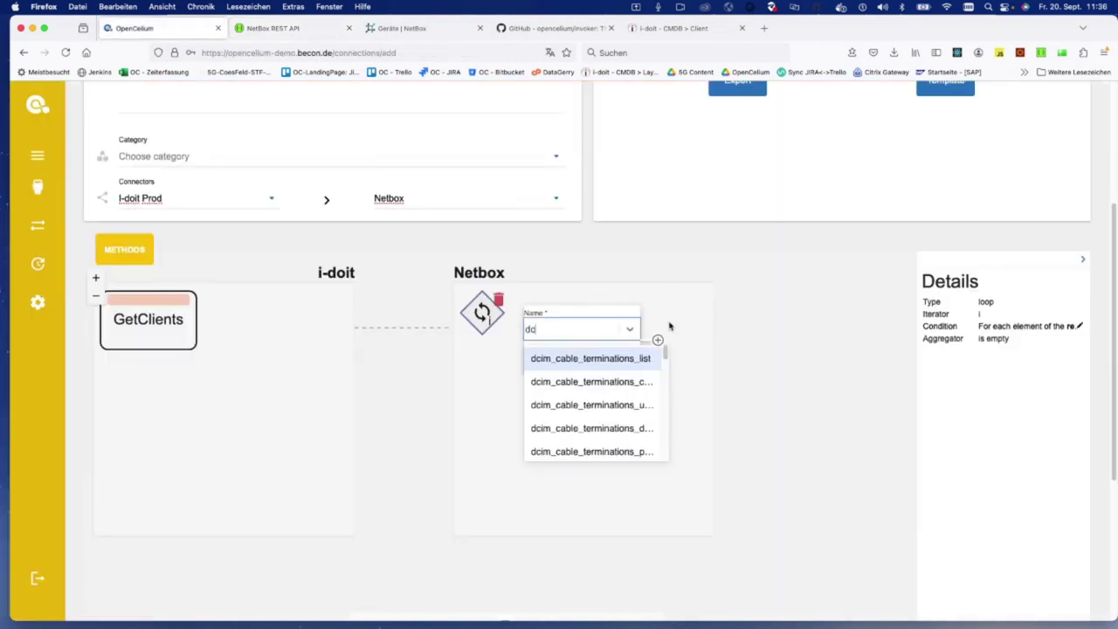
{"action": "type", "text": "im_device"}
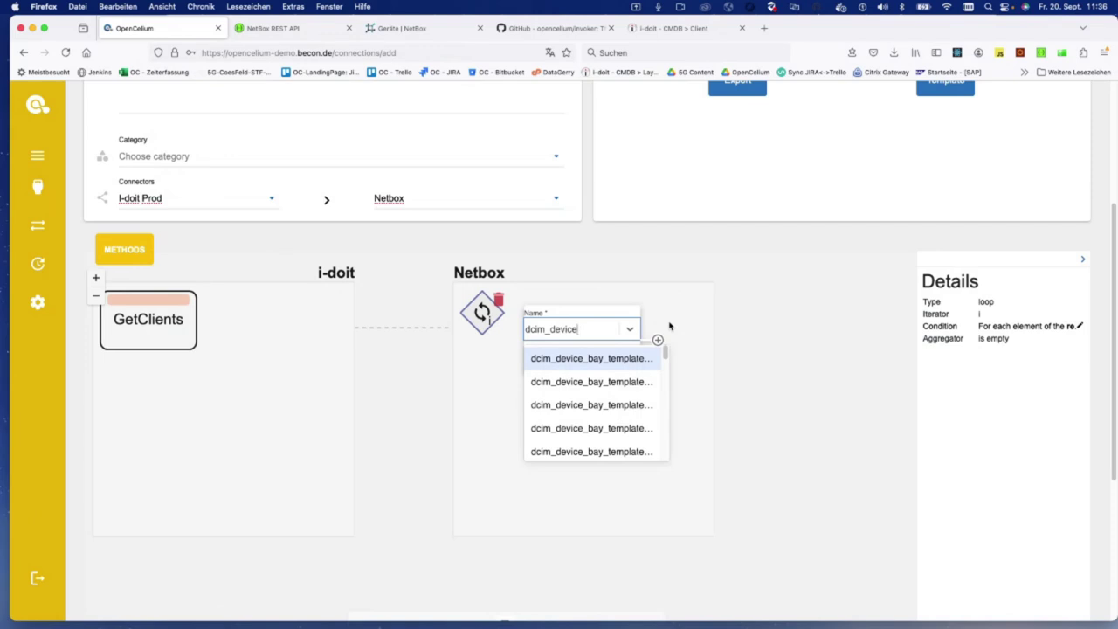
{"action": "scroll", "coordinate": [651, 379], "scroll_direction": "down", "scroll_amount": 5}
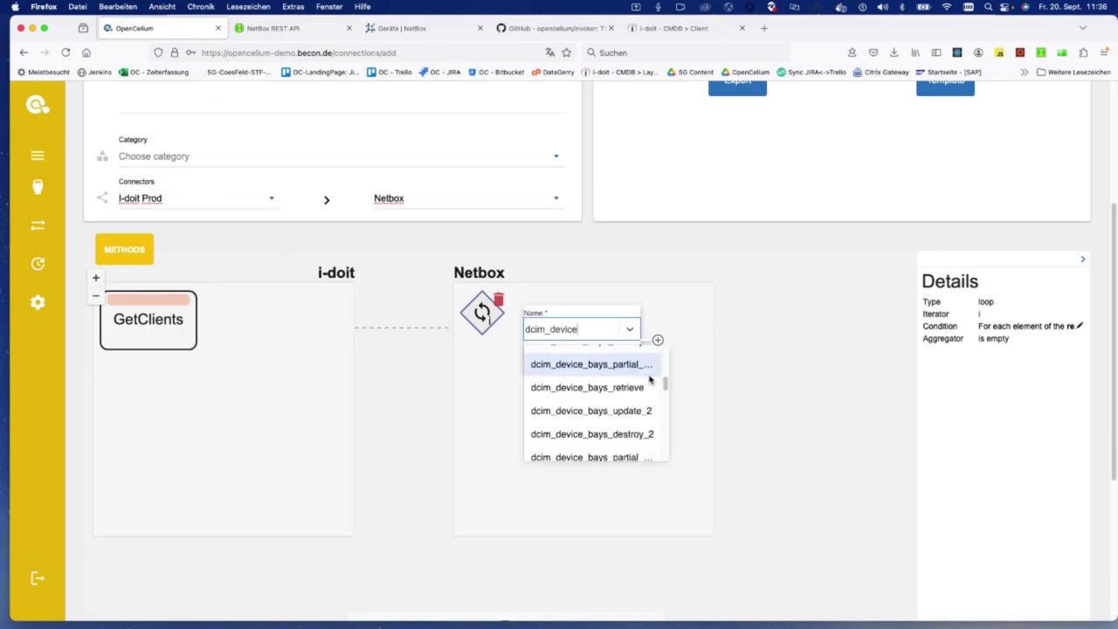
{"action": "scroll", "coordinate": [650, 377], "scroll_direction": "down", "scroll_amount": 10}
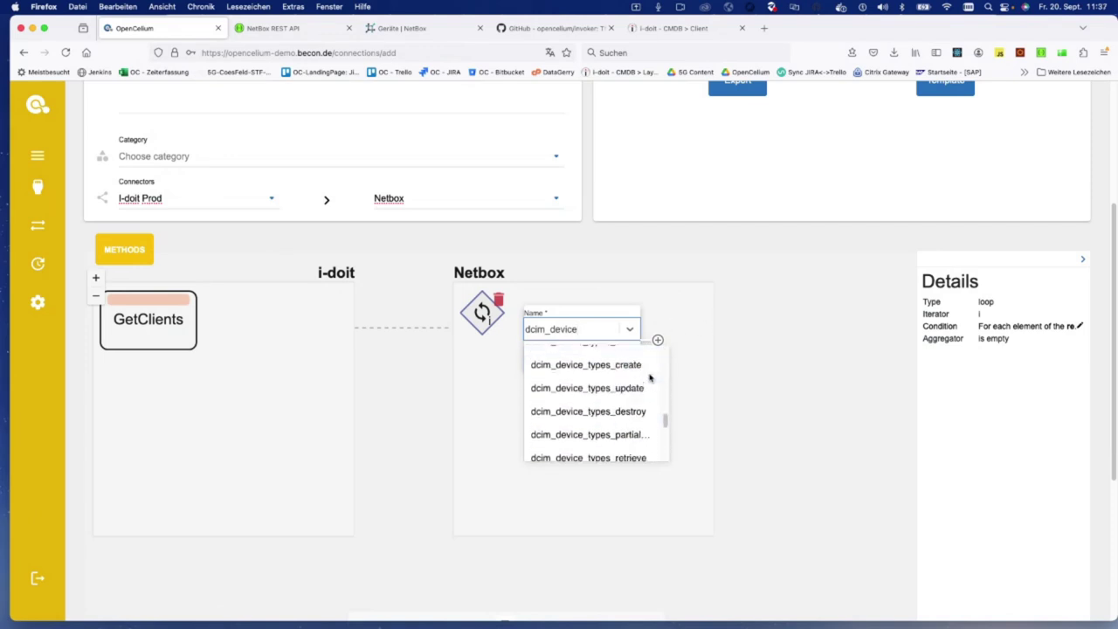
{"action": "scroll", "coordinate": [650, 377], "scroll_direction": "down", "scroll_amount": 3}
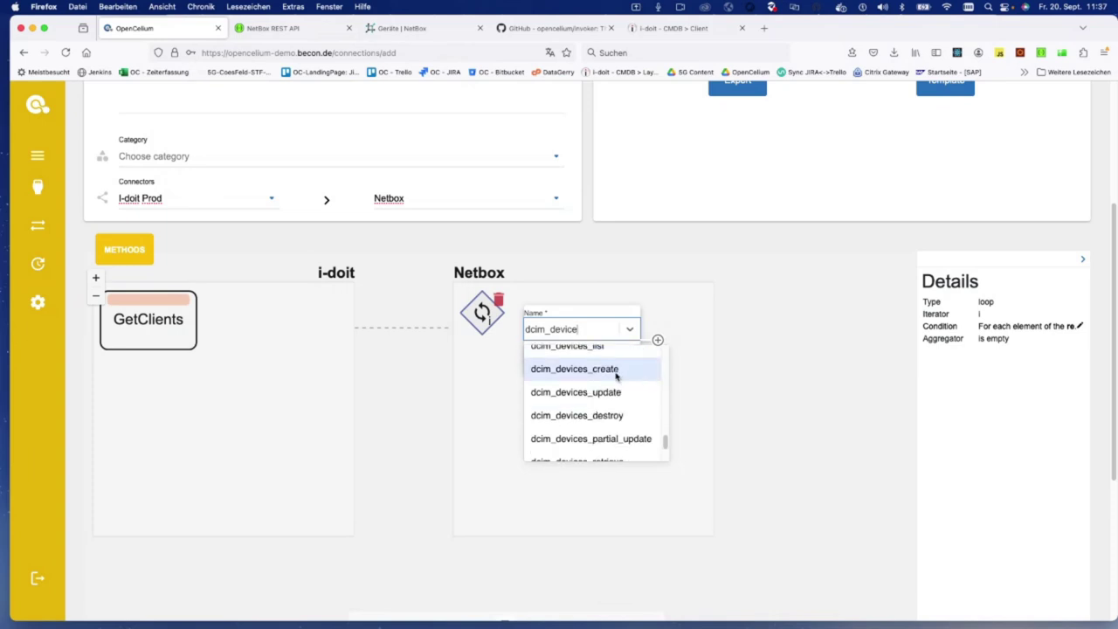
{"action": "left_click", "coordinate": [616, 374]}
{"action": "left_click", "coordinate": [568, 359]}
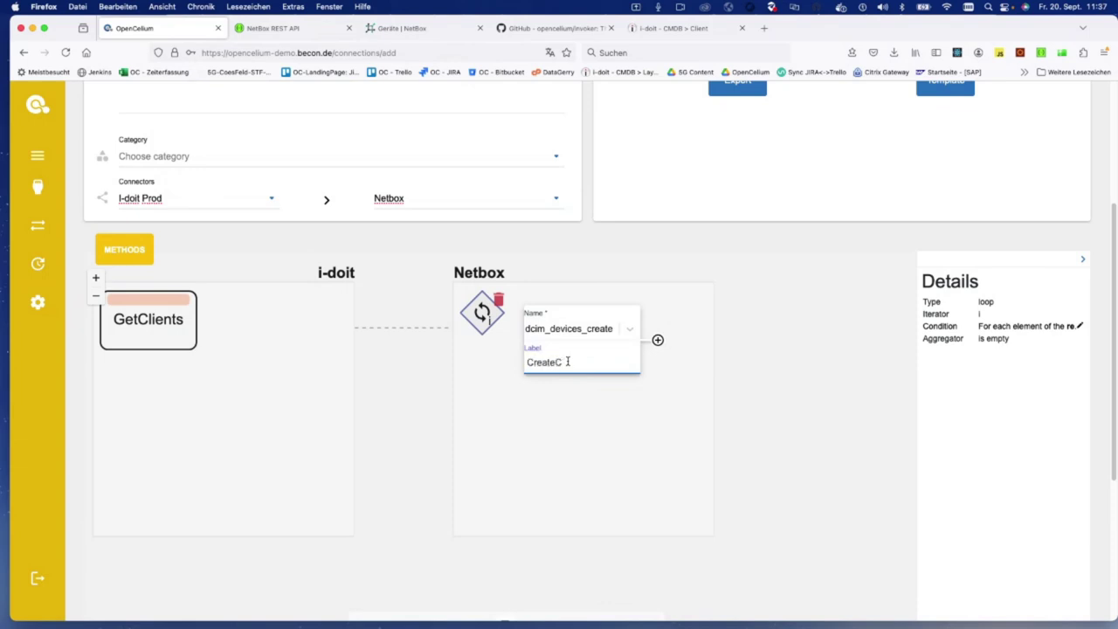
{"action": "key", "text": "Return"}
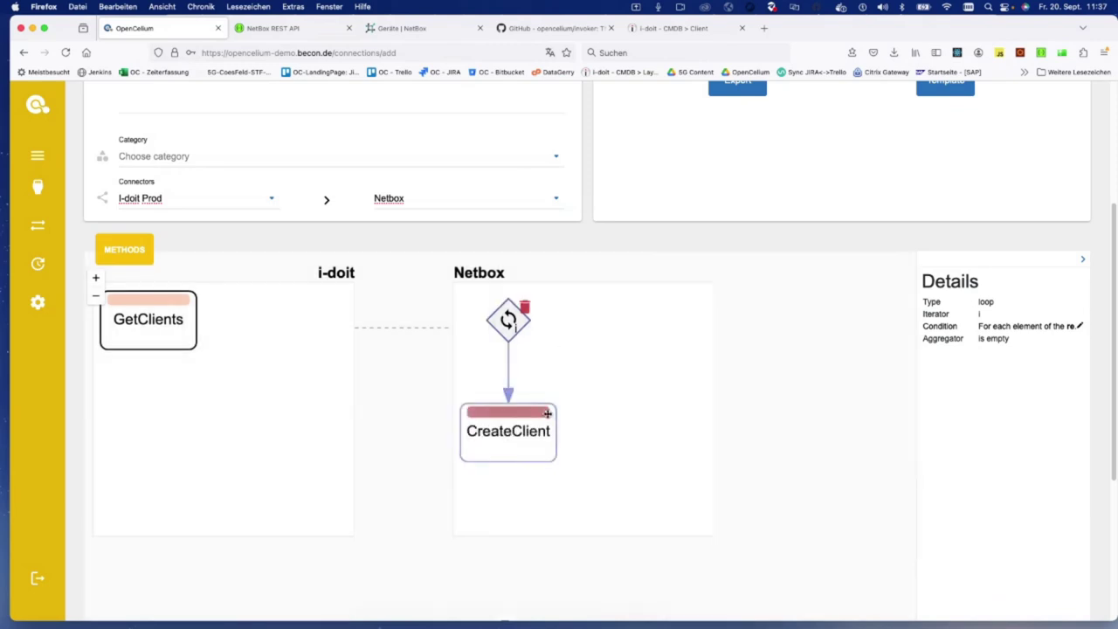
{"action": "left_click", "coordinate": [514, 438]}
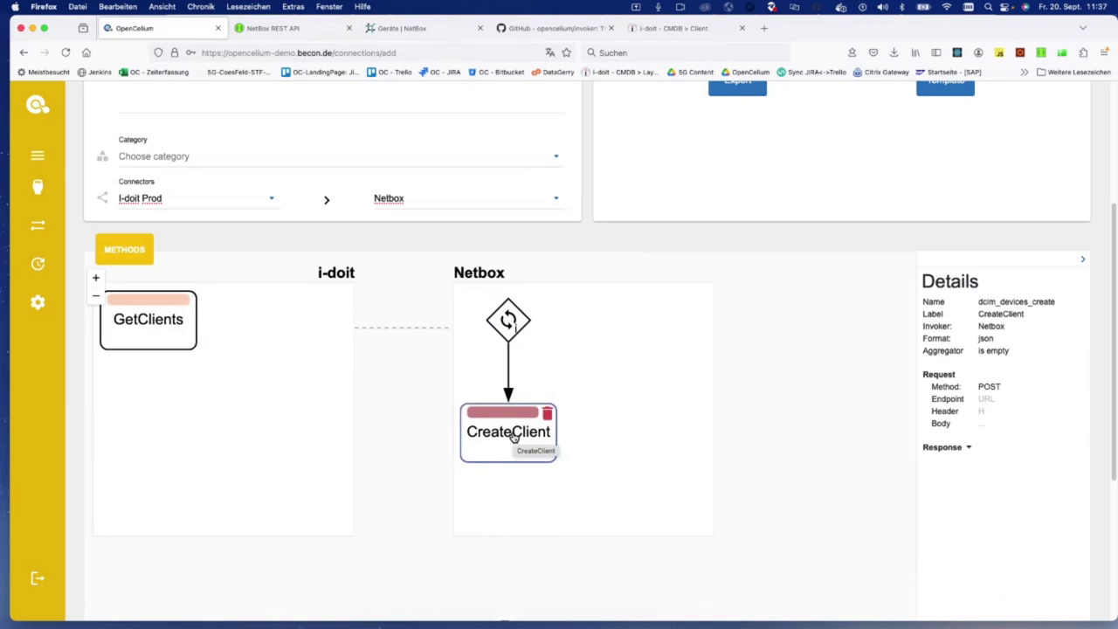
{"action": "left_click", "coordinate": [981, 426]}
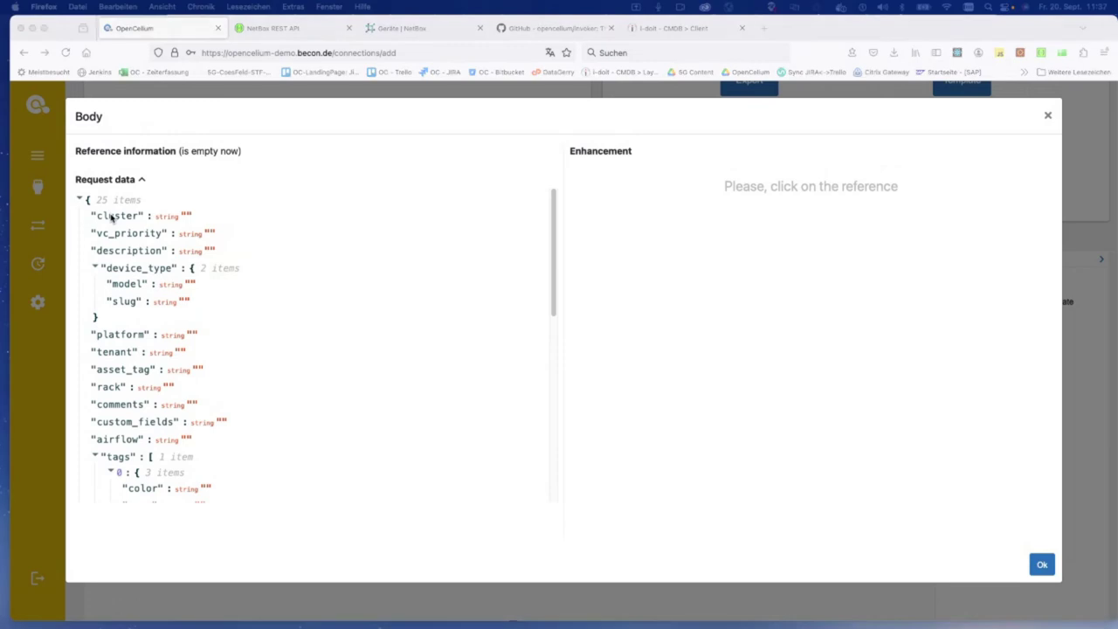
Step: Look up the saved CreateDevice request in Postman for reference
{"action": "key", "text": "super+space"}
{"action": "key", "text": "BackSpace"}
{"action": "key", "text": "Escape"}
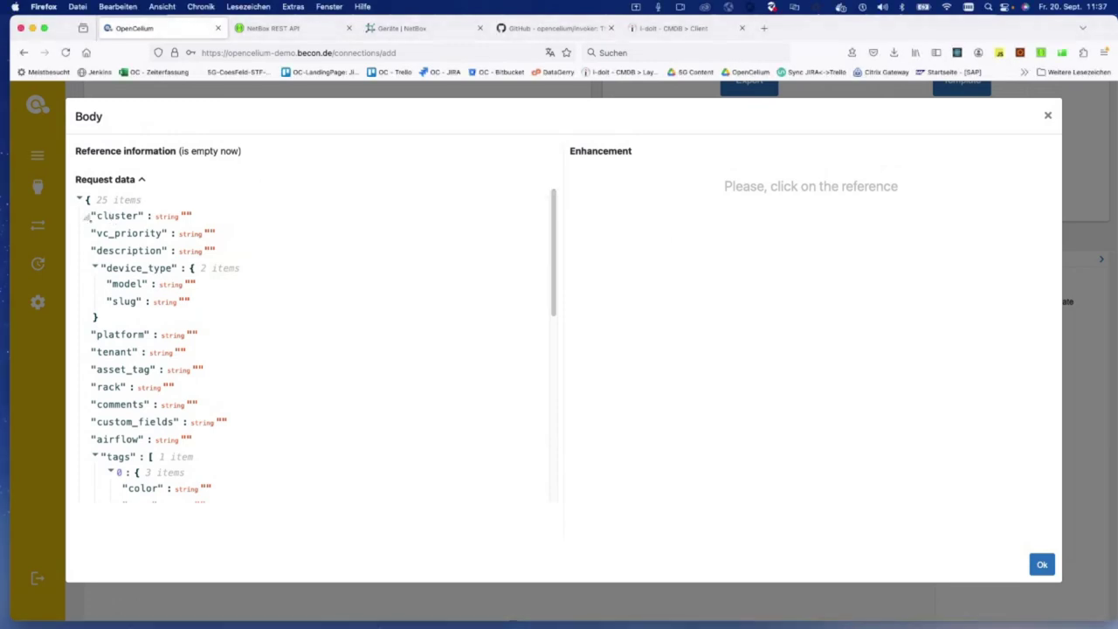
{"action": "left_click", "coordinate": [215, 585]}
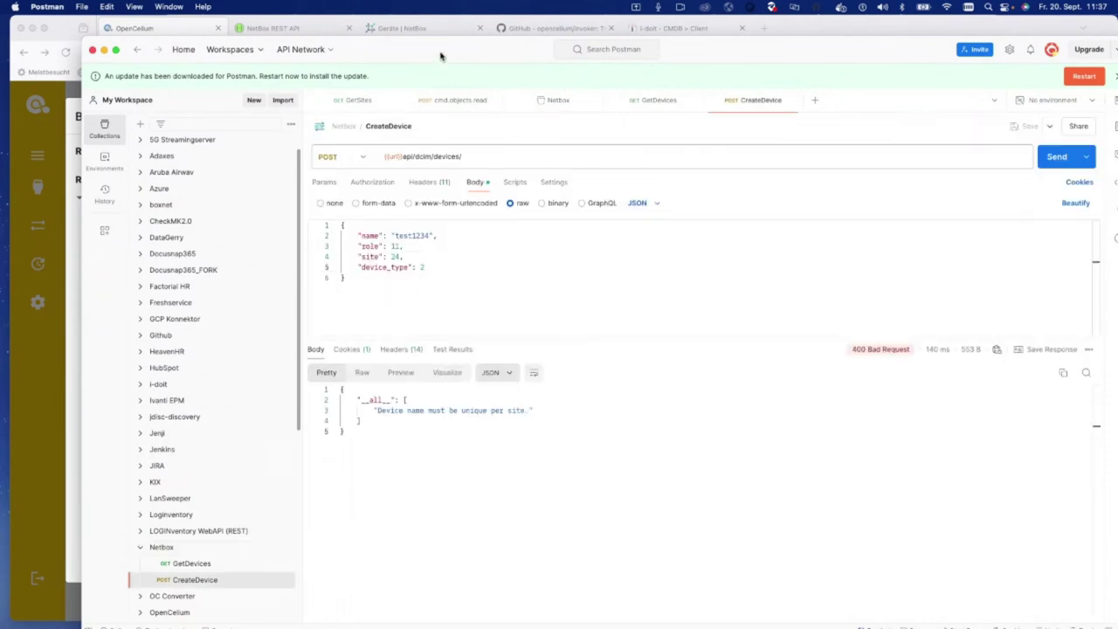
{"action": "key", "text": "super+m"}
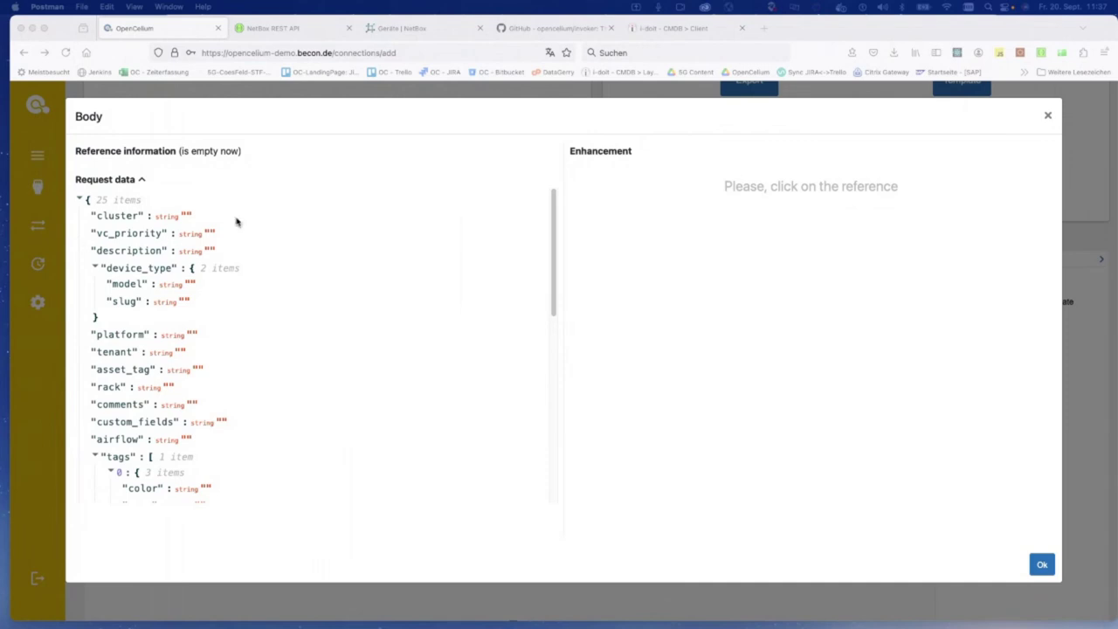
{"action": "left_click", "coordinate": [233, 218]}
Step: Remove cluster, vc_priority and description, and replace the nested device_type object with a root device_type key
{"action": "left_click", "coordinate": [230, 215]}
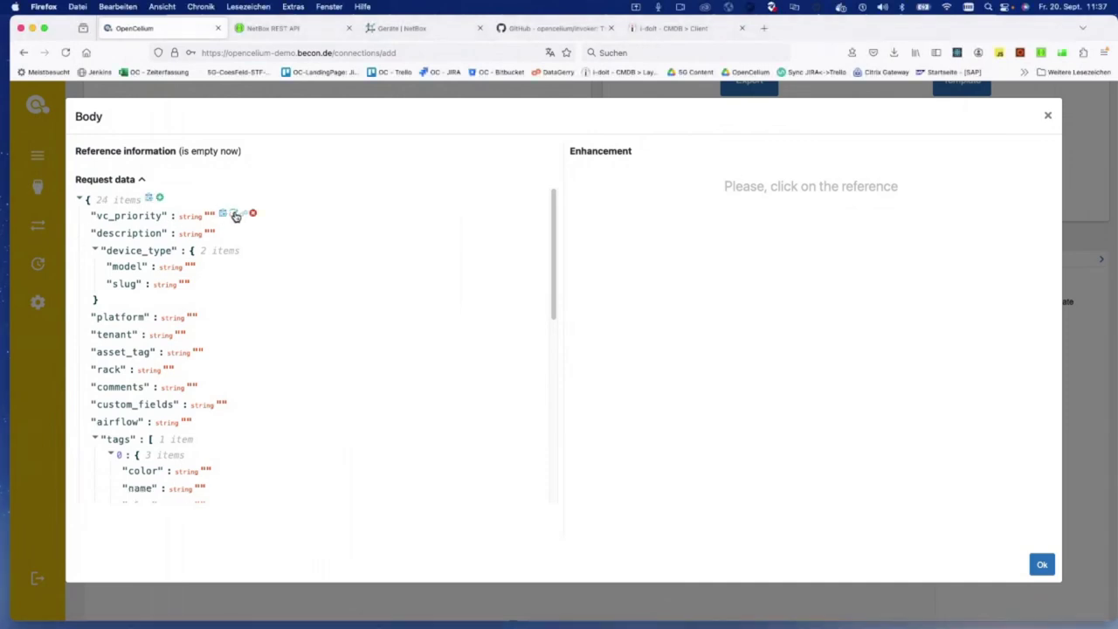
{"action": "left_click", "coordinate": [251, 214]}
{"action": "left_click", "coordinate": [252, 214]}
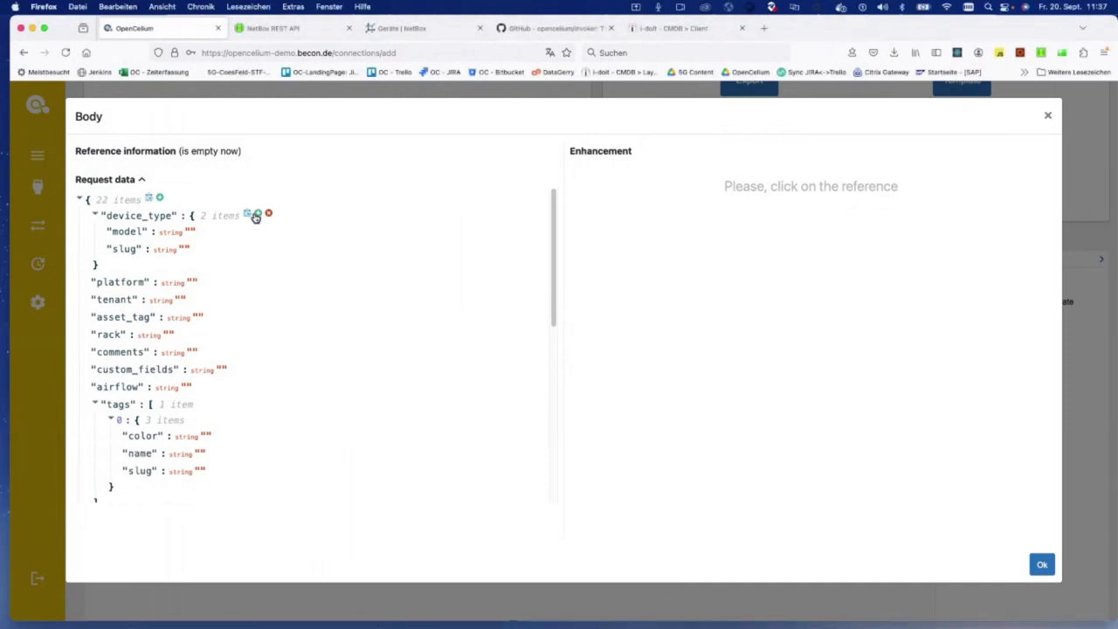
{"action": "double_click", "coordinate": [145, 216]}
{"action": "key", "text": "ctrl+c"}
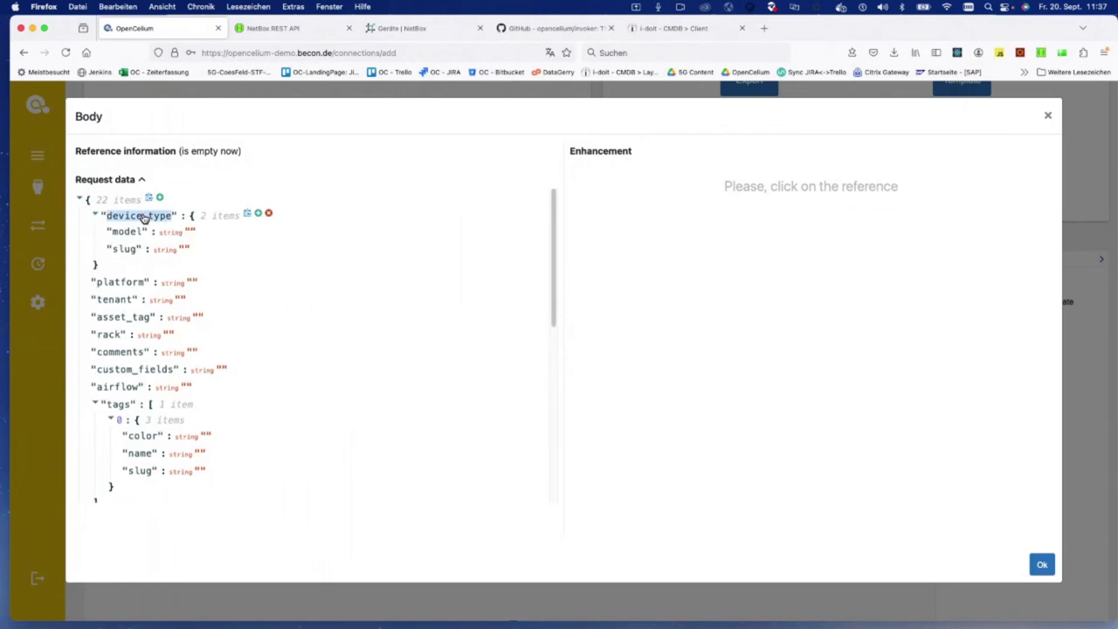
{"action": "left_click", "coordinate": [268, 214]}
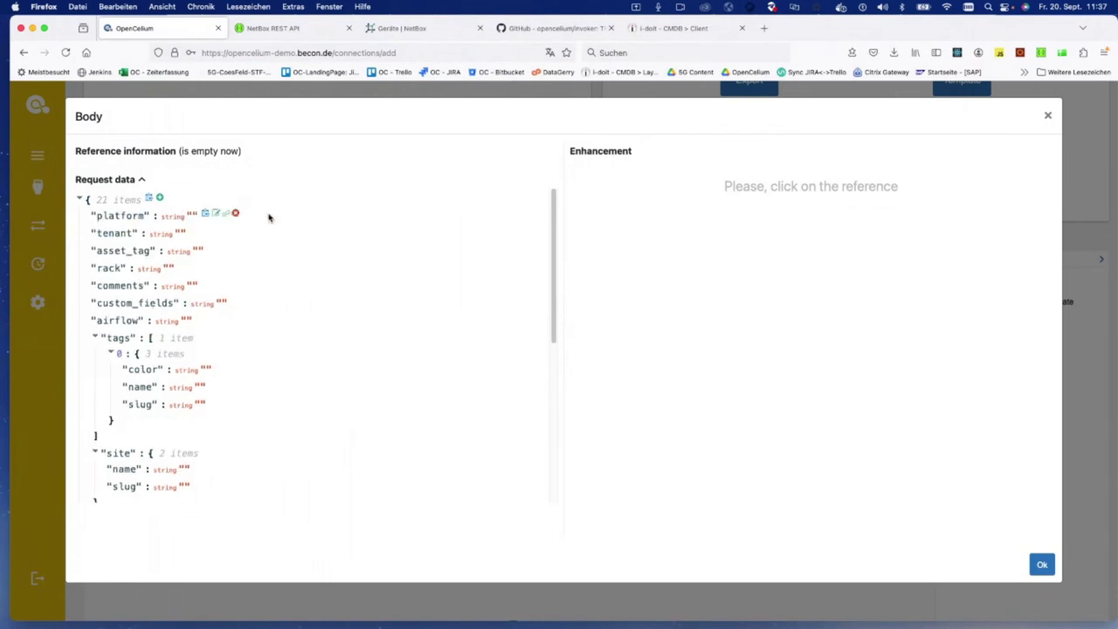
{"action": "left_click", "coordinate": [159, 199]}
{"action": "key", "text": "ctrl+v"}
{"action": "key", "text": "Return"}
Step: Remove the platform, tenant, asset_tag, rack, comments, custom_fields and airflow fields
{"action": "left_click", "coordinate": [235, 214]}
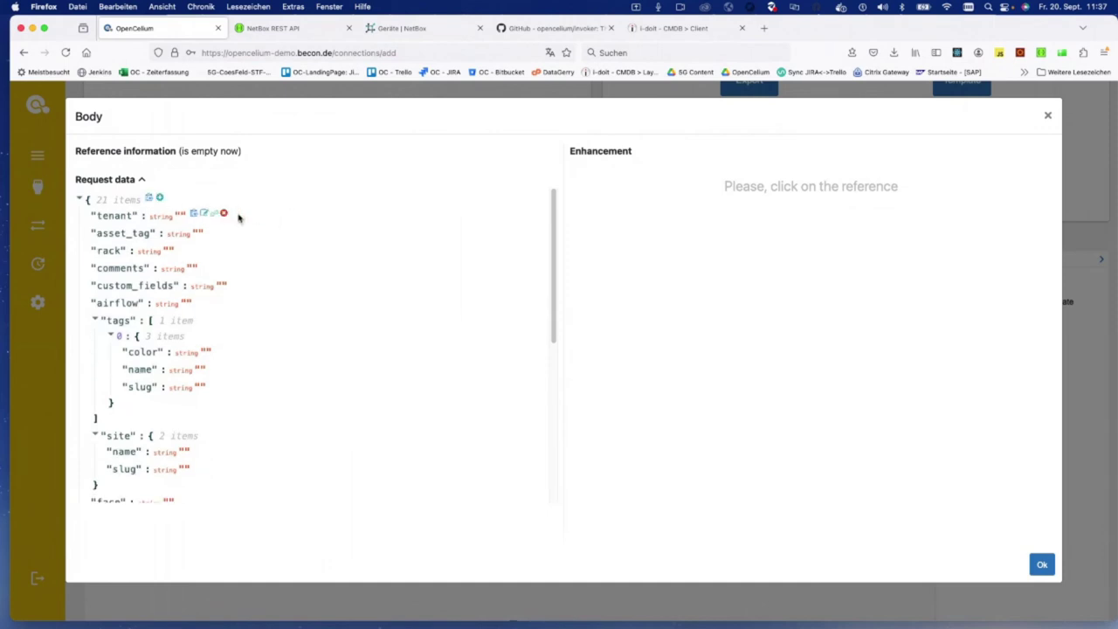
{"action": "left_click", "coordinate": [225, 214]}
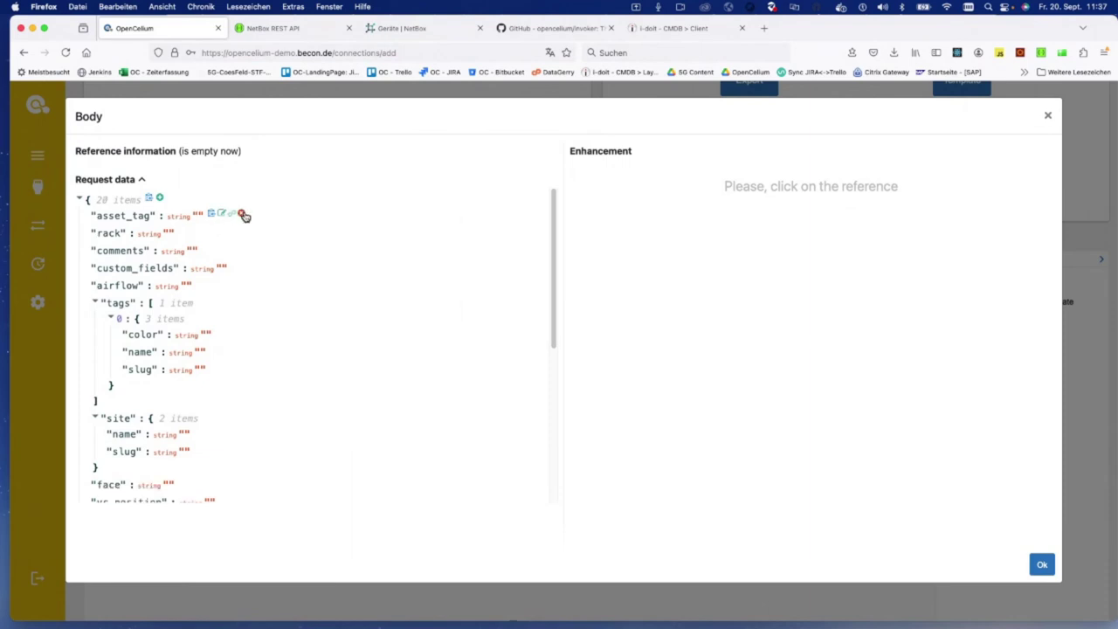
{"action": "left_click", "coordinate": [242, 214]}
{"action": "left_click", "coordinate": [212, 215]}
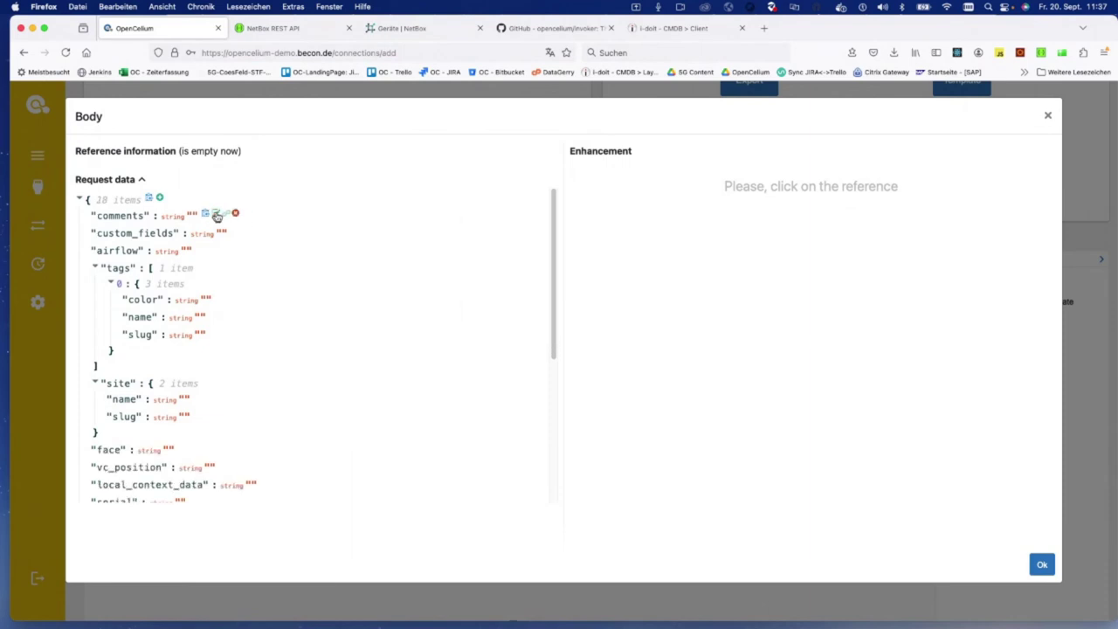
{"action": "left_click", "coordinate": [236, 214]}
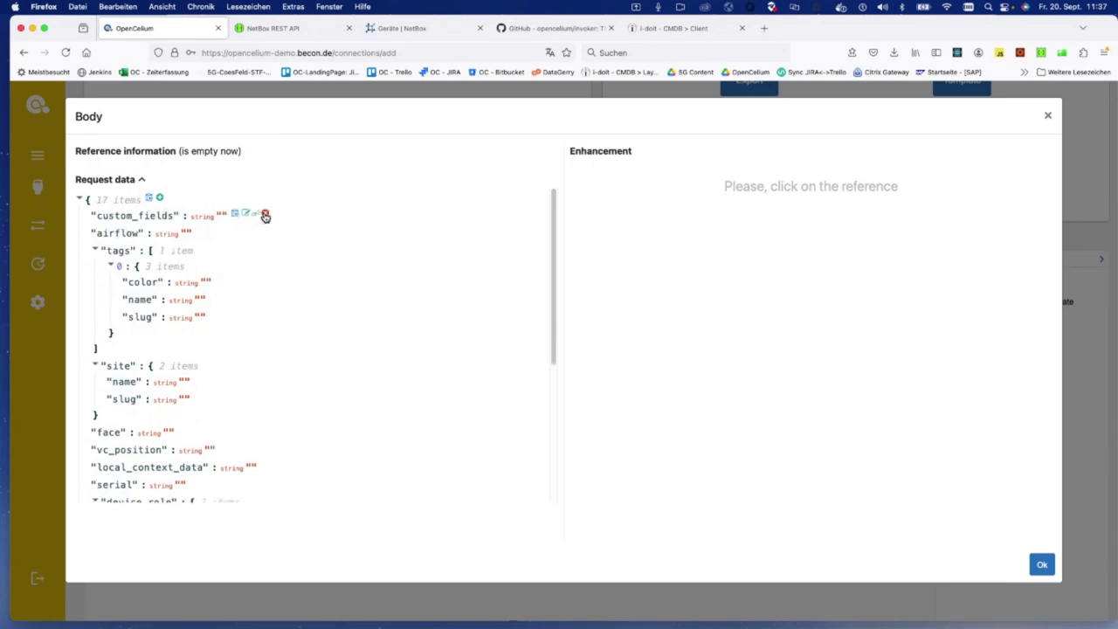
{"action": "left_click", "coordinate": [266, 215]}
{"action": "left_click", "coordinate": [229, 214]}
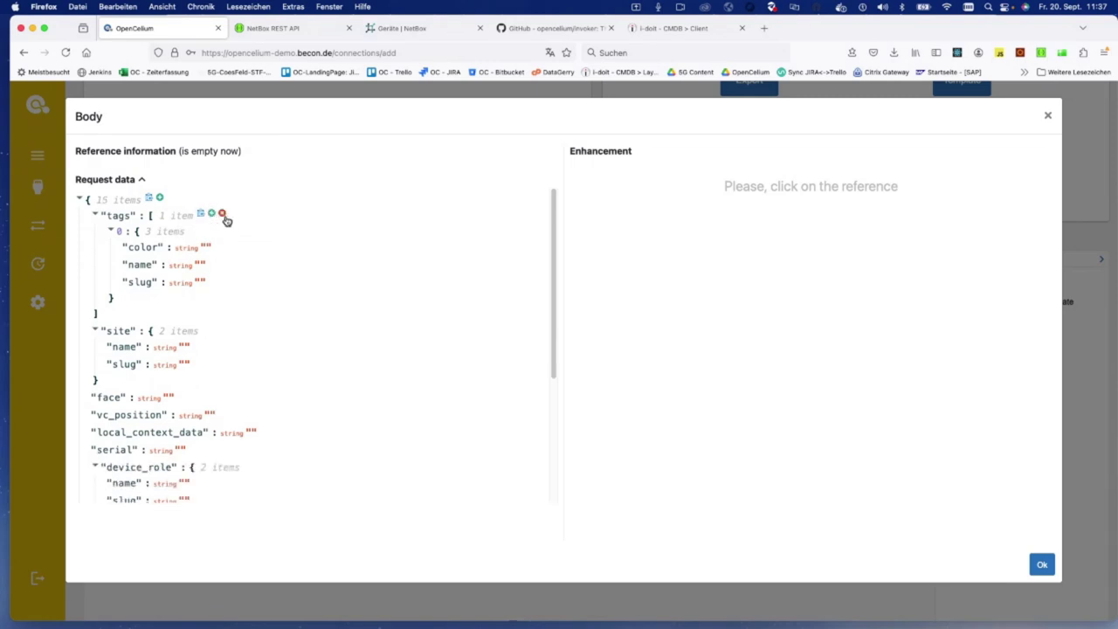
Step: Remove the tags, site, face, vc_position, local_context_data, serial and device_role fields
{"action": "left_click", "coordinate": [223, 214]}
{"action": "left_click", "coordinate": [224, 215]}
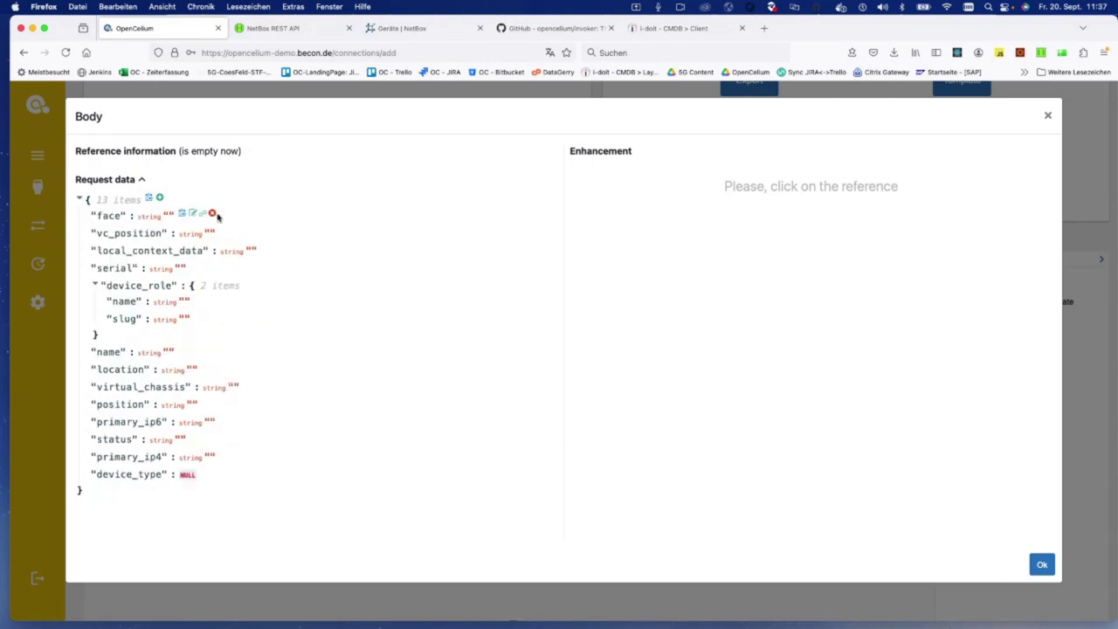
{"action": "left_click", "coordinate": [213, 214]}
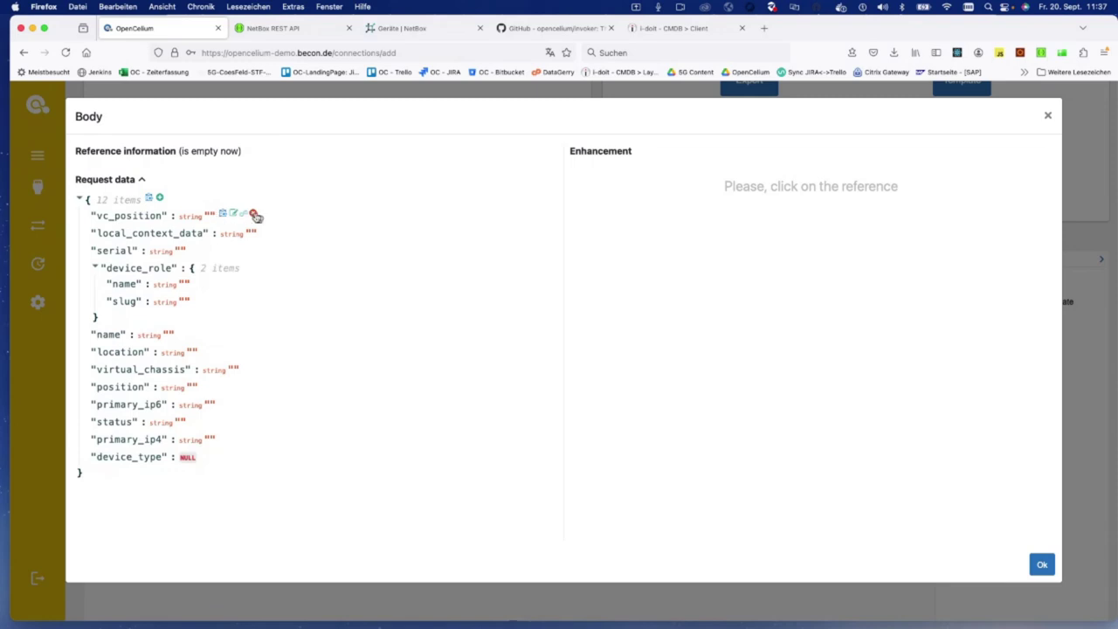
{"action": "left_click", "coordinate": [253, 216]}
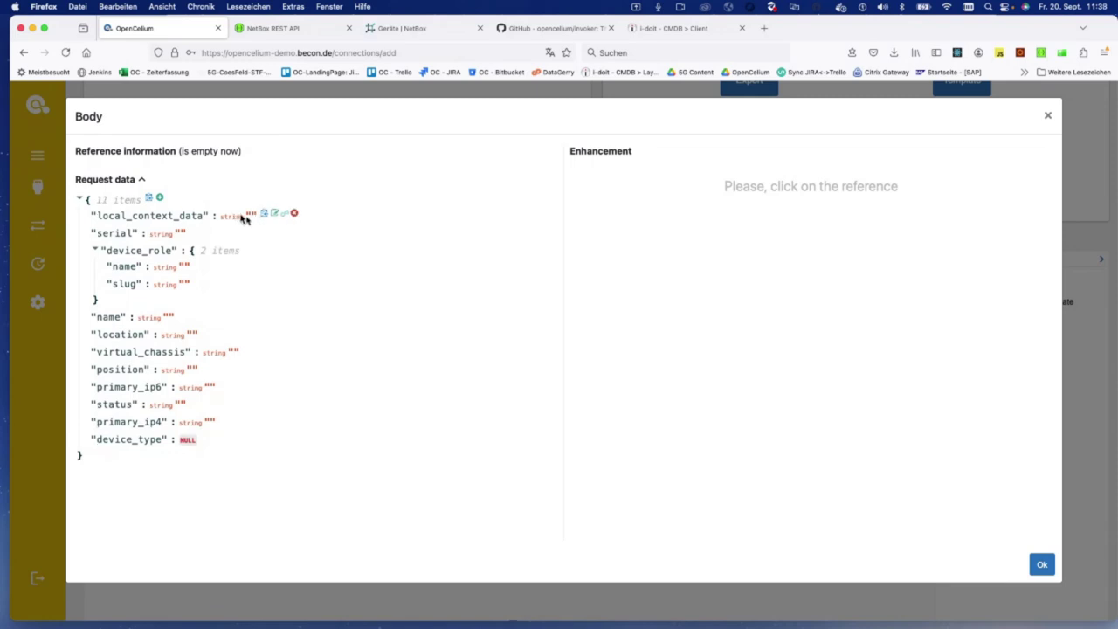
{"action": "left_click", "coordinate": [295, 215]}
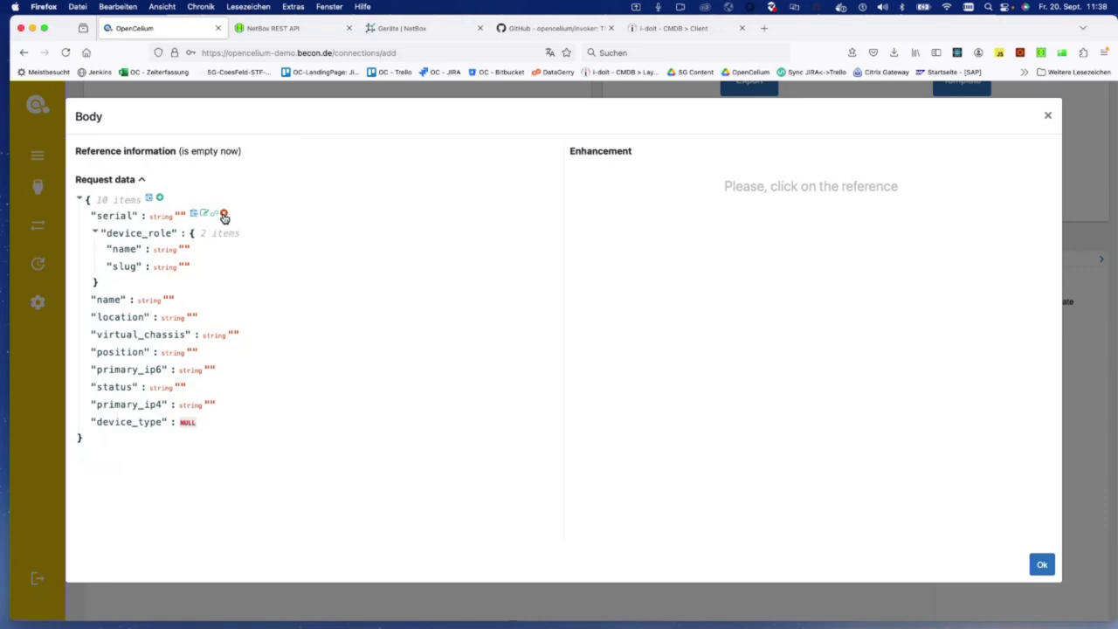
{"action": "left_click", "coordinate": [224, 217]}
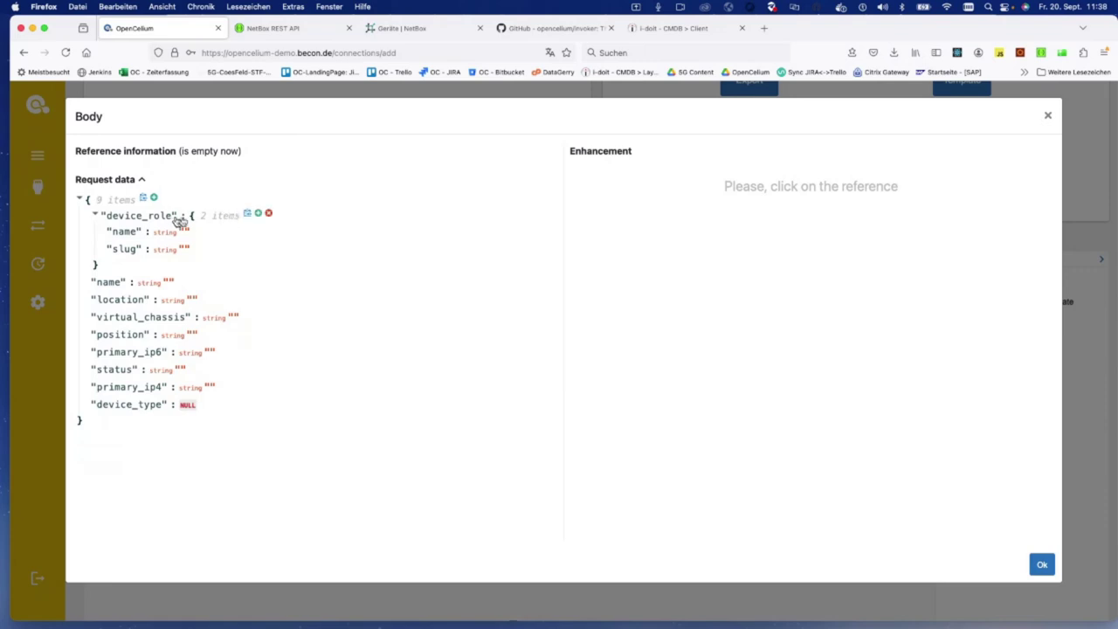
{"action": "left_click", "coordinate": [268, 215]}
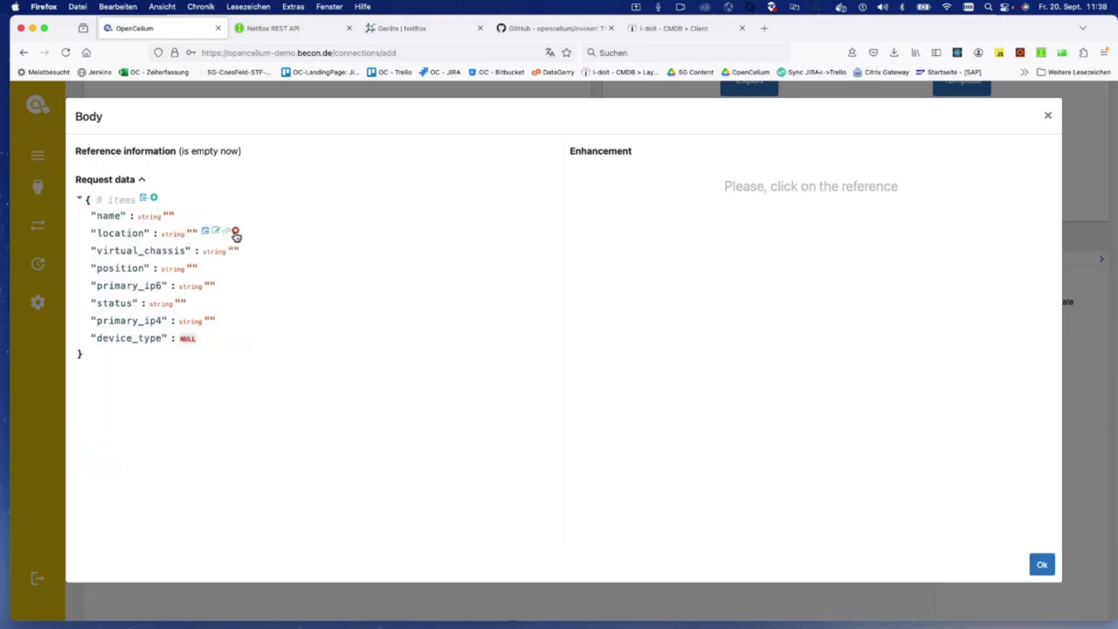
Step: Remove the location, virtual_chassis, position, primary_ip6, status and primary_ip4 fields
{"action": "left_click", "coordinate": [235, 232]}
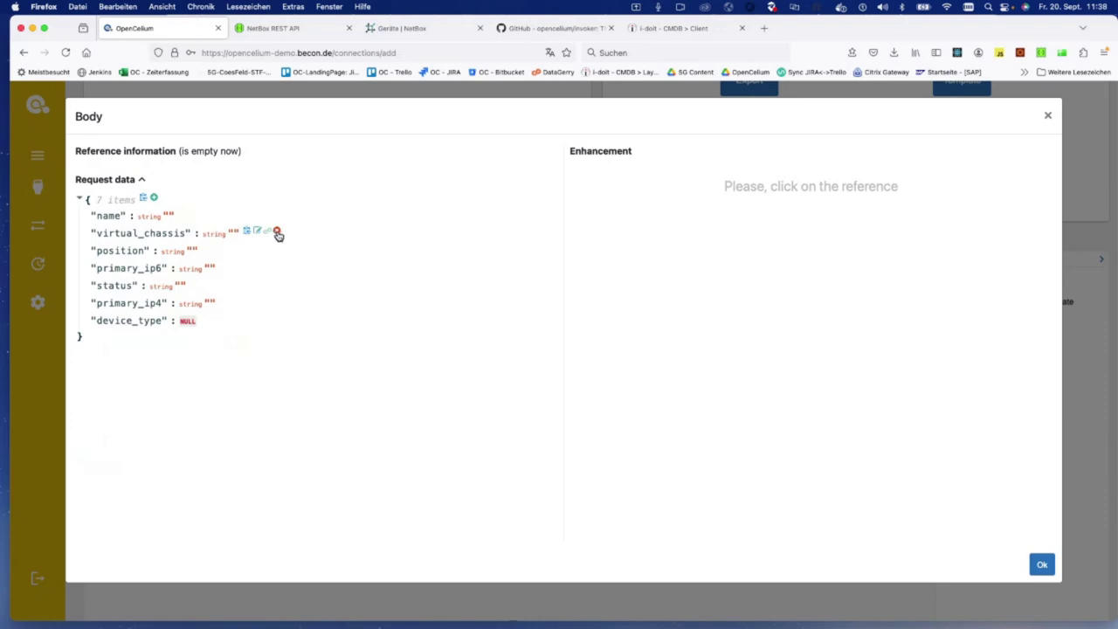
{"action": "left_click", "coordinate": [278, 232]}
{"action": "left_click", "coordinate": [236, 232]}
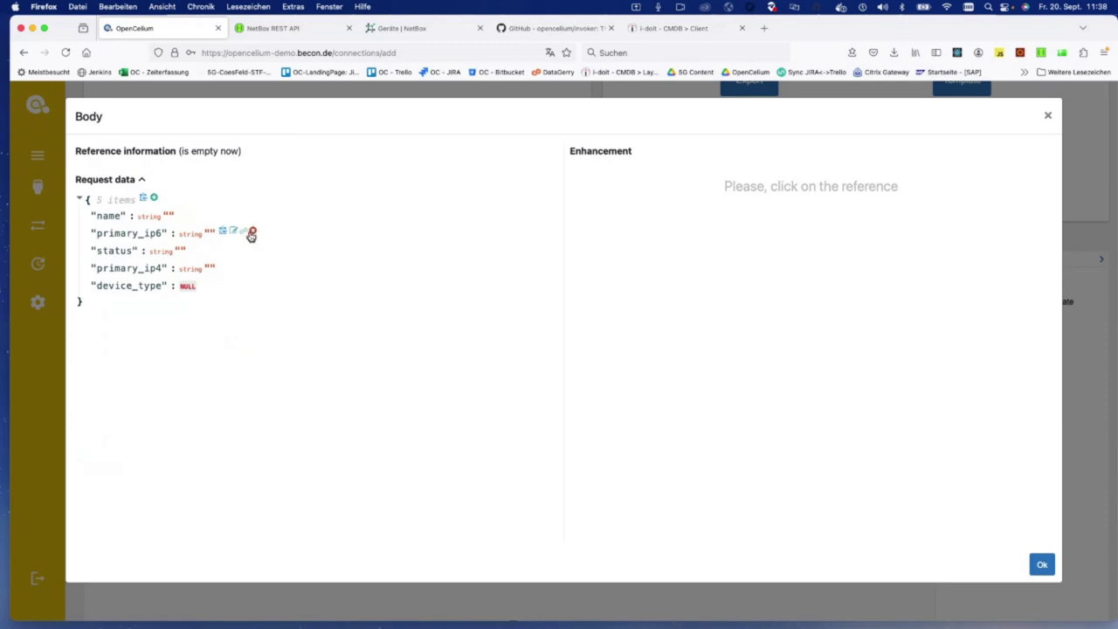
{"action": "left_click", "coordinate": [250, 232]}
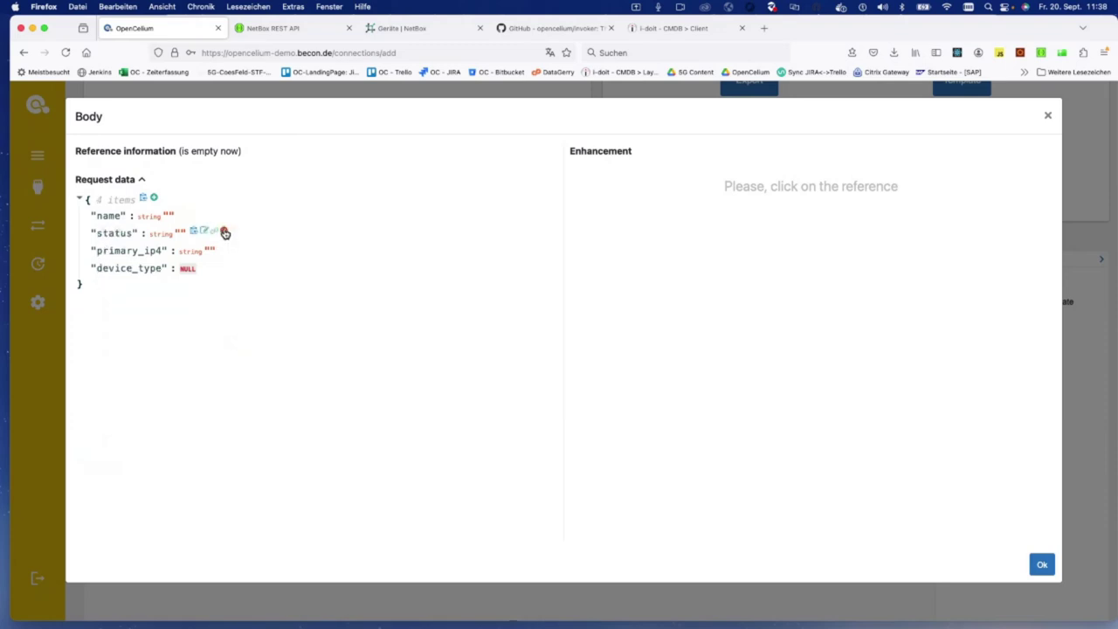
{"action": "left_click", "coordinate": [224, 232]}
{"action": "left_click", "coordinate": [254, 232]}
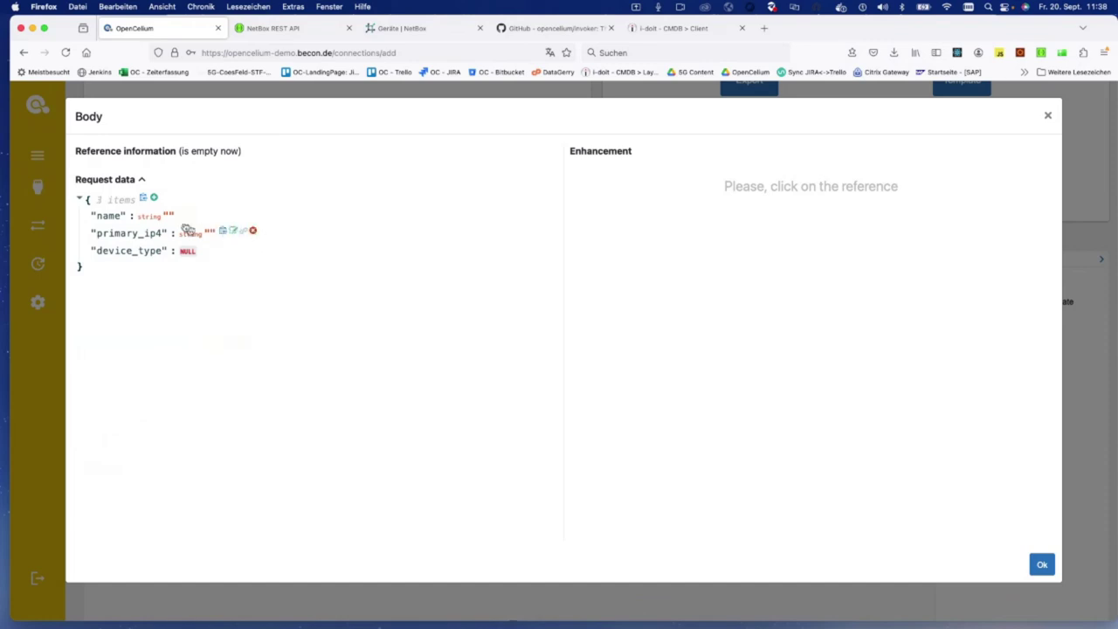
{"action": "left_click", "coordinate": [154, 198]}
Step: Add site and role keys to the CreateClient request body
{"action": "type", "text": "si"}
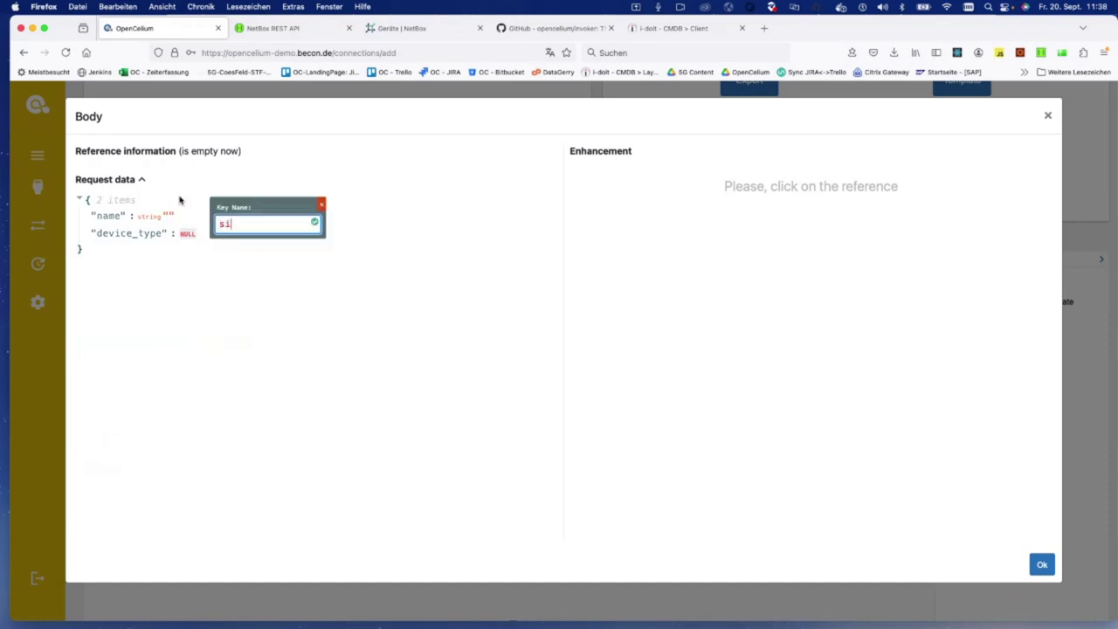
{"action": "type", "text": "te"}
{"action": "key", "text": "Return"}
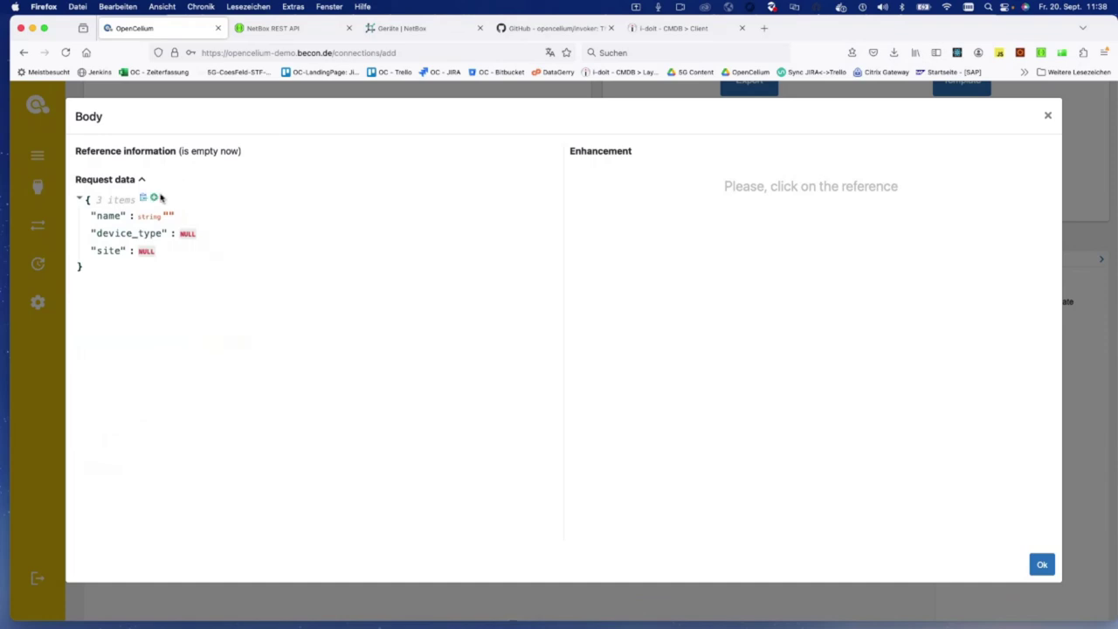
{"action": "left_click", "coordinate": [154, 199]}
{"action": "type", "text": "rol"}
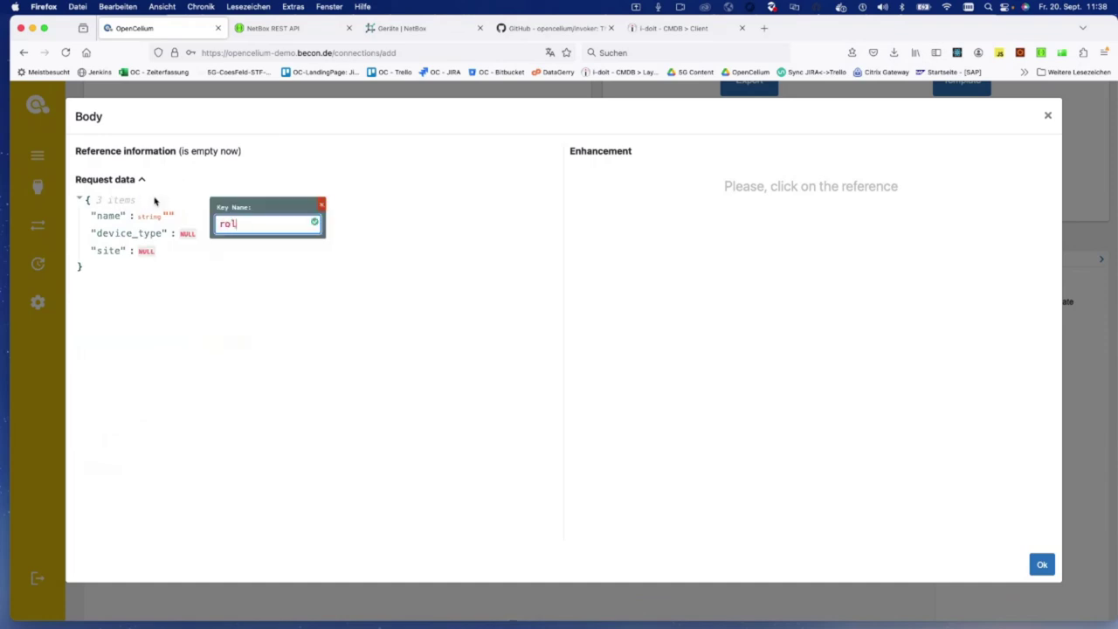
{"action": "type", "text": "e"}
{"action": "key", "text": "Return"}
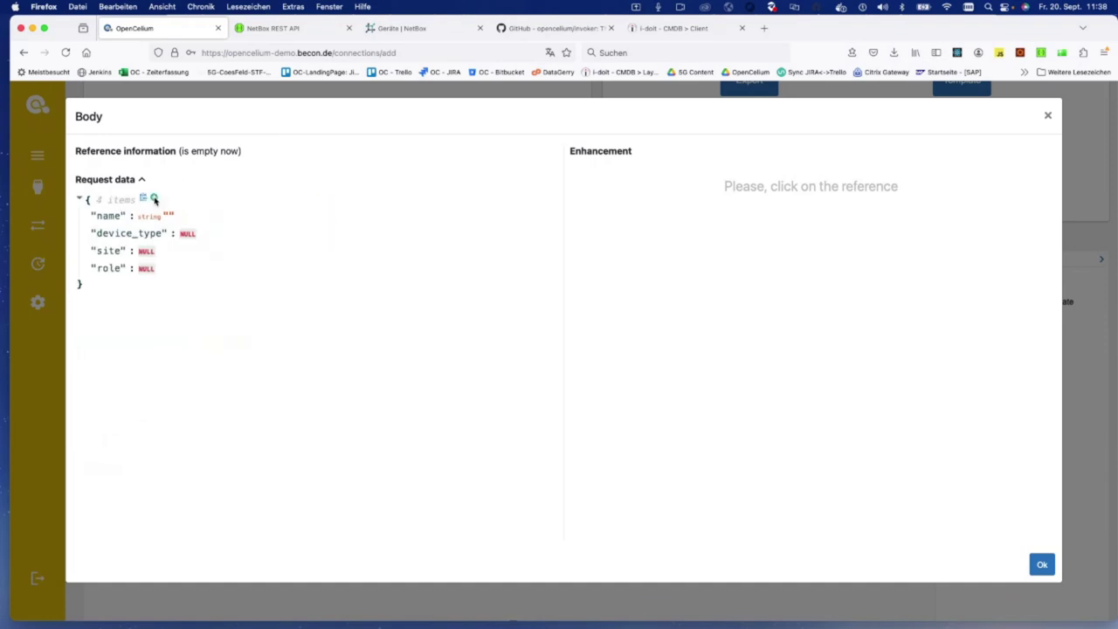
Step: Set the body values role to 11, site to 24 and device_type to 2
{"action": "left_click", "coordinate": [167, 268]}
{"action": "double_click", "coordinate": [172, 268]}
{"action": "type", "text": "11"}
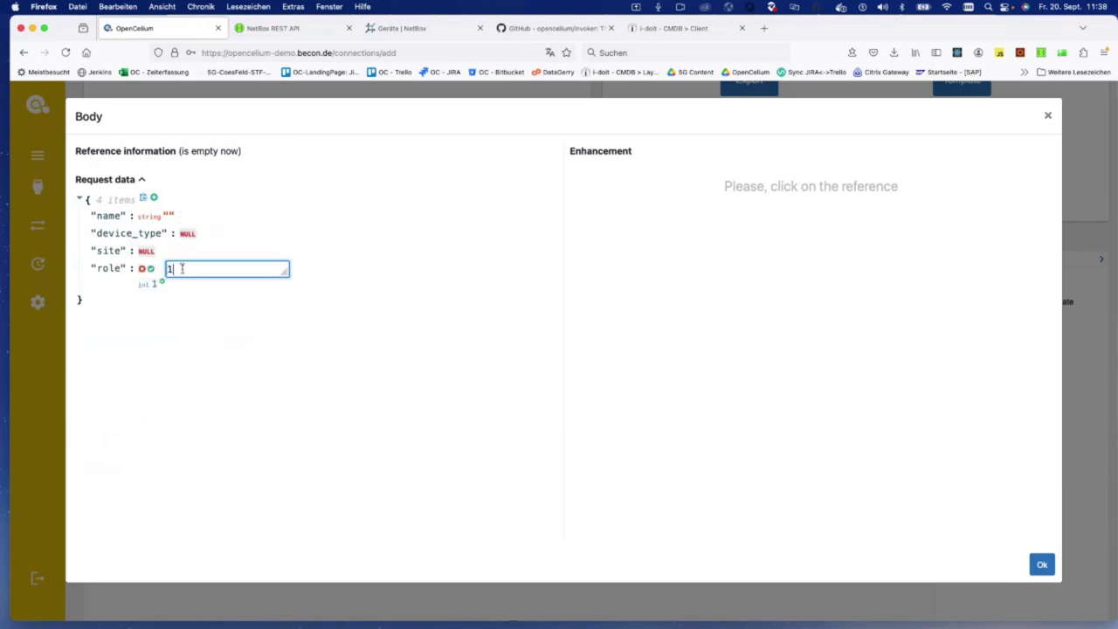
{"action": "left_click", "coordinate": [150, 269]}
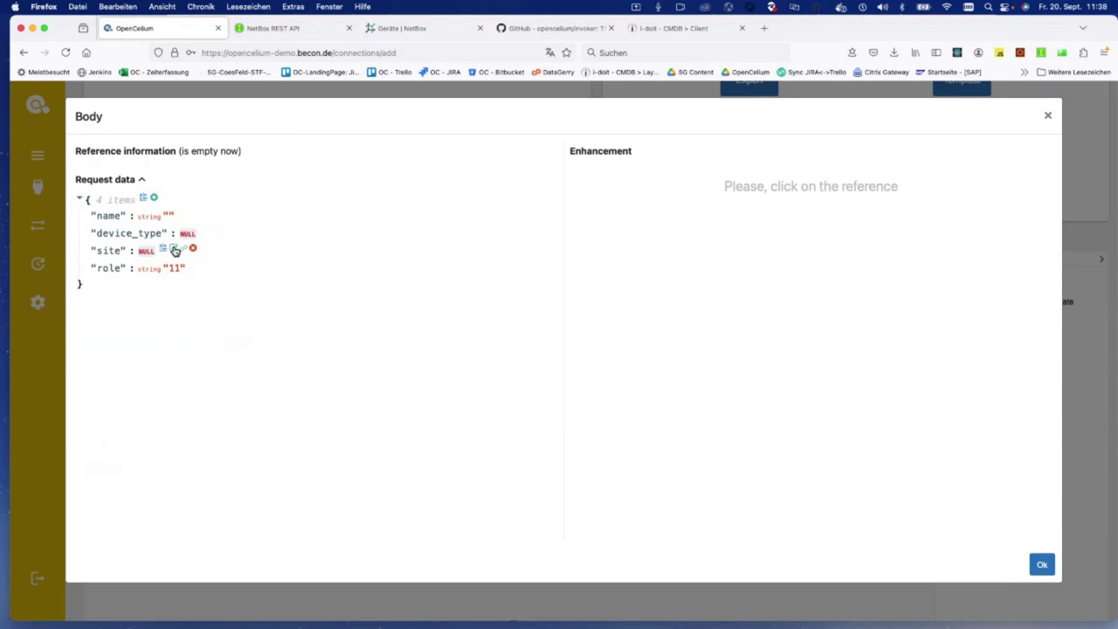
{"action": "left_click", "coordinate": [164, 250]}
{"action": "double_click", "coordinate": [171, 251]}
{"action": "type", "text": "24"}
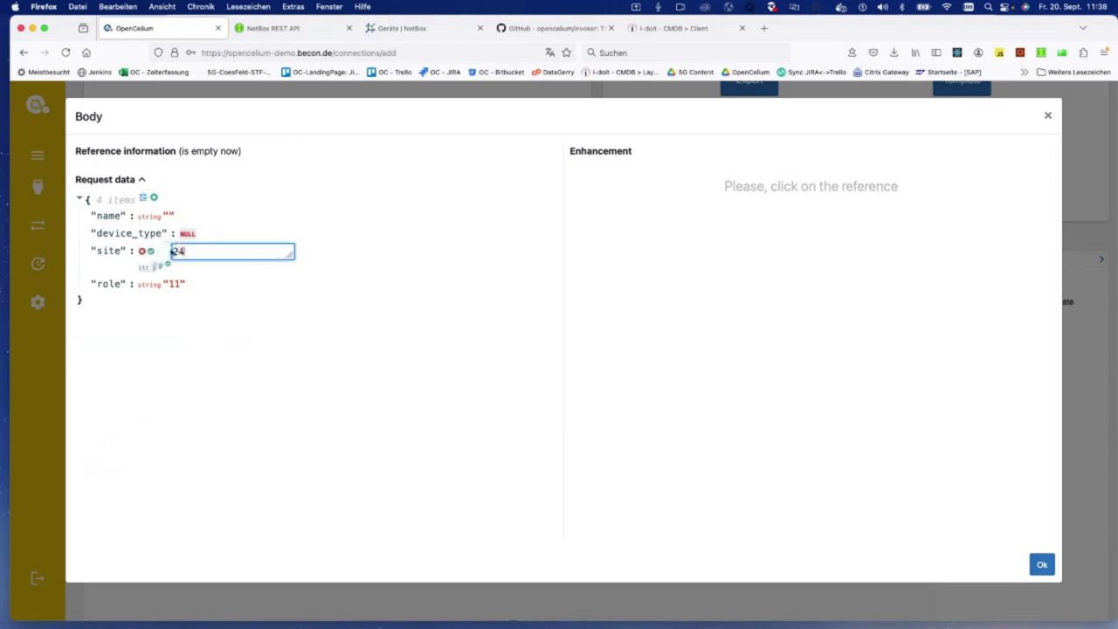
{"action": "left_click", "coordinate": [151, 251]}
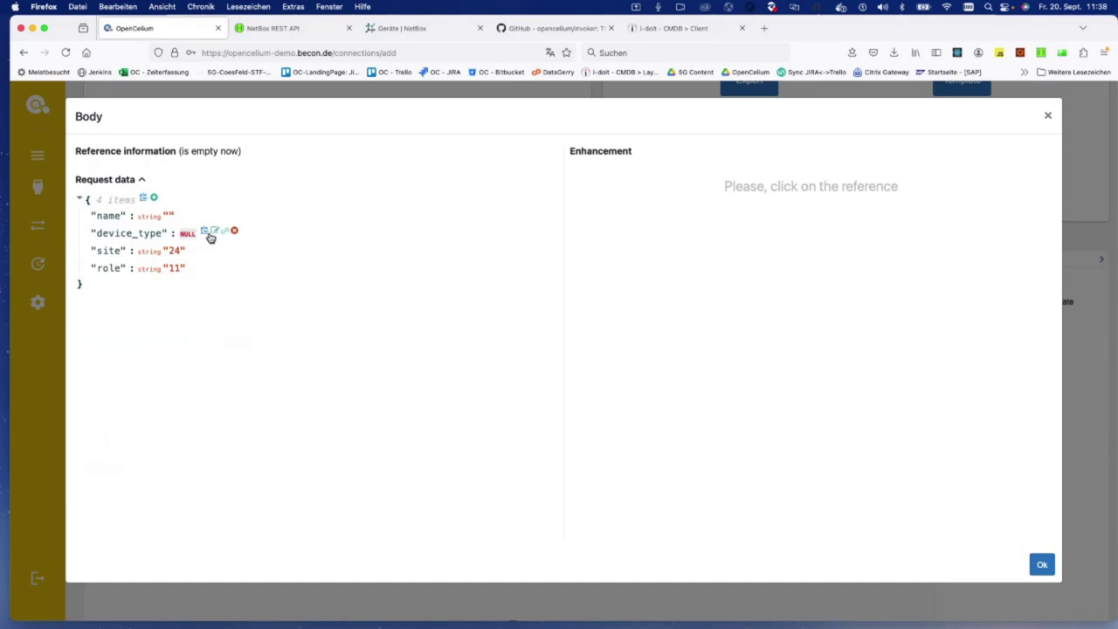
{"action": "left_click", "coordinate": [214, 234]}
{"action": "double_click", "coordinate": [216, 232]}
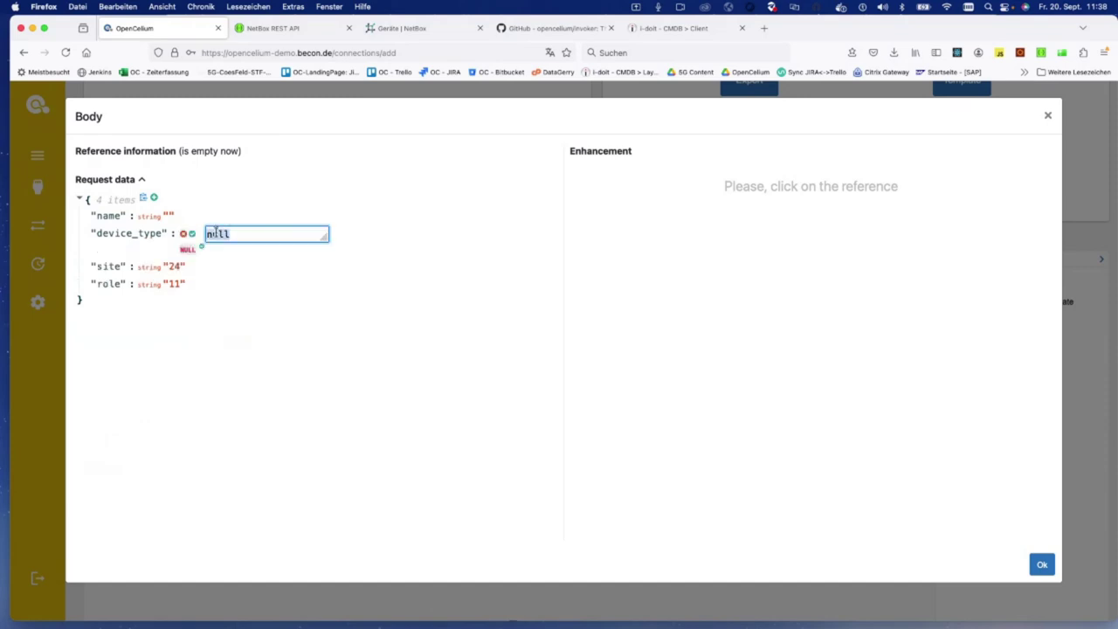
{"action": "type", "text": "2"}
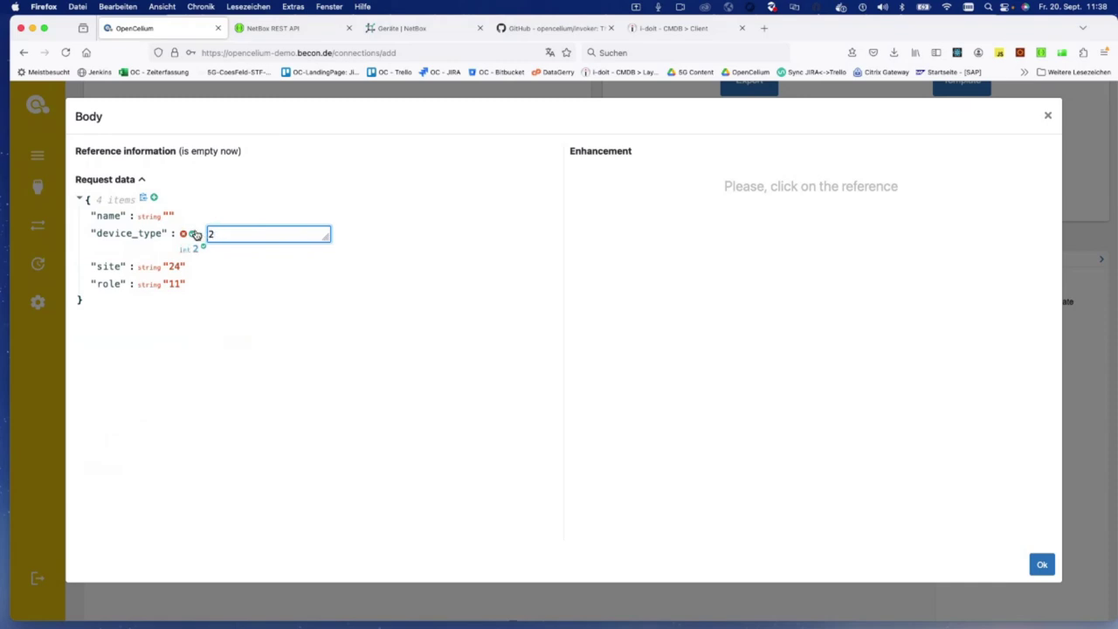
{"action": "left_click", "coordinate": [195, 234]}
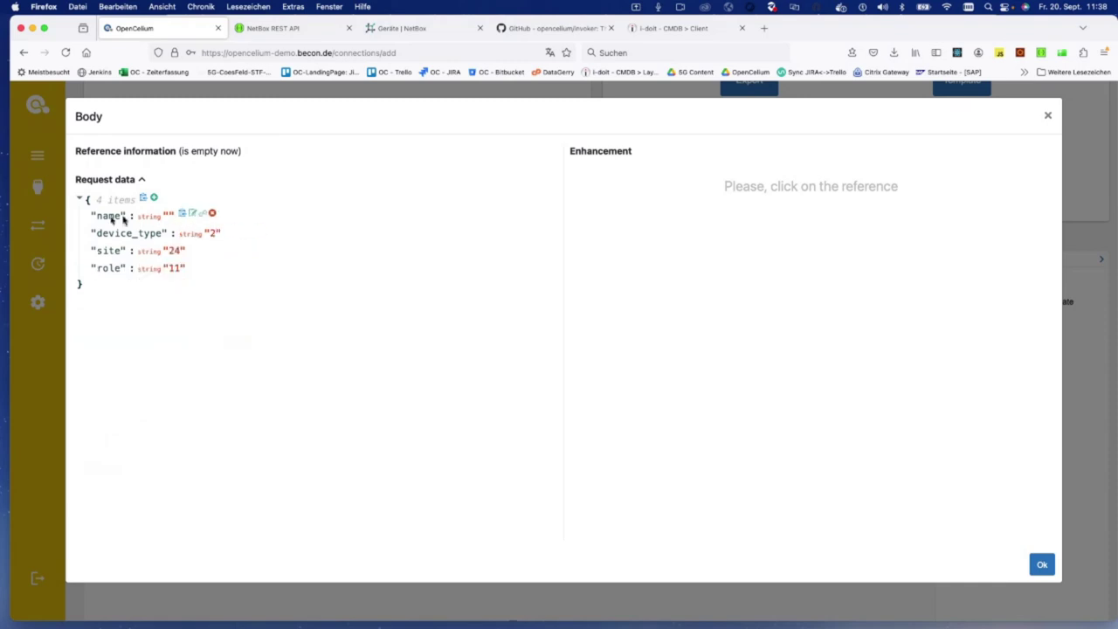
{"action": "left_click_drag", "start_coordinate": [95, 220], "coordinate": [213, 222]}
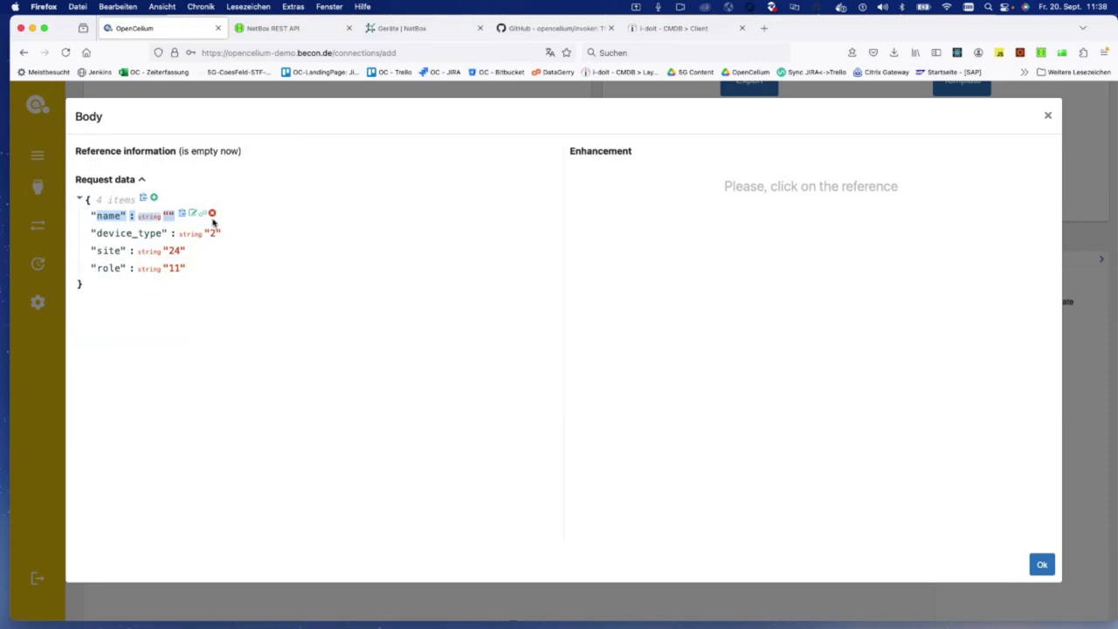
Step: Review the client names in the i-doit Client list, then return to OpenCelium's body editor
{"action": "left_click", "coordinate": [674, 28]}
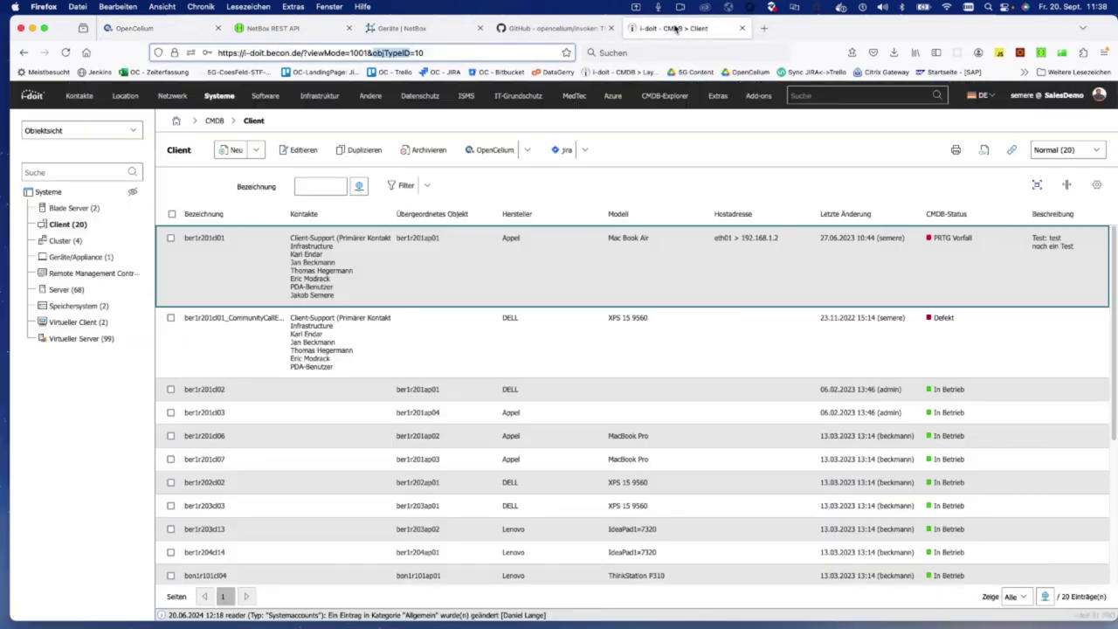
{"action": "scroll", "coordinate": [207, 245], "scroll_direction": "down", "scroll_amount": 1}
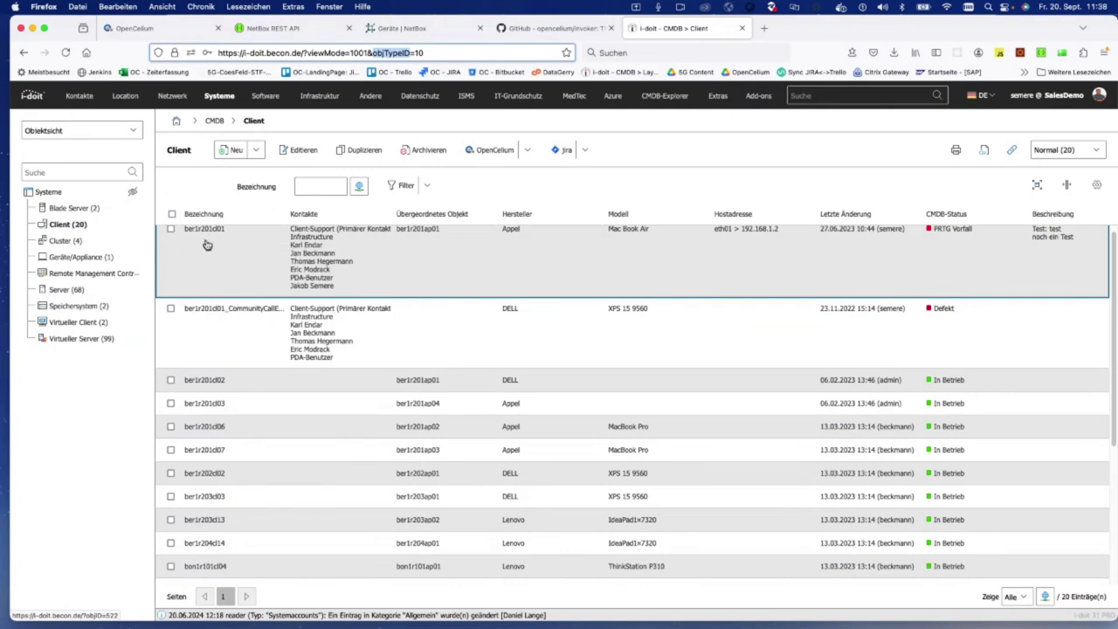
{"action": "scroll", "coordinate": [206, 550], "scroll_direction": "up", "scroll_amount": 1}
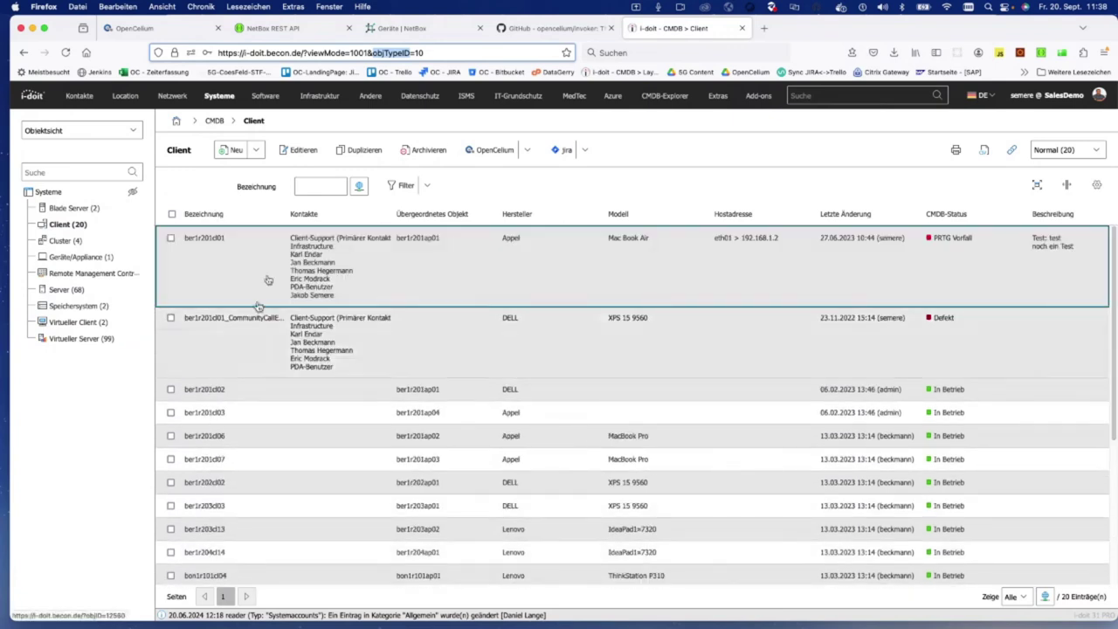
{"action": "mouse_move", "coordinate": [176, 36]}
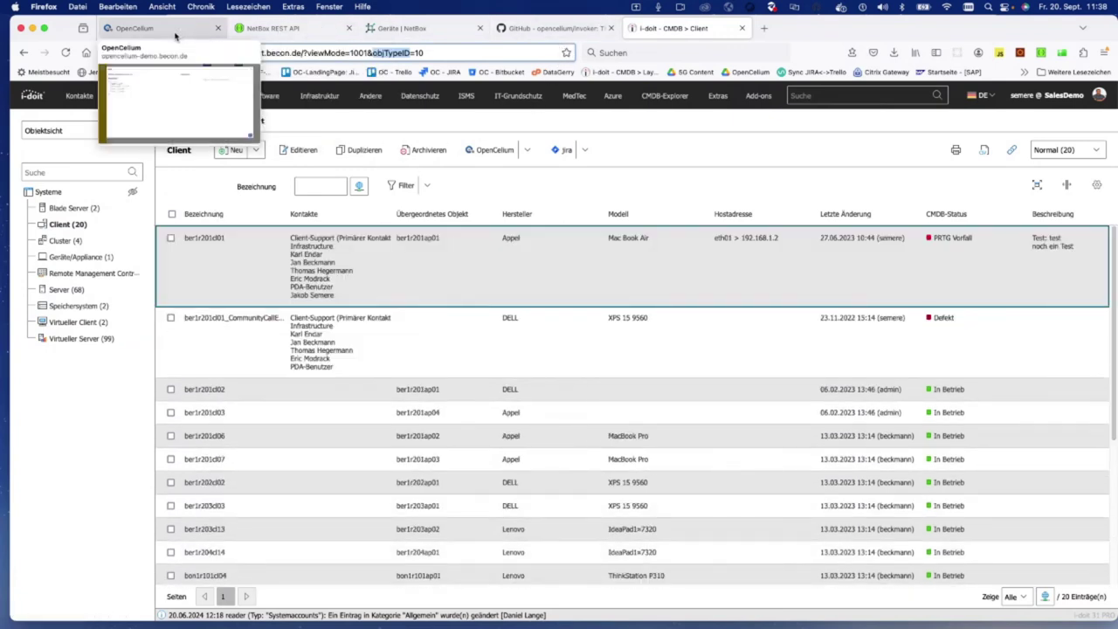
{"action": "left_click", "coordinate": [175, 35]}
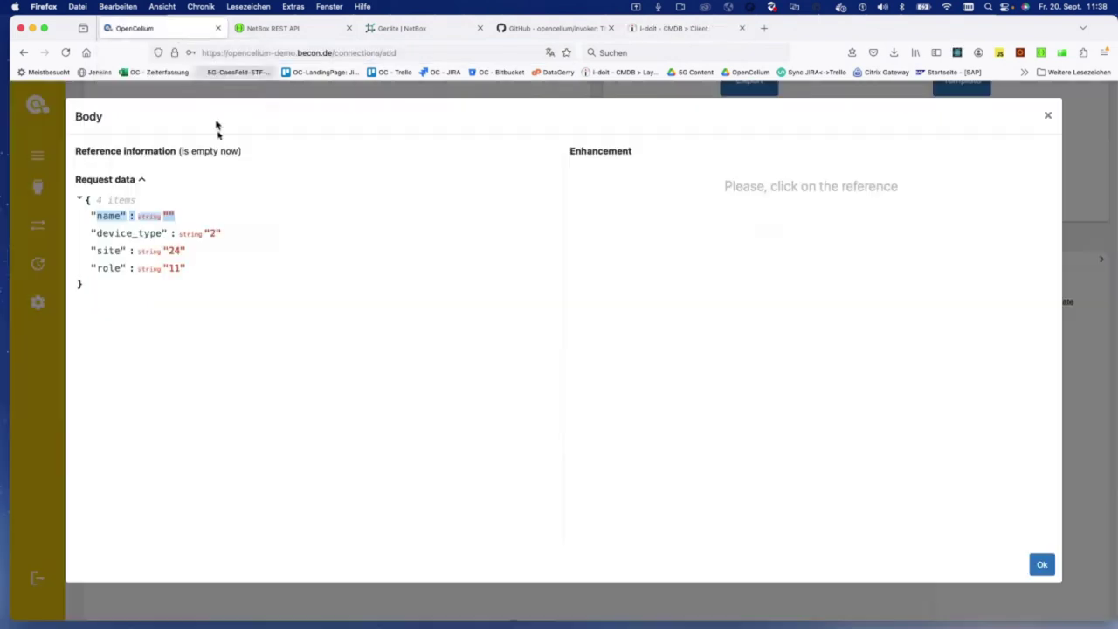
Step: Map name to GetClients result[i].title and show its enhancement script RESULT_VAR = VAR_0
{"action": "left_click", "coordinate": [203, 217]}
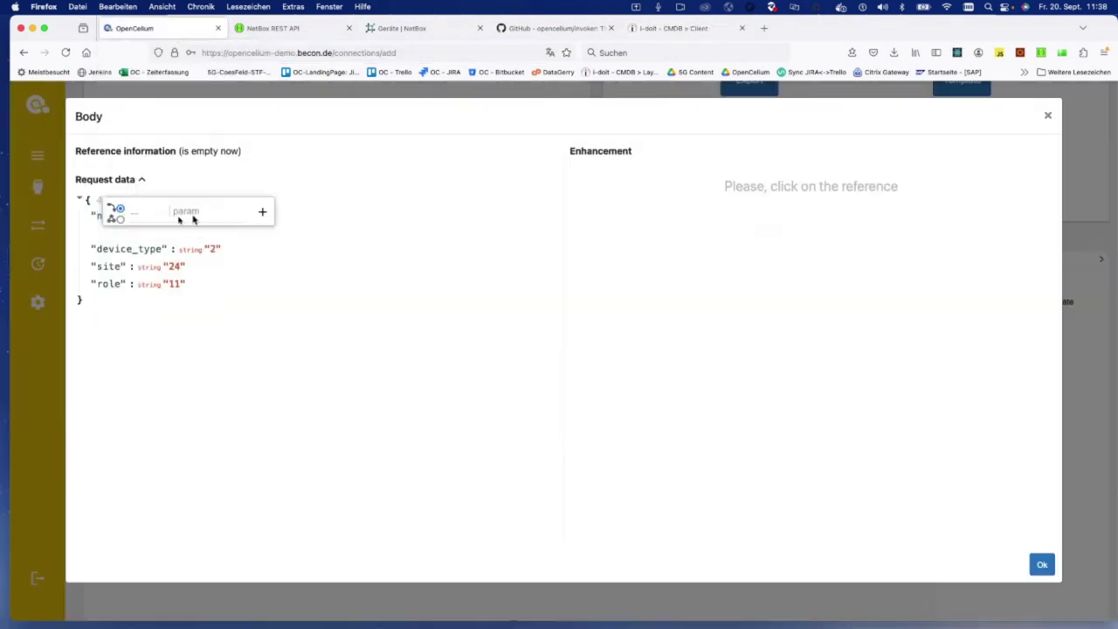
{"action": "left_click", "coordinate": [146, 213]}
{"action": "left_click", "coordinate": [171, 258]}
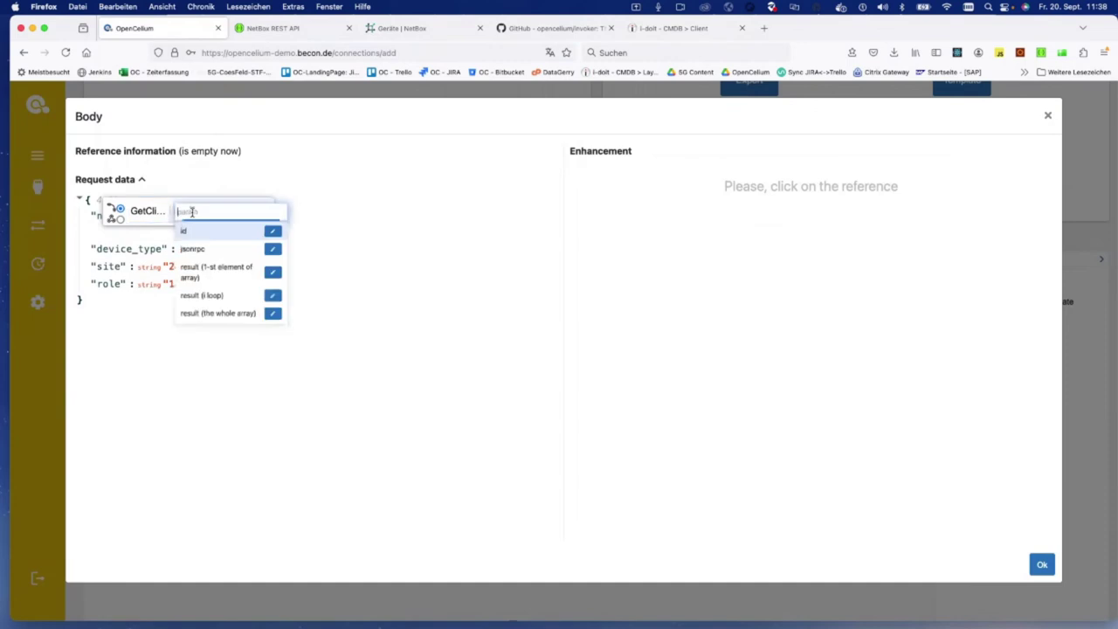
{"action": "left_click", "coordinate": [187, 212]}
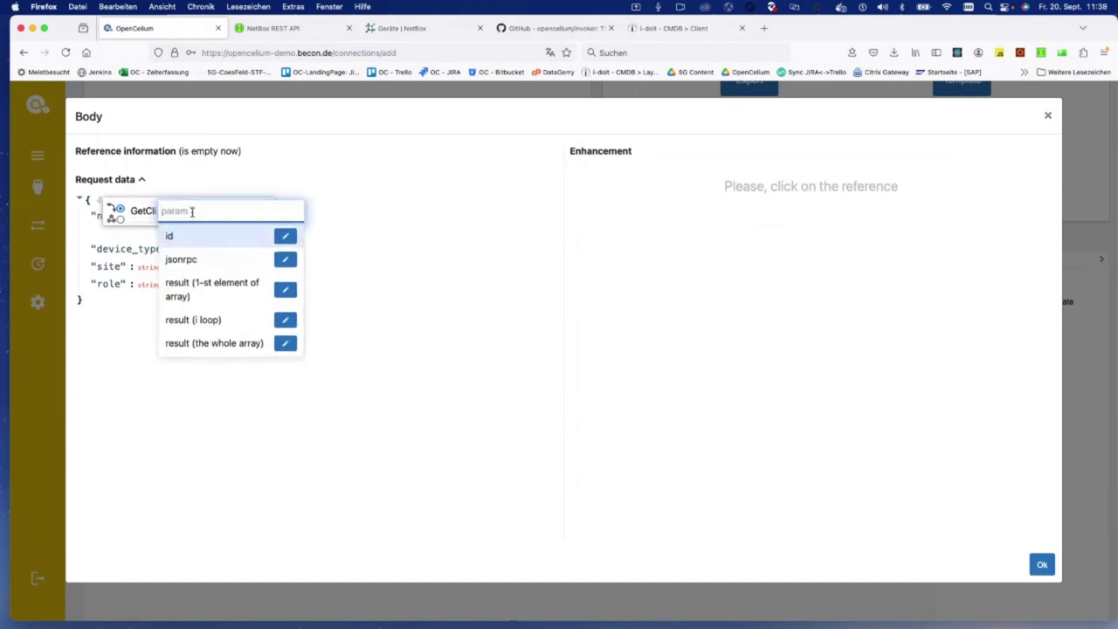
{"action": "left_click", "coordinate": [193, 320]}
{"action": "type", "text": ".ti"}
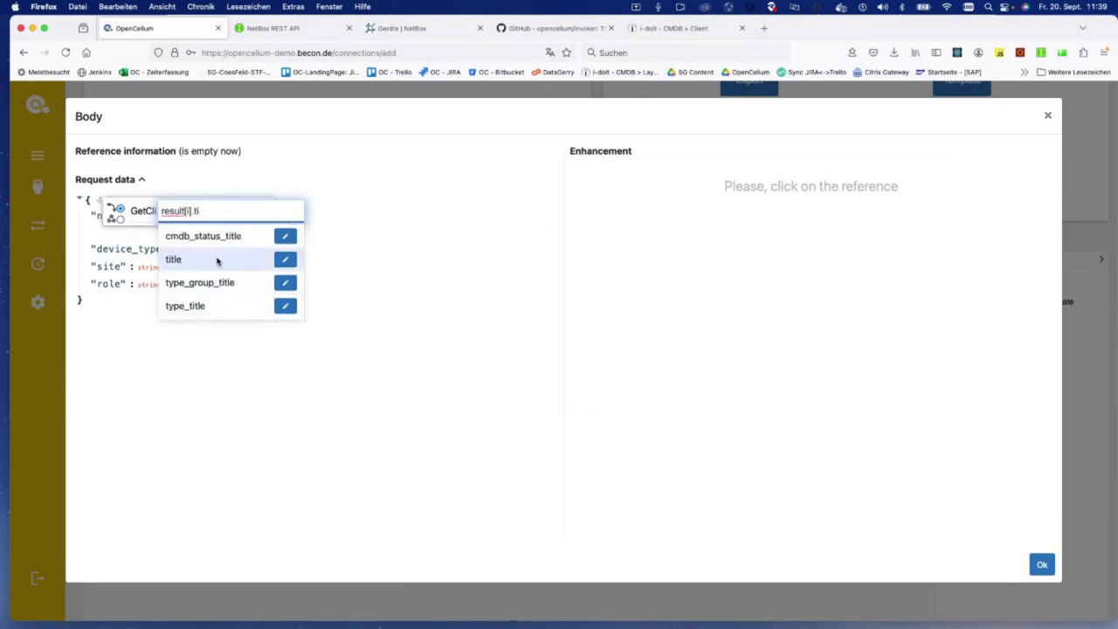
{"action": "left_click", "coordinate": [217, 260]}
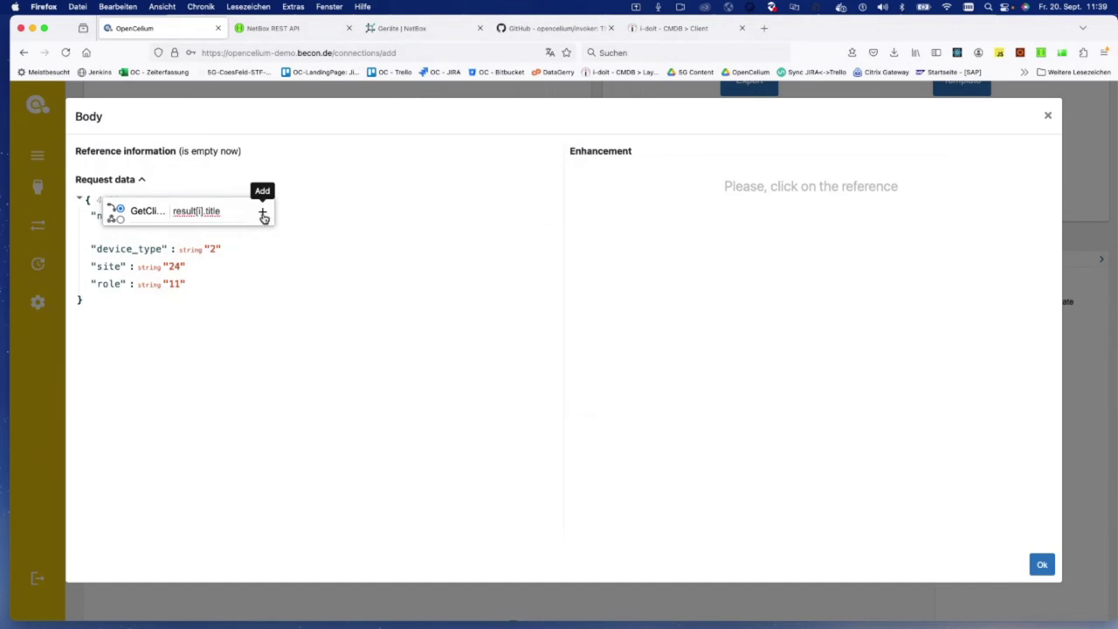
{"action": "left_click", "coordinate": [262, 214]}
{"action": "left_click", "coordinate": [145, 216]}
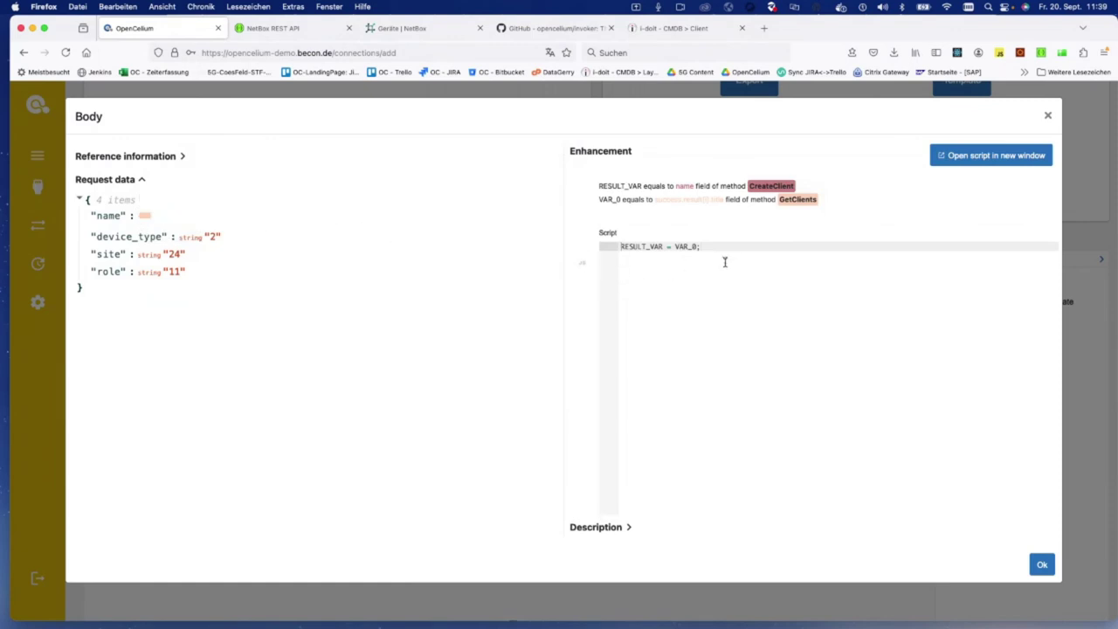
Step: Inspect the enhancement script, keeping the line RESULT_VAR = VAR_0 unchanged
{"action": "left_click", "coordinate": [674, 246]}
{"action": "type", "text": "\""}
{"action": "key", "text": "BackSpace"}
{"action": "left_click", "coordinate": [645, 244]}
{"action": "left_click", "coordinate": [690, 245]}
Step: Add GetClients result[i].id as a second reference on the name field
{"action": "mouse_move", "coordinate": [170, 216]}
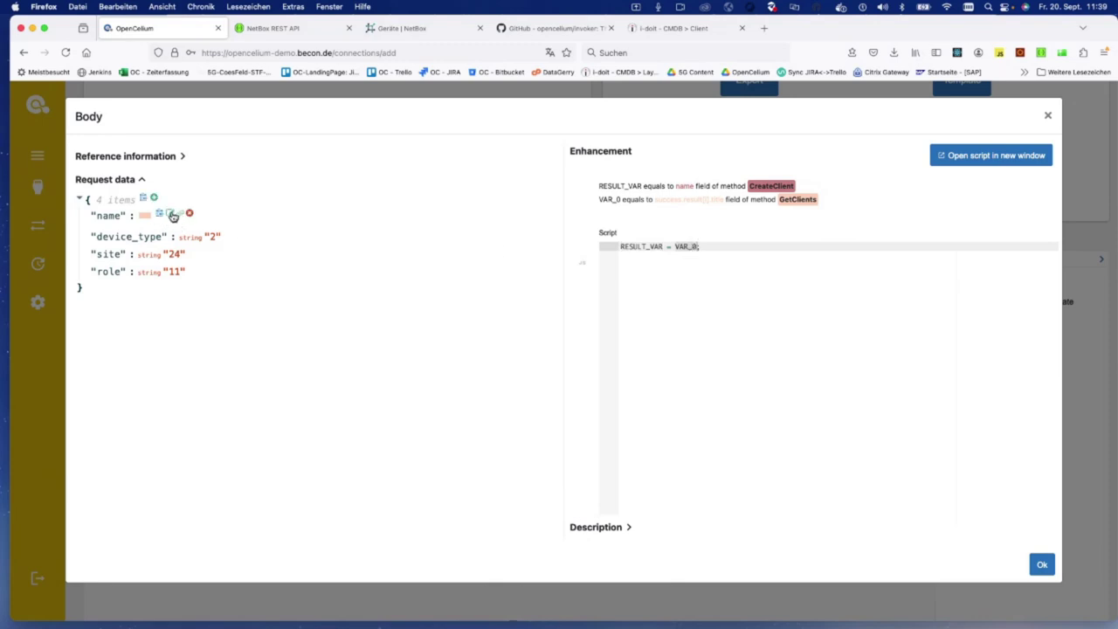
{"action": "left_click", "coordinate": [182, 216]}
{"action": "left_click", "coordinate": [137, 219]}
{"action": "left_click", "coordinate": [167, 259]}
{"action": "left_click", "coordinate": [210, 209]}
{"action": "left_click", "coordinate": [220, 321]}
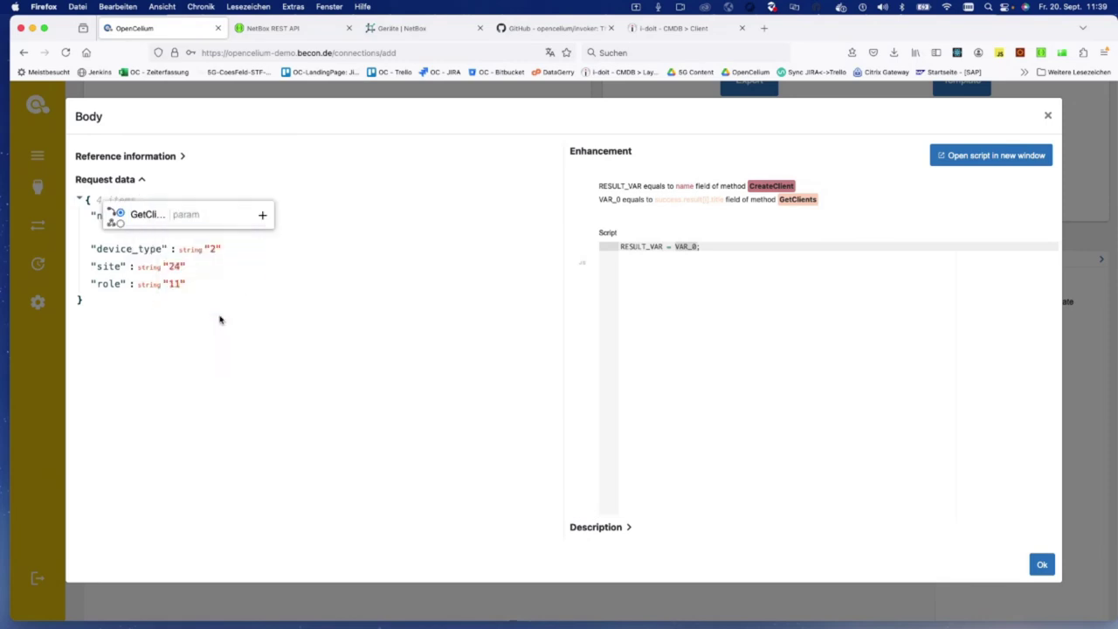
{"action": "left_click", "coordinate": [208, 324]}
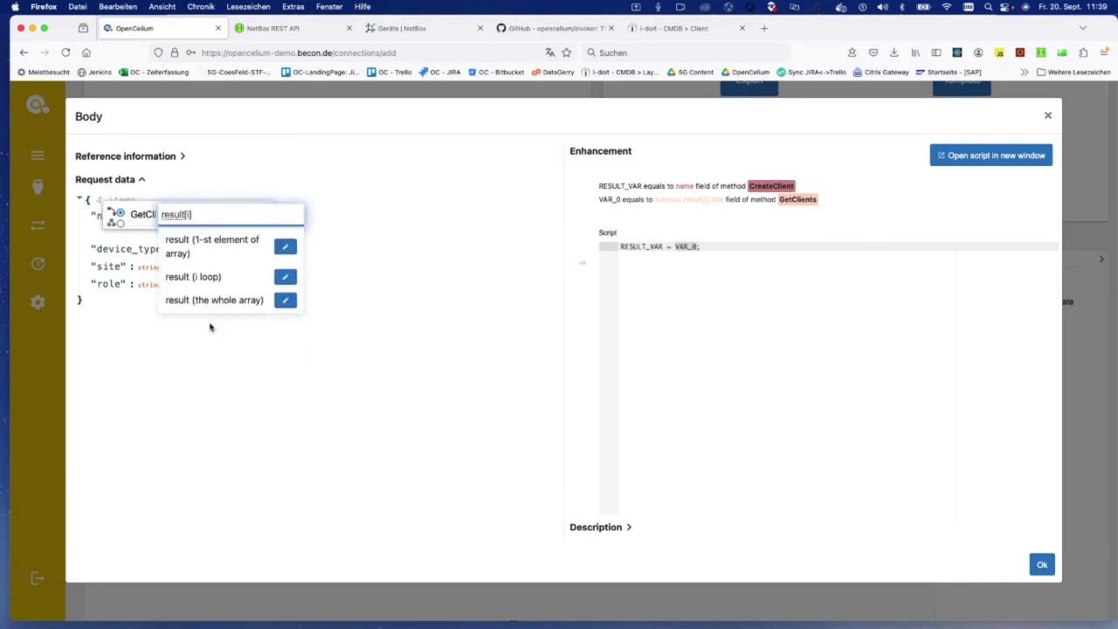
{"action": "left_click", "coordinate": [185, 310]}
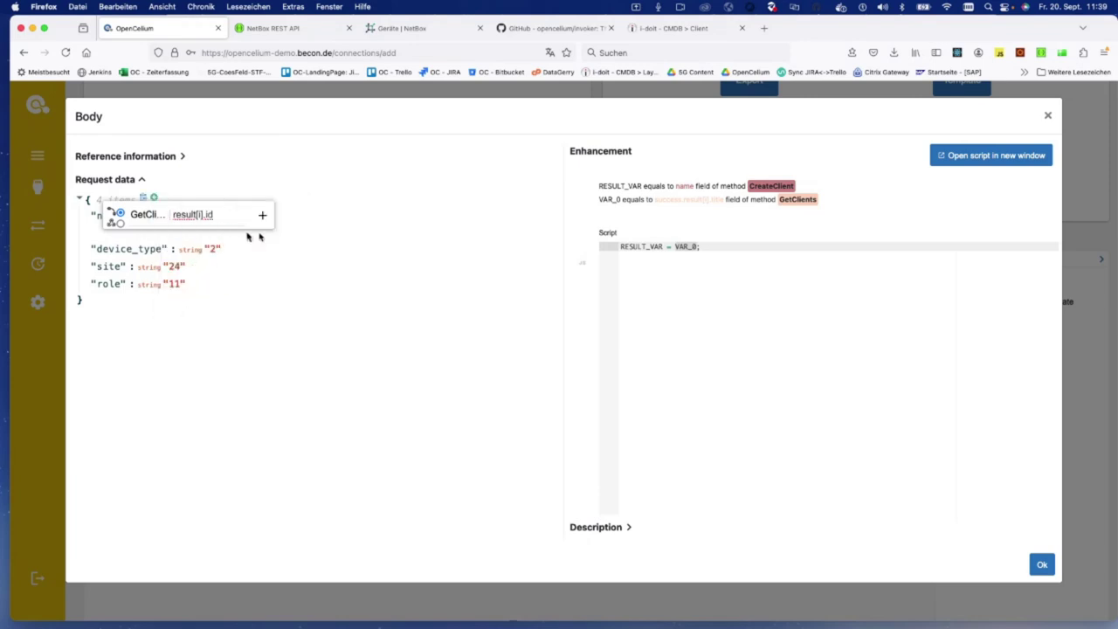
{"action": "left_click", "coordinate": [266, 220]}
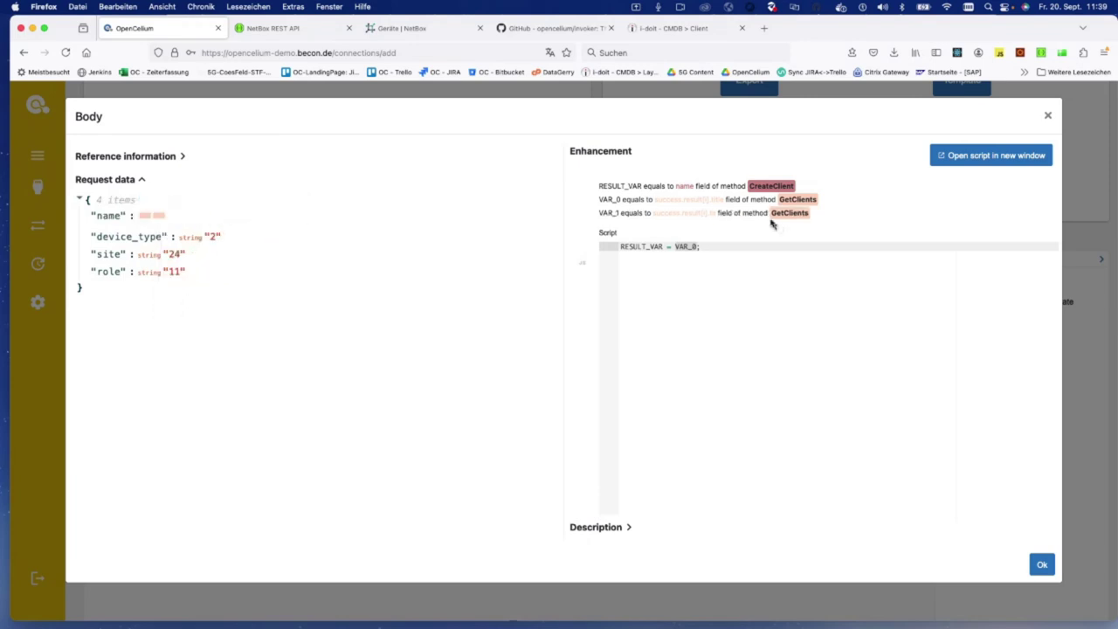
Step: Review the VAR_0 and VAR_1 mapping lines in the enhancement script
{"action": "left_click_drag", "start_coordinate": [611, 220], "coordinate": [813, 202]}
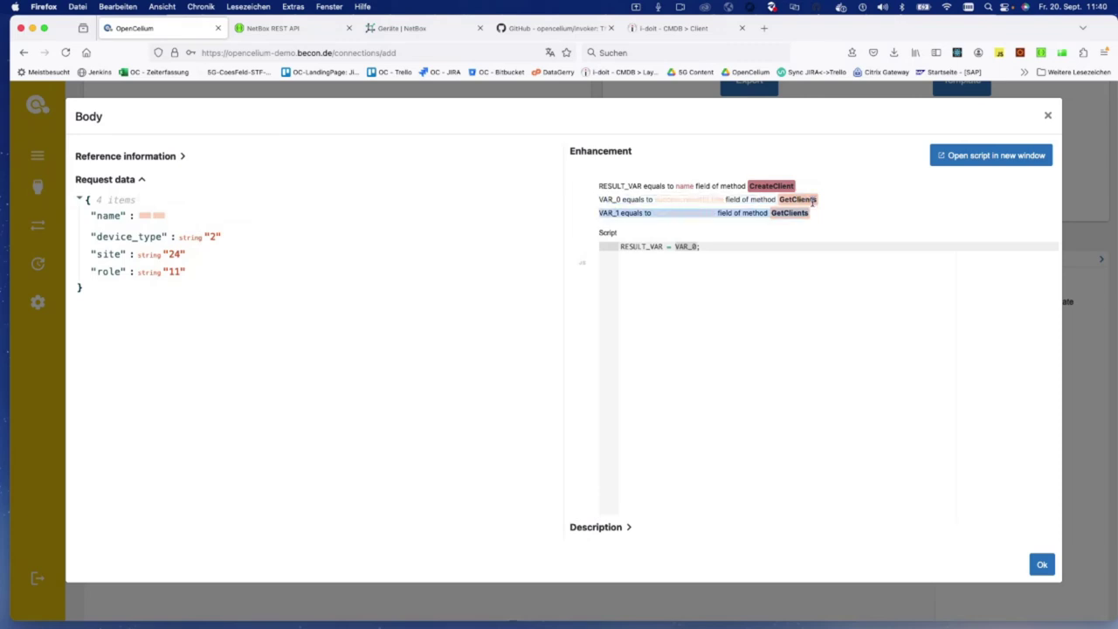
{"action": "left_click", "coordinate": [744, 224]}
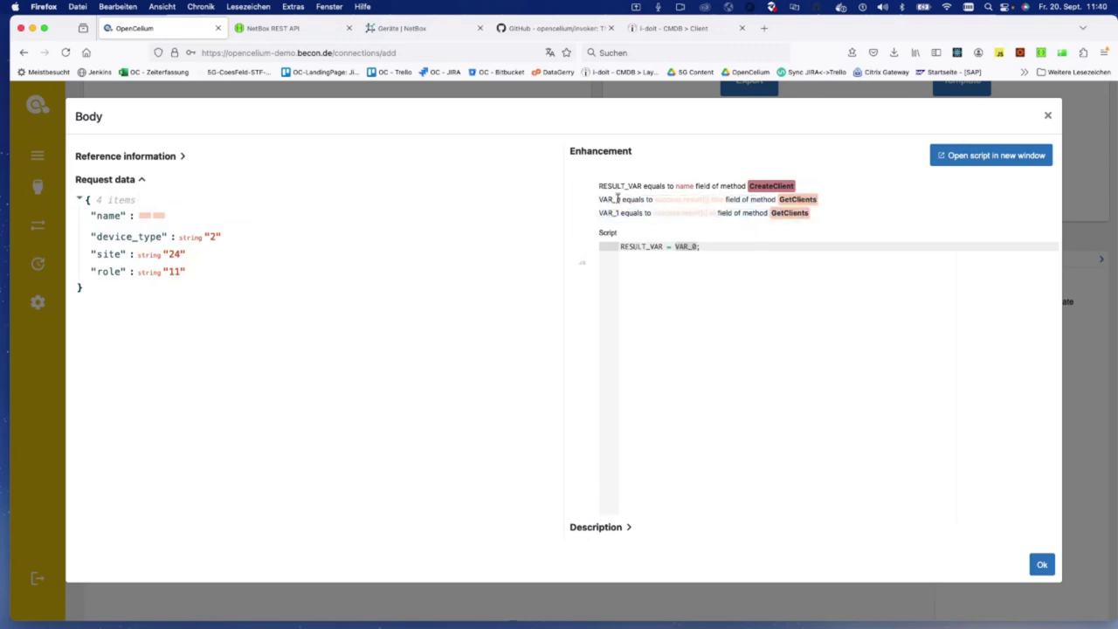
{"action": "left_click", "coordinate": [696, 248]}
Step: Close the body dialog and save the connection, going to the Scheduler
{"action": "left_click", "coordinate": [1042, 564]}
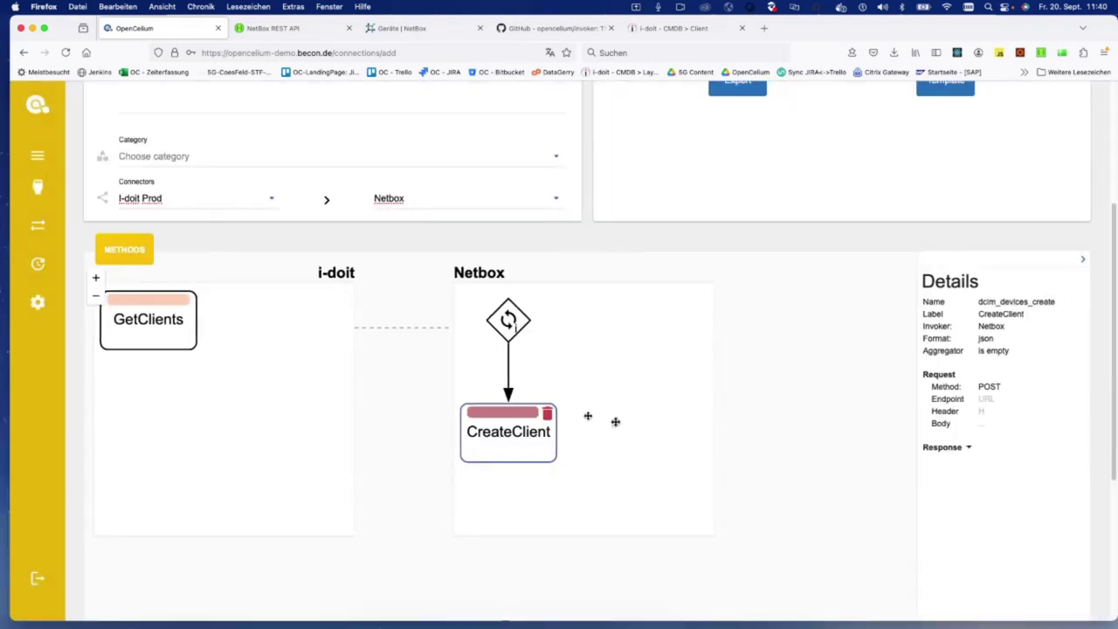
{"action": "scroll", "coordinate": [509, 504], "scroll_direction": "down", "scroll_amount": 3}
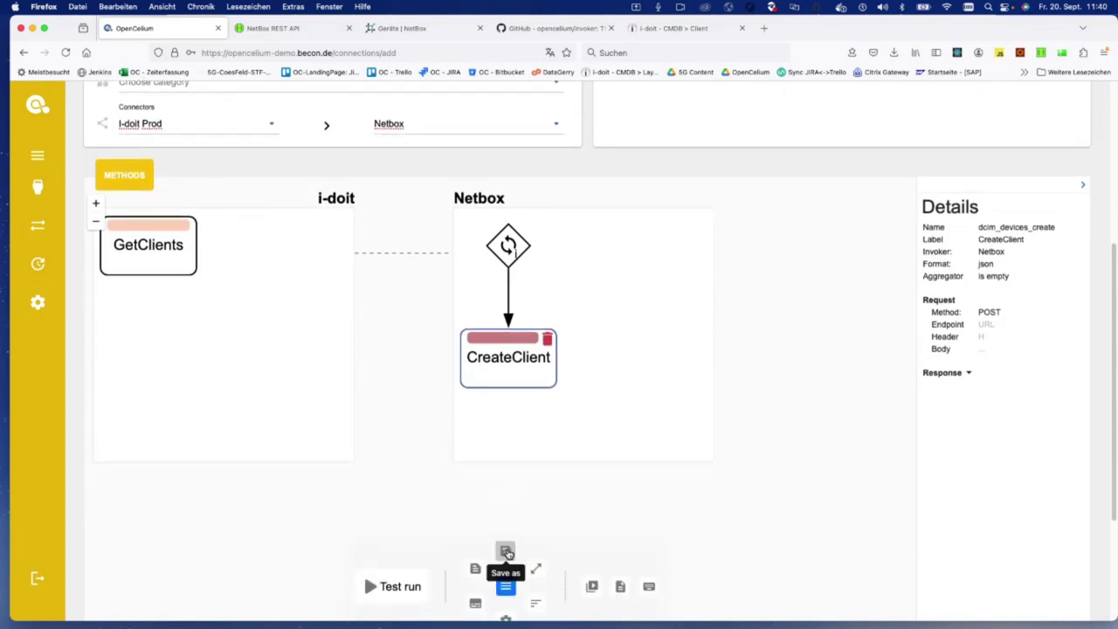
{"action": "left_click", "coordinate": [507, 553]}
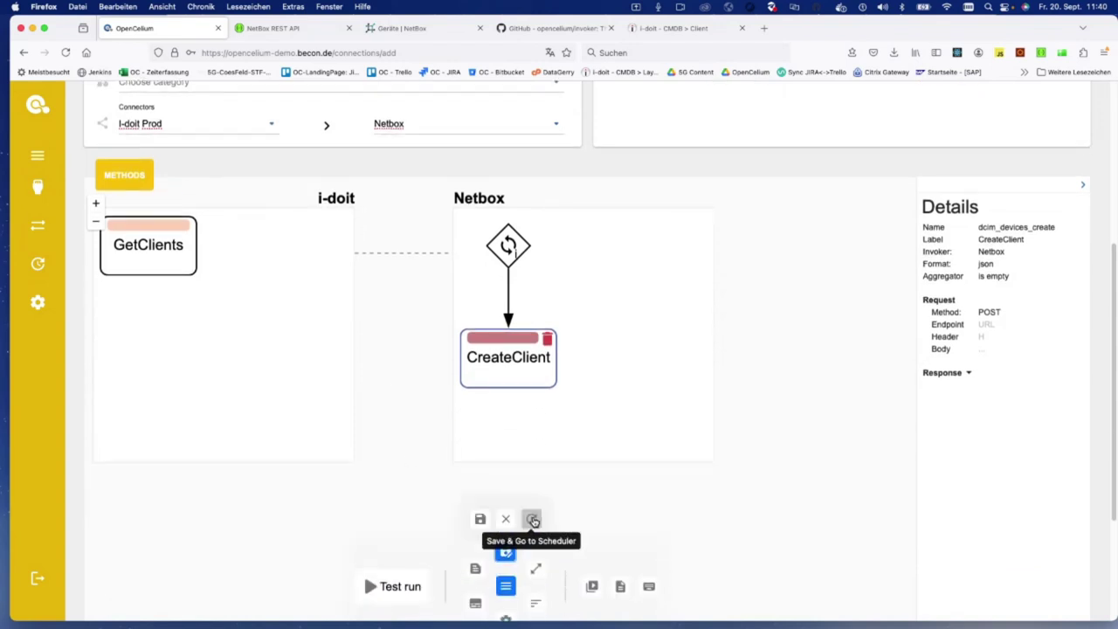
{"action": "left_click", "coordinate": [533, 520]}
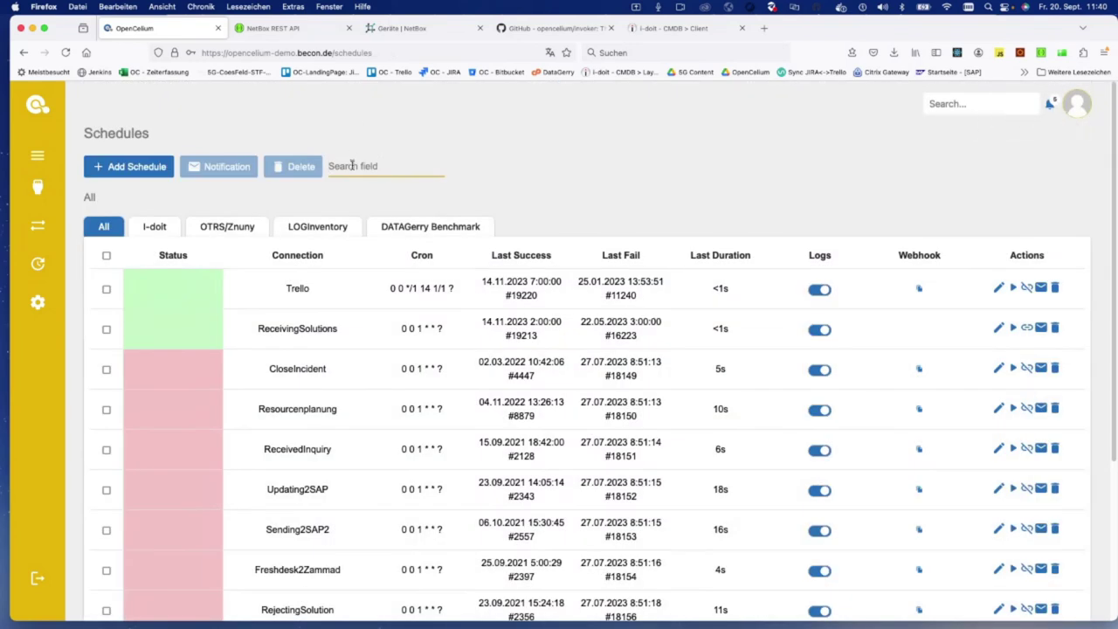
Step: Start a new schedule titled i-doit2
{"action": "type", "text": "i"}
{"action": "key", "text": "BackSpace"}
{"action": "left_click", "coordinate": [114, 165]}
{"action": "type", "text": "i-doit2Netbox"}
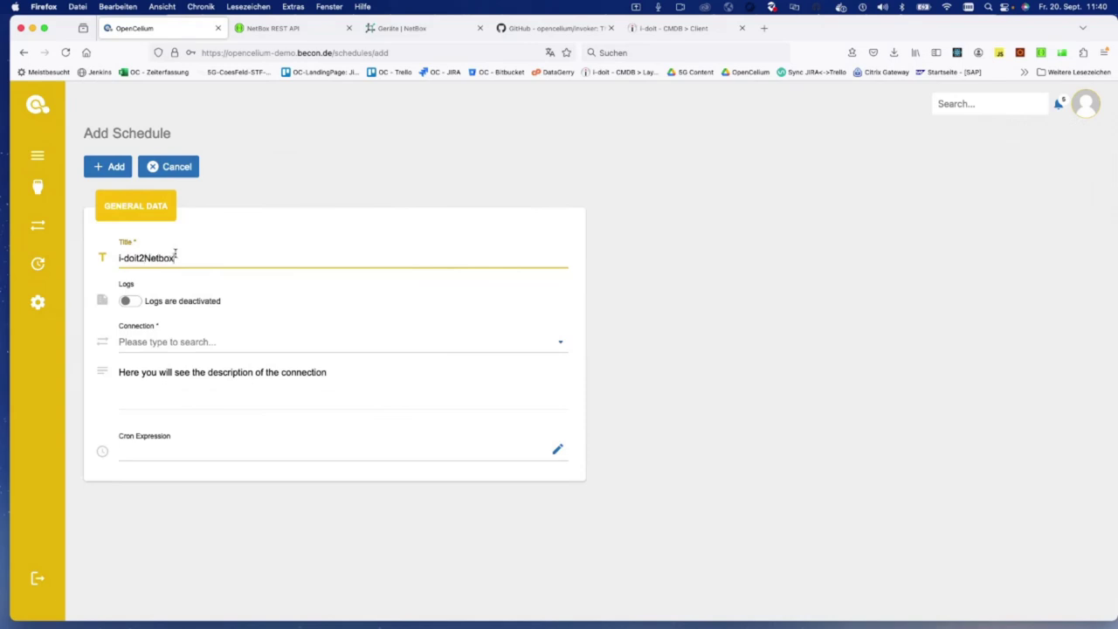
Step: Create schedule Job11 for connection i-doit2Netbox with logging enabled
{"action": "key", "text": "Tab"}
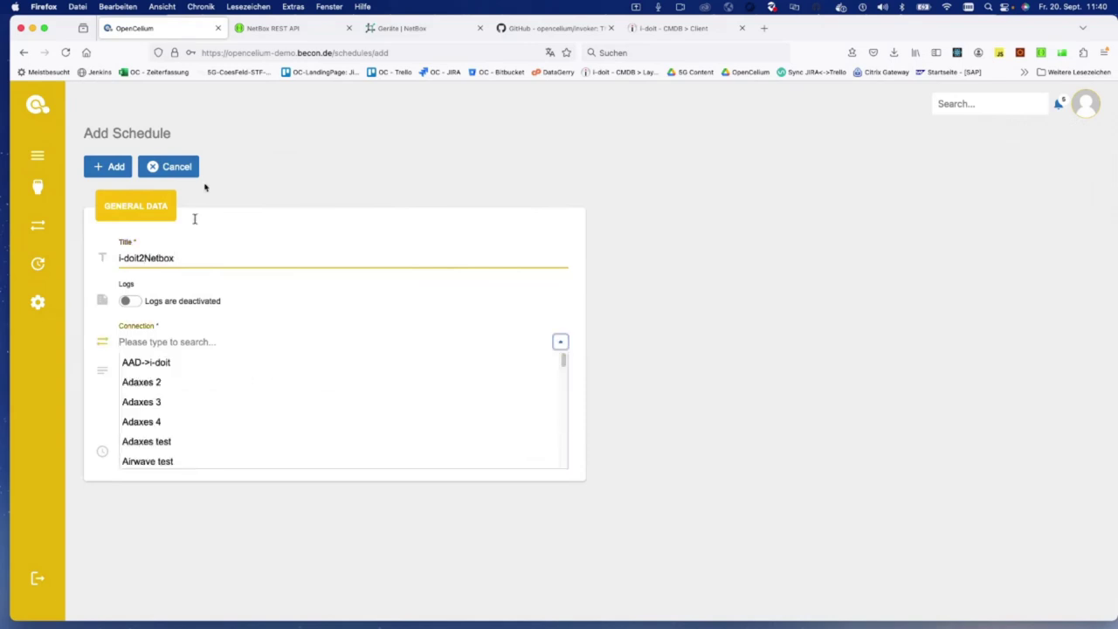
{"action": "left_click", "coordinate": [191, 342]}
{"action": "type", "text": "i"}
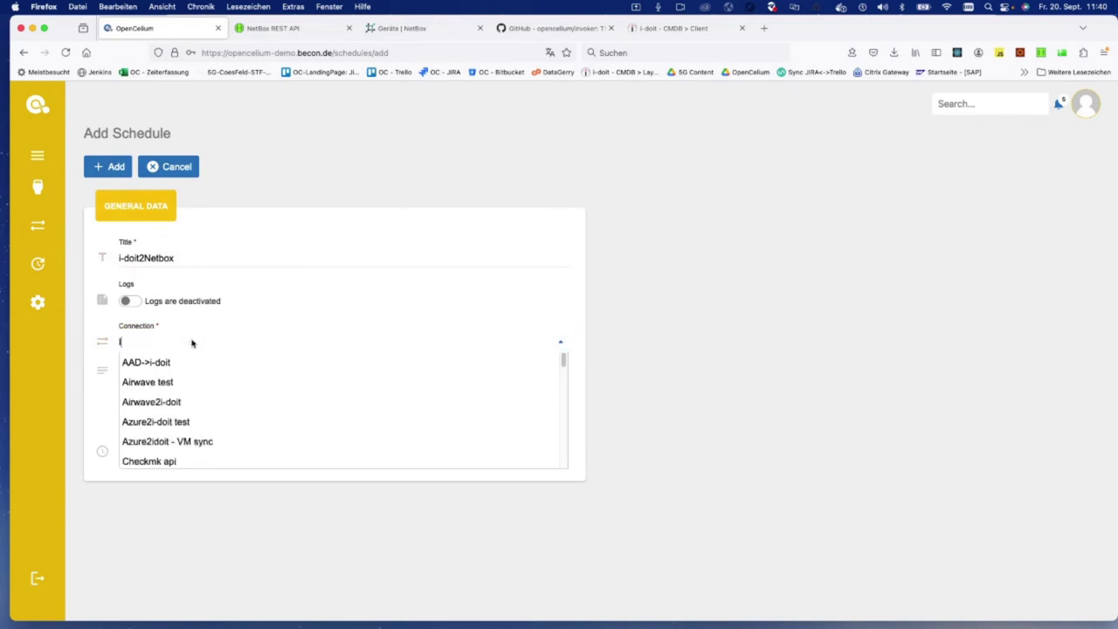
{"action": "type", "text": "-doit2n"}
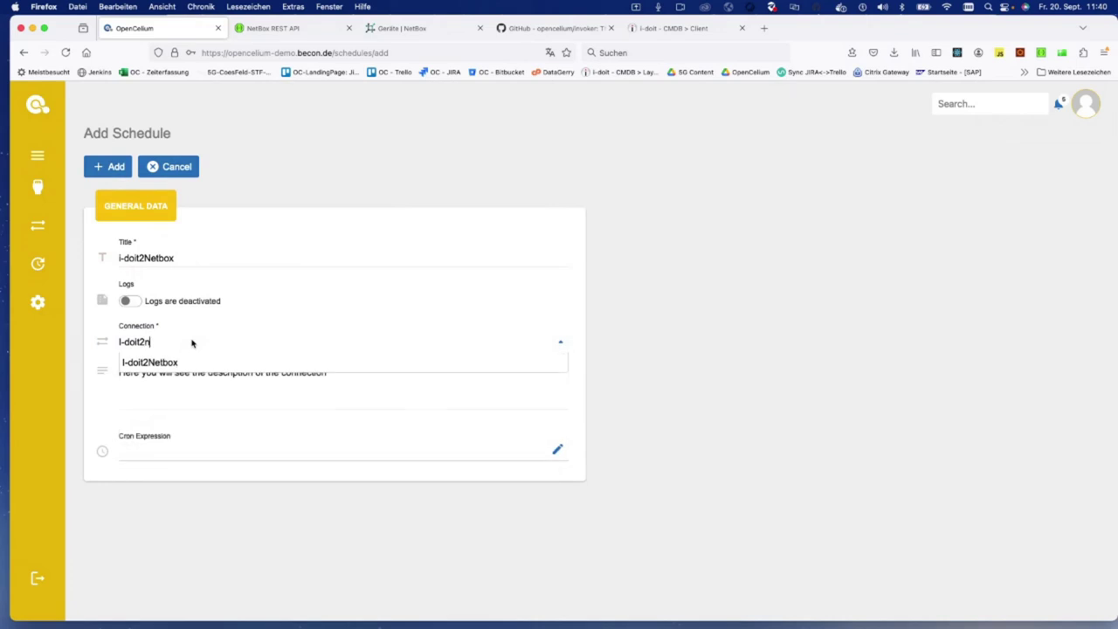
{"action": "left_click", "coordinate": [182, 362]}
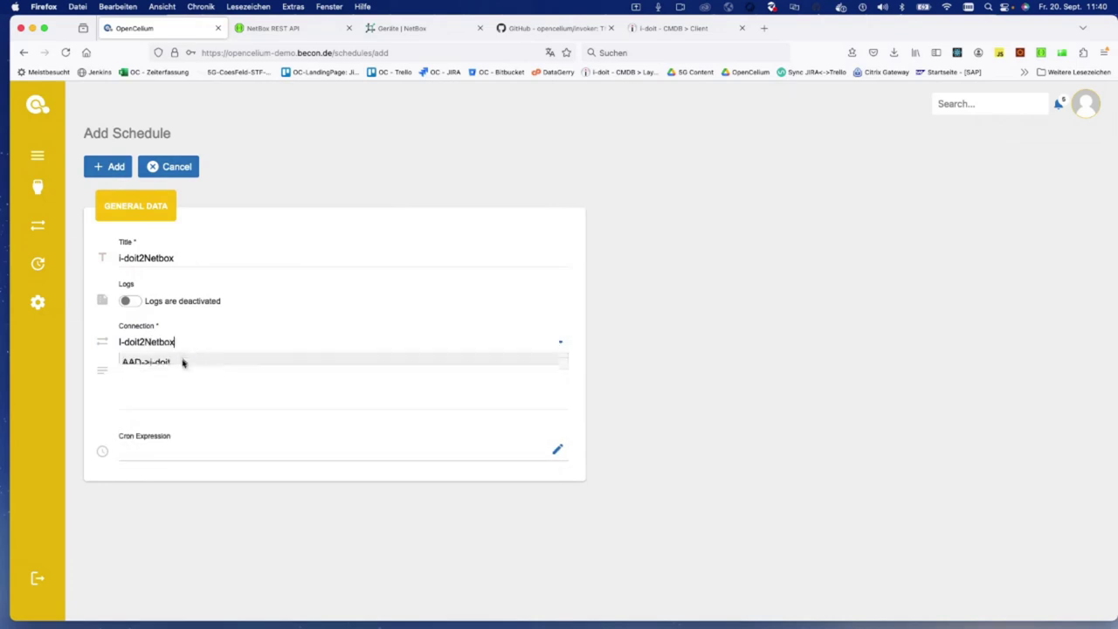
{"action": "left_click", "coordinate": [164, 260]}
{"action": "key", "text": "super+a"}
{"action": "type", "text": "J"}
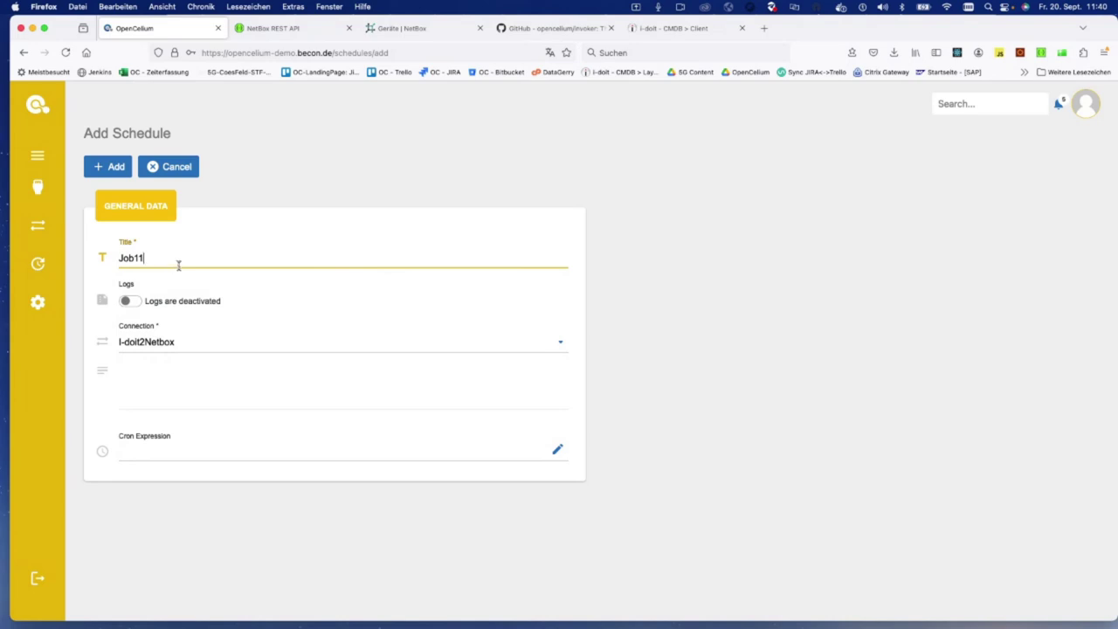
{"action": "left_click", "coordinate": [170, 445]}
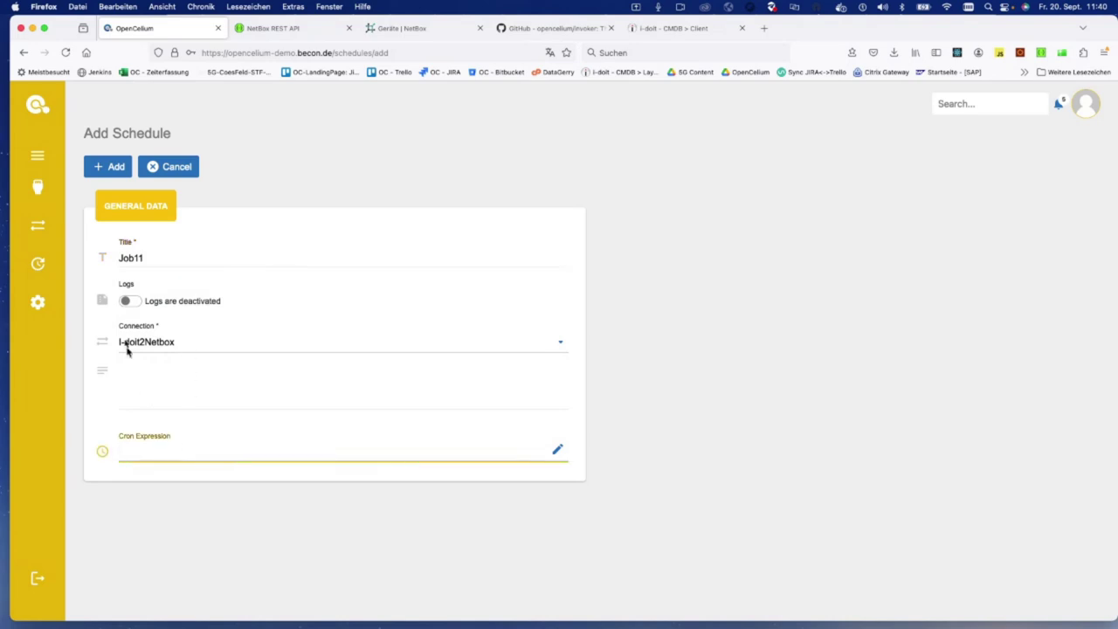
{"action": "left_click", "coordinate": [138, 304]}
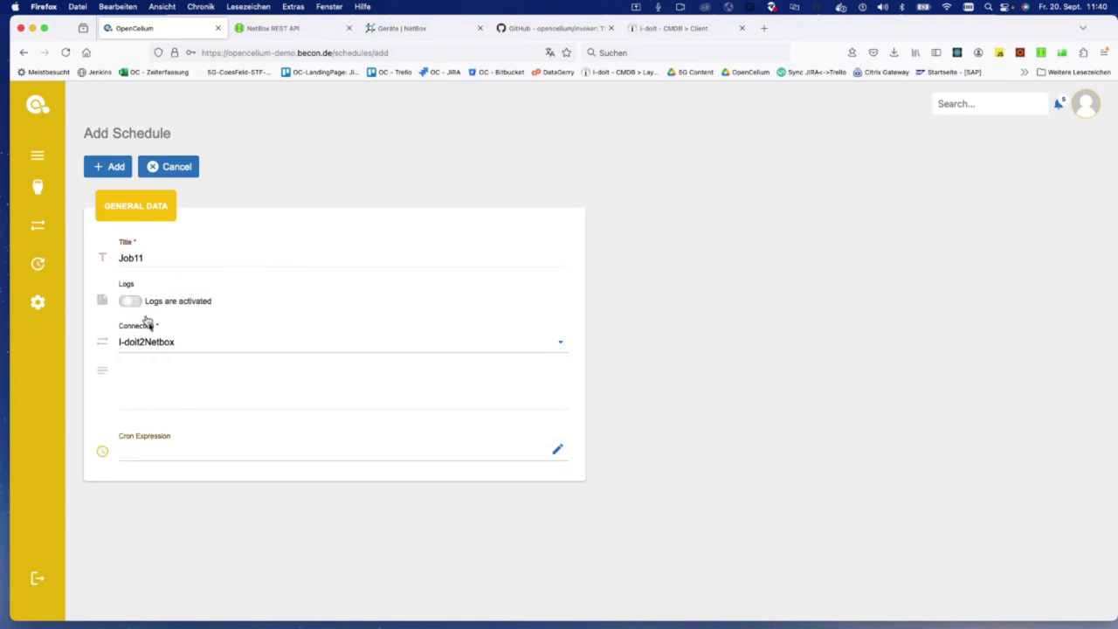
{"action": "left_click", "coordinate": [116, 166]}
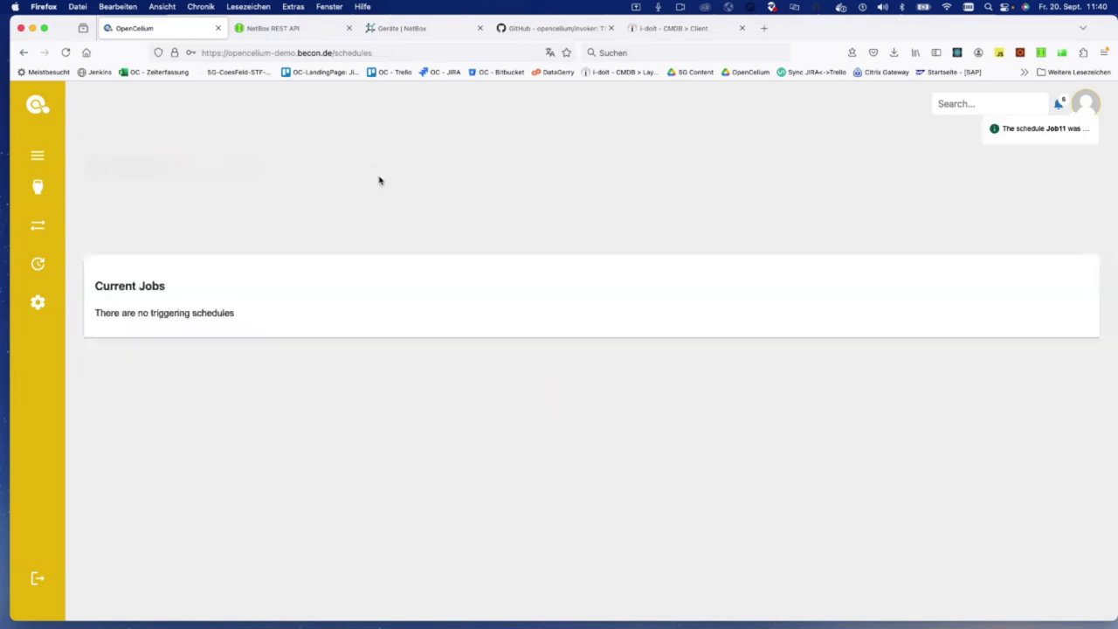
Step: Filter the schedules by 'i-doit2' and reload the NetBox device list for comparison
{"action": "type", "text": "i-doi2"}
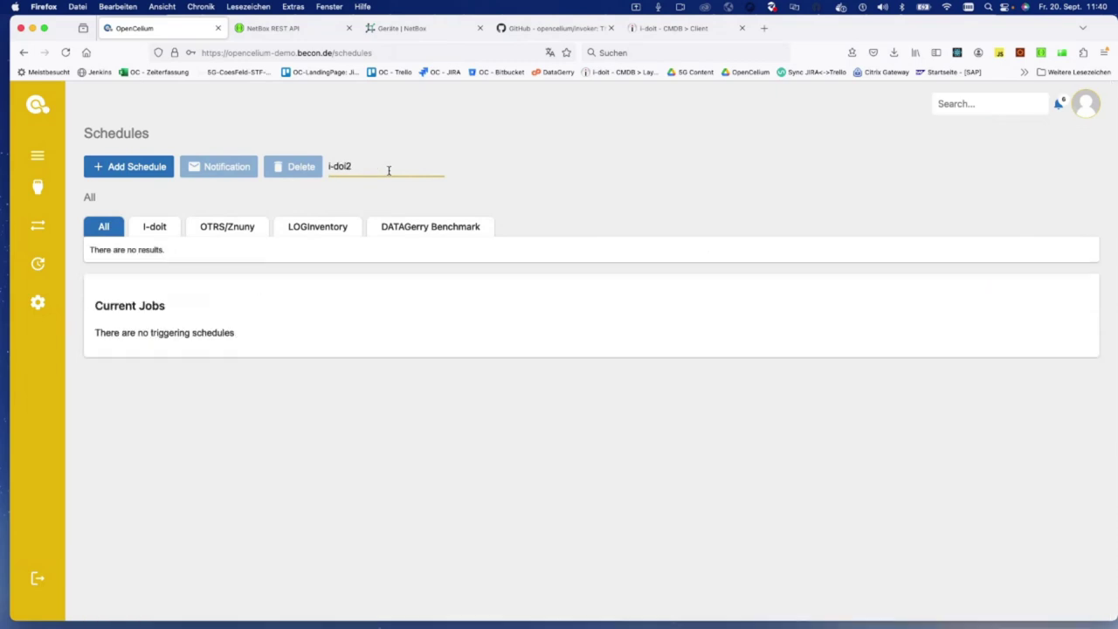
{"action": "key", "text": "BackSpace"}
{"action": "type", "text": "t2"}
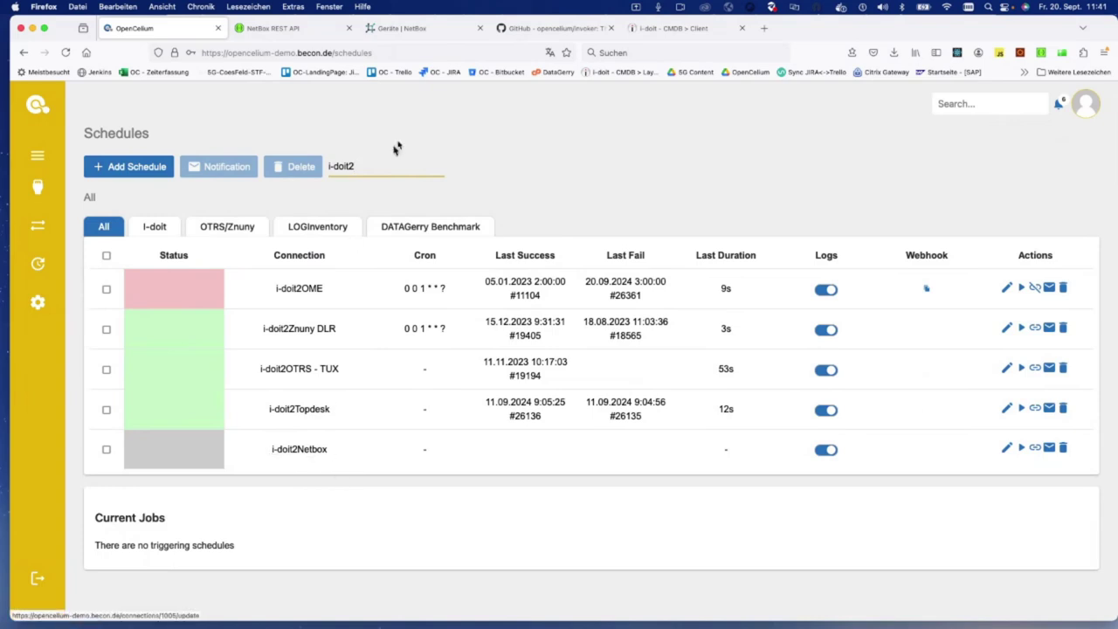
{"action": "left_click", "coordinate": [402, 28]}
{"action": "left_click", "coordinate": [32, 215]}
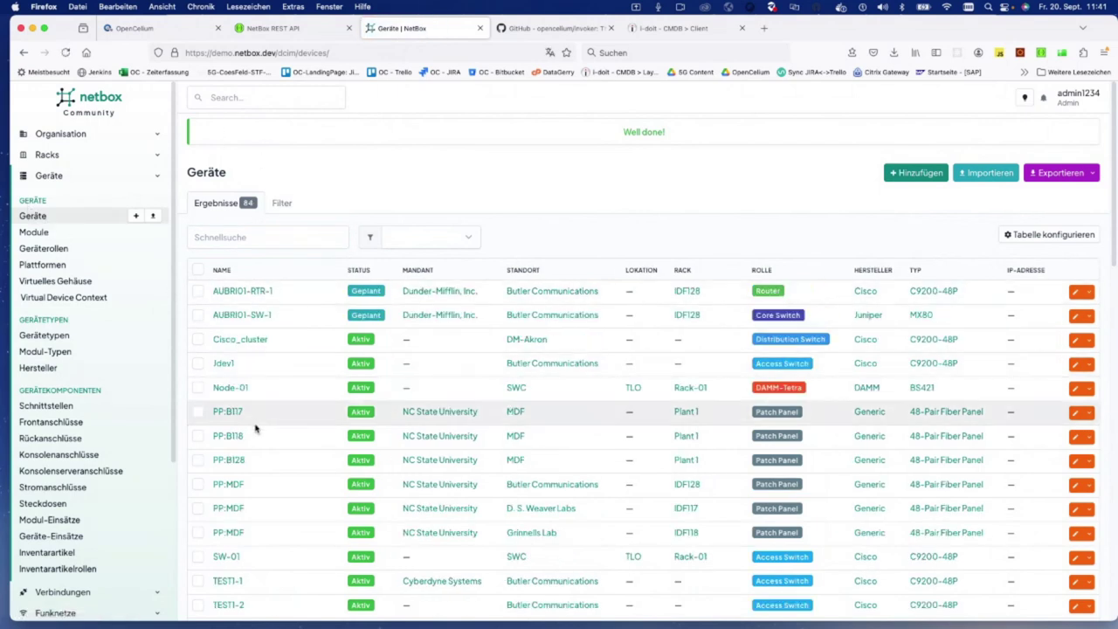
Step: Start the i-doit2Netbox schedule manually to produce the Job11 run
{"action": "left_click", "coordinate": [133, 28]}
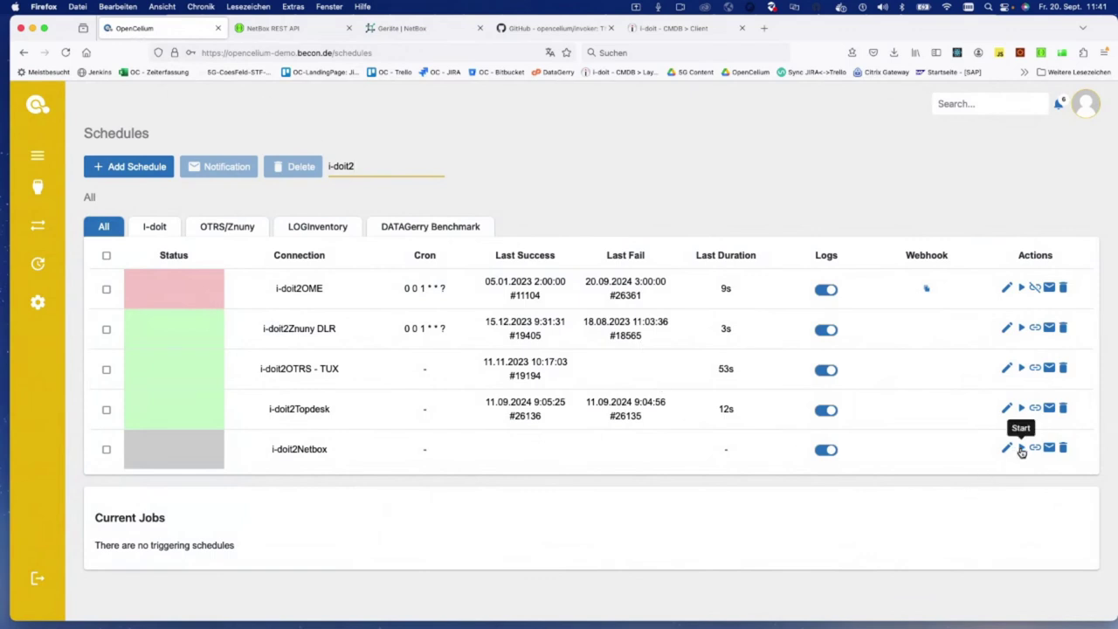
{"action": "left_click", "coordinate": [1020, 448]}
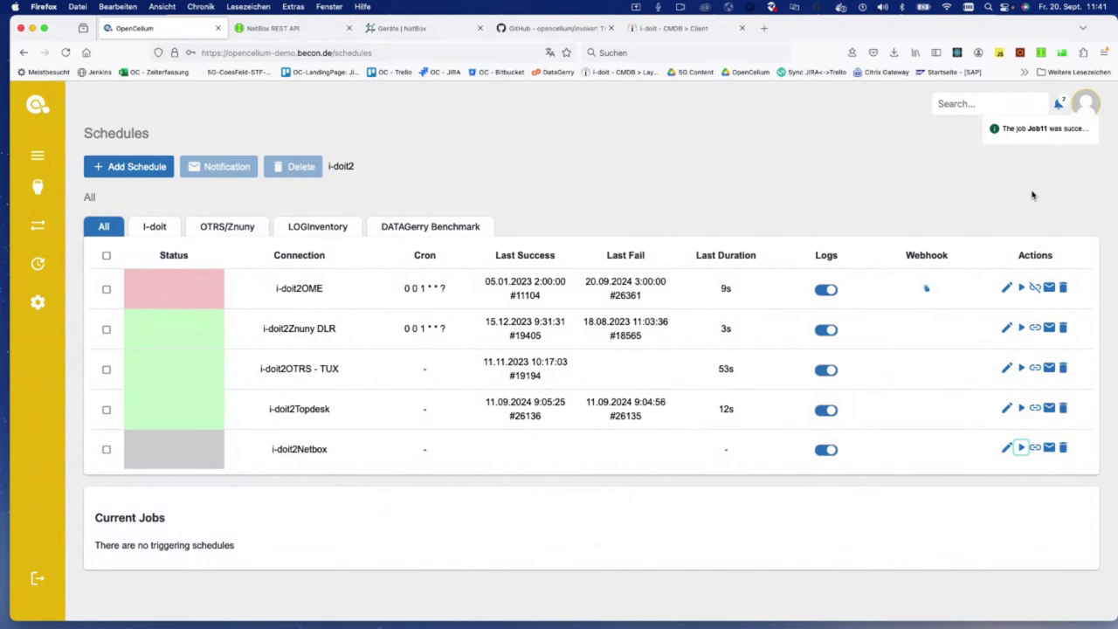
{"action": "key", "text": "super+space"}
Step: Launch Terminal with the 'ter' search and hide the old terminal window
{"action": "type", "text": "ter"}
{"action": "key", "text": "Return"}
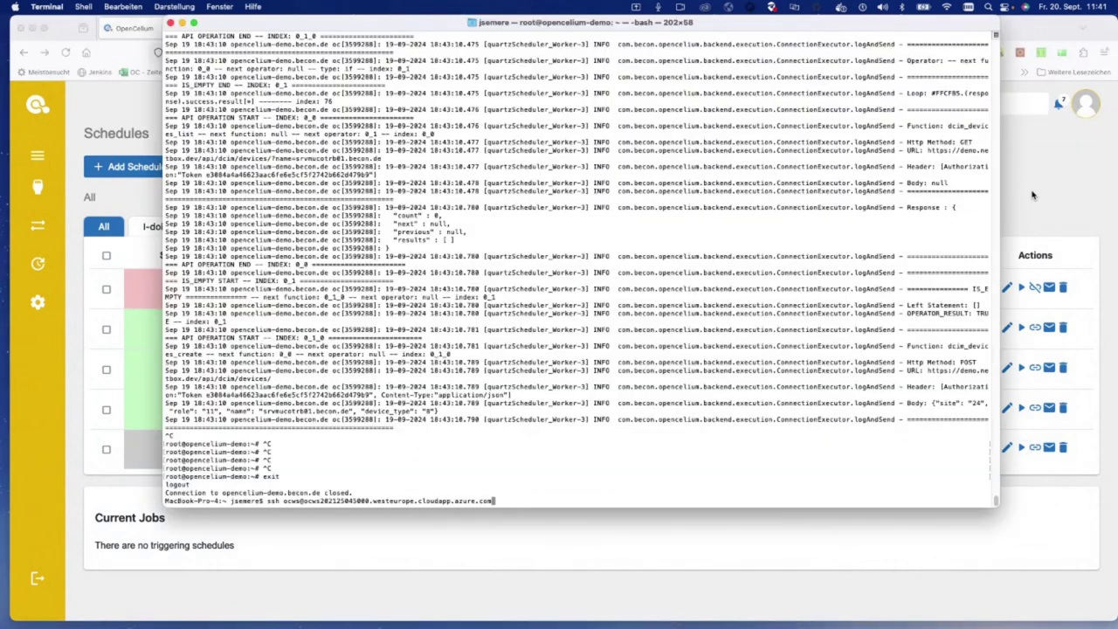
{"action": "key", "text": "super+m"}
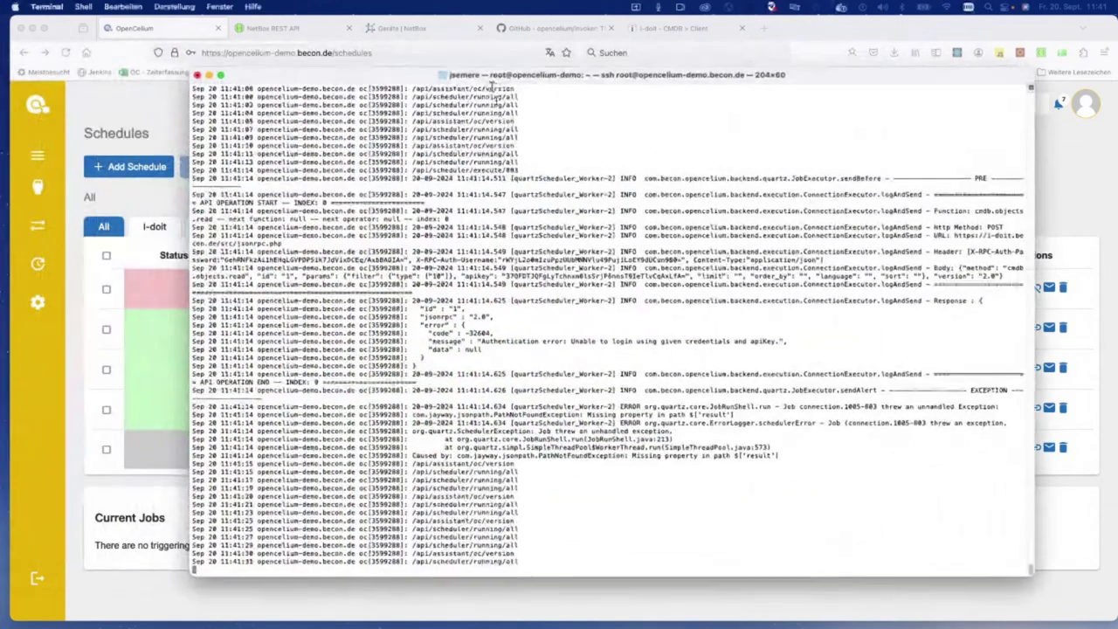
Step: Select and scroll through the logged request and i-doit authentication error, then minimize Terminal
{"action": "left_click_drag", "start_coordinate": [958, 235], "coordinate": [956, 526]}
{"action": "scroll", "coordinate": [837, 466], "scroll_direction": "up", "scroll_amount": 10}
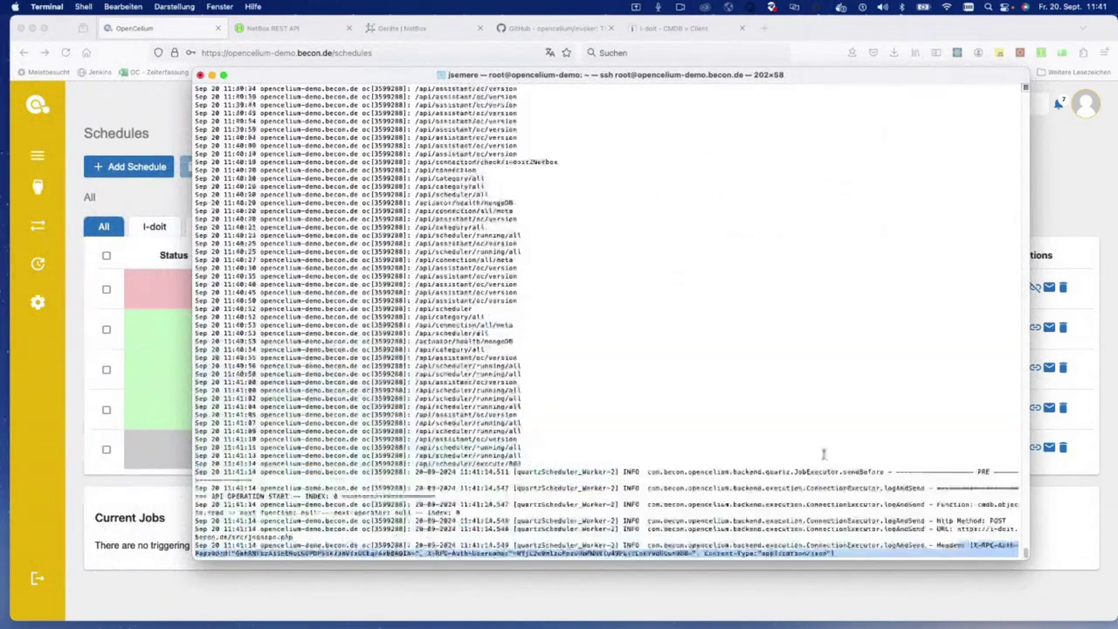
{"action": "scroll", "coordinate": [822, 432], "scroll_direction": "down", "scroll_amount": 5}
{"action": "scroll", "coordinate": [822, 432], "scroll_direction": "down", "scroll_amount": 1}
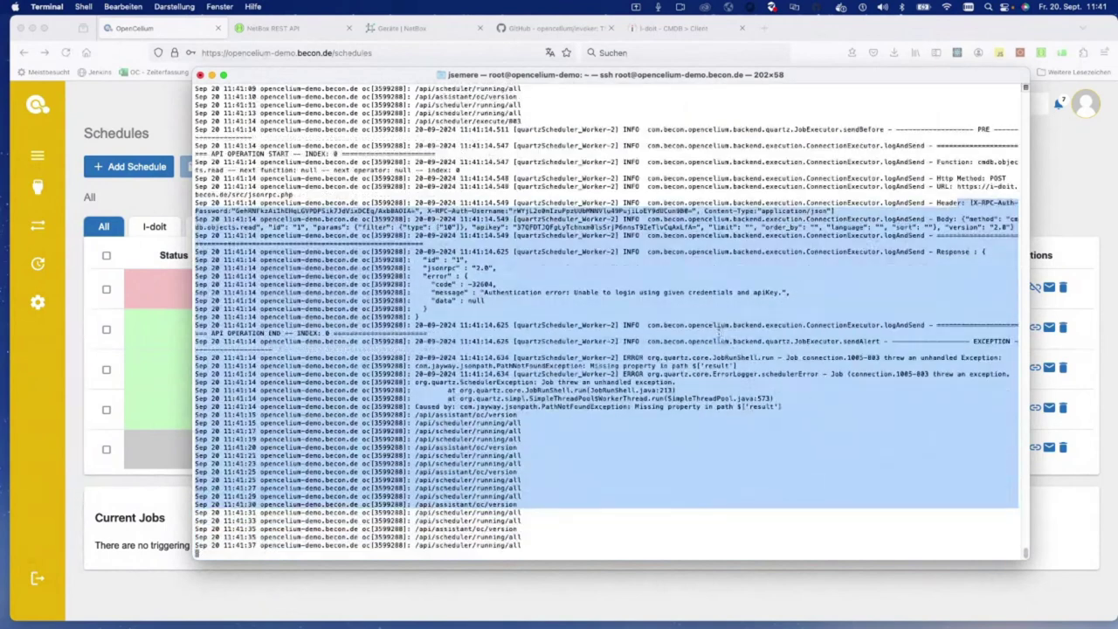
{"action": "key", "text": "super+m"}
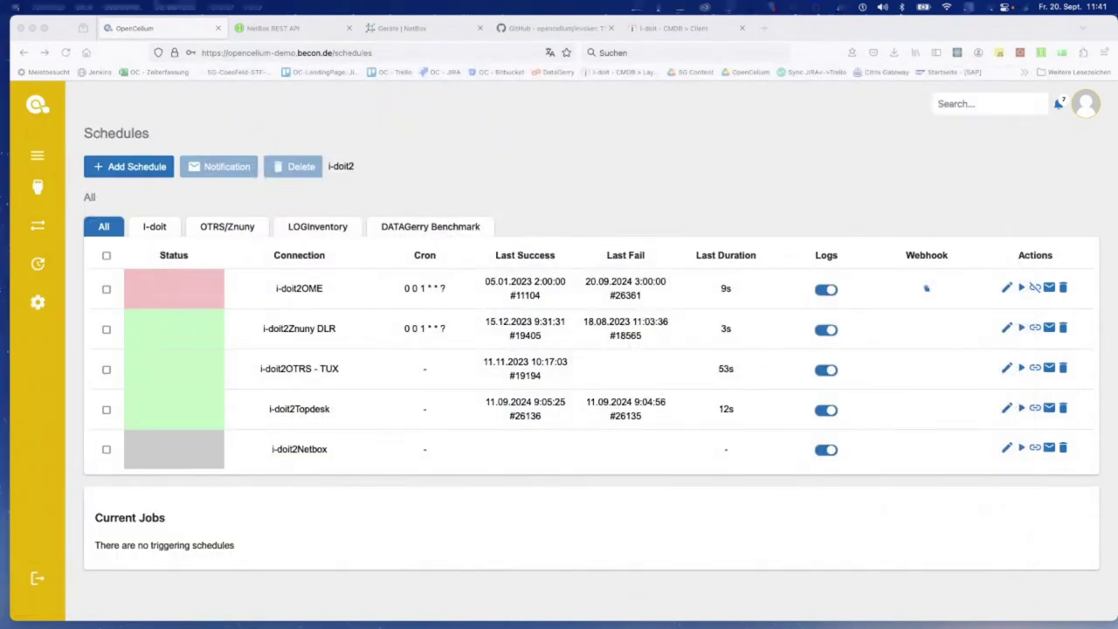
Step: Filter connectors by 'i-d' and open the i-doit Prod connector for editing
{"action": "left_click", "coordinate": [46, 189]}
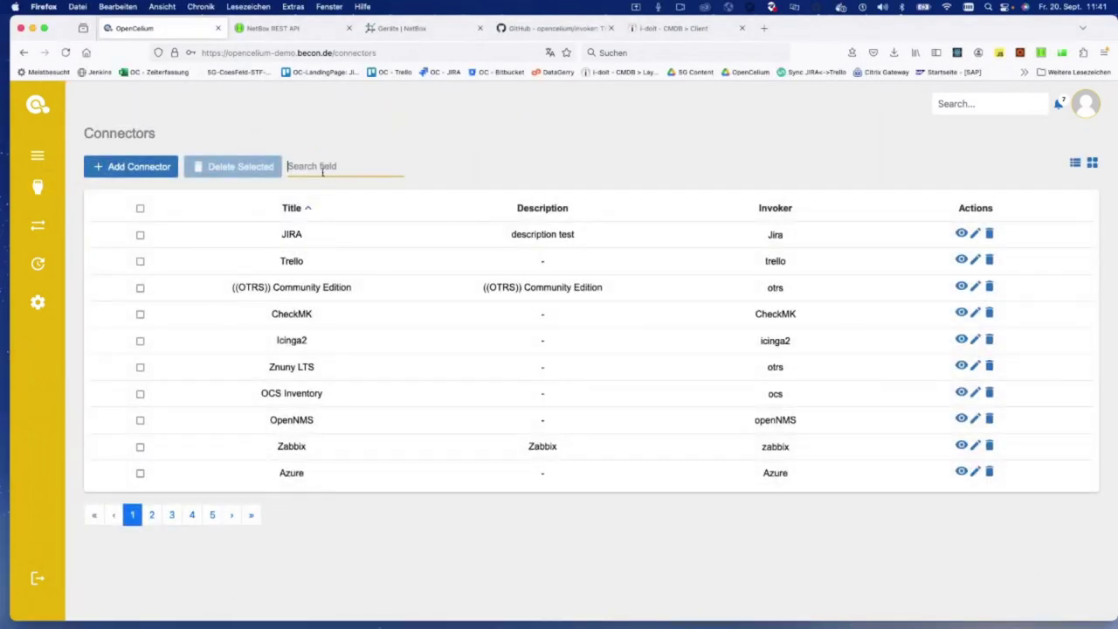
{"action": "type", "text": "i-d"}
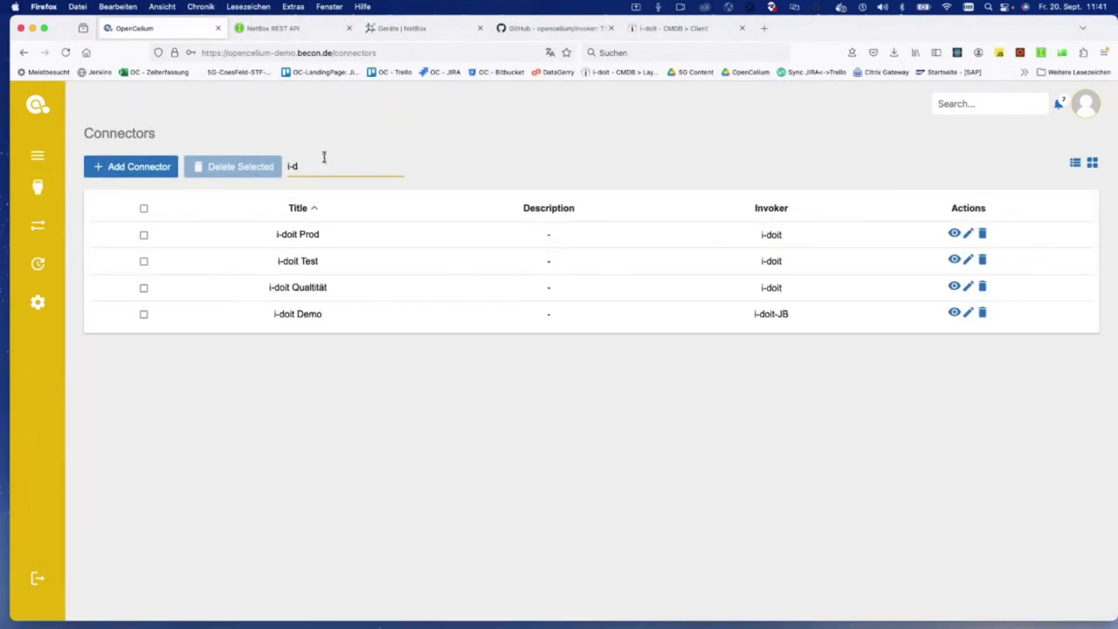
{"action": "left_click", "coordinate": [968, 235]}
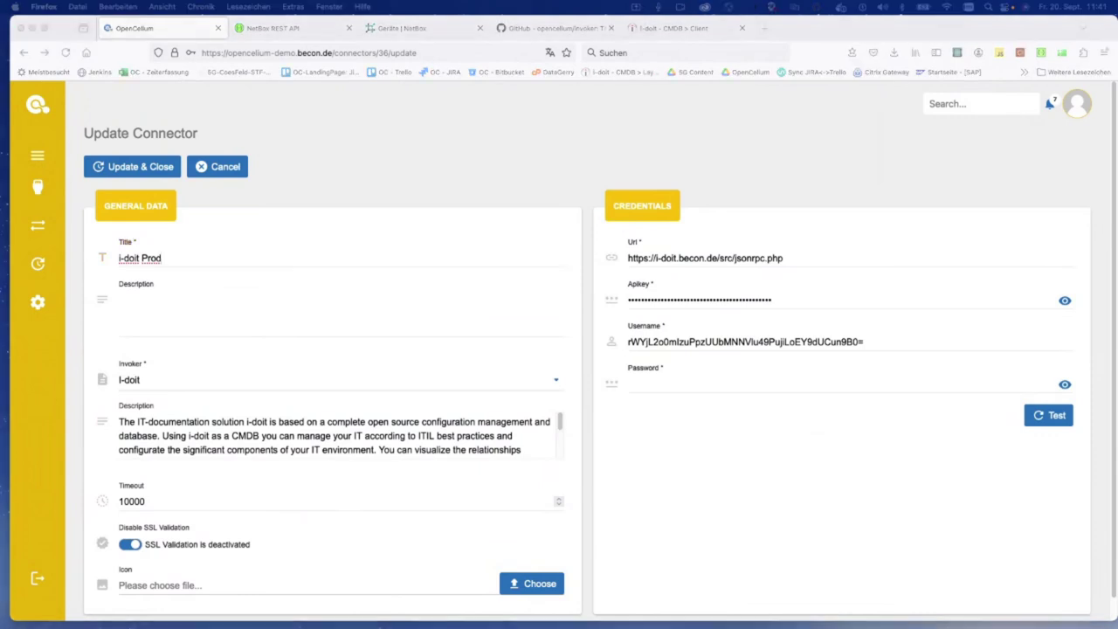
Step: Replace the connector's API key, username and password with the pasted credentials
{"action": "double_click", "coordinate": [733, 305]}
{"action": "key", "text": "super+v"}
{"action": "double_click", "coordinate": [690, 341]}
{"action": "type", "text": "admin"}
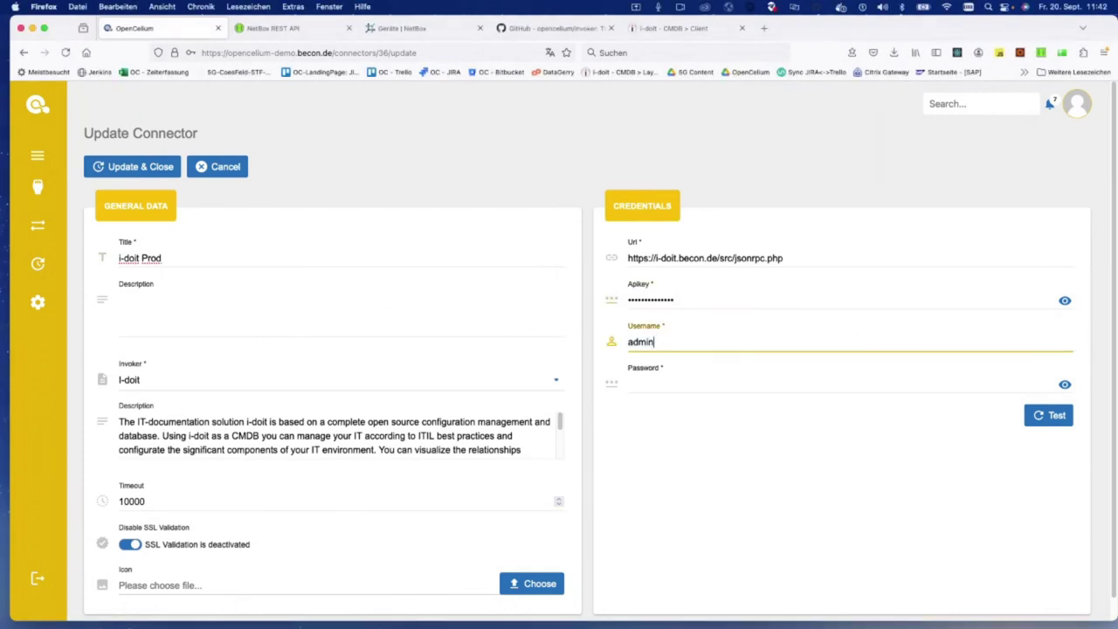
{"action": "key", "text": "BackSpace"}
{"action": "left_click", "coordinate": [678, 392]}
{"action": "key", "text": "super+v"}
Step: Test the i-doit connection, save the connector, and return to Schedules
{"action": "left_click", "coordinate": [1055, 416]}
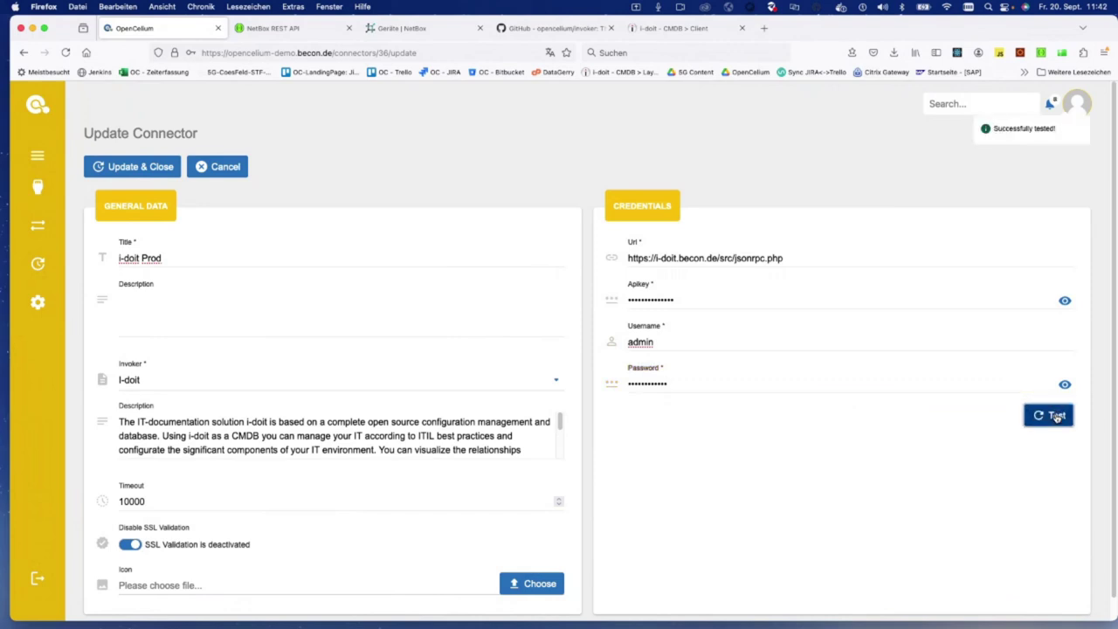
{"action": "left_click", "coordinate": [105, 166]}
{"action": "left_click", "coordinate": [63, 262]}
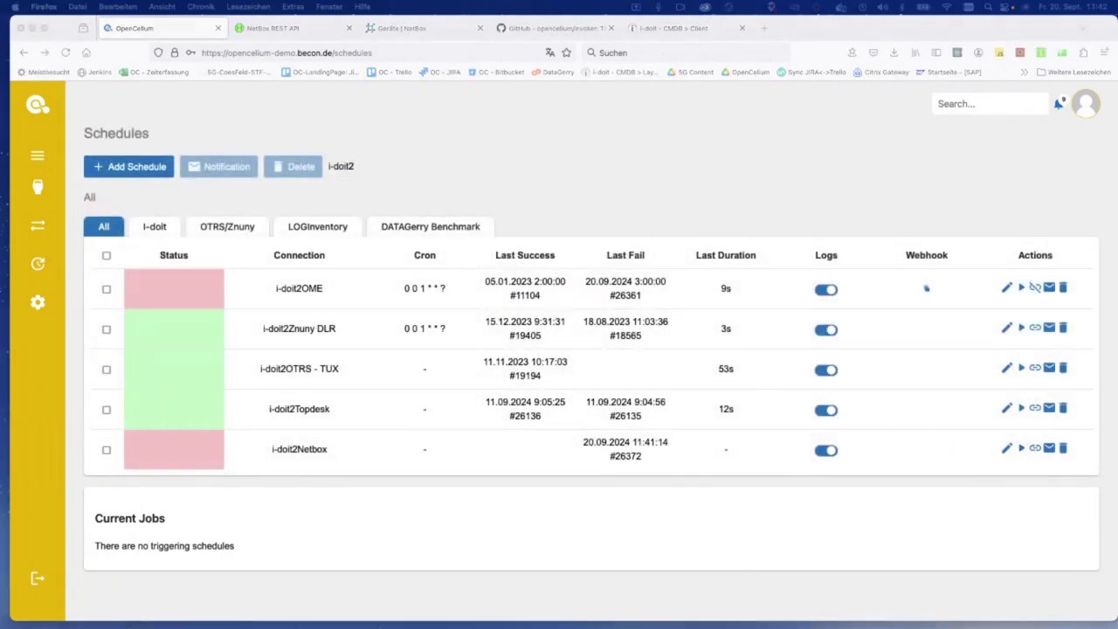
Step: Start the i-doit2Netbox run and bring up the server log terminal
{"action": "left_click", "coordinate": [1021, 447]}
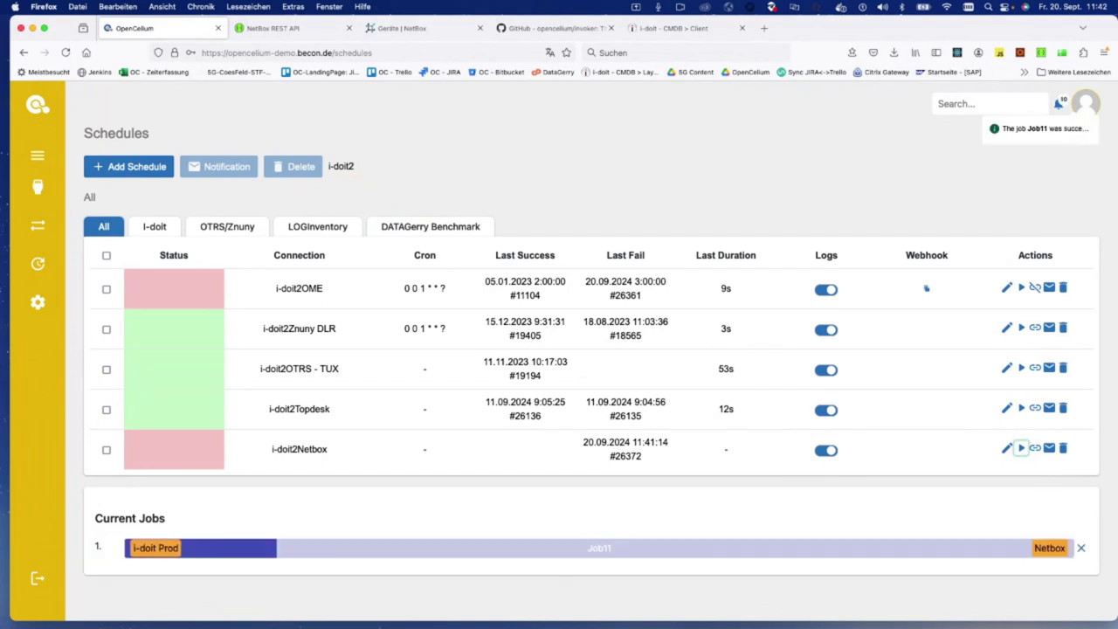
{"action": "key", "text": "super+Tab"}
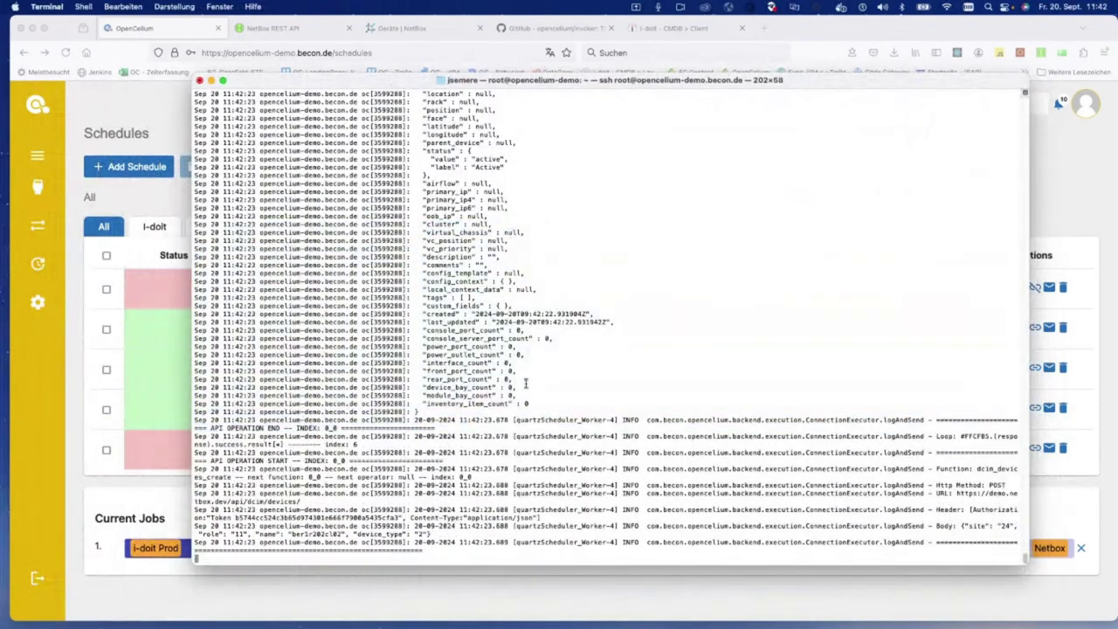
{"action": "scroll", "coordinate": [525, 382], "scroll_direction": "up", "scroll_amount": 5}
{"action": "scroll", "coordinate": [567, 340], "scroll_direction": "up", "scroll_amount": 5}
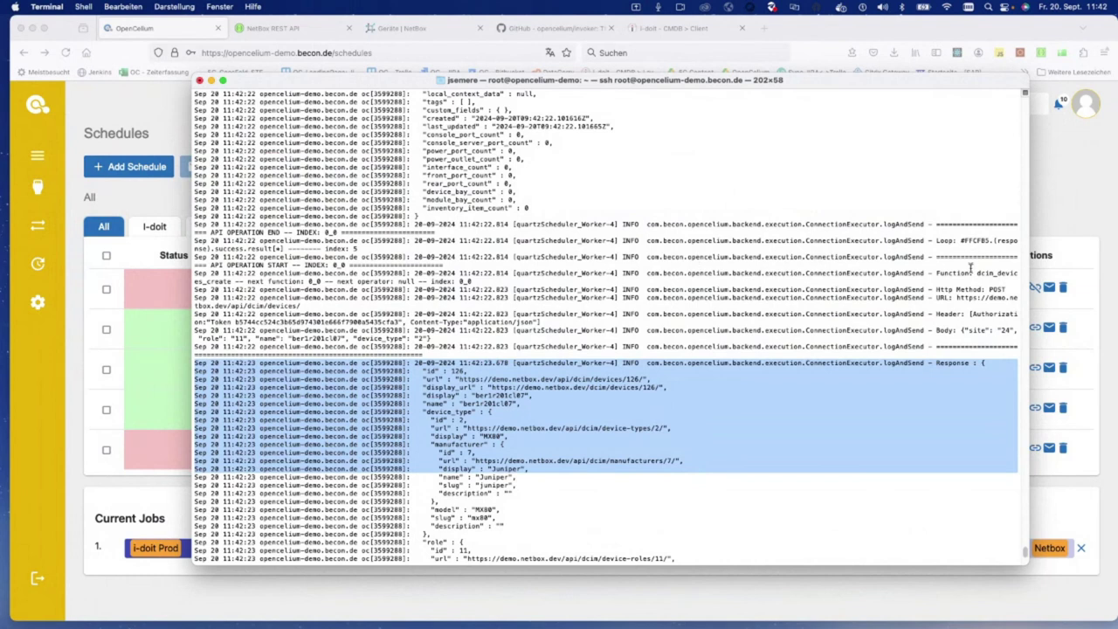
Step: Inspect the logged dcim_devices_create calls, request bodies and responses, then return to OpenCelium
{"action": "left_click_drag", "start_coordinate": [972, 271], "coordinate": [982, 297]}
{"action": "left_click", "coordinate": [345, 272]}
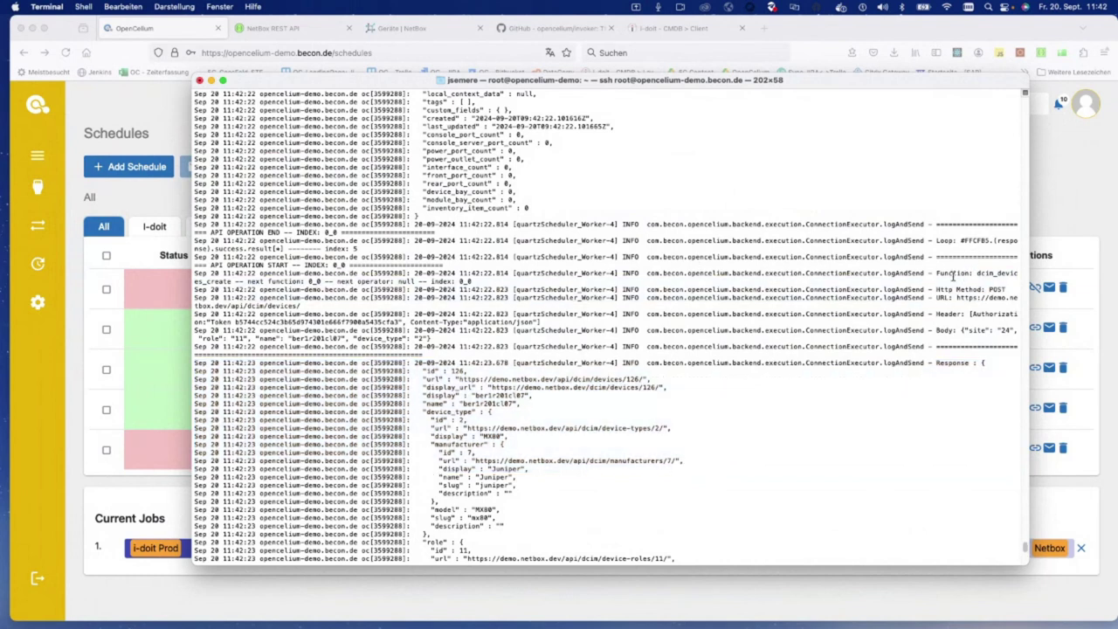
{"action": "left_click_drag", "start_coordinate": [935, 365], "coordinate": [993, 363]}
{"action": "left_click_drag", "start_coordinate": [976, 274], "coordinate": [1013, 334]}
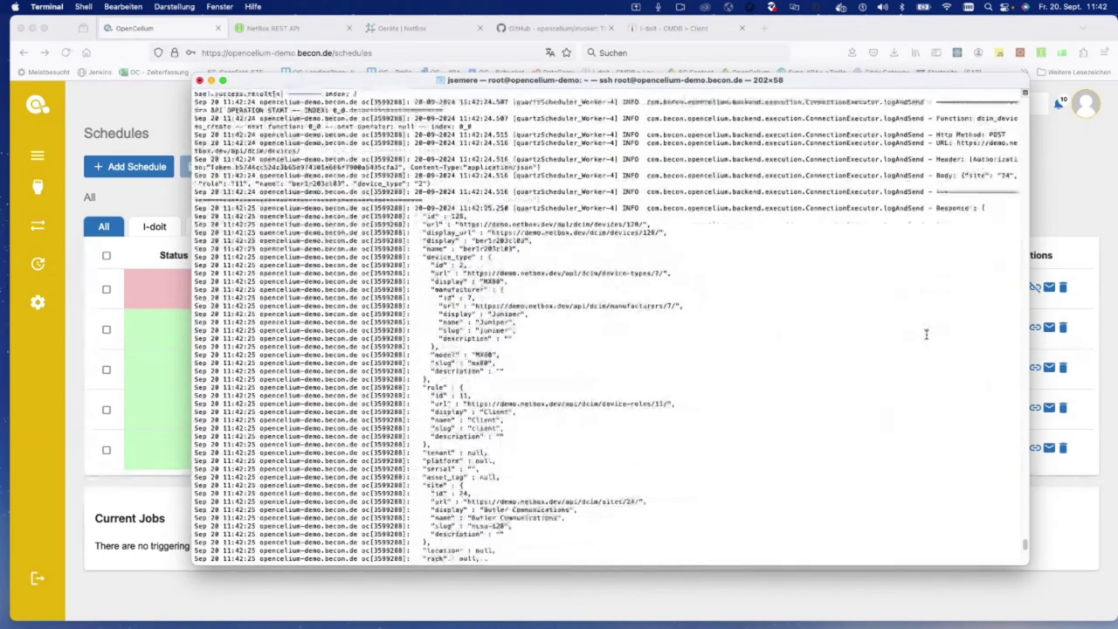
{"action": "scroll", "coordinate": [925, 334], "scroll_direction": "up", "scroll_amount": 5}
{"action": "left_click_drag", "start_coordinate": [960, 233], "coordinate": [506, 233]}
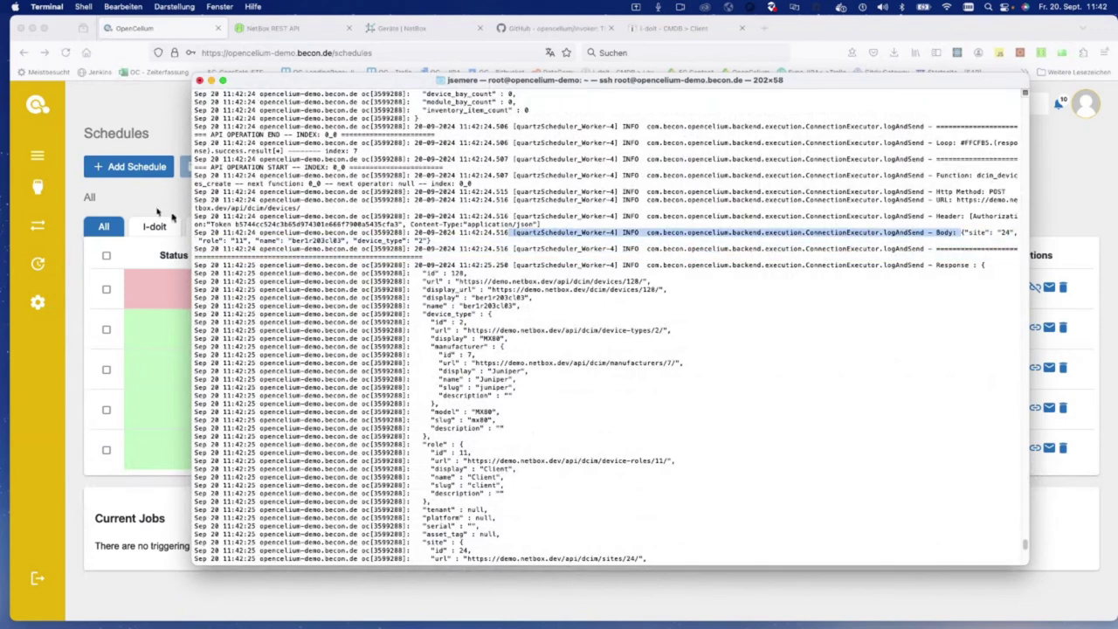
{"action": "scroll", "coordinate": [830, 348], "scroll_direction": "down", "scroll_amount": 5}
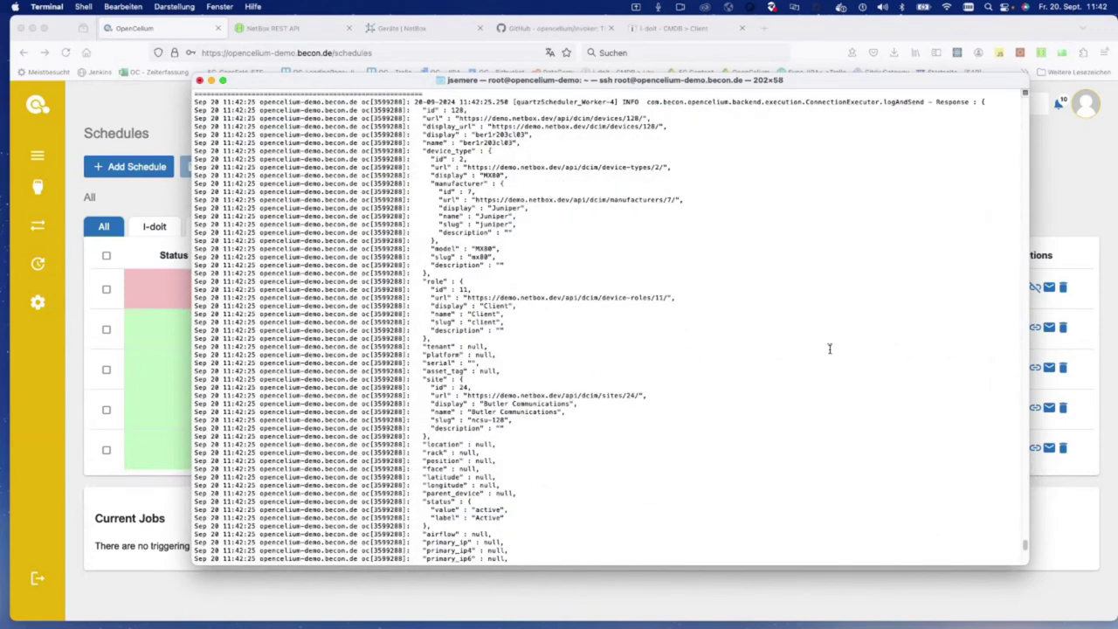
{"action": "scroll", "coordinate": [829, 349], "scroll_direction": "down", "scroll_amount": 10}
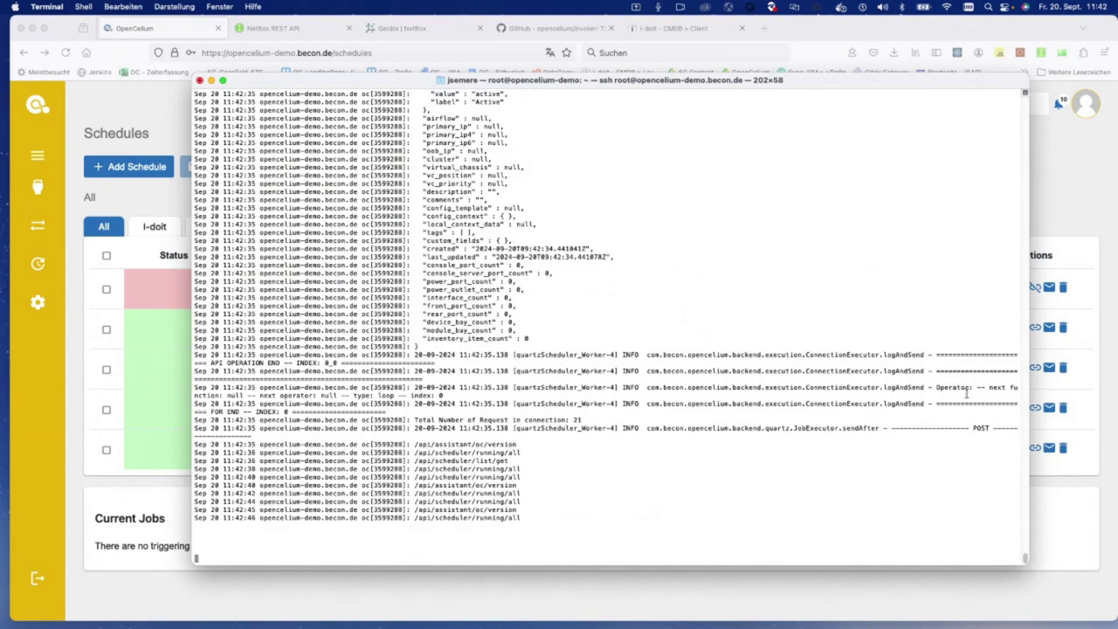
{"action": "left_click", "coordinate": [133, 439]}
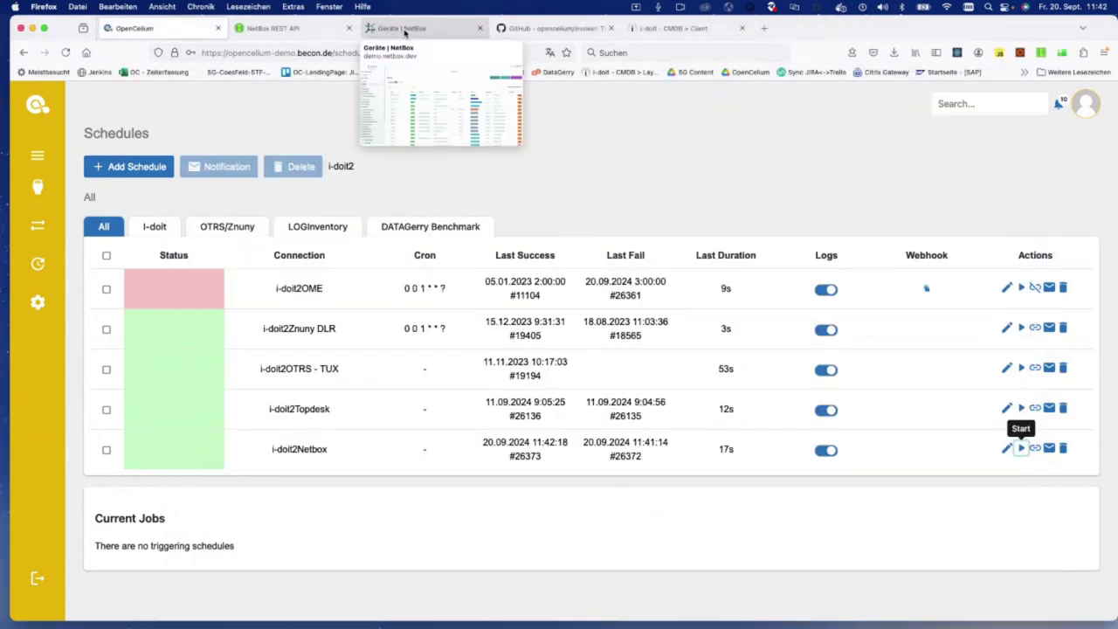
Step: Search NetBox devices for 'ber' and compare them with the i-doit client list
{"action": "left_click", "coordinate": [377, 32]}
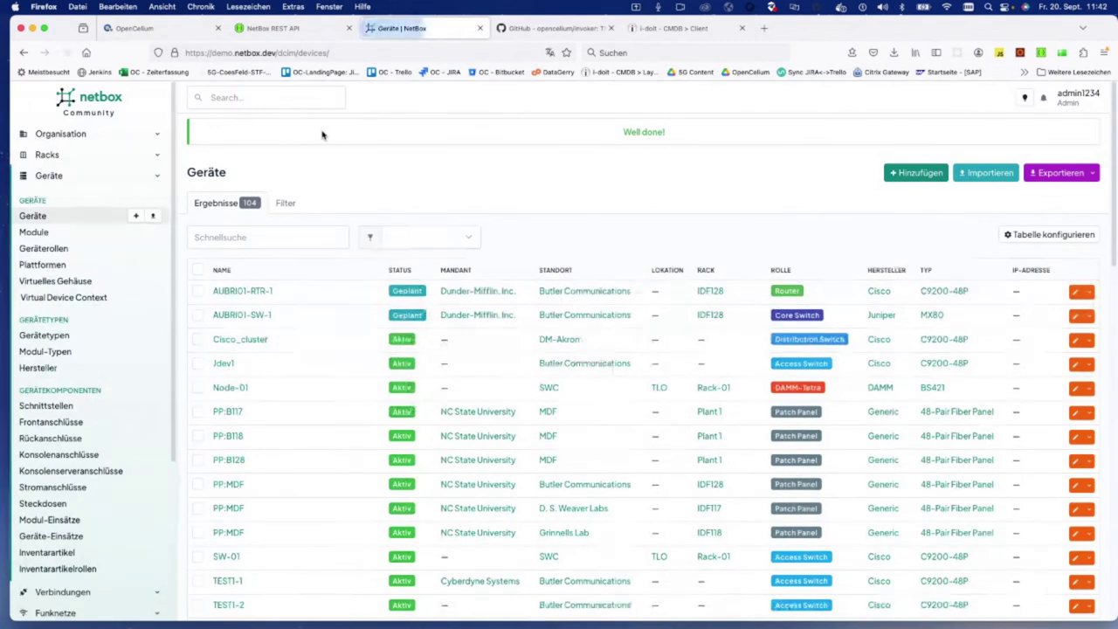
{"action": "left_click", "coordinate": [246, 234]}
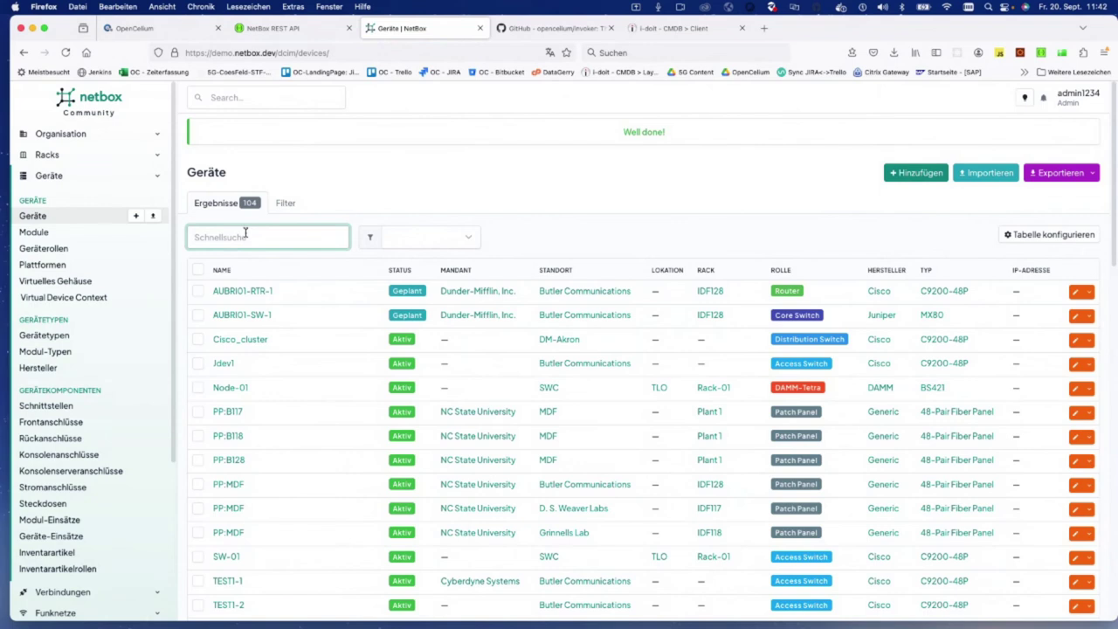
{"action": "type", "text": "ber"}
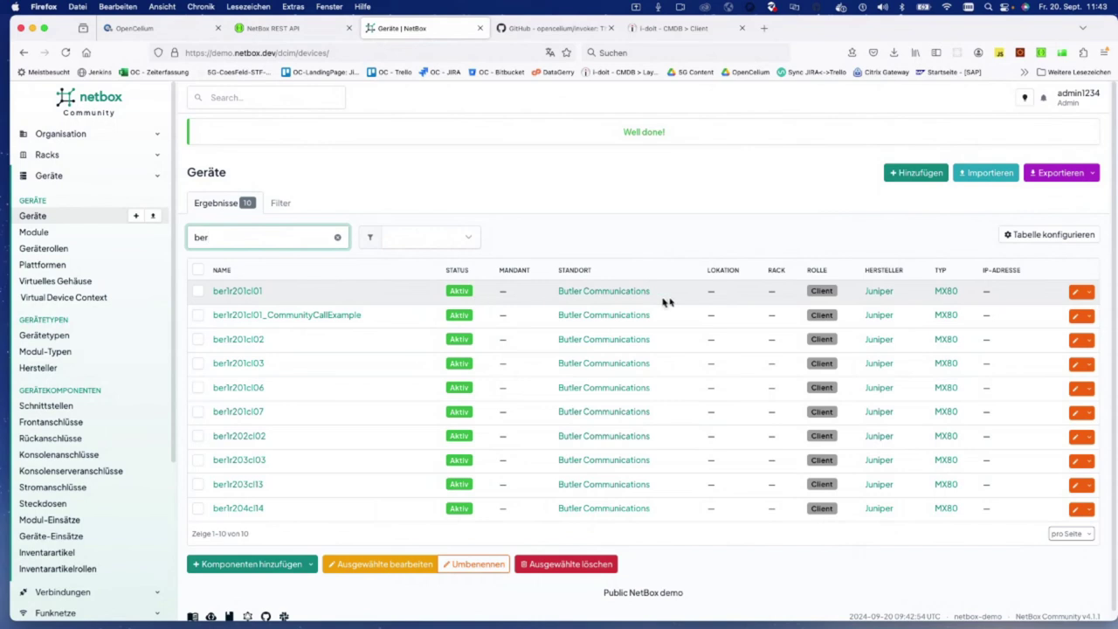
{"action": "left_click", "coordinate": [673, 29]}
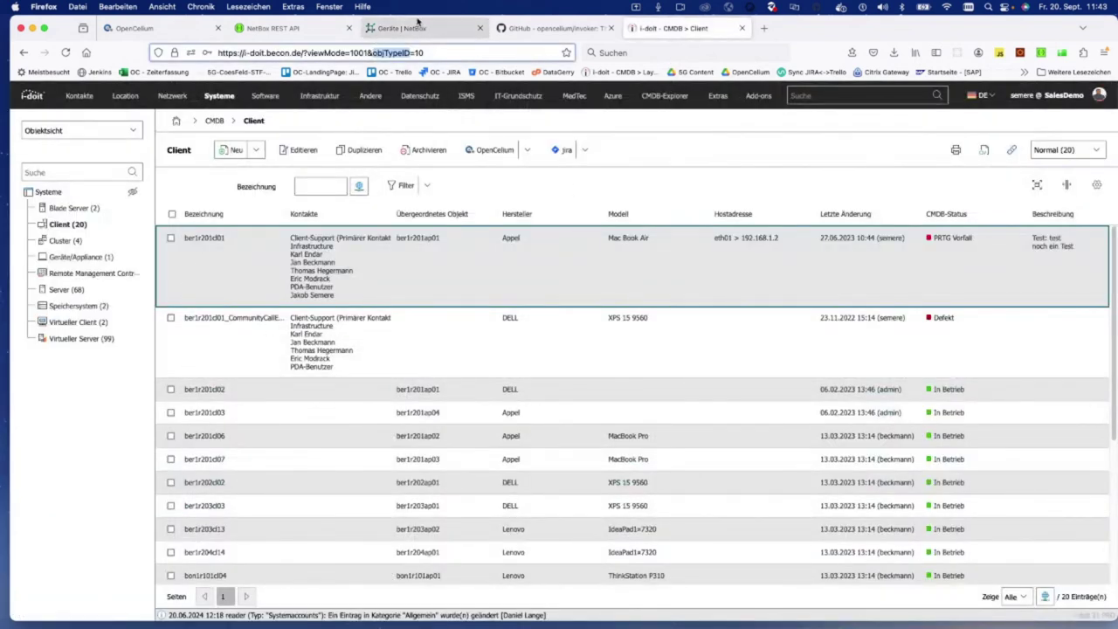
{"action": "left_click", "coordinate": [419, 29]}
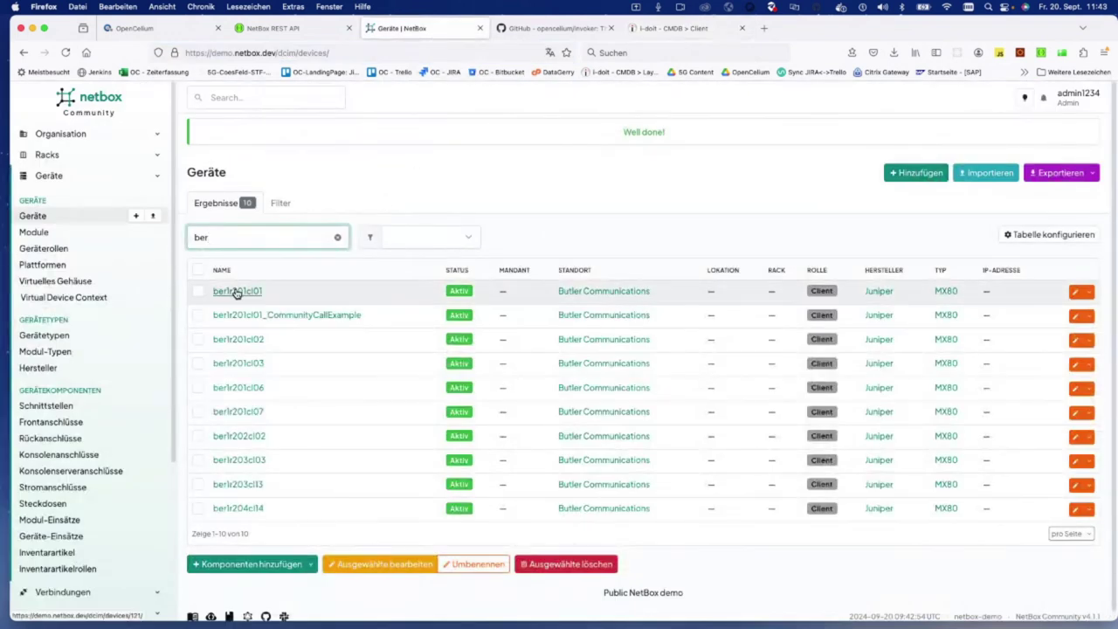
Step: Check ber1r201cl01's changelog, then go back to the device list and OpenCelium
{"action": "left_click", "coordinate": [234, 290]}
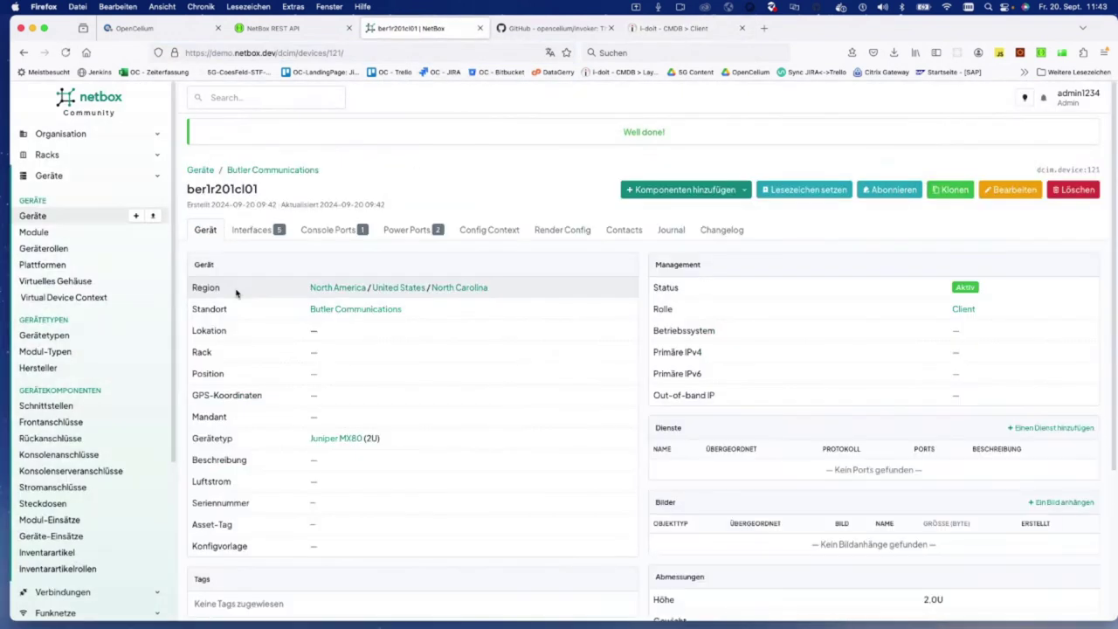
{"action": "left_click", "coordinate": [729, 229]}
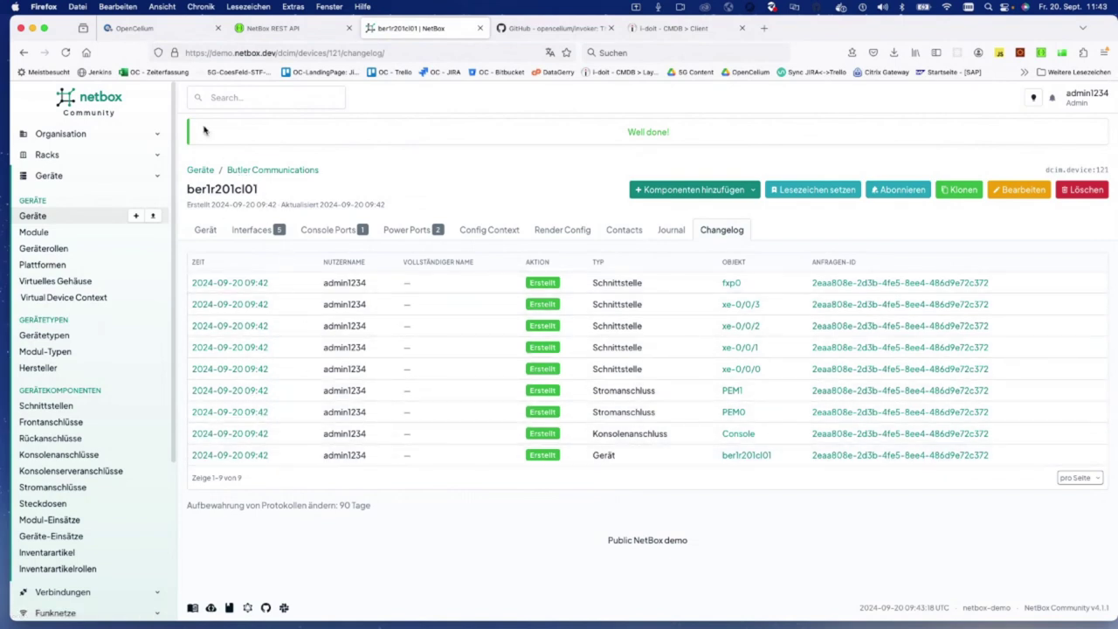
{"action": "left_click", "coordinate": [200, 170]}
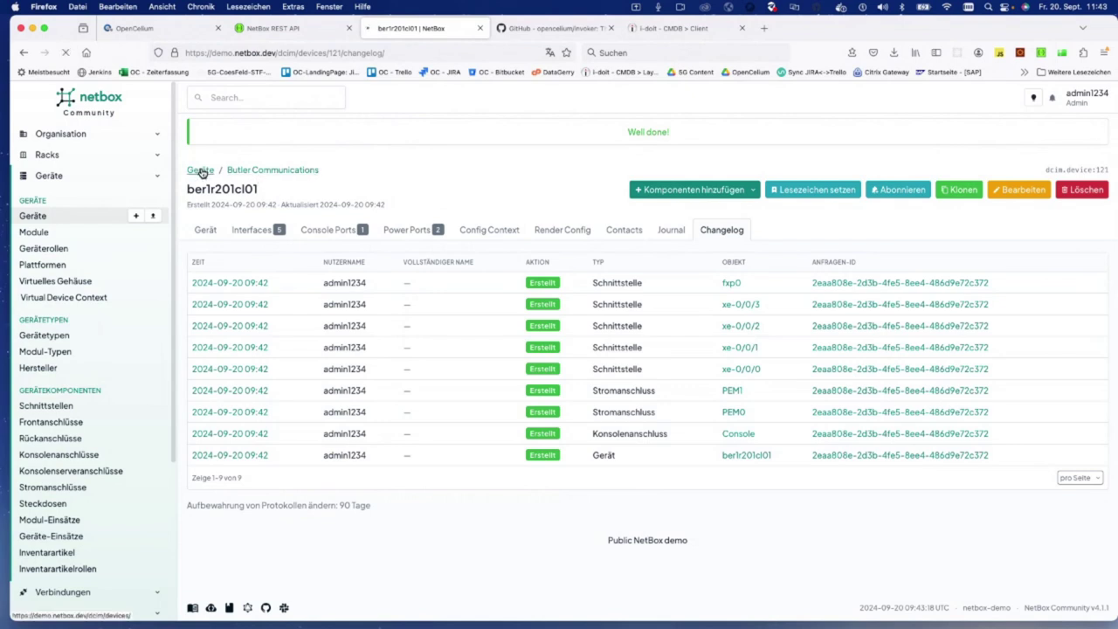
{"action": "left_click", "coordinate": [179, 32]}
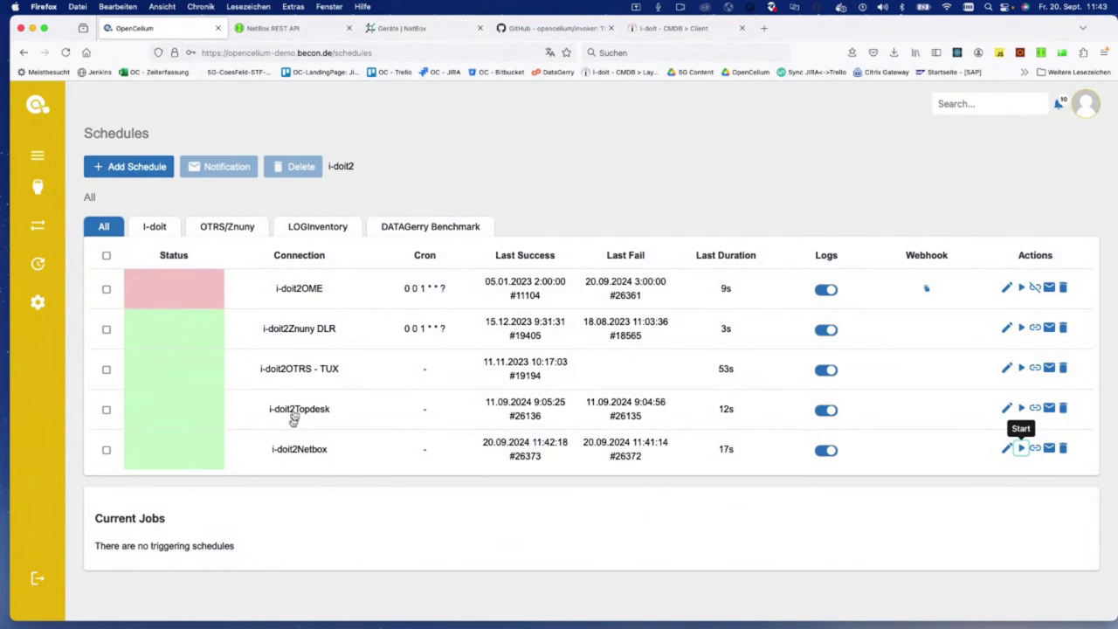
Step: Open the i-doit2Netbox connection and start adding a NetBox method inside the loop
{"action": "left_click", "coordinate": [297, 449]}
{"action": "scroll", "coordinate": [300, 426], "scroll_direction": "down", "scroll_amount": 1}
{"action": "mouse_move", "coordinate": [526, 206]}
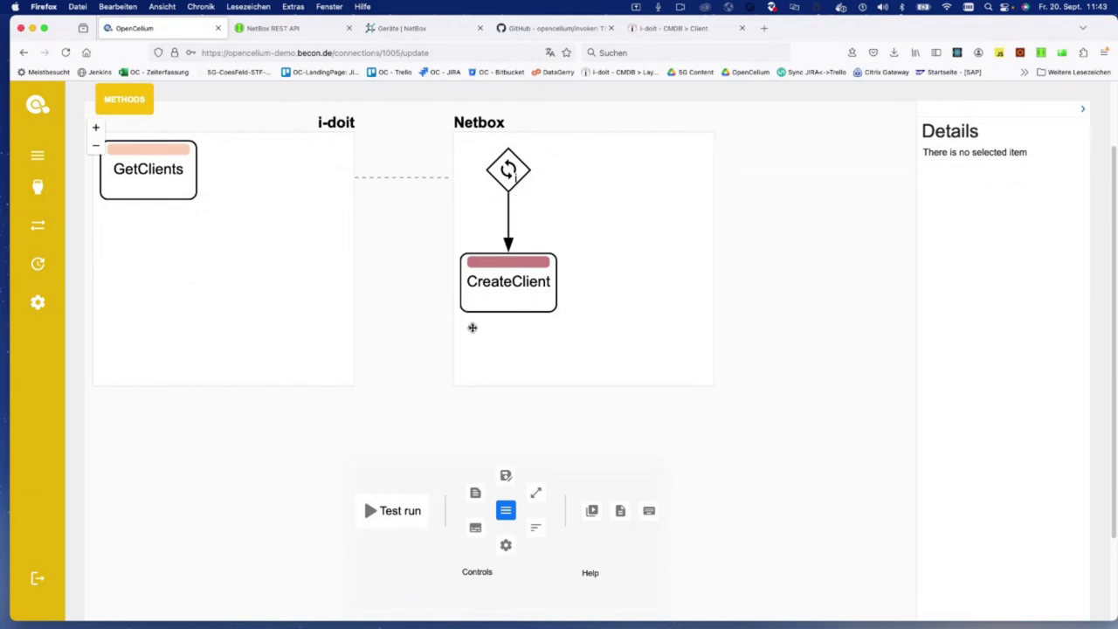
{"action": "mouse_move", "coordinate": [494, 291]}
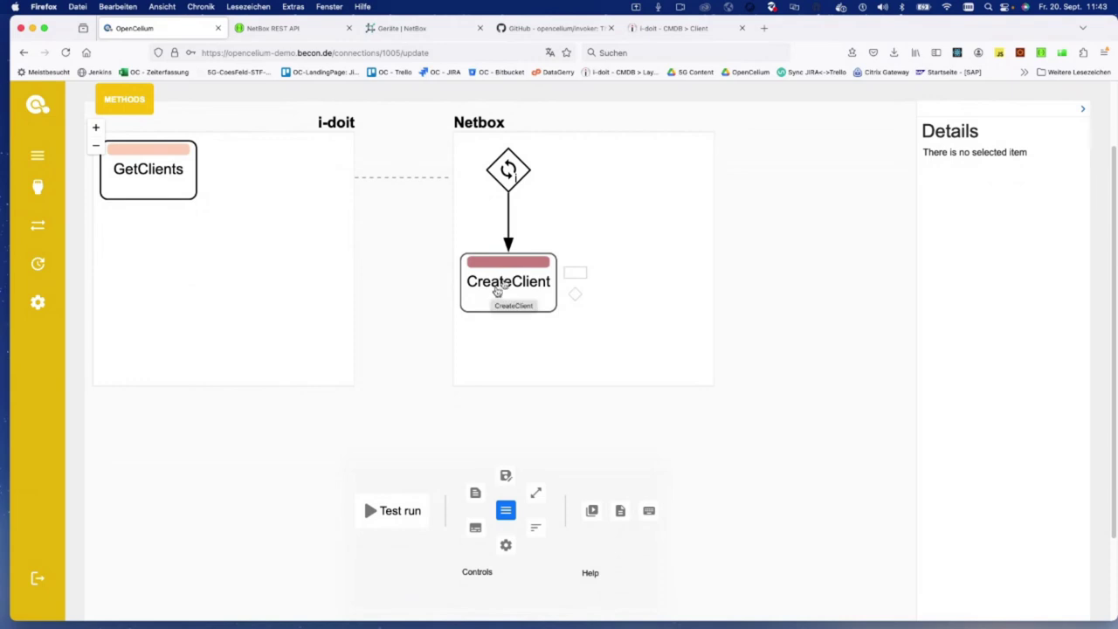
{"action": "left_click", "coordinate": [518, 196]}
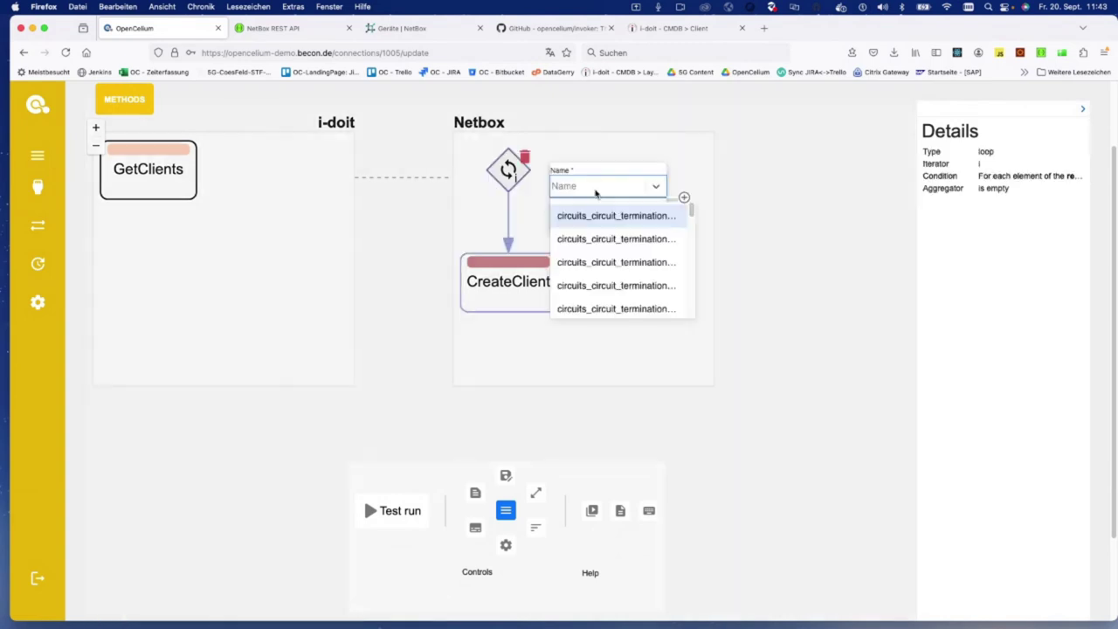
Step: Search the NetBox method list for 'dcim_device_l' and 'dc', then dismiss the list
{"action": "type", "text": "dcmi"}
{"action": "key", "text": "BackSpace"}
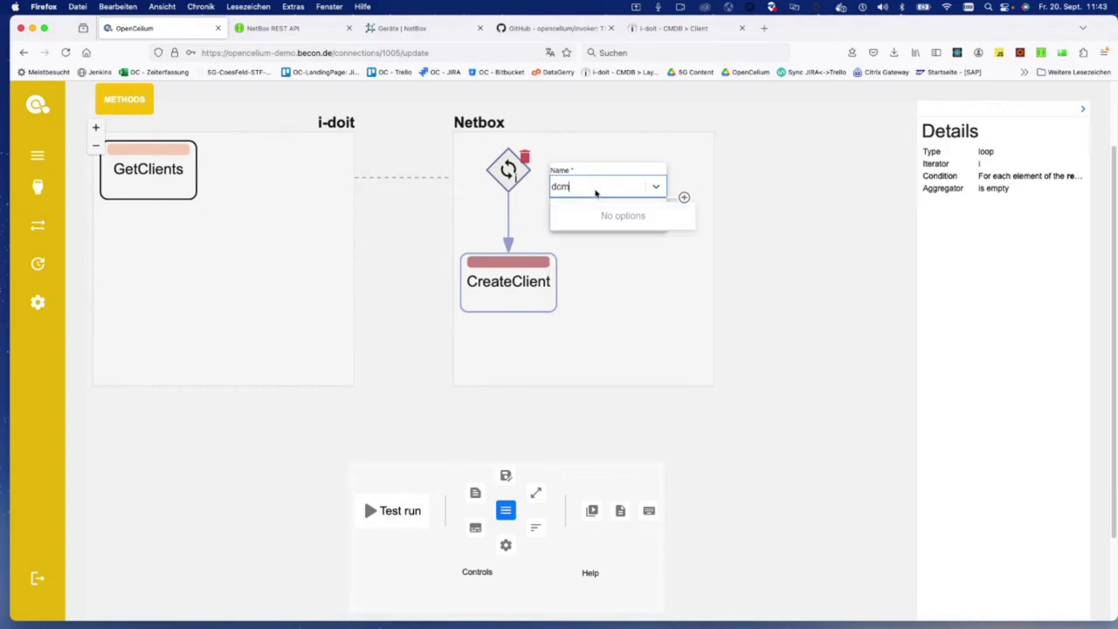
{"action": "key", "text": "BackSpace"}
{"action": "type", "text": "im_device_"}
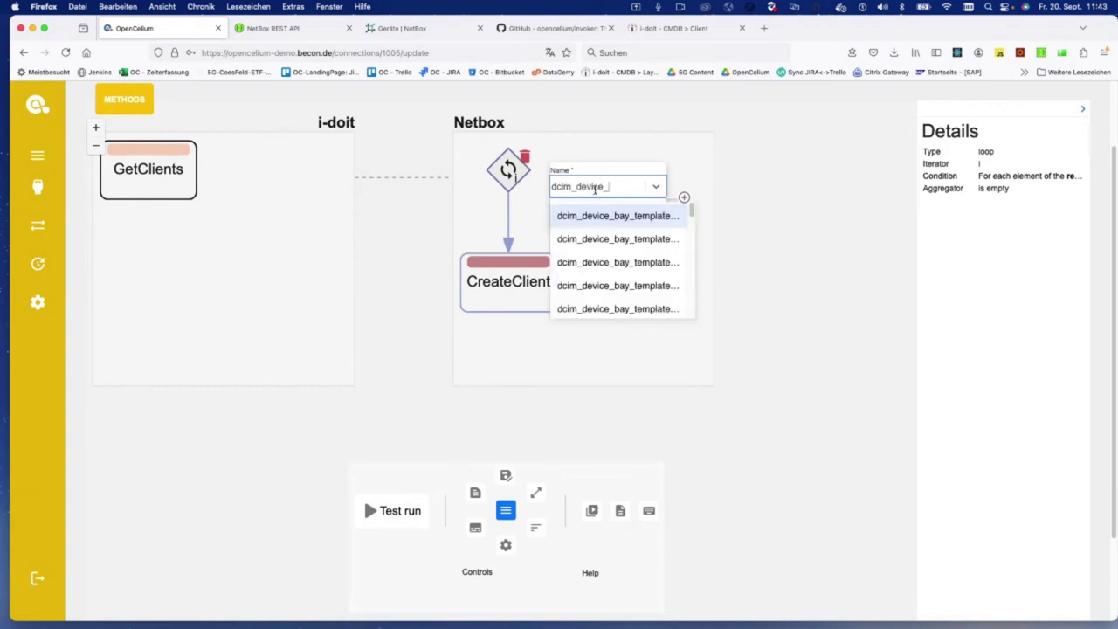
{"action": "type", "text": "l"}
{"action": "key", "text": "BackSpace"}
{"action": "left_click_drag", "start_coordinate": [691, 207], "coordinate": [661, 201]}
{"action": "double_click", "coordinate": [589, 185]}
{"action": "left_click_drag", "start_coordinate": [573, 186], "coordinate": [648, 188]}
{"action": "type", "text": "i"}
{"action": "left_click", "coordinate": [690, 232]}
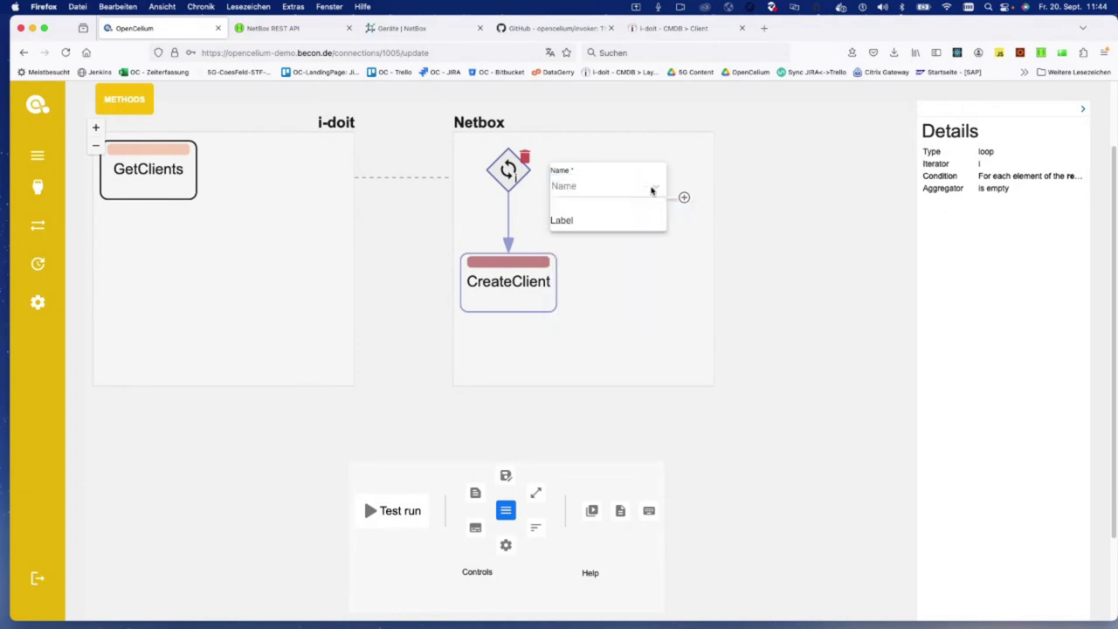
{"action": "left_click", "coordinate": [592, 187]}
{"action": "type", "text": "dc"}
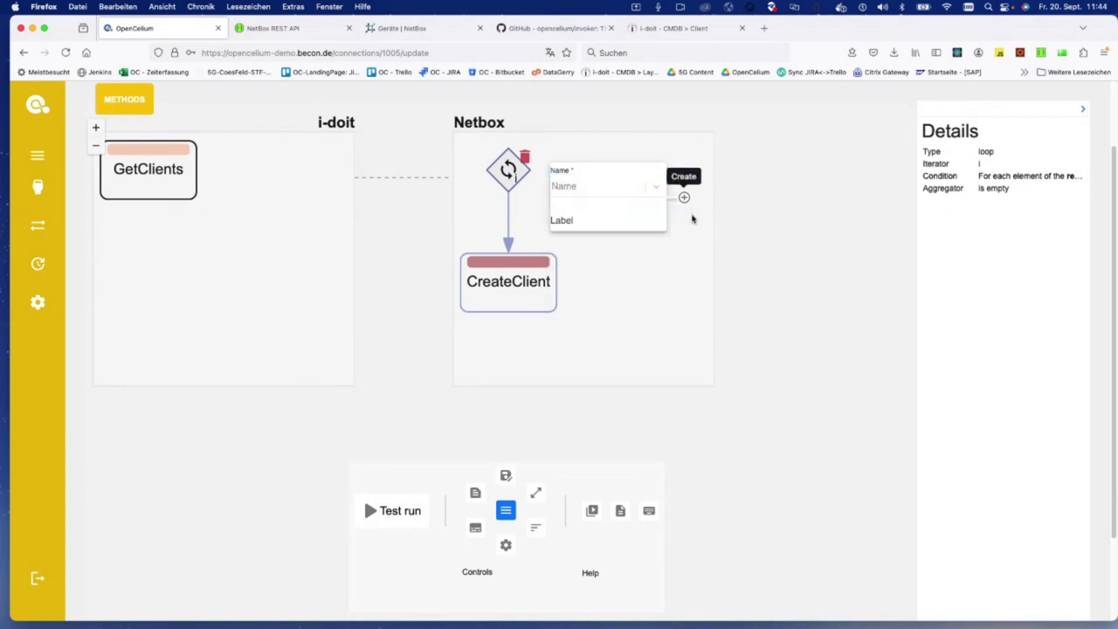
{"action": "left_click", "coordinate": [636, 186]}
{"action": "mouse_move", "coordinate": [691, 207]}
{"action": "left_mouse_down"}
{"action": "mouse_move", "coordinate": [694, 273]}
{"action": "mouse_move", "coordinate": [699, 228]}
{"action": "left_mouse_up"}
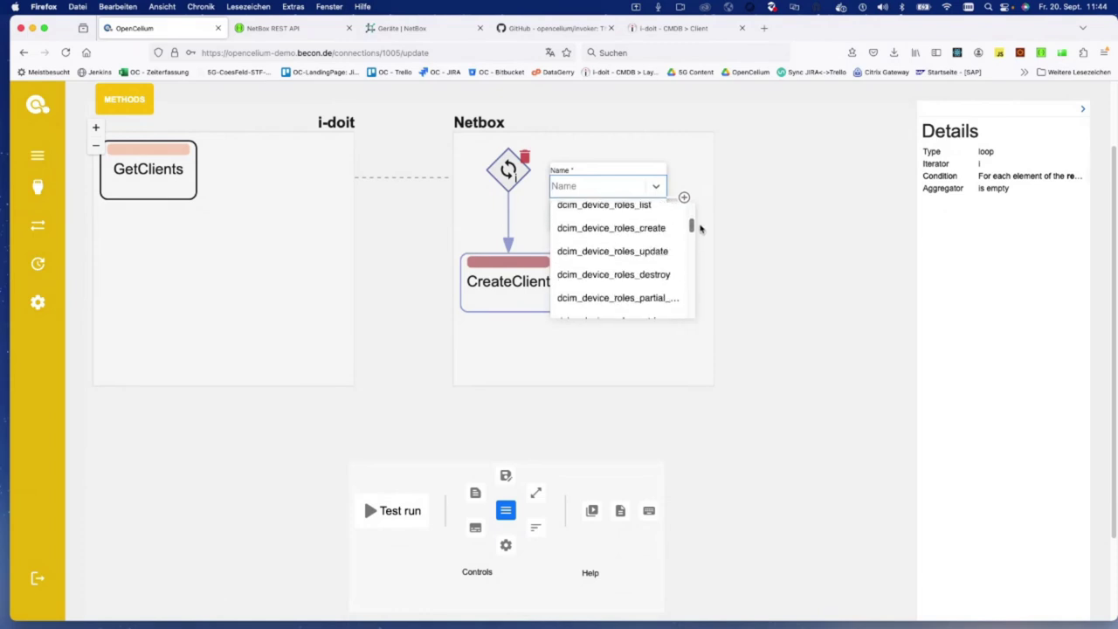
{"action": "left_click_drag", "start_coordinate": [699, 228], "coordinate": [701, 231]}
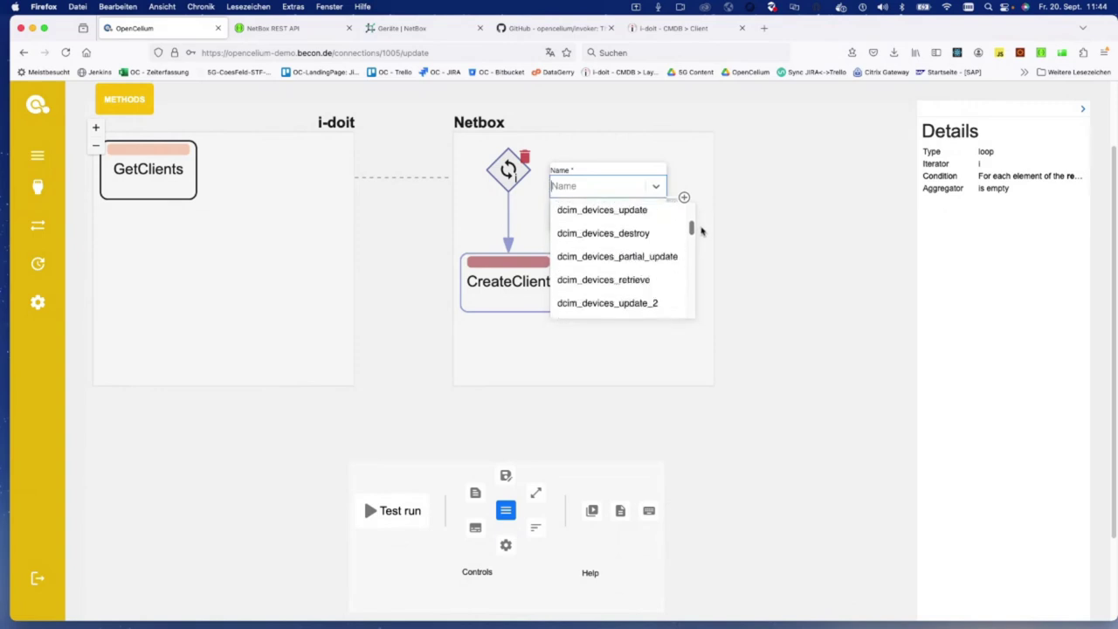
{"action": "left_click", "coordinate": [512, 282]}
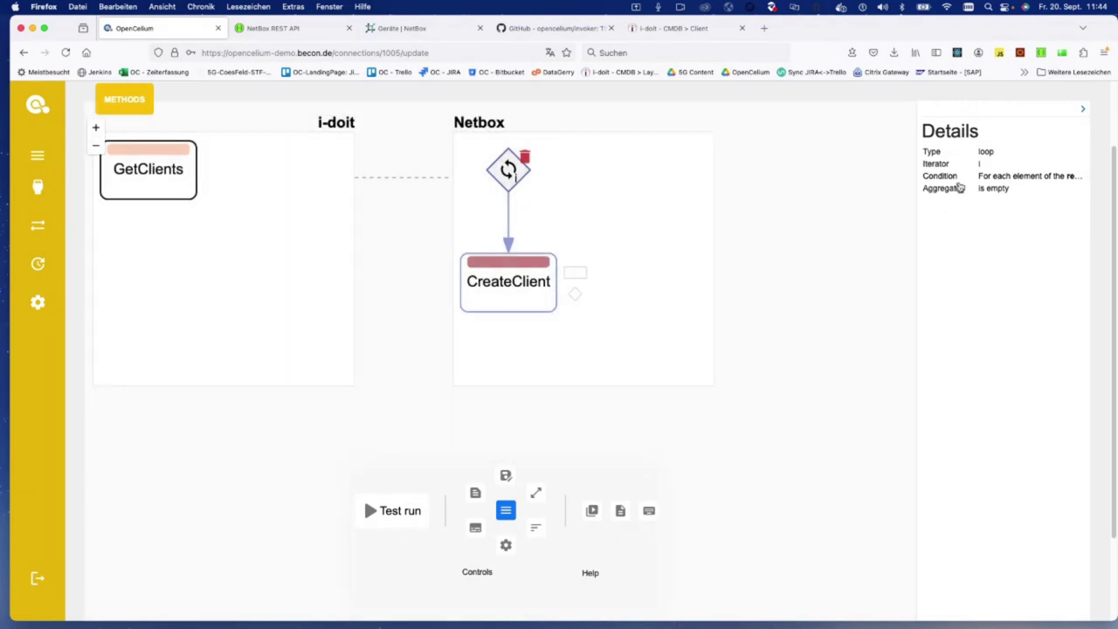
Step: Copy dcim_devices_create from CreateClient and create a dcim_devices_list request before it
{"action": "left_click", "coordinate": [490, 299]}
{"action": "double_click", "coordinate": [1021, 151]}
{"action": "key", "text": "super+c"}
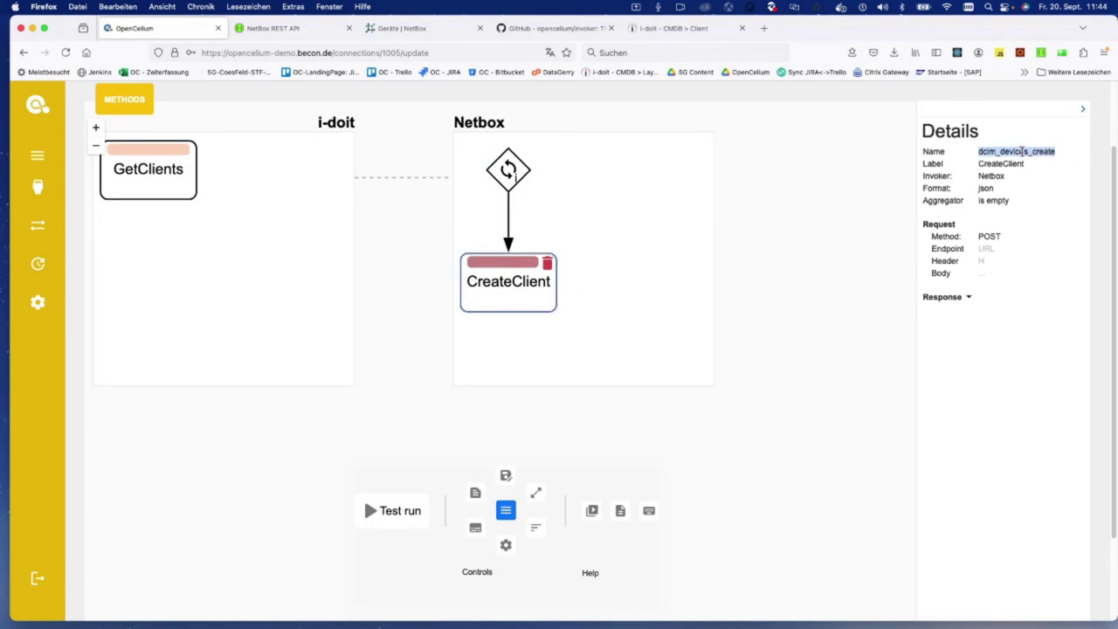
{"action": "left_click", "coordinate": [524, 201]}
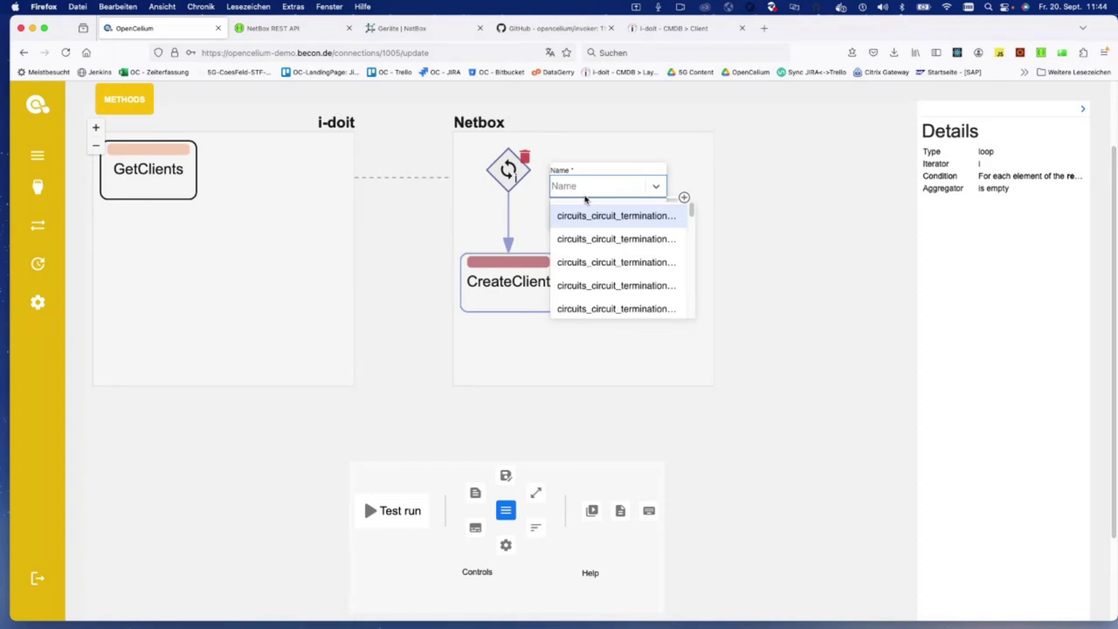
{"action": "key", "text": "super+v"}
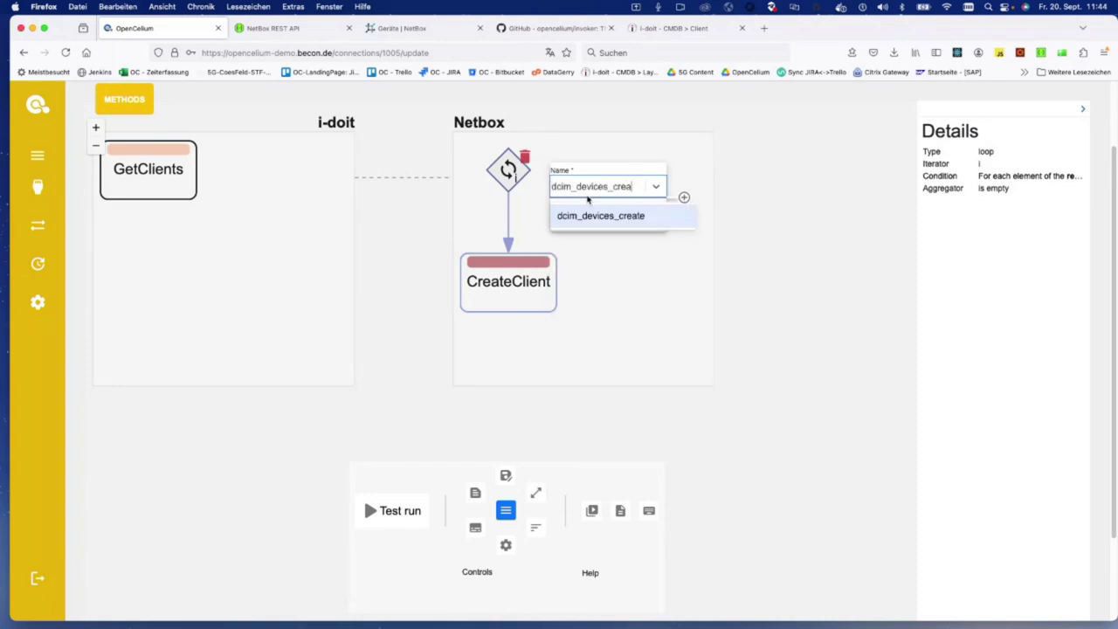
{"action": "key", "text": "BackSpace"}
{"action": "type", "text": "li"}
{"action": "left_click", "coordinate": [599, 216]}
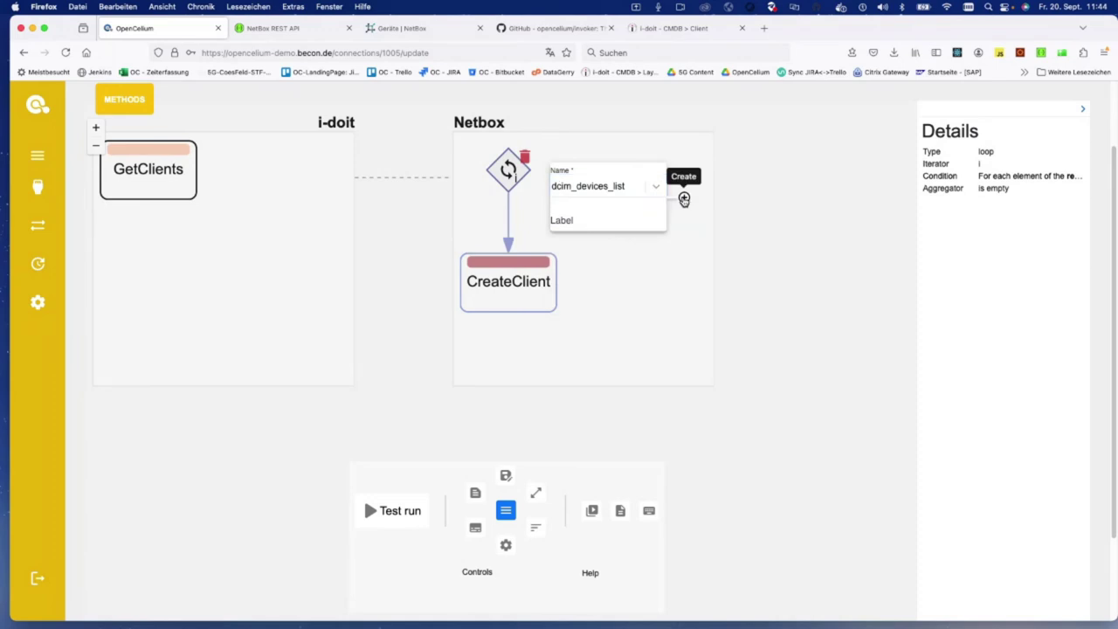
{"action": "left_click", "coordinate": [684, 199]}
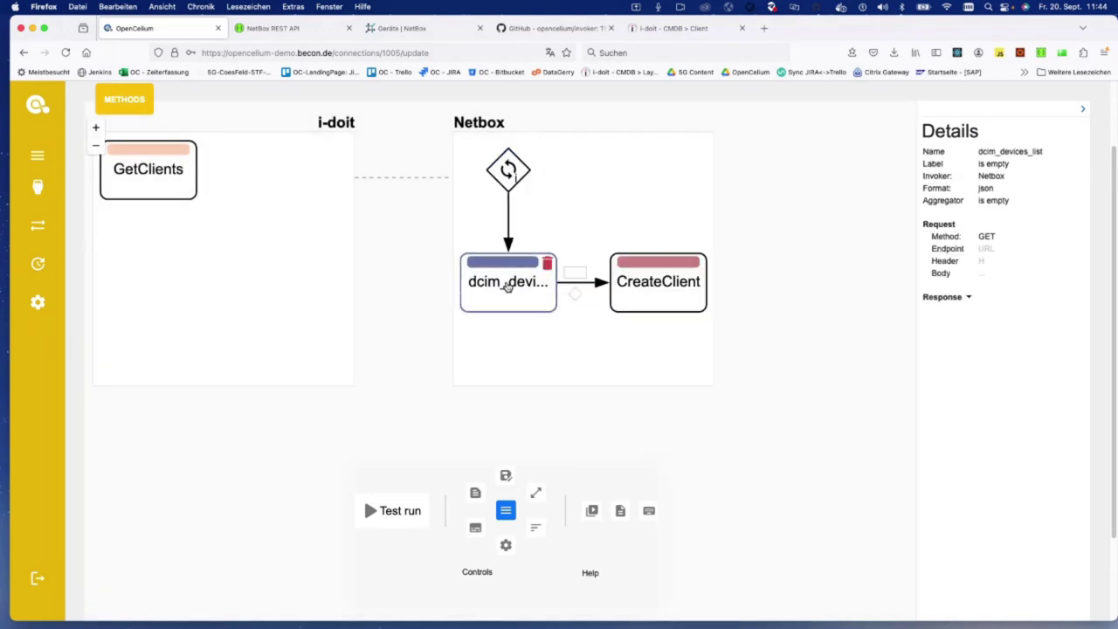
Step: Set the dcim_devices_list endpoint to /api/dcim/devices/?name= GetClients result[i].title and apply
{"action": "left_click", "coordinate": [987, 248]}
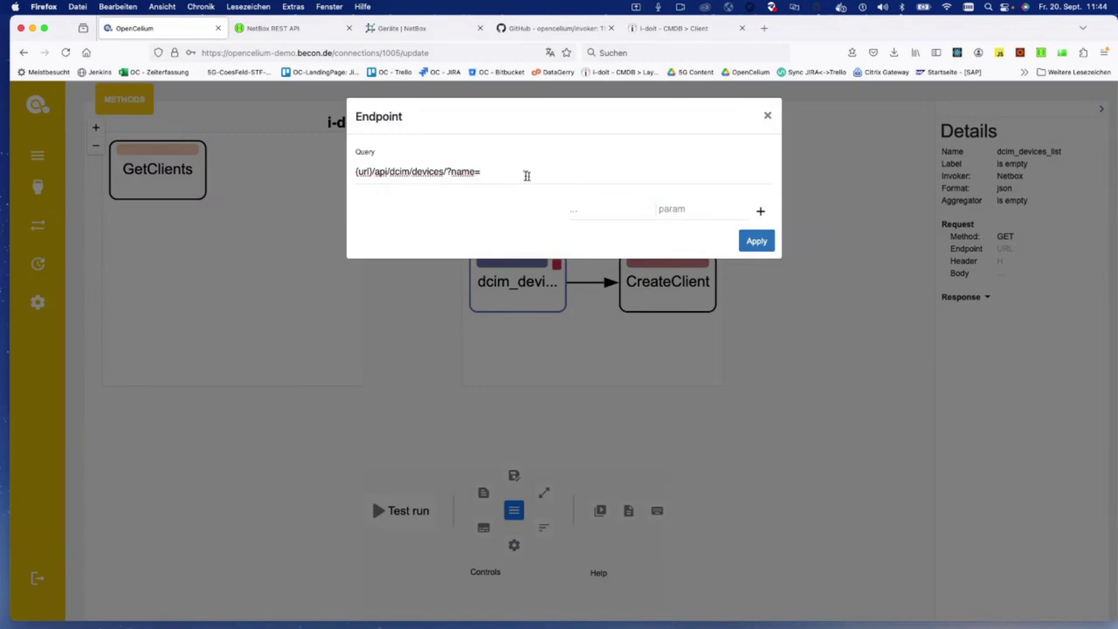
{"action": "left_click", "coordinate": [599, 213]}
{"action": "left_click", "coordinate": [637, 250]}
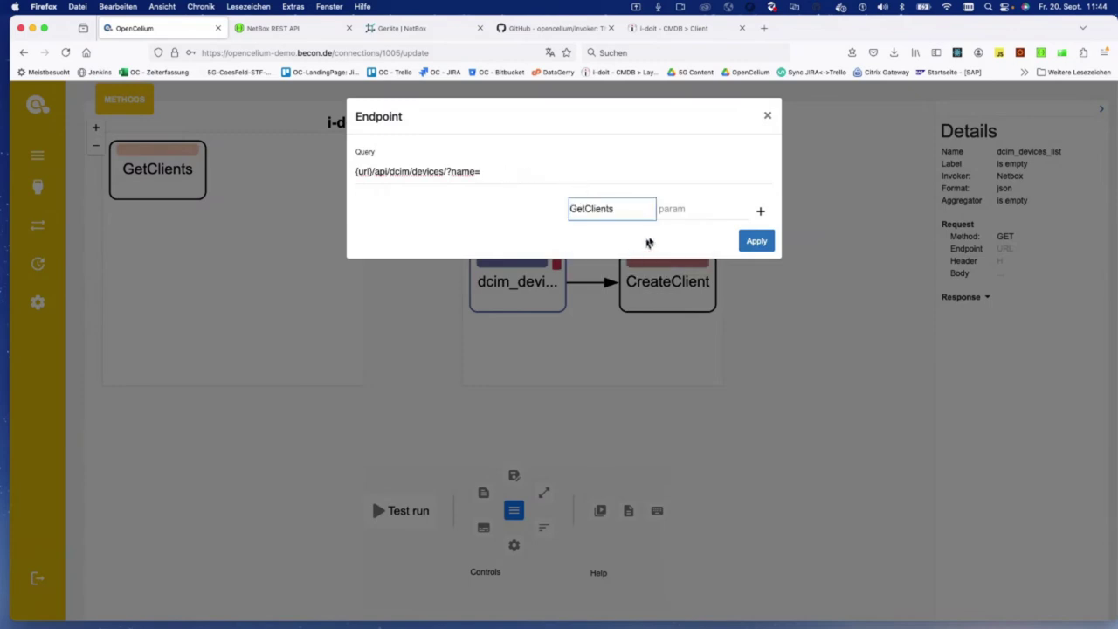
{"action": "left_click_drag", "start_coordinate": [450, 171], "coordinate": [481, 172]}
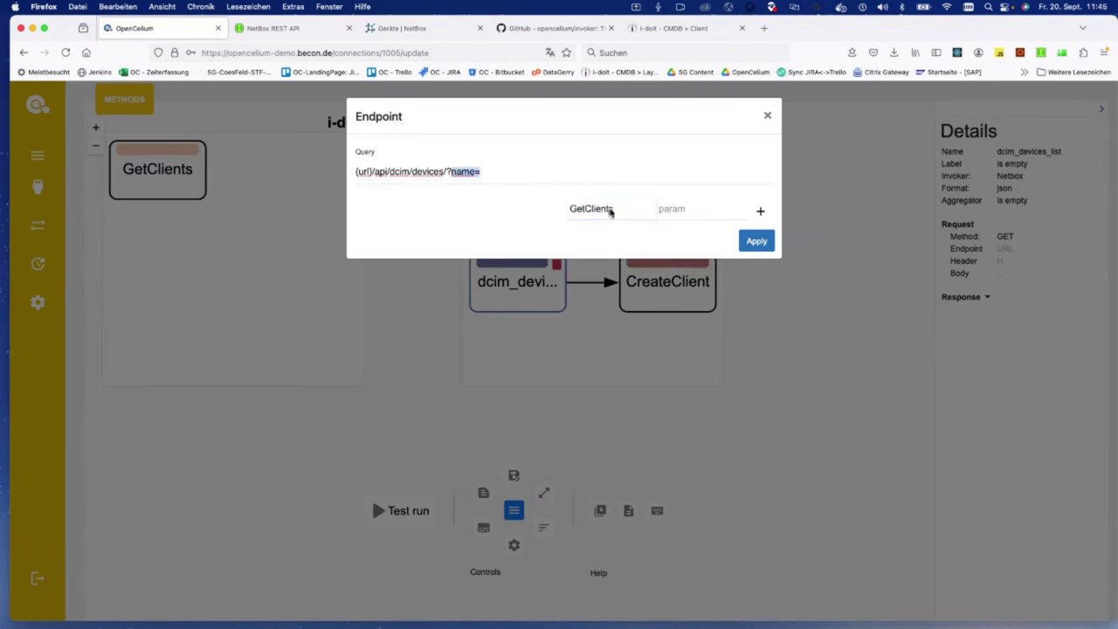
{"action": "left_click", "coordinate": [663, 208]}
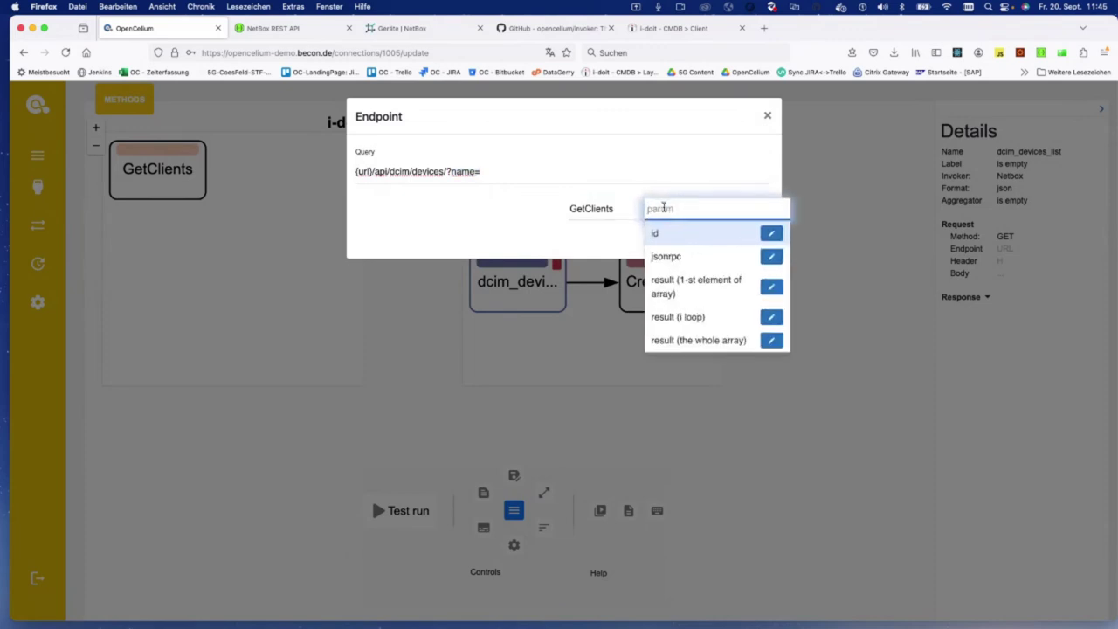
{"action": "left_click", "coordinate": [704, 317]}
{"action": "type", "text": "."}
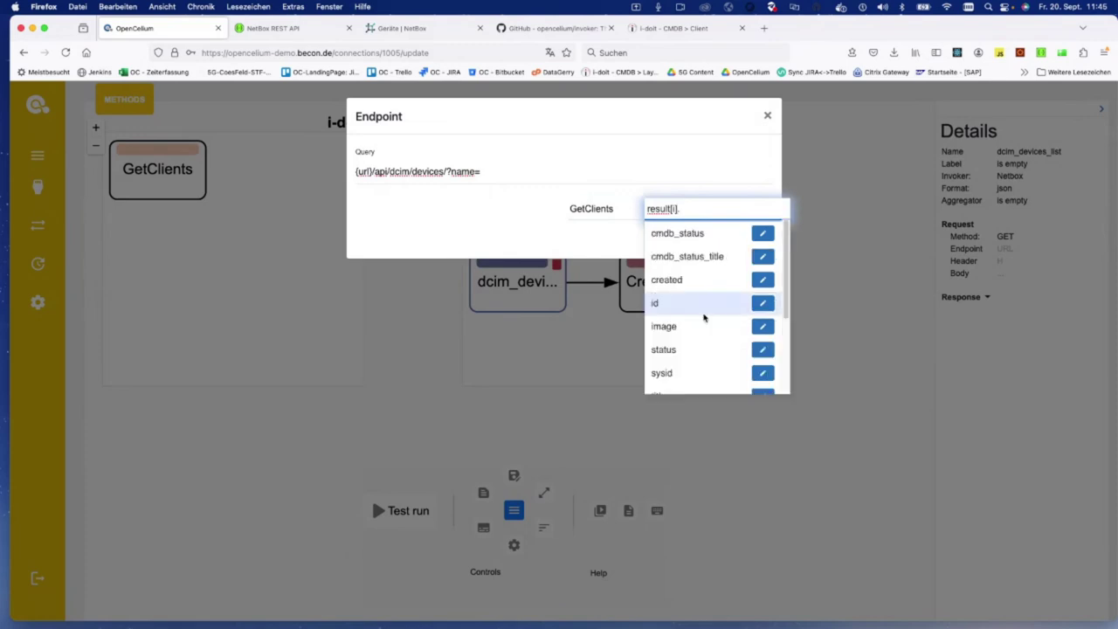
{"action": "scroll", "coordinate": [704, 318], "scroll_direction": "down", "scroll_amount": 3}
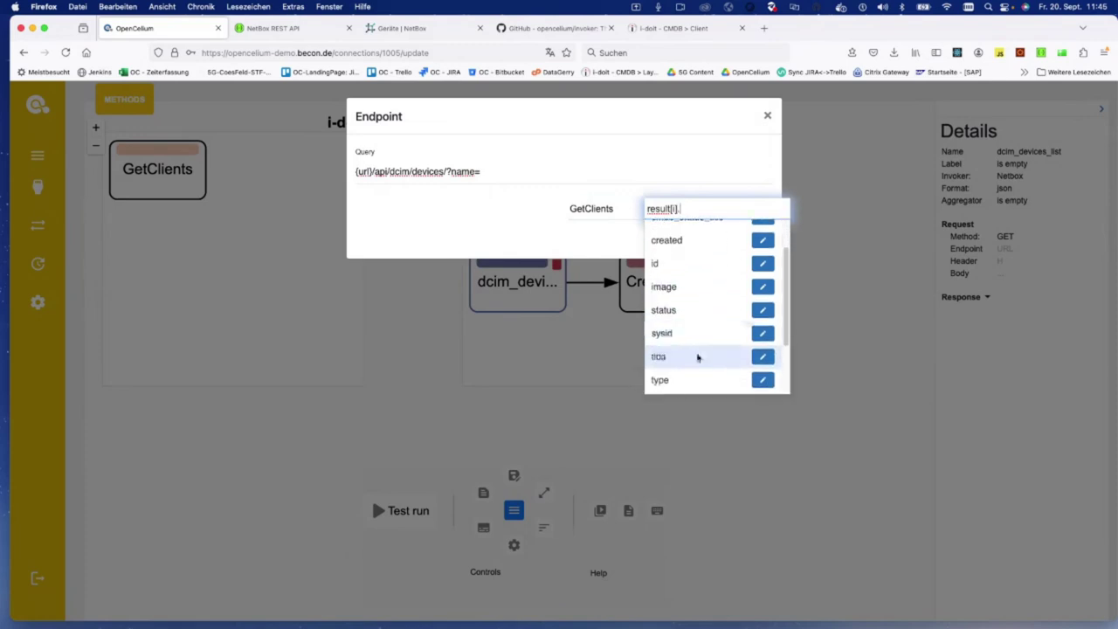
{"action": "left_click", "coordinate": [699, 357]}
{"action": "left_click", "coordinate": [761, 212]}
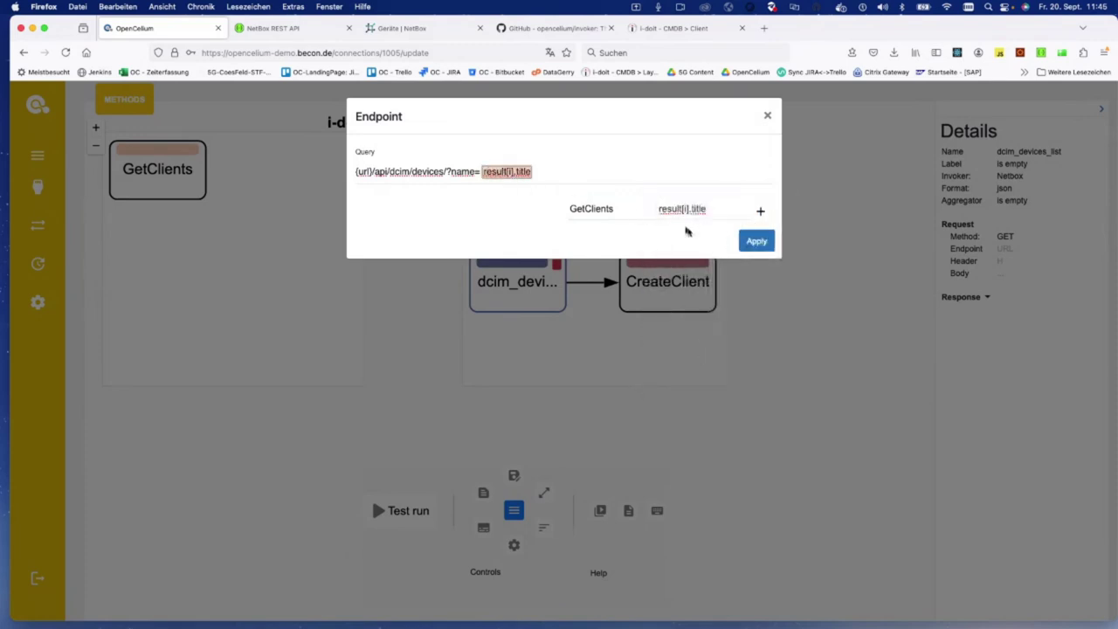
{"action": "left_click", "coordinate": [753, 240]}
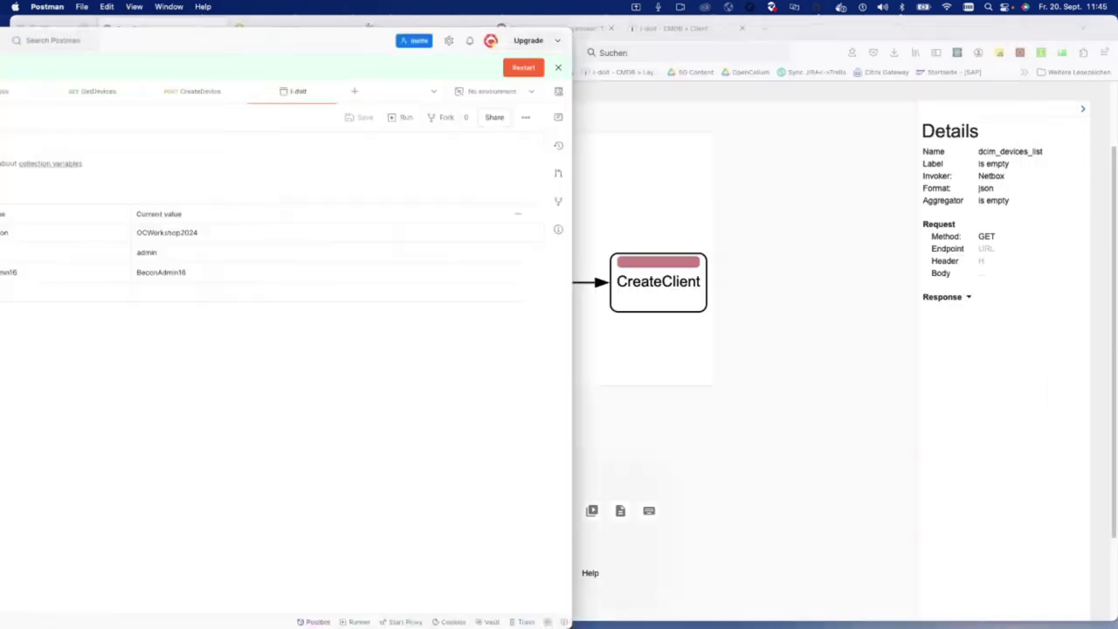
Step: Search NetBox for 'ber', open ber1r201cl01 and copy its device name
{"action": "left_click", "coordinate": [408, 28]}
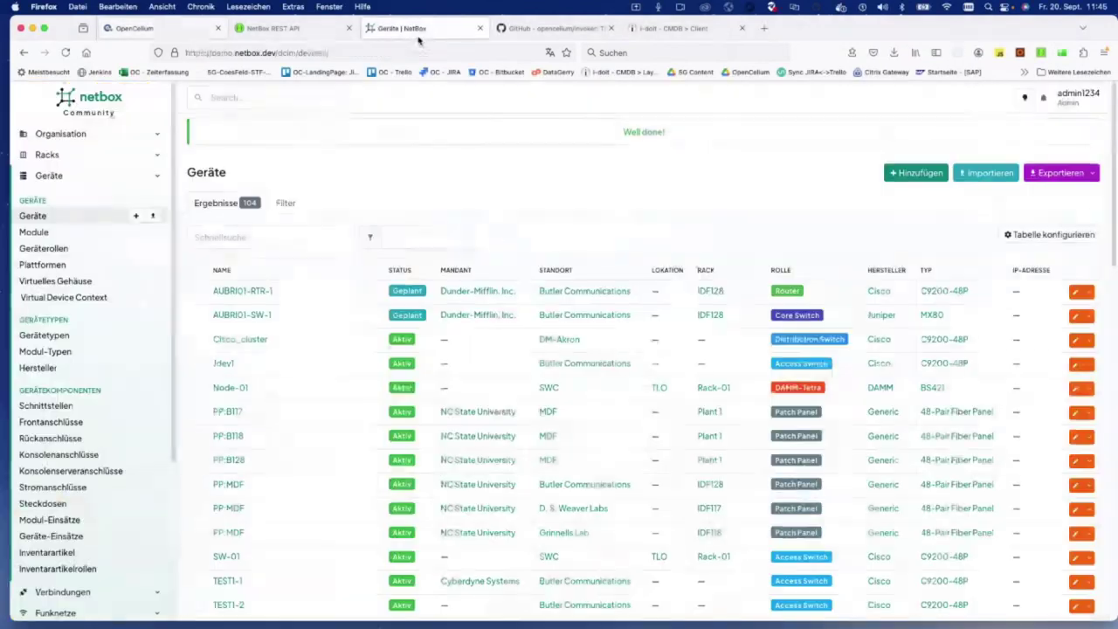
{"action": "left_click", "coordinate": [242, 238]}
{"action": "type", "text": "b"}
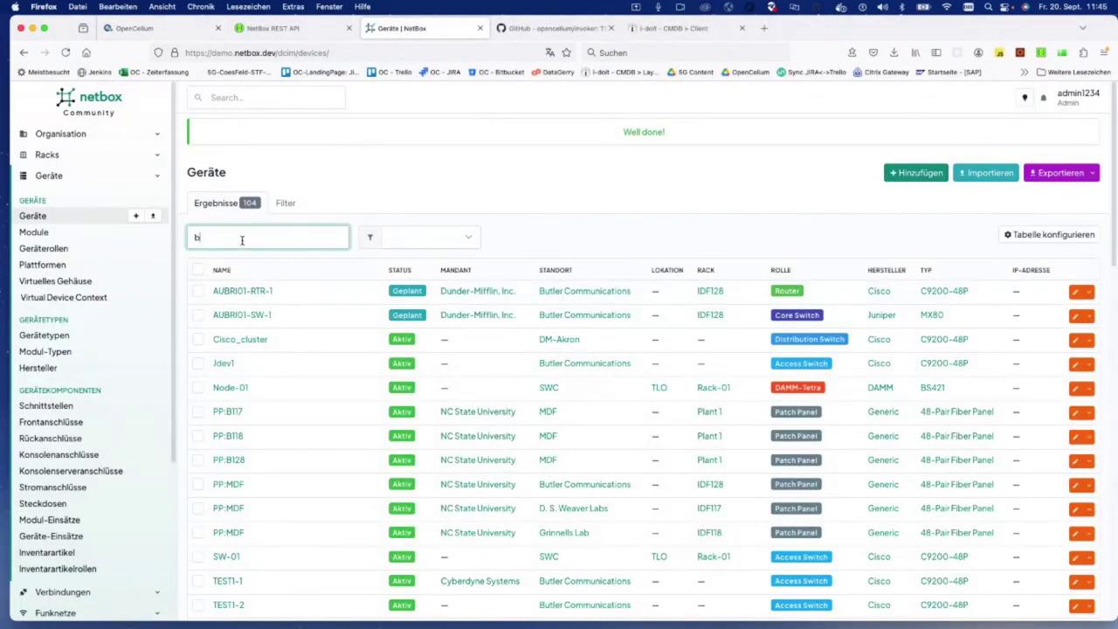
{"action": "type", "text": "er"}
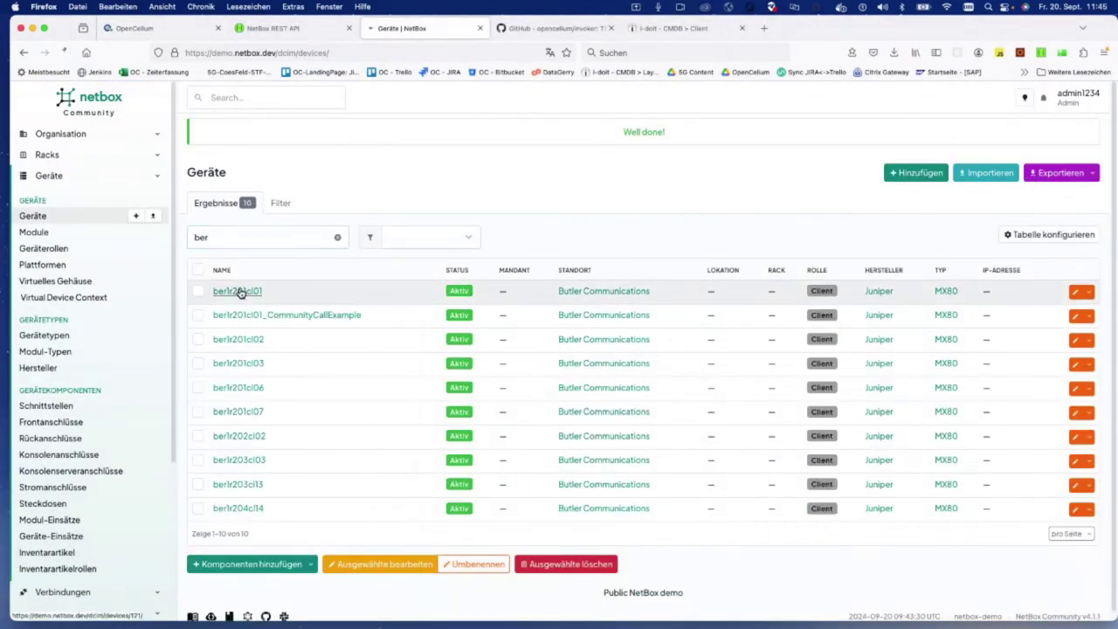
{"action": "left_click", "coordinate": [236, 291]}
{"action": "double_click", "coordinate": [215, 187]}
{"action": "key", "text": "super+c"}
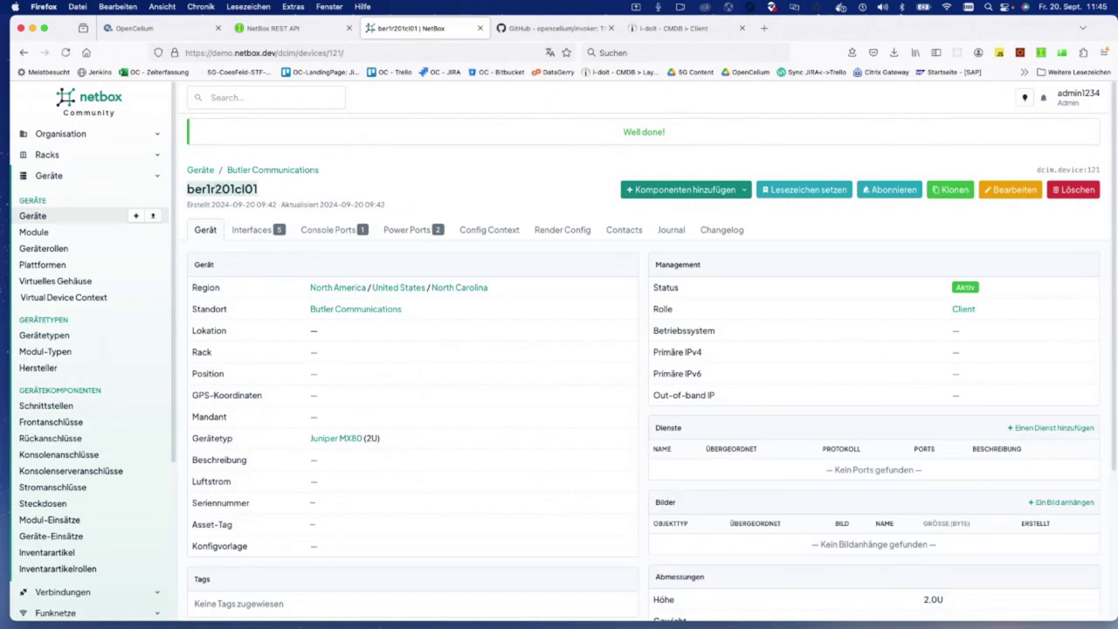
{"action": "key", "text": "super+Tab"}
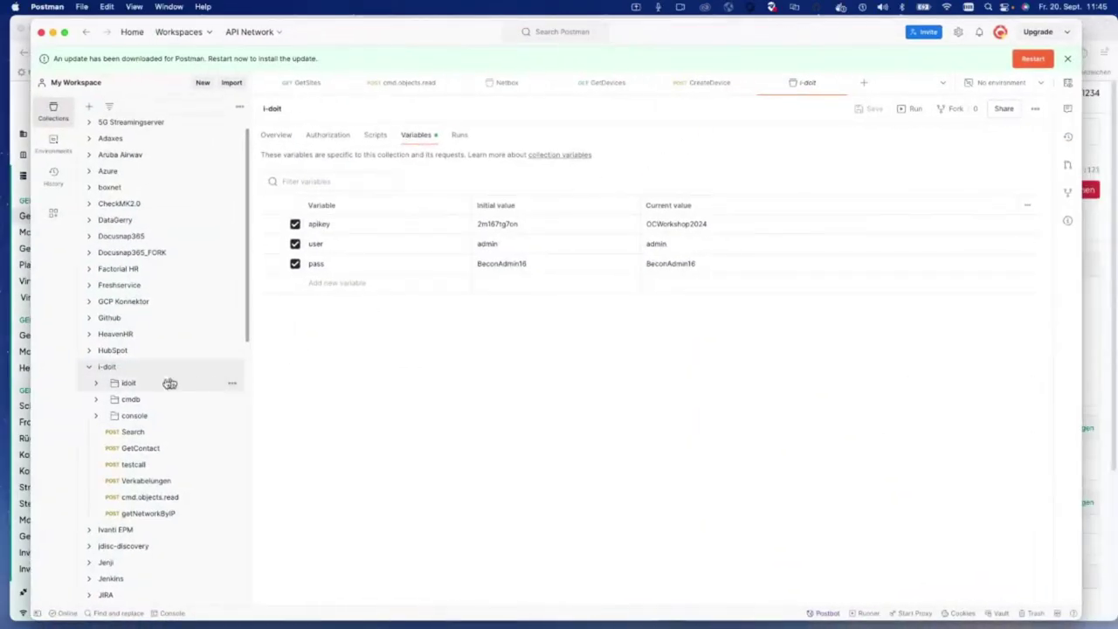
Step: Send Postman's Netbox GetDevices request filtered by ?name=ber1r201cl01, returning one device
{"action": "left_click", "coordinate": [88, 367]}
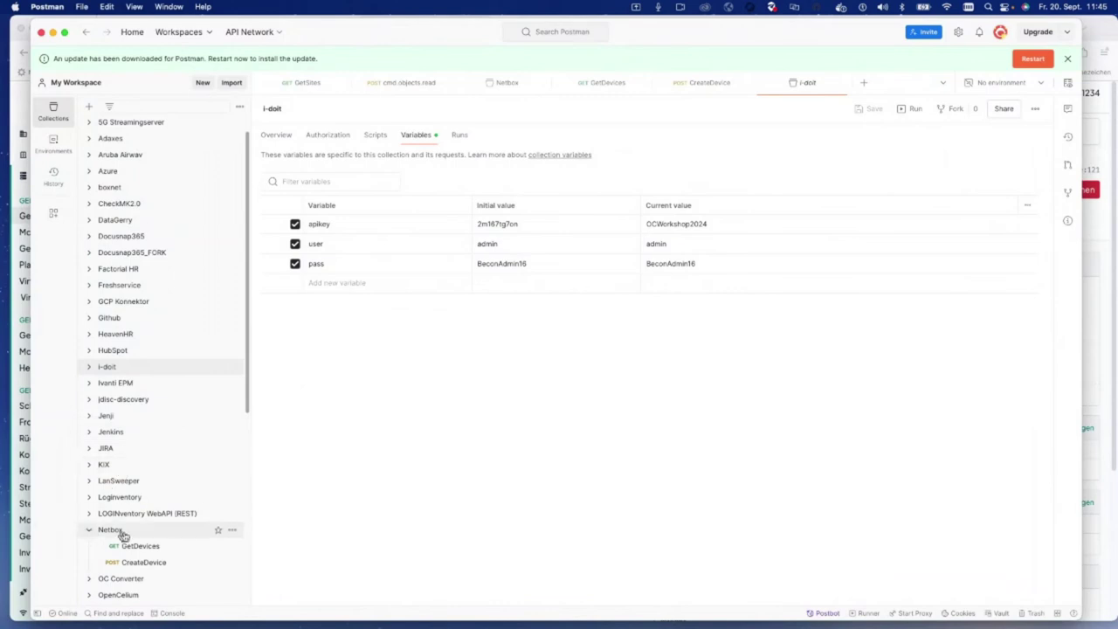
{"action": "left_click", "coordinate": [147, 545]}
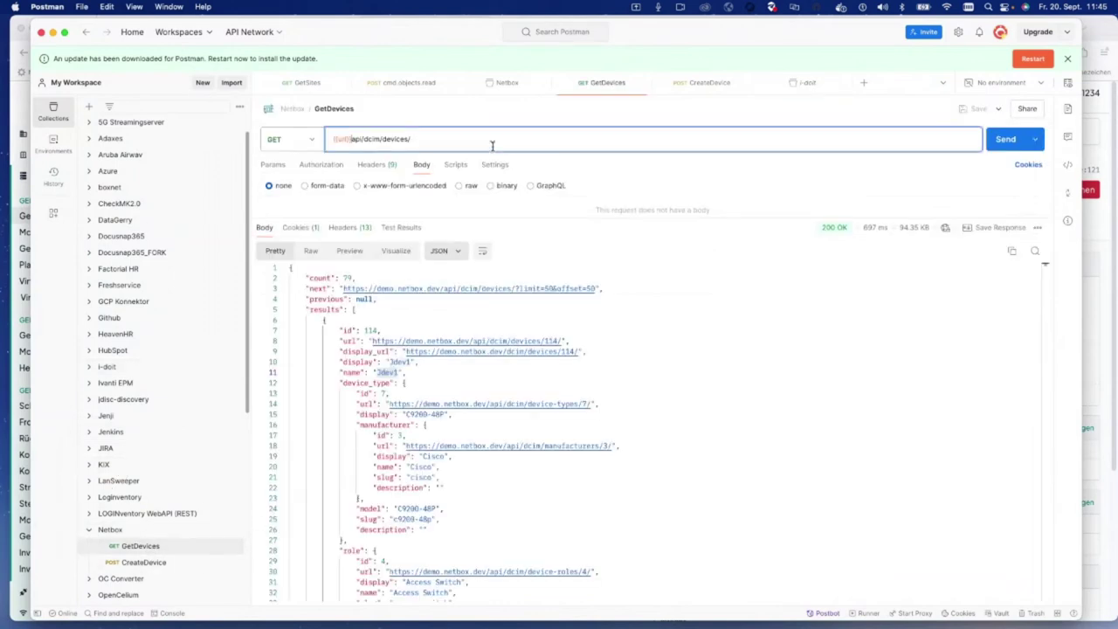
{"action": "type", "text": "?na"}
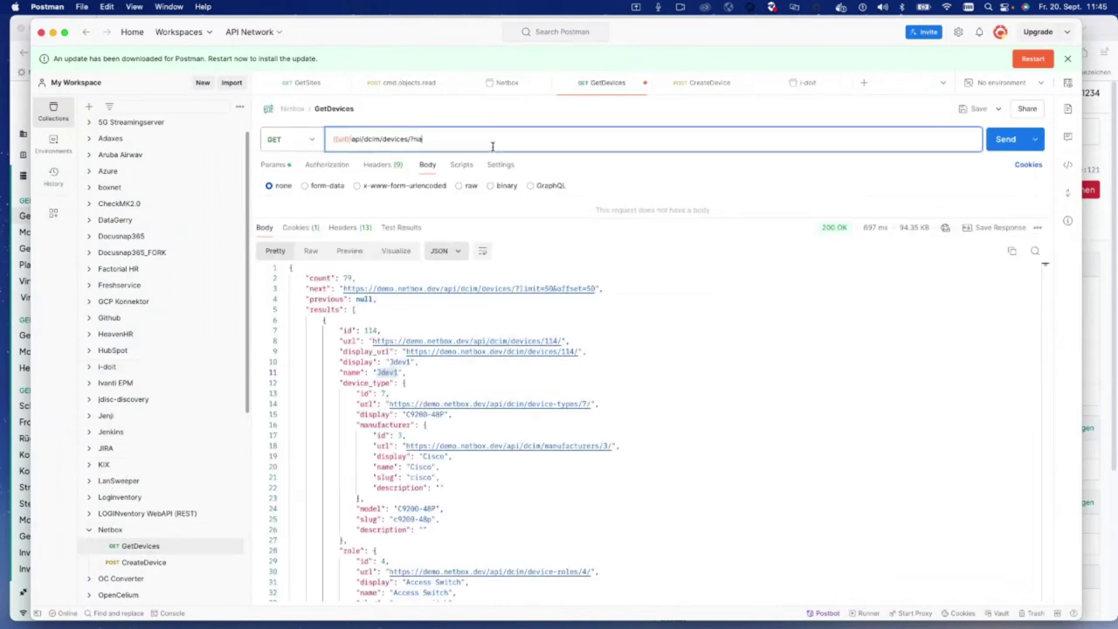
{"action": "type", "text": "me="}
{"action": "key", "text": "super+v"}
{"action": "key", "text": "Return"}
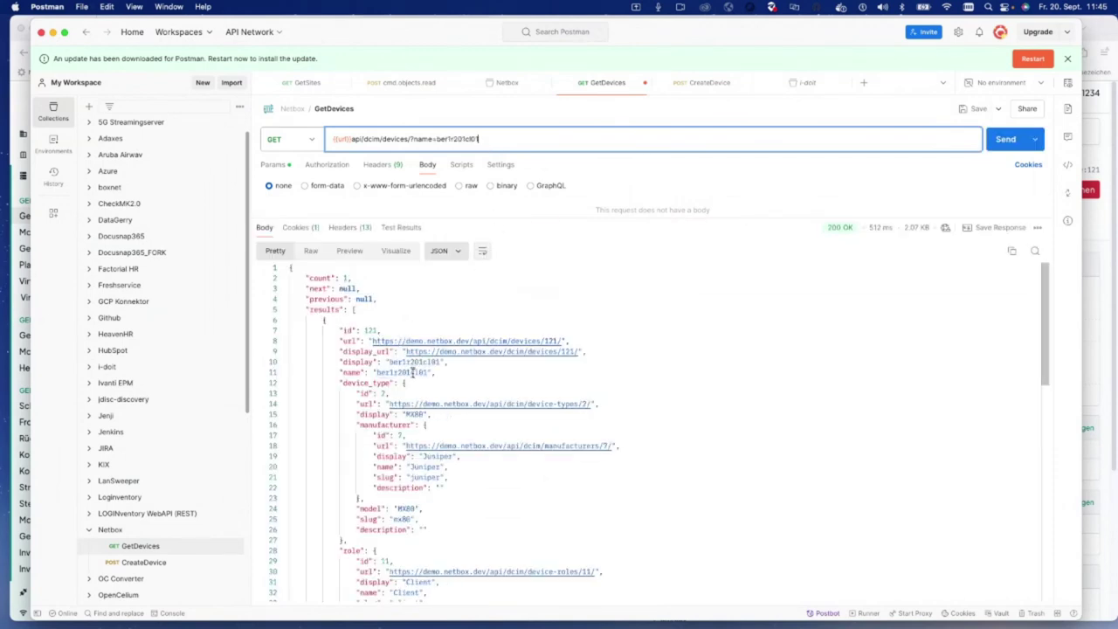
Step: Resend it with name ber1r201cl012 to confirm an empty result list
{"action": "left_click", "coordinate": [492, 138]}
{"action": "type", "text": "2"}
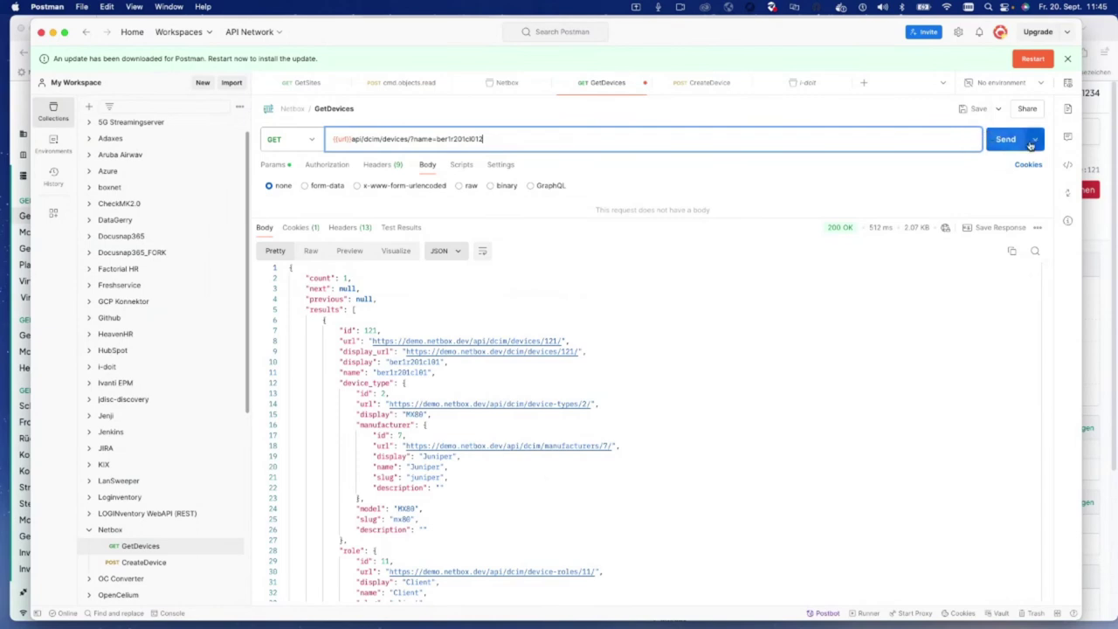
{"action": "left_click", "coordinate": [1005, 140]}
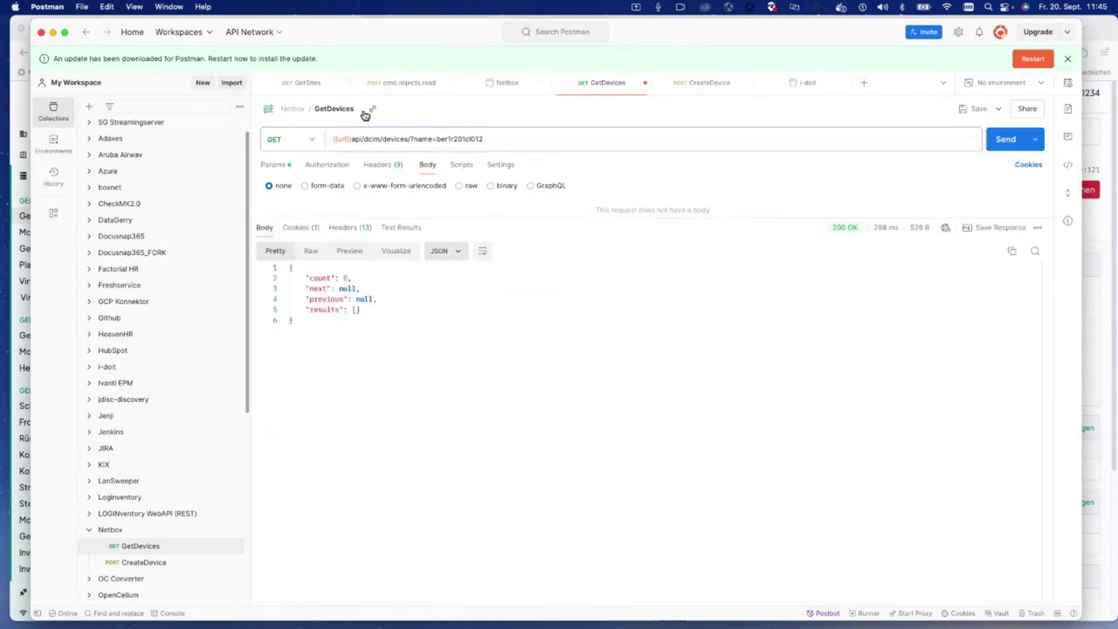
{"action": "key", "text": "ctrl+Right"}
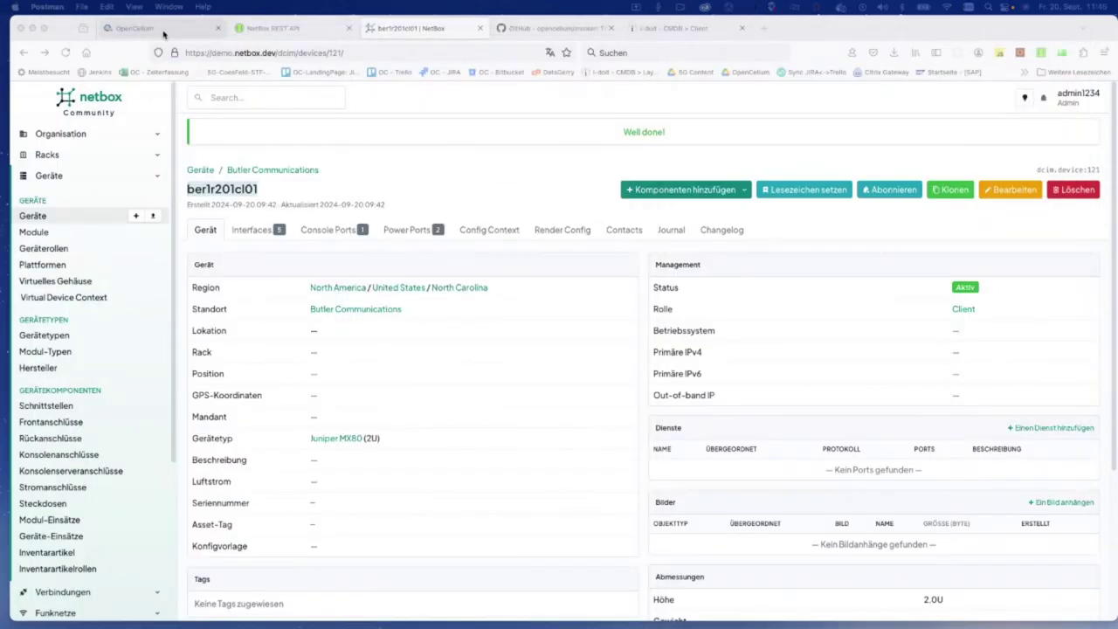
Step: Return to the connection and recheck the dcim_devices_list endpoint query
{"action": "left_click", "coordinate": [155, 37]}
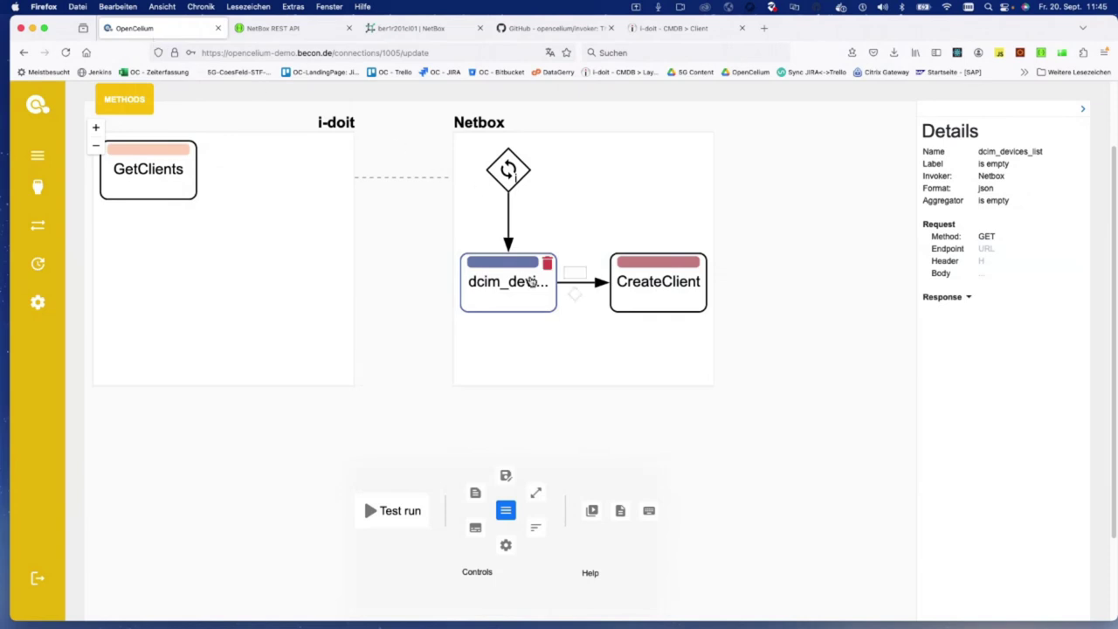
{"action": "left_click", "coordinate": [985, 248]}
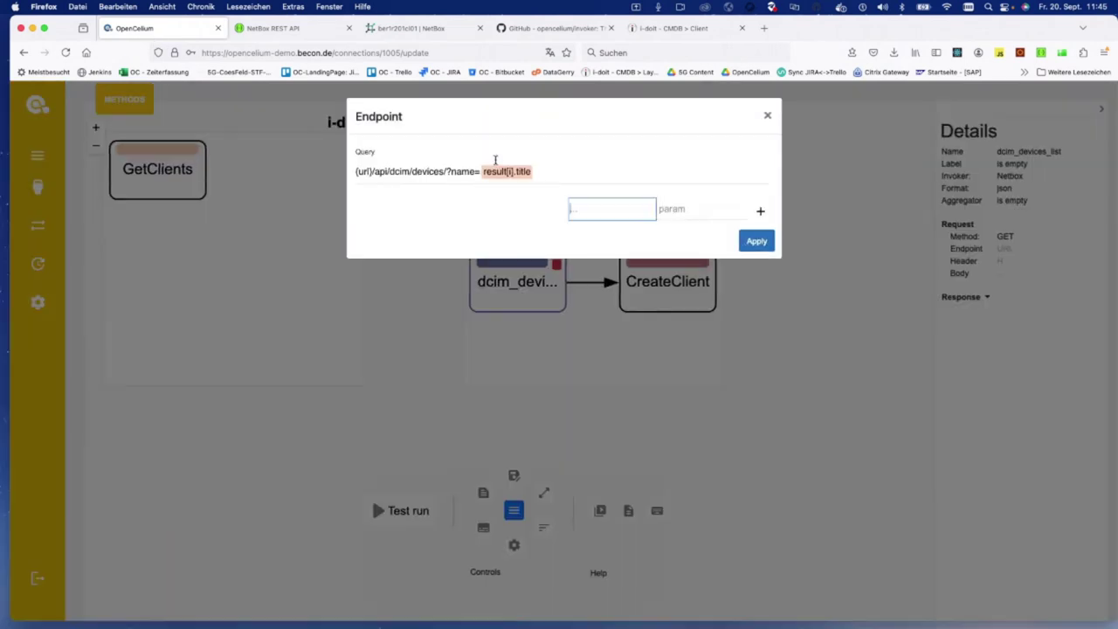
{"action": "left_click", "coordinate": [766, 115]}
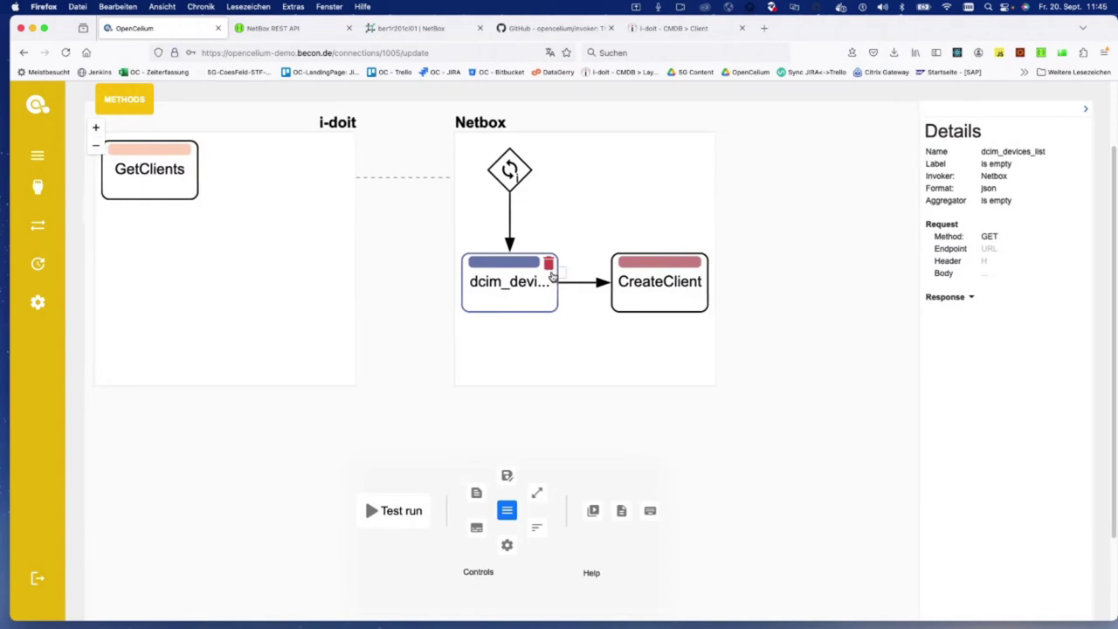
Step: Insert an if operator after dcim_devices_list, move CreateClient onto its branch, and open the condition editor
{"action": "left_click", "coordinate": [575, 295]}
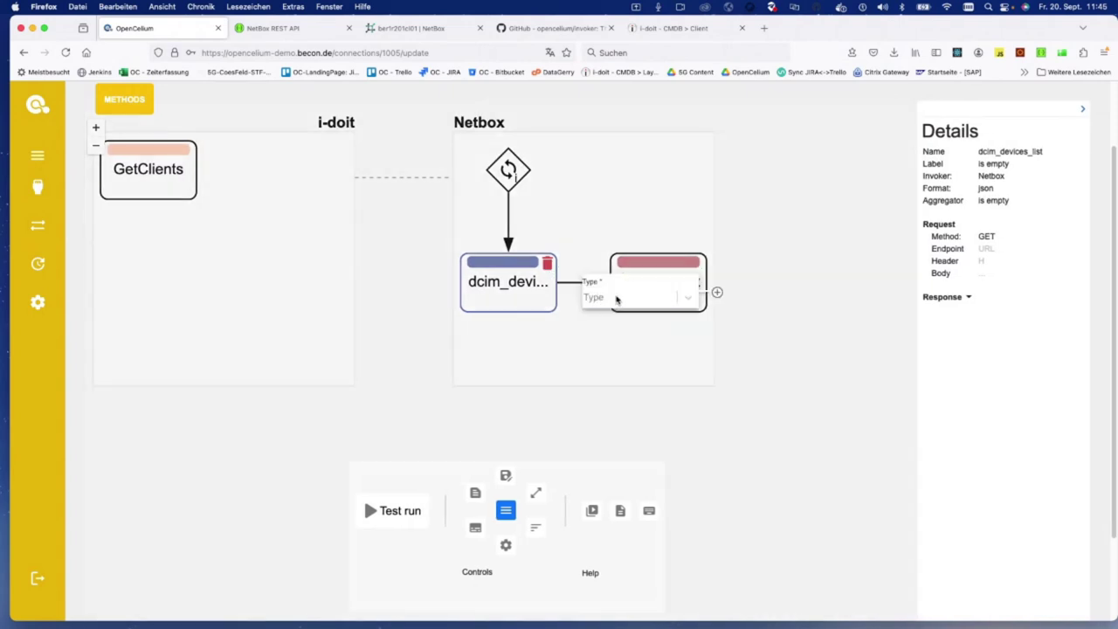
{"action": "left_click", "coordinate": [624, 328]}
{"action": "left_click", "coordinate": [717, 292]}
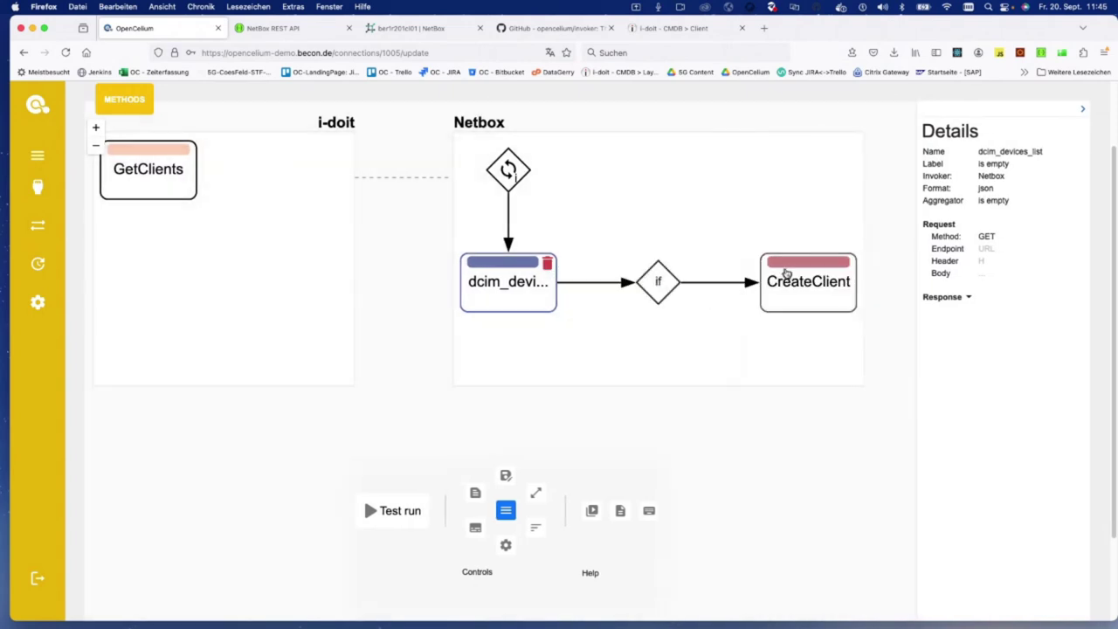
{"action": "left_click", "coordinate": [662, 308]}
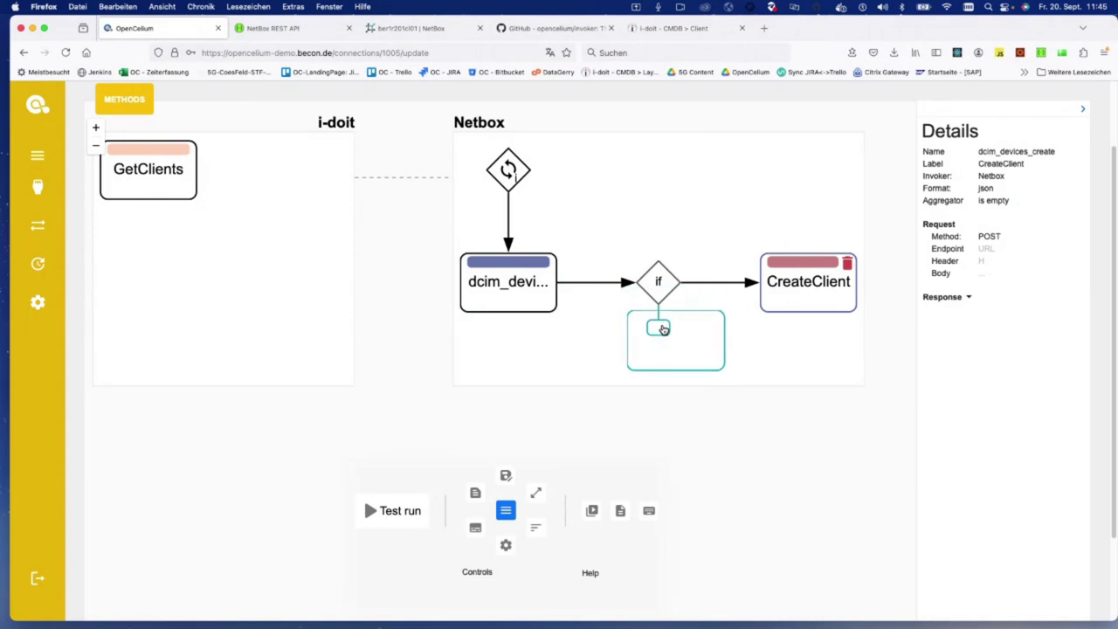
{"action": "left_click", "coordinate": [664, 329]}
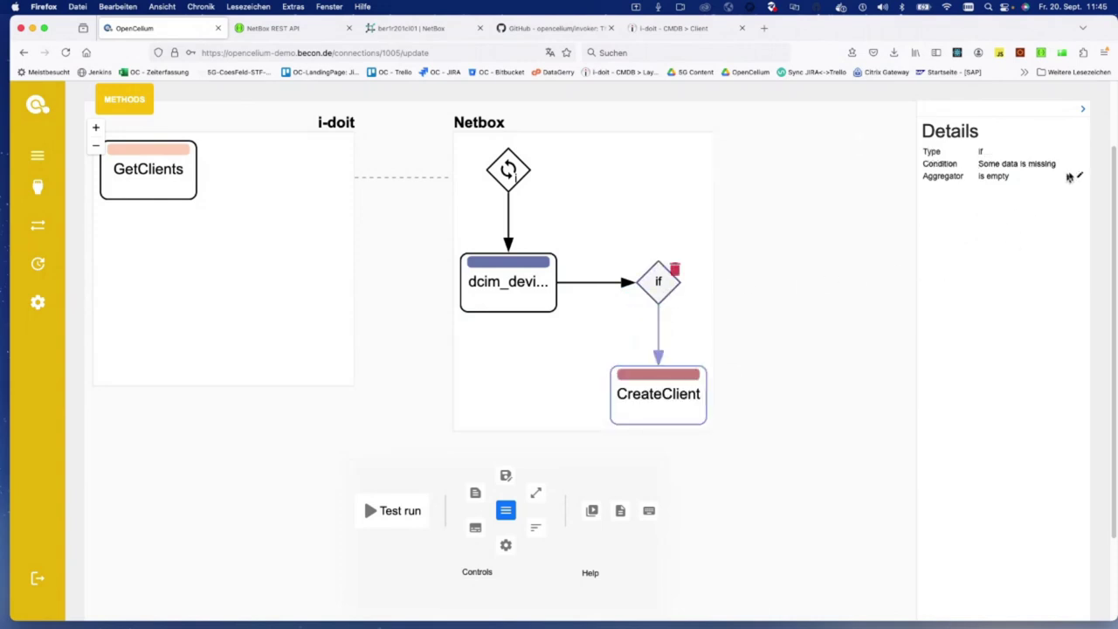
{"action": "left_click", "coordinate": [1079, 175]}
Step: Choose the whole results array of dcim_devices_list as the condition's operand
{"action": "left_click", "coordinate": [403, 166]}
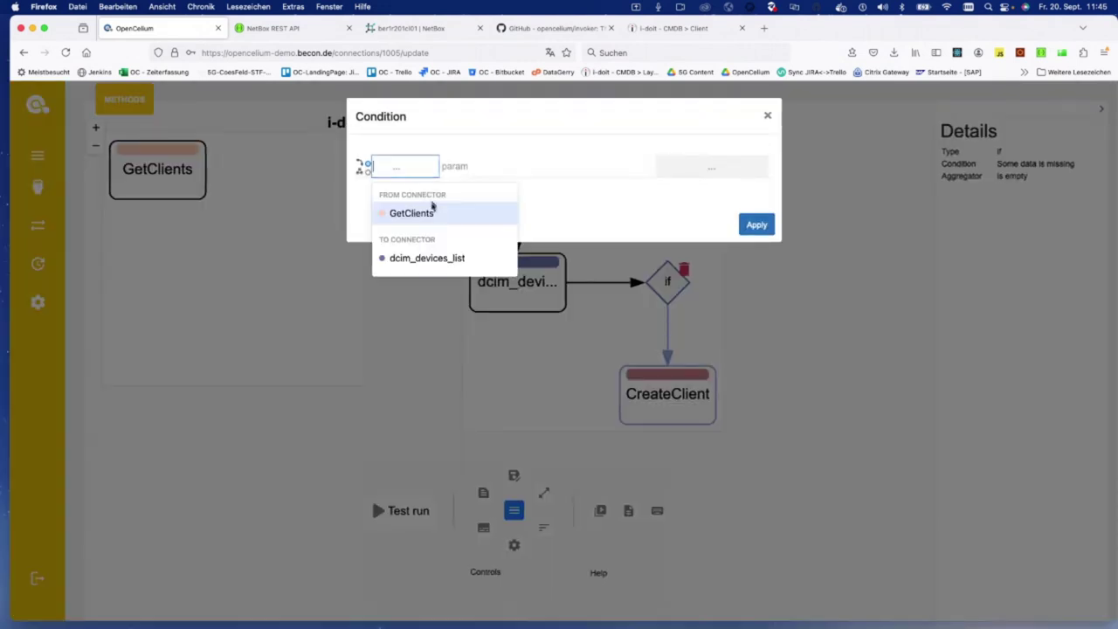
{"action": "left_click", "coordinate": [432, 255]}
{"action": "left_click", "coordinate": [463, 168]}
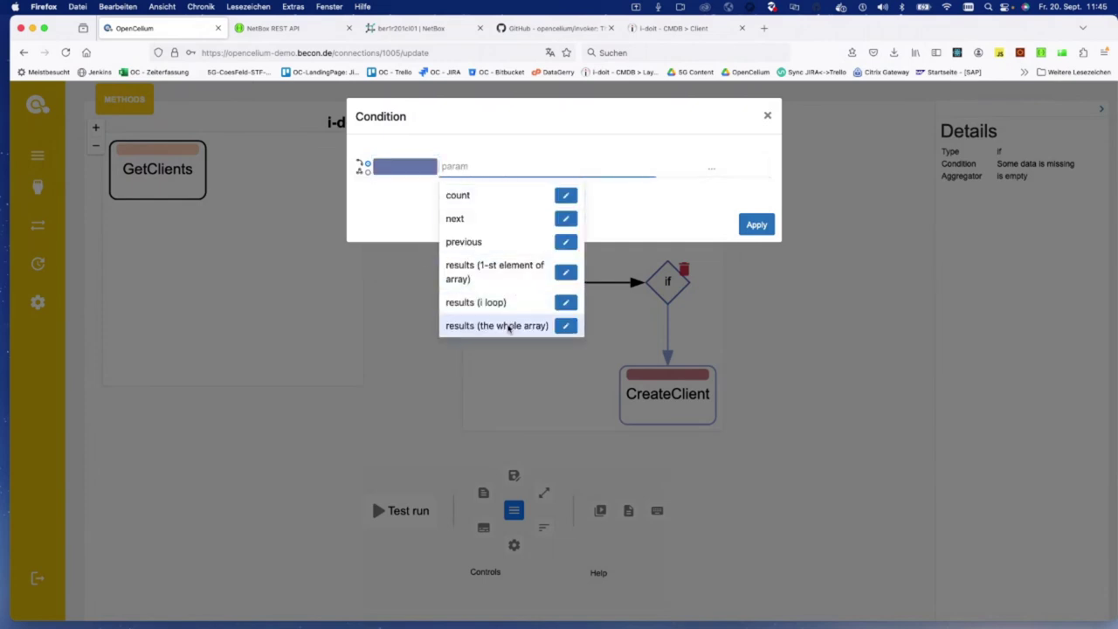
{"action": "left_click", "coordinate": [497, 326]}
Step: Set the comparison to IsEmpty, apply it, and save the connection
{"action": "left_click", "coordinate": [711, 166]}
{"action": "type", "text": "e"}
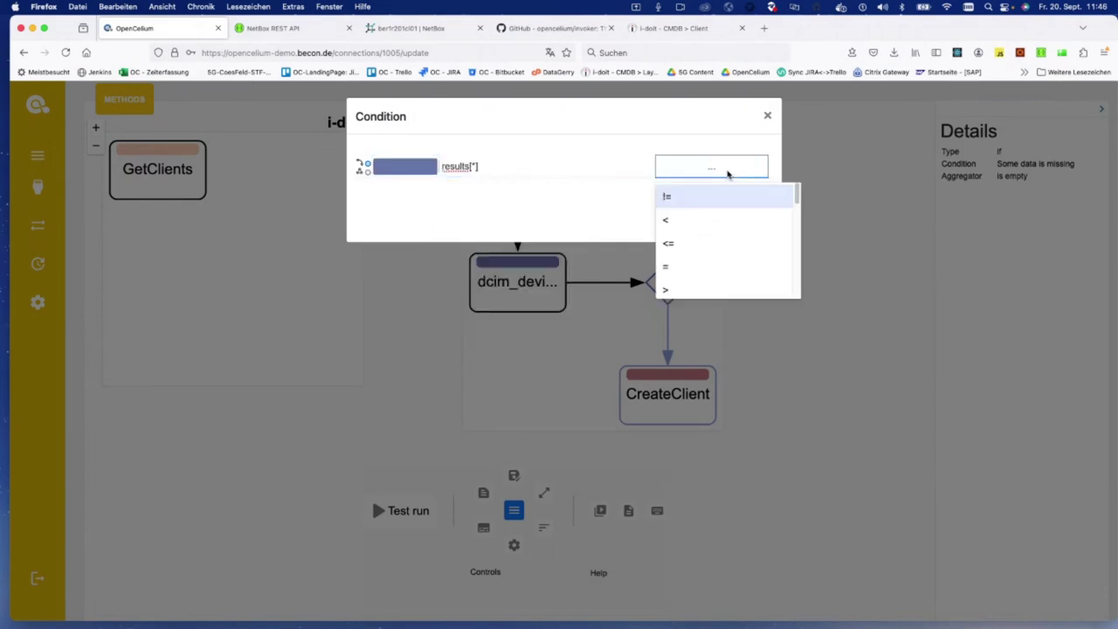
{"action": "type", "text": "mp"}
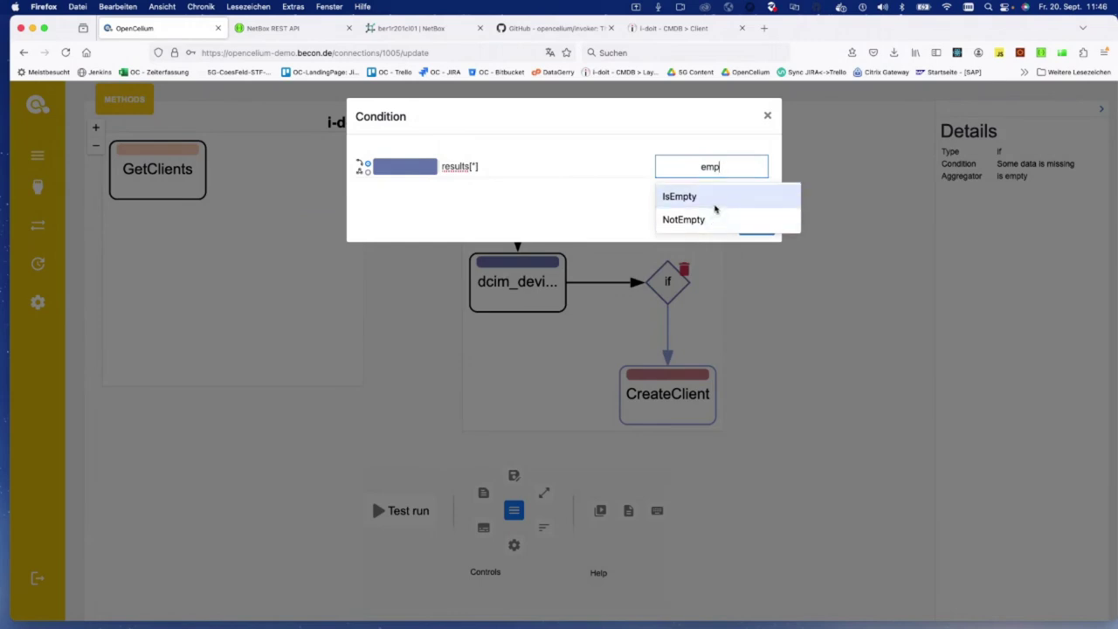
{"action": "left_click", "coordinate": [716, 200]}
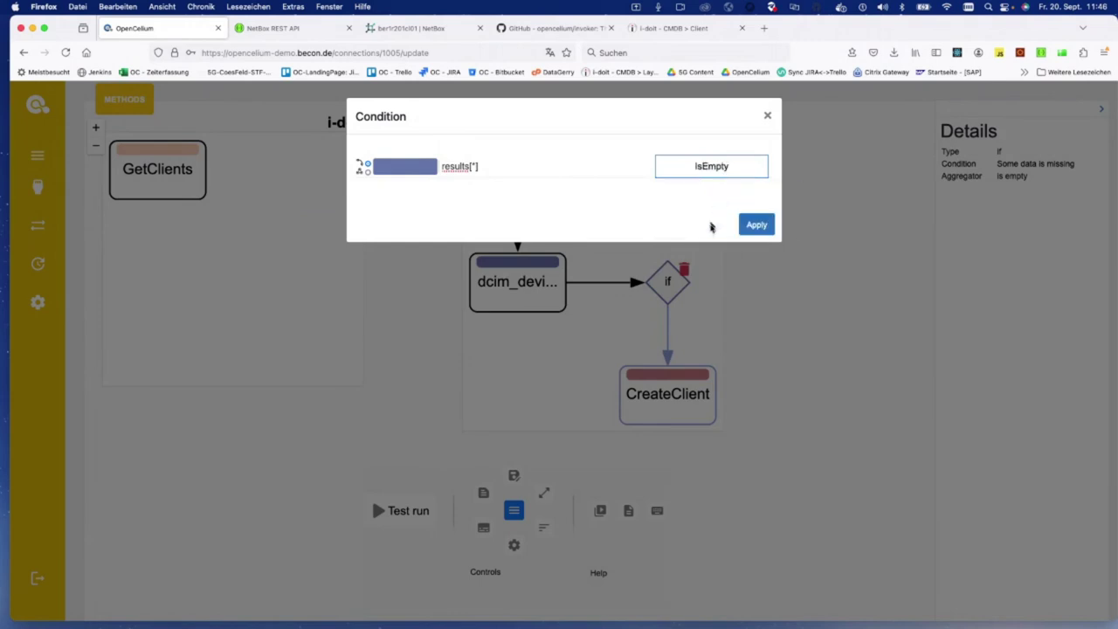
{"action": "left_click", "coordinate": [756, 225]}
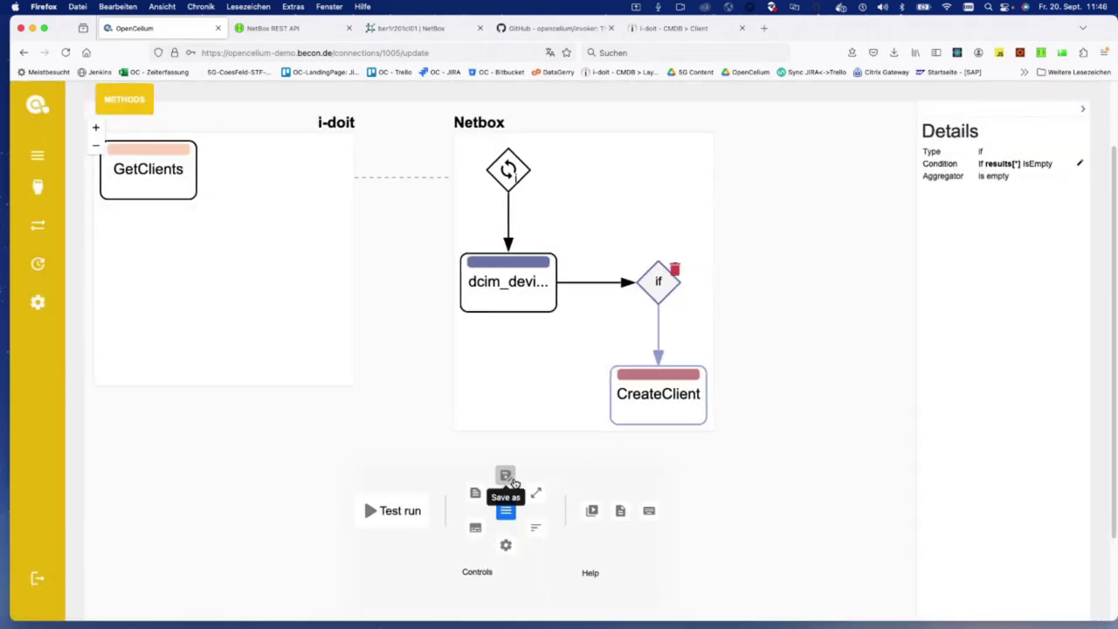
{"action": "mouse_move", "coordinate": [512, 483]}
{"action": "left_click", "coordinate": [531, 441]}
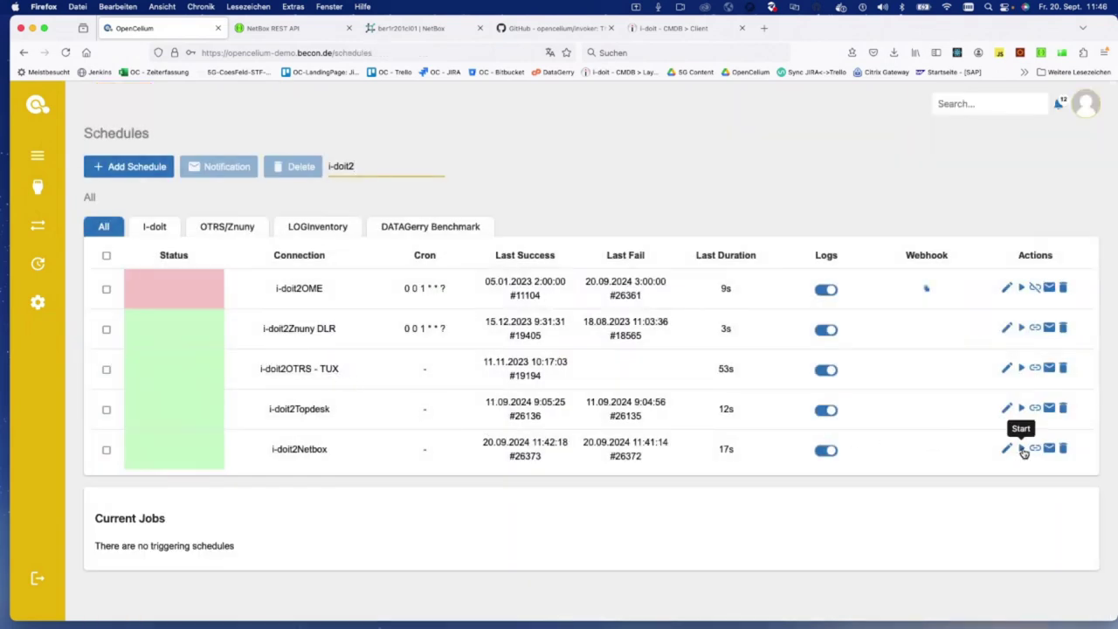
Step: Launch Terminal through Spotlight to view the server log
{"action": "key", "text": "super+space"}
{"action": "type", "text": "te"}
{"action": "key", "text": "Return"}
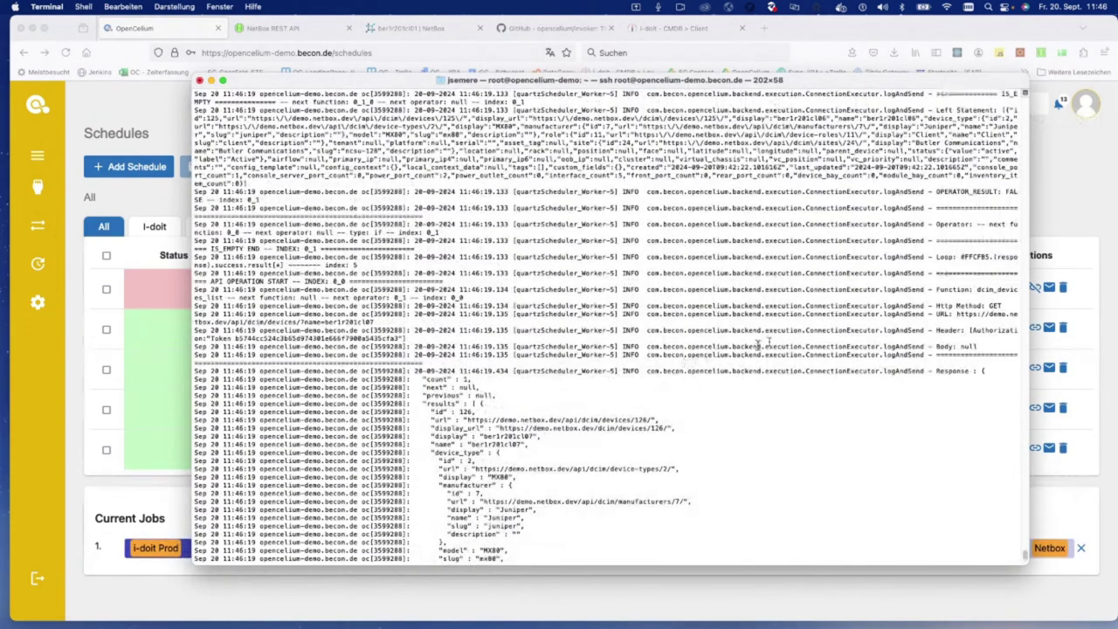
Step: Maximize Terminal and highlight the request URL's name filter for device mun1r103cl18
{"action": "double_click", "coordinate": [985, 82]}
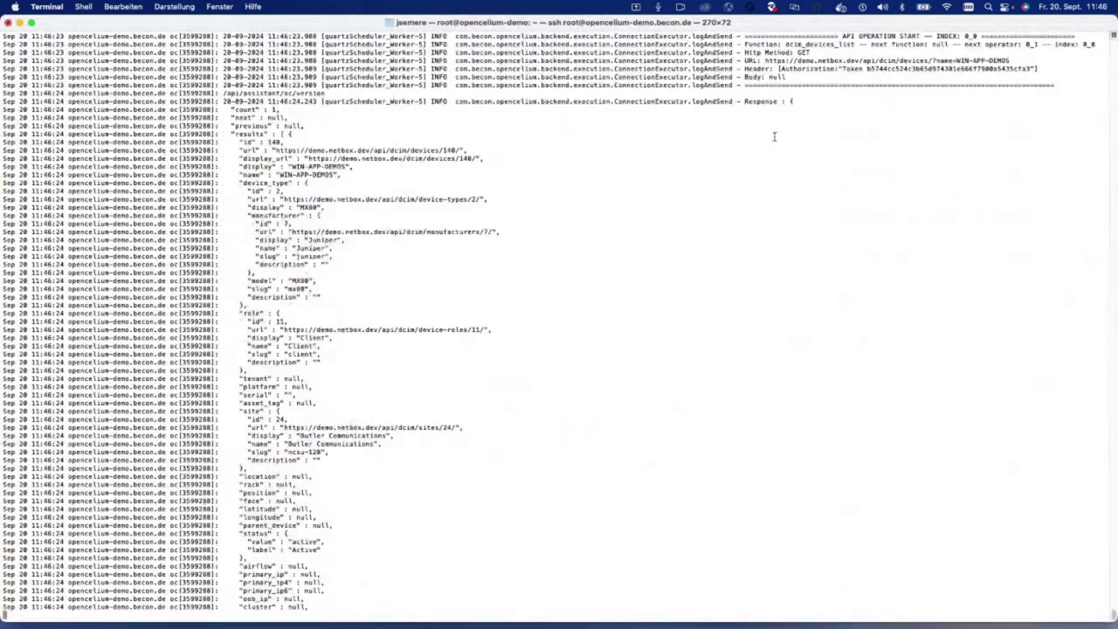
{"action": "scroll", "coordinate": [577, 324], "scroll_direction": "up", "scroll_amount": 10}
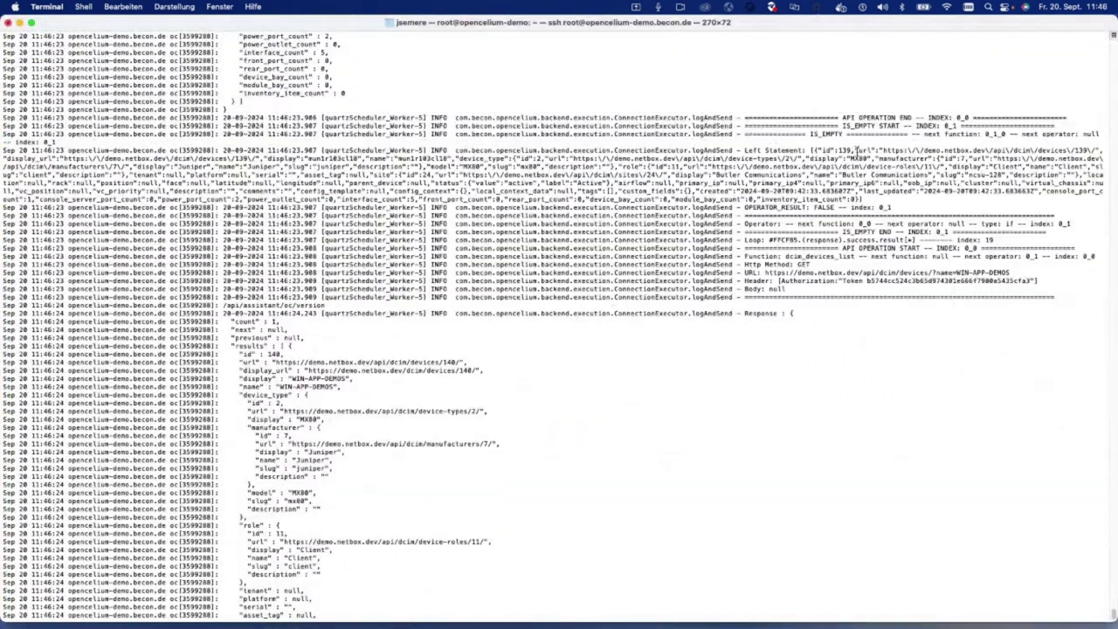
{"action": "scroll", "coordinate": [736, 152], "scroll_direction": "up", "scroll_amount": 15}
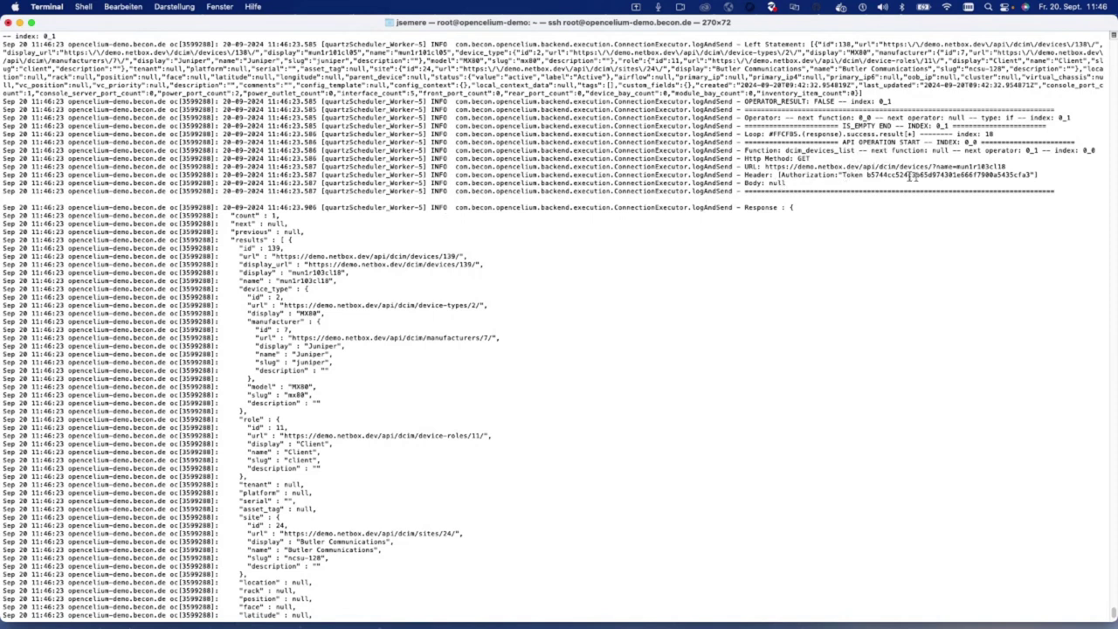
{"action": "left_click_drag", "start_coordinate": [933, 166], "coordinate": [1010, 164]}
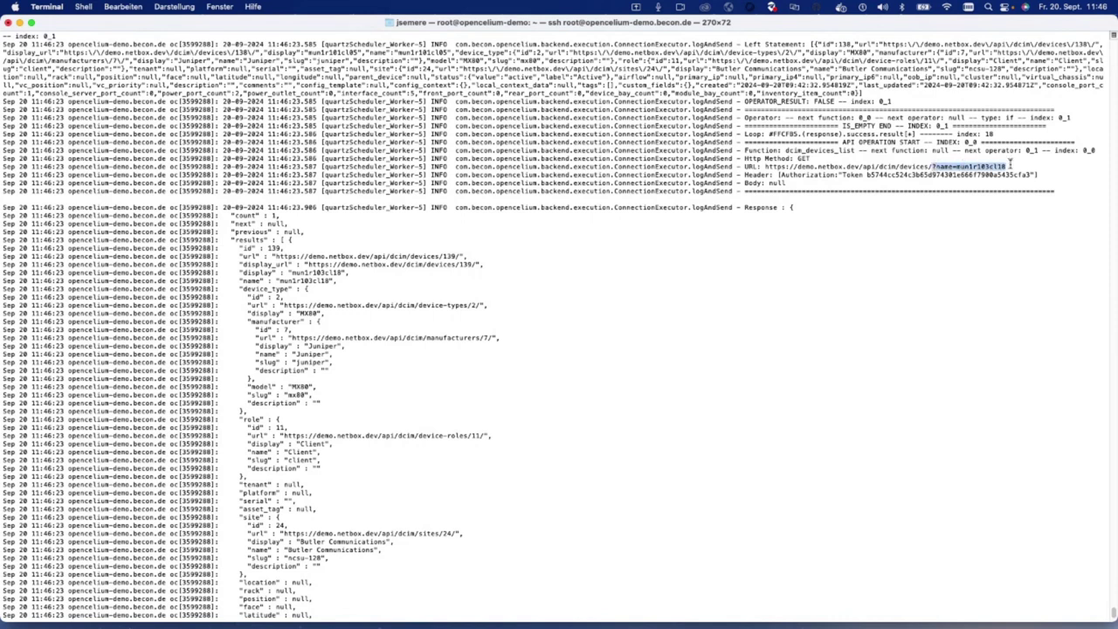
{"action": "double_click", "coordinate": [988, 166]}
Step: Highlight the returned device data and the IS_EMPTY check evaluating to FALSE
{"action": "left_click_drag", "start_coordinate": [232, 223], "coordinate": [332, 395]}
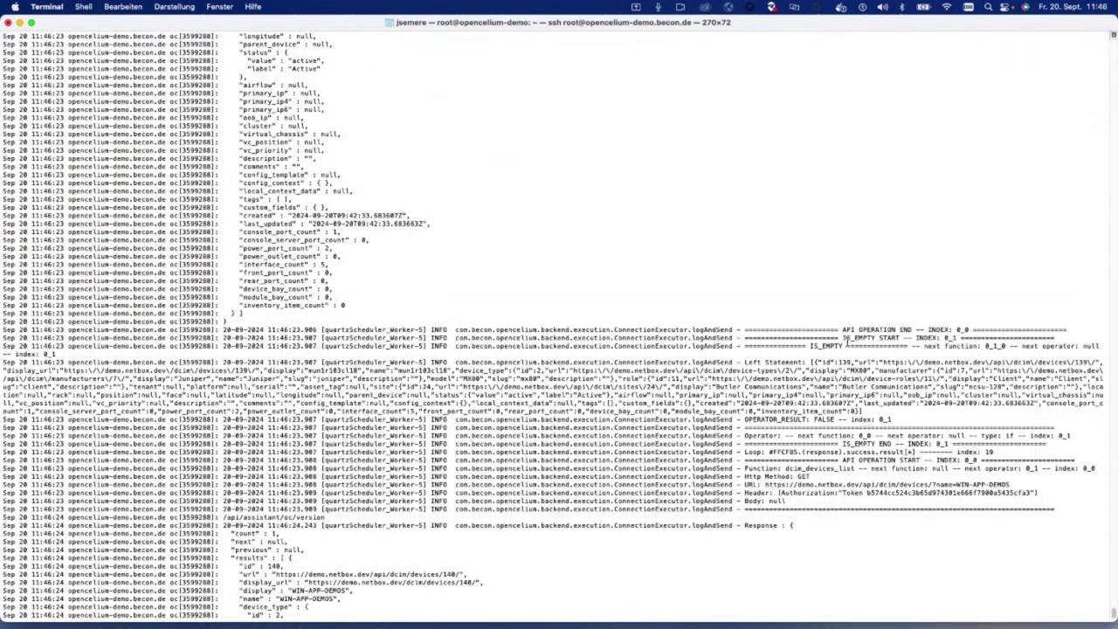
{"action": "left_click_drag", "start_coordinate": [812, 346], "coordinate": [882, 418]}
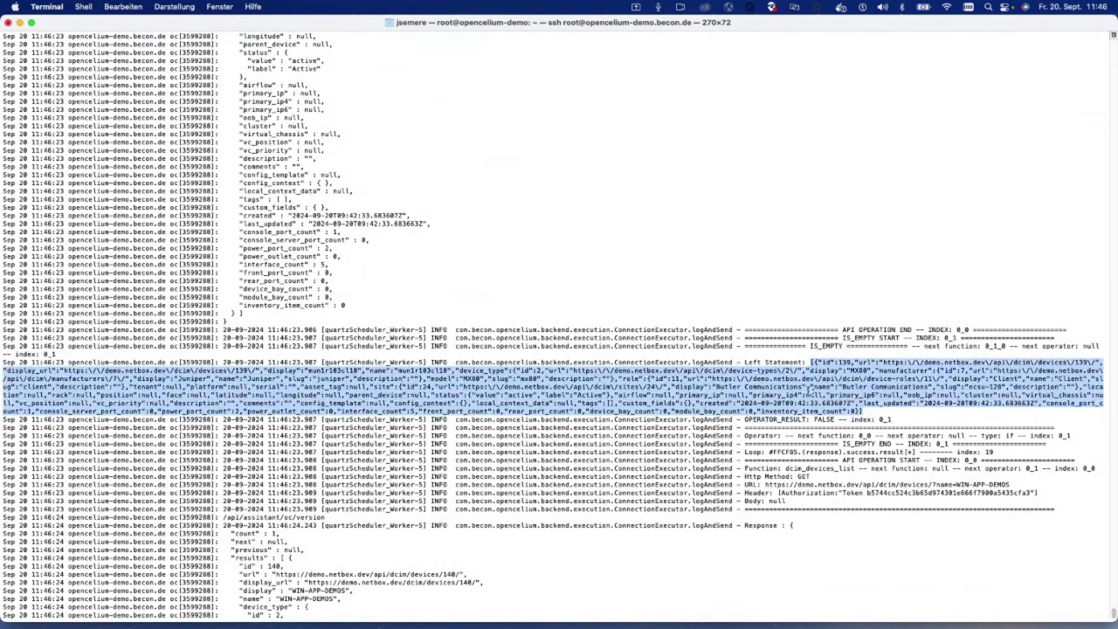
{"action": "left_click_drag", "start_coordinate": [816, 370], "coordinate": [853, 410]}
{"action": "double_click", "coordinate": [820, 419]}
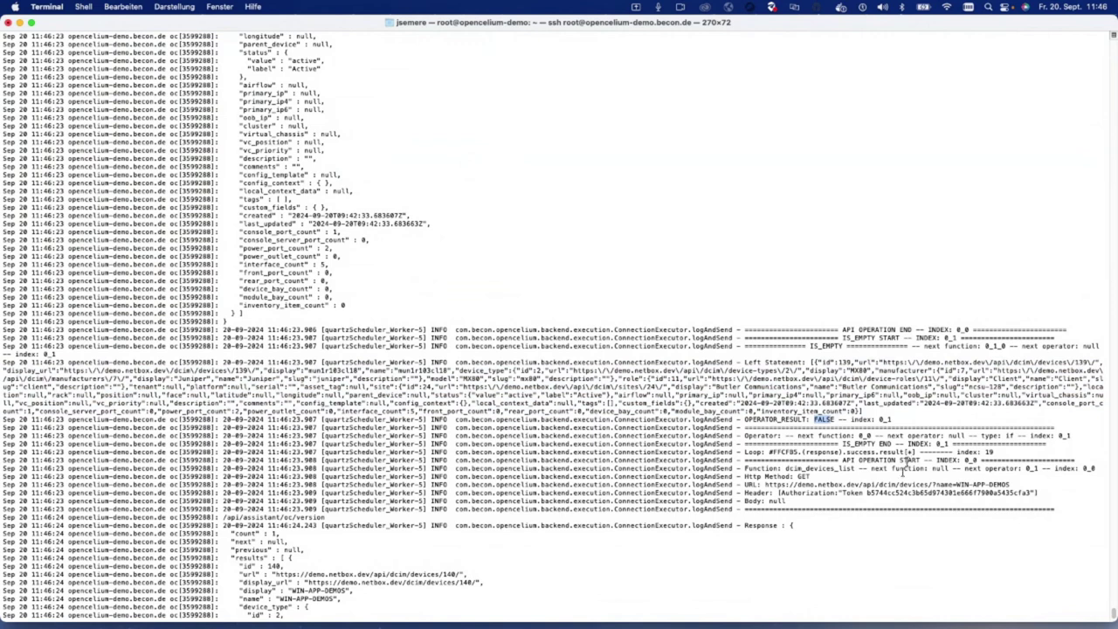
Step: Clear the log selection and minimize the Terminal window
{"action": "scroll", "coordinate": [840, 471], "scroll_direction": "down", "scroll_amount": 1}
{"action": "left_click_drag", "start_coordinate": [821, 453], "coordinate": [869, 515]}
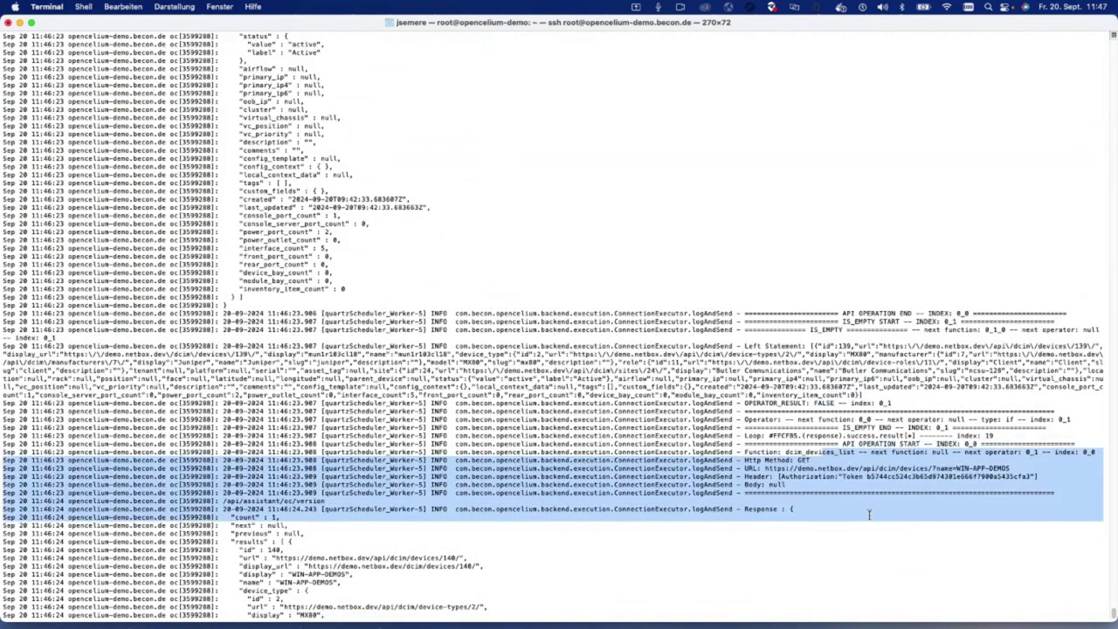
{"action": "left_click", "coordinate": [869, 513]}
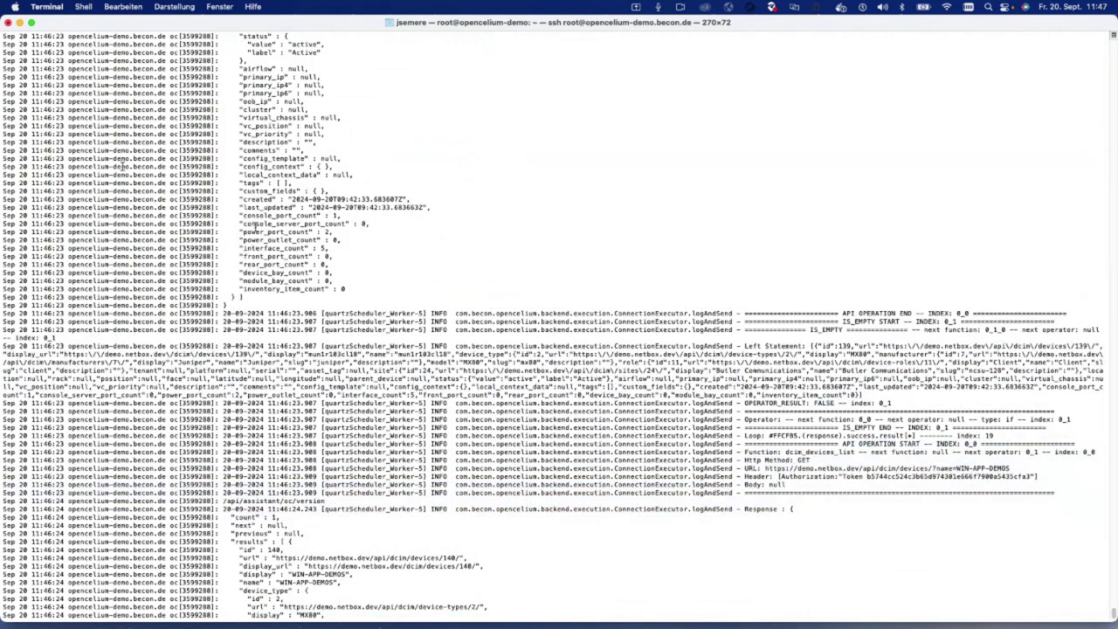
{"action": "left_click", "coordinate": [20, 22]}
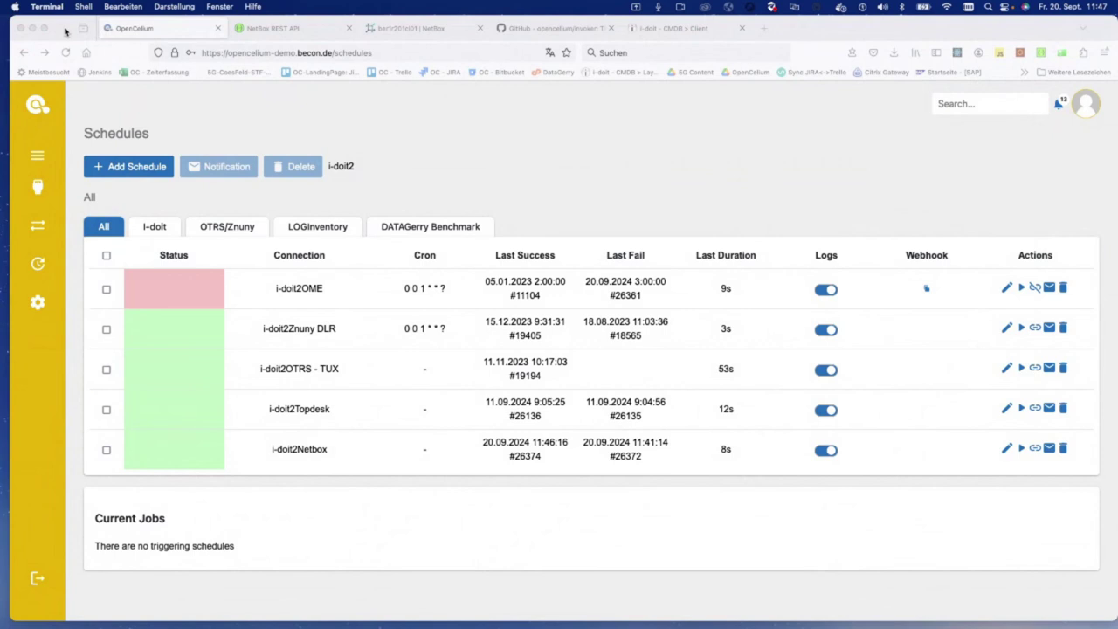
Step: Return to Firefox and hide the browser window
{"action": "left_click", "coordinate": [65, 31]}
{"action": "left_click", "coordinate": [21, 28]}
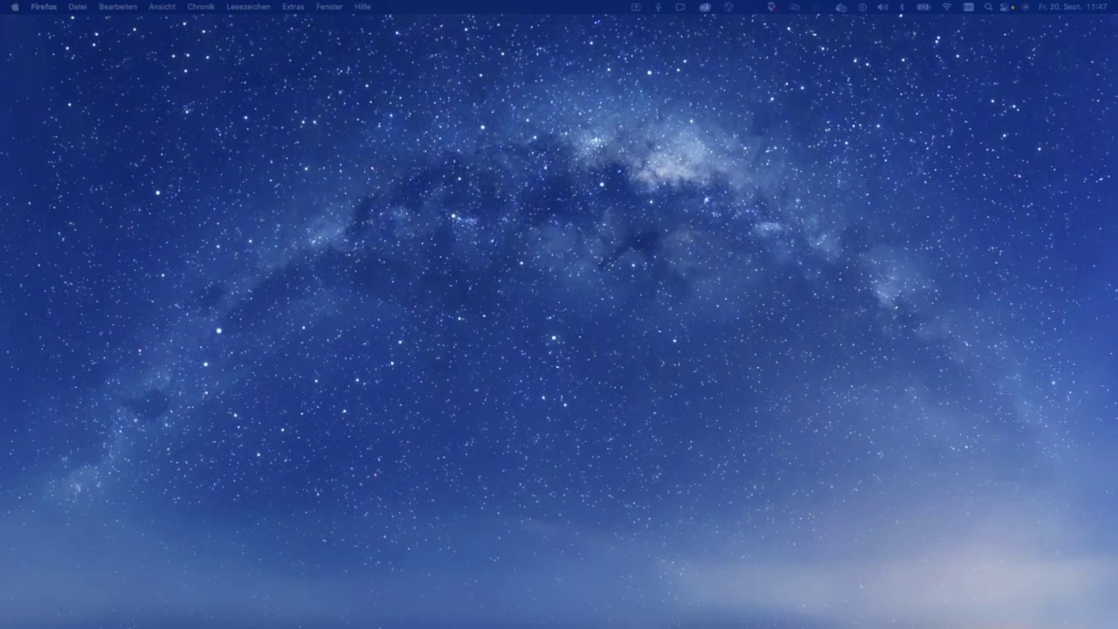
Step: Start the PowerPoint slideshow from the current slide and advance to the thank-you slide
{"action": "key", "text": "super+Tab"}
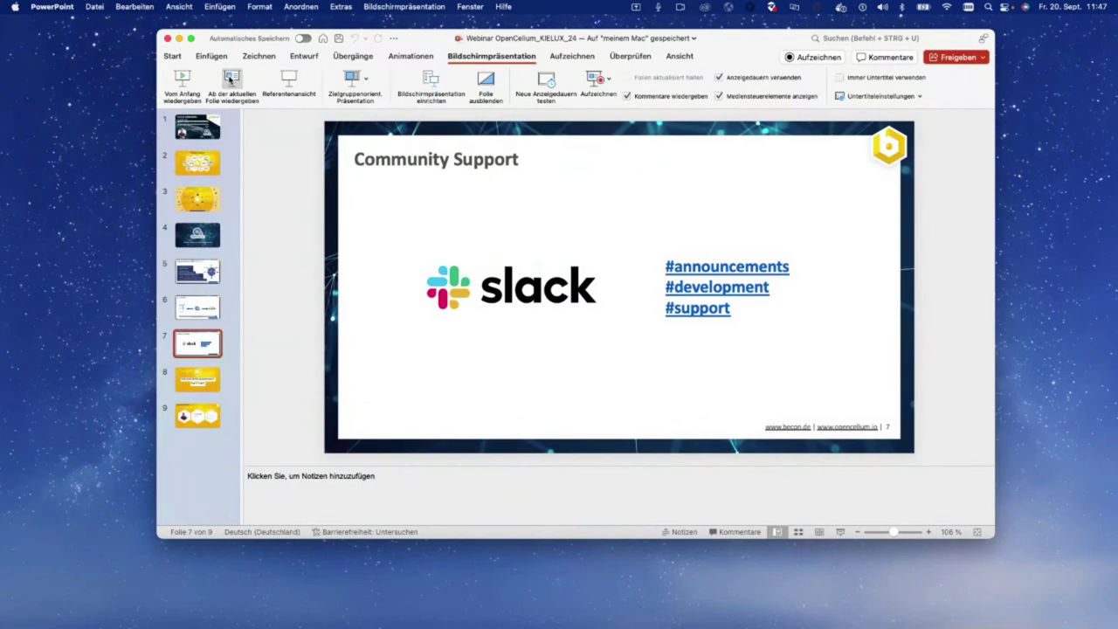
{"action": "left_click", "coordinate": [230, 79]}
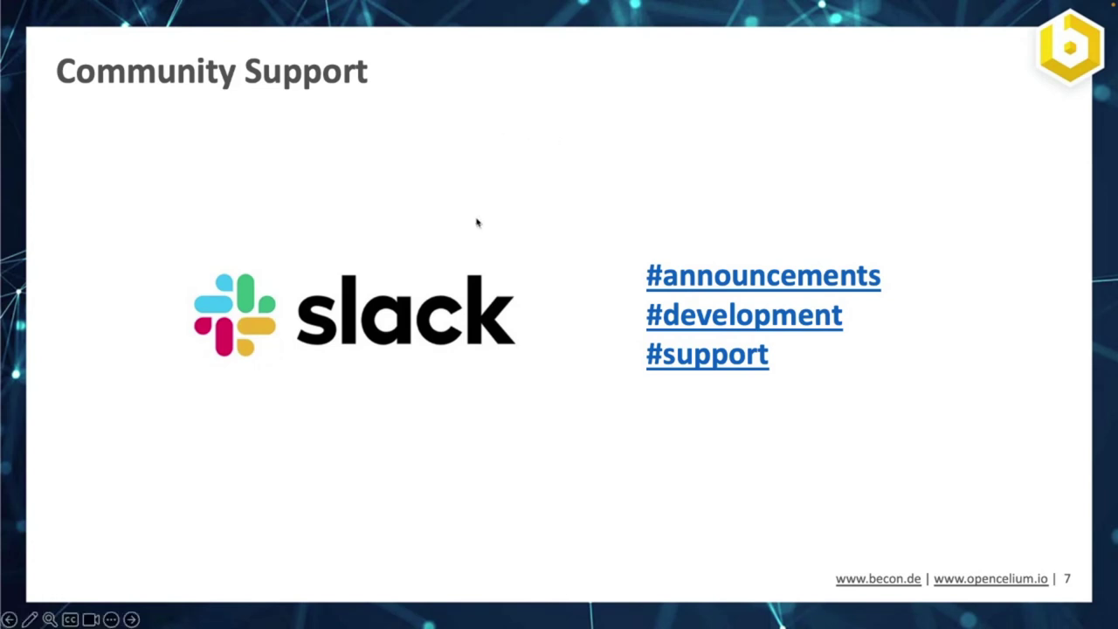
{"action": "left_click", "coordinate": [490, 301]}
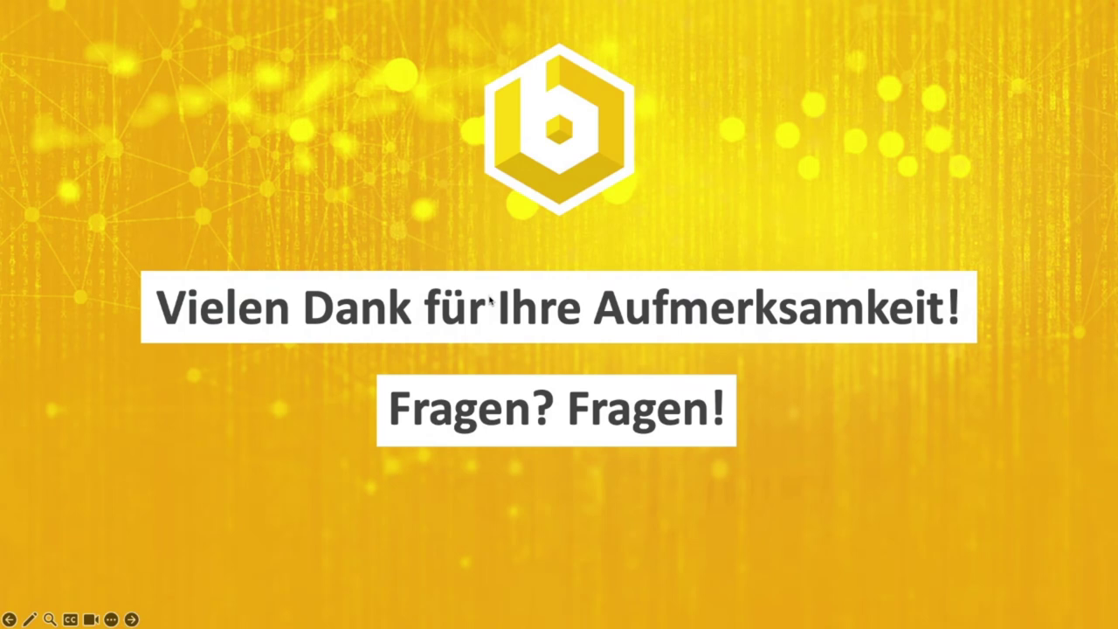